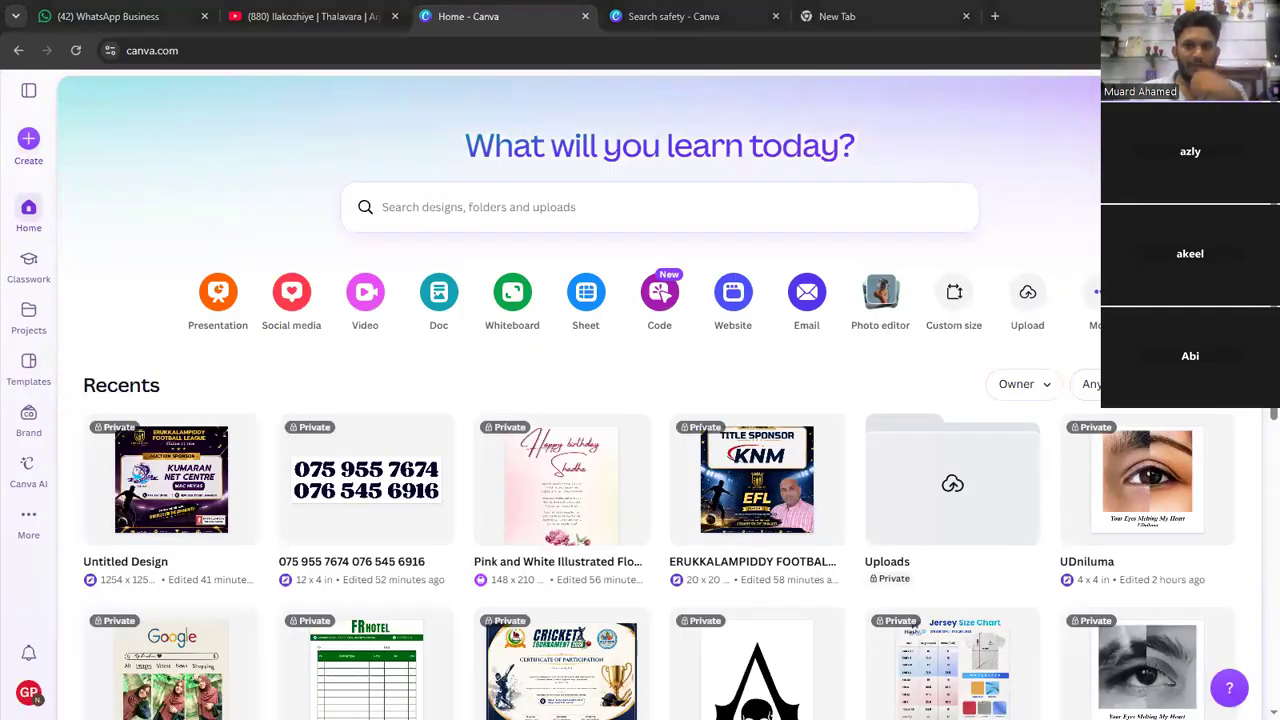
- Open the recent 1254 x 1254 px auction sponsor poster and bring up its social media resize formats
click(660, 207)
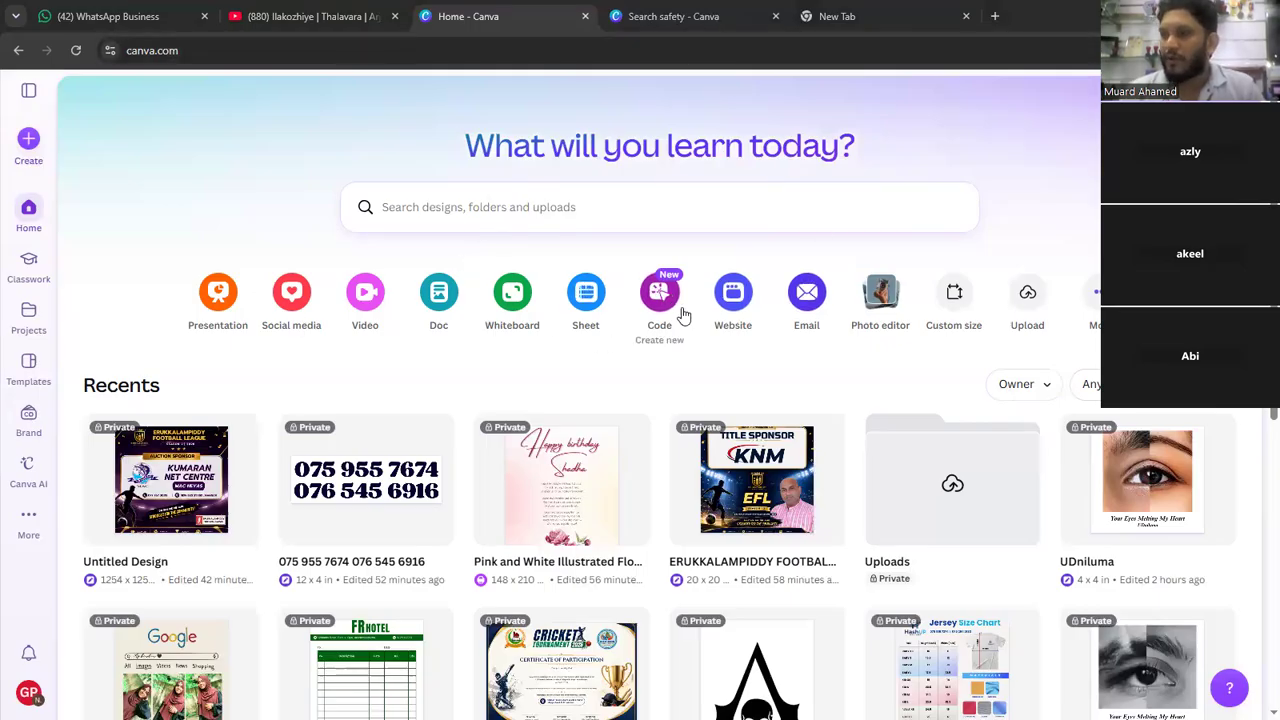
click(145, 475)
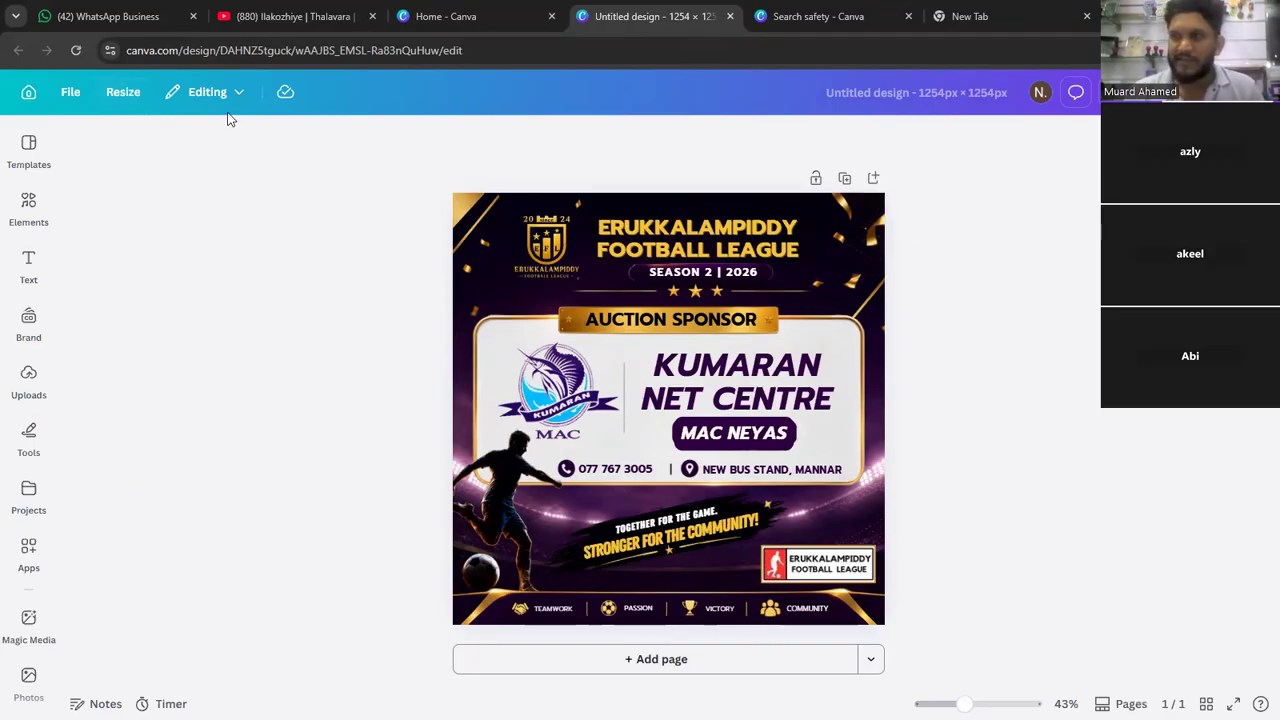
click(112, 95)
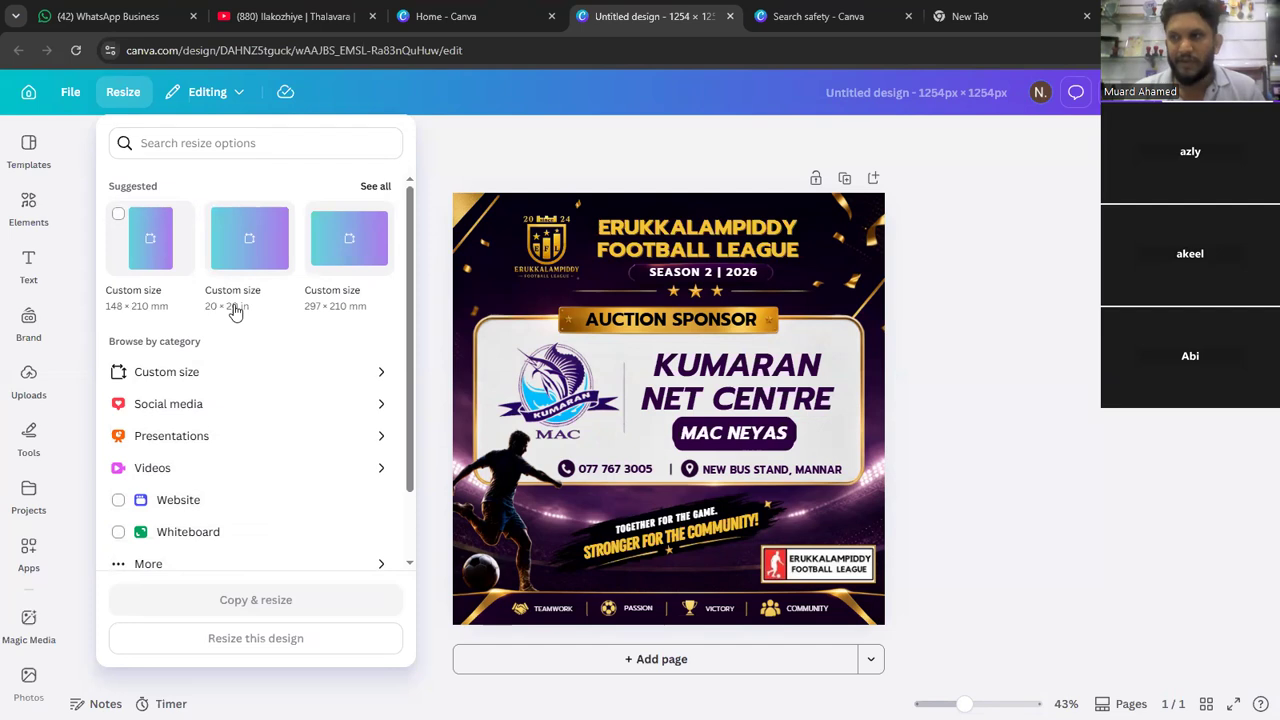
click(353, 409)
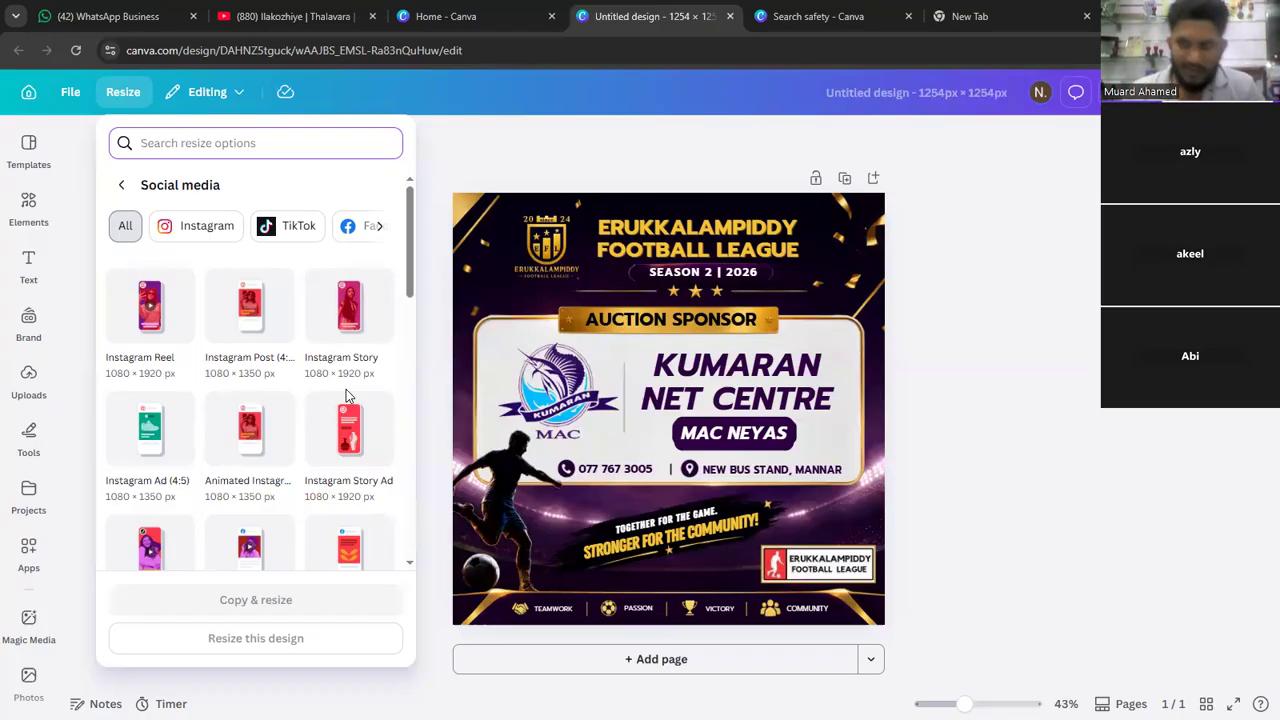
- Examine the social media resize formats and their pixel dimensions, from Instagram and TikTok through to LinkedIn and Twitter
scroll(120, 400, down, 1)
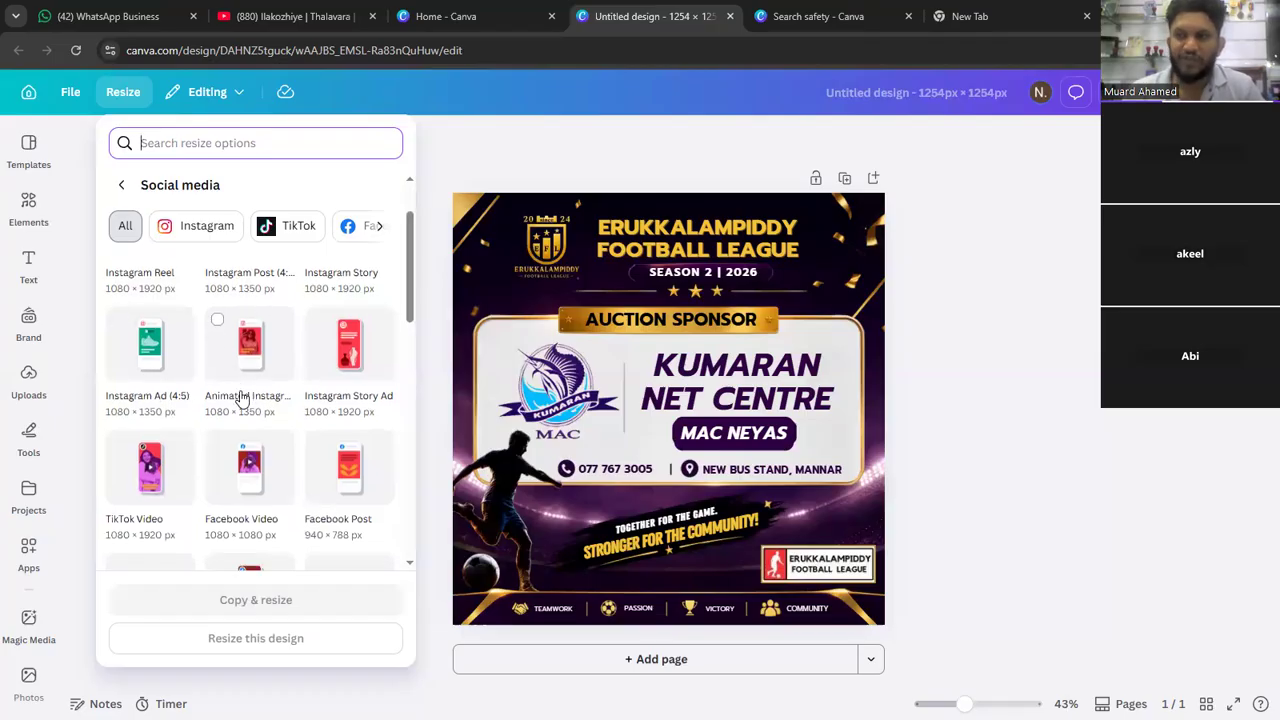
scroll(214, 385, down, 1)
scroll(262, 328, down, 1)
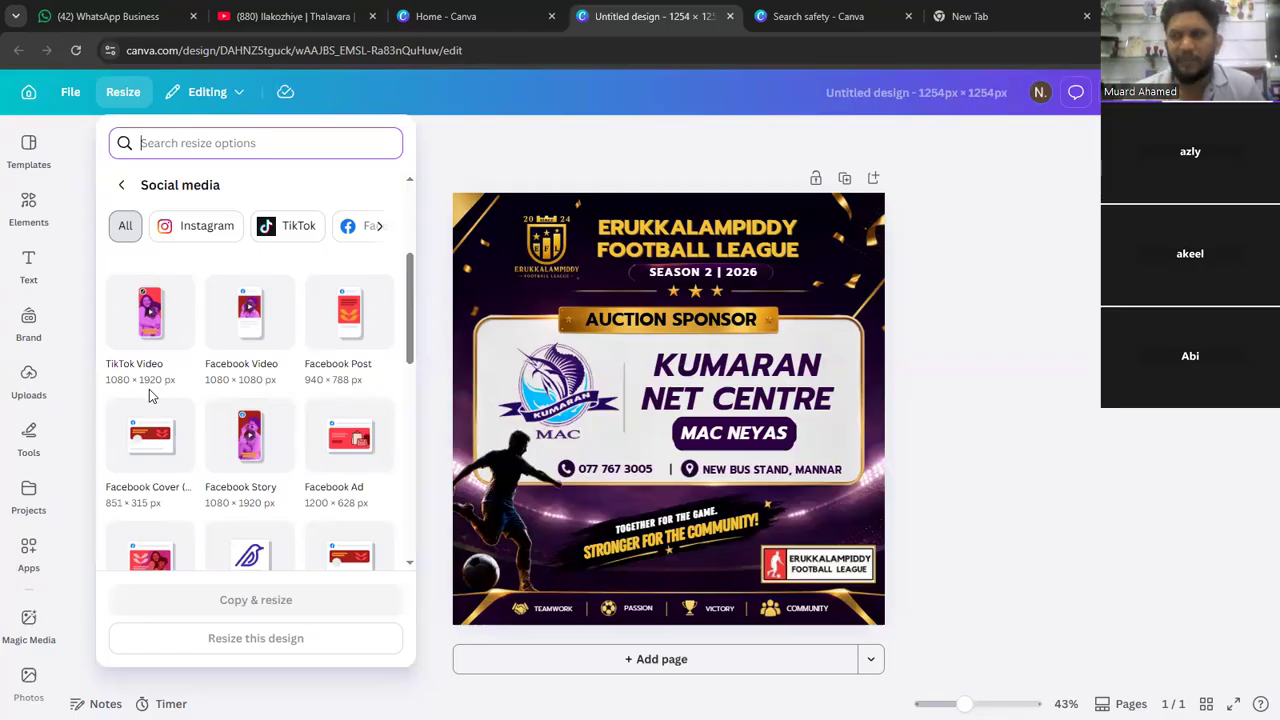
scroll(240, 400, down, 3)
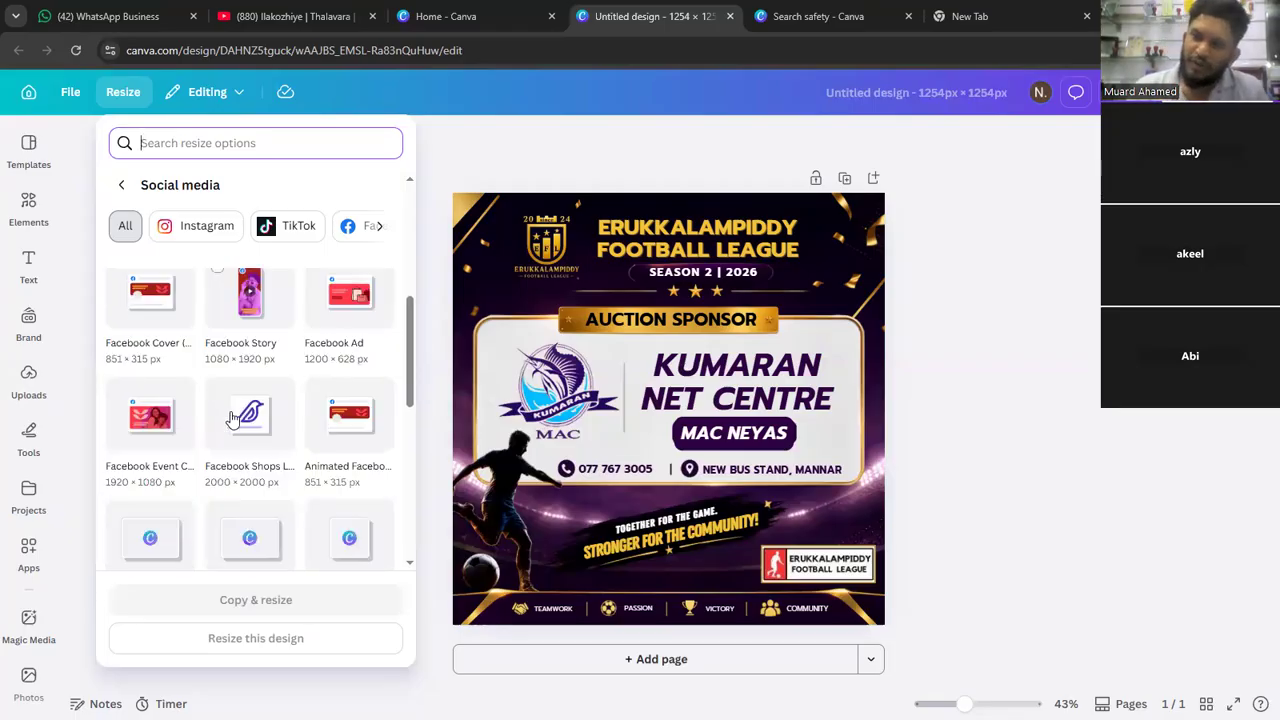
scroll(172, 448, down, 1)
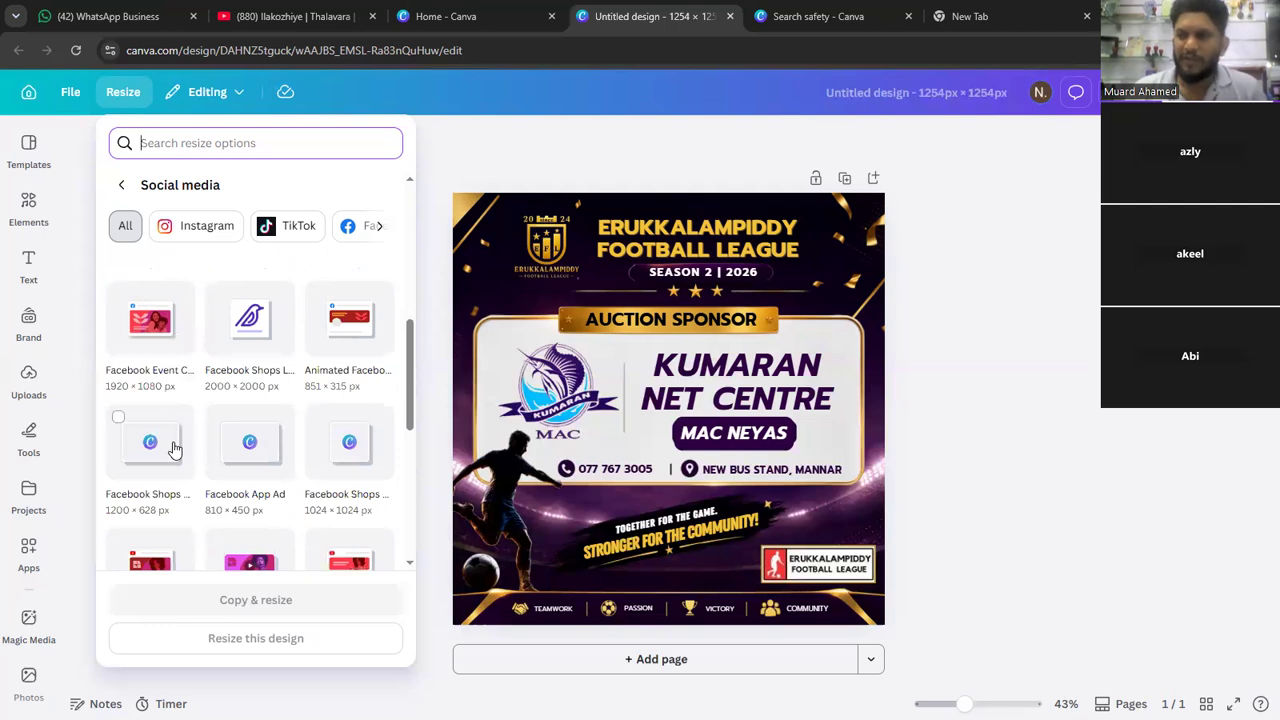
scroll(172, 448, down, 2)
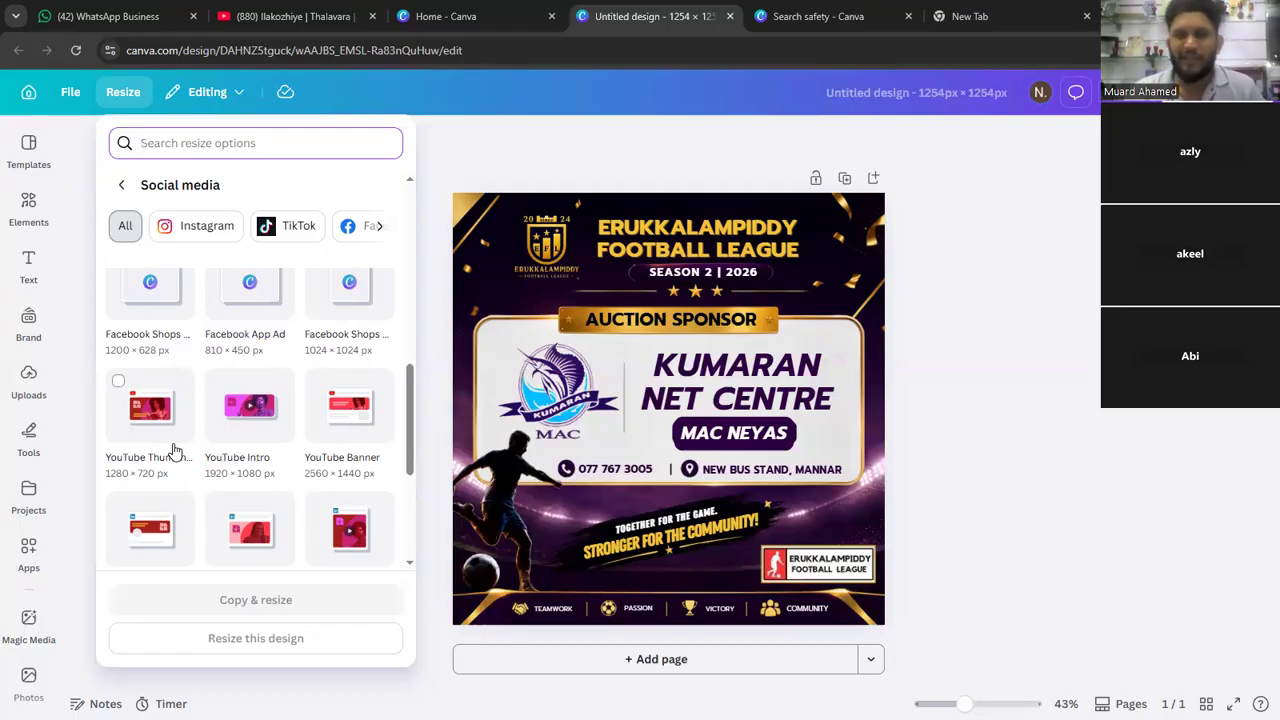
scroll(173, 450, down, 2)
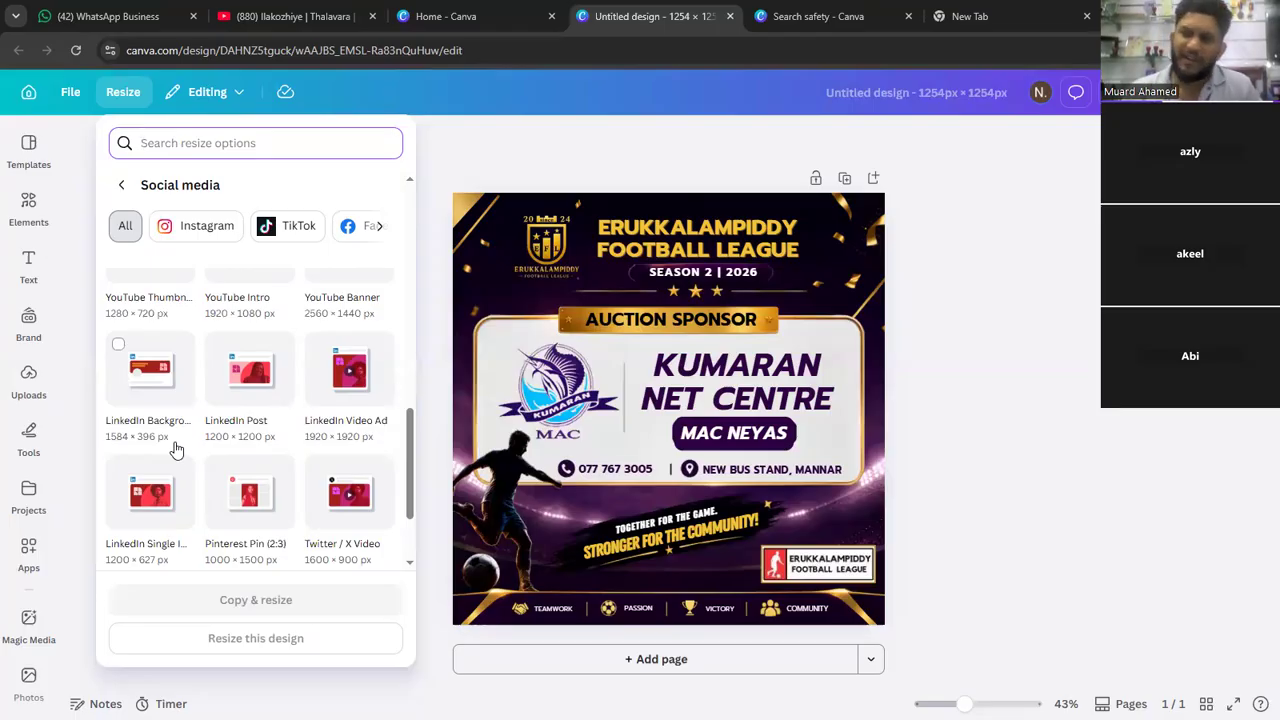
scroll(175, 450, down, 2)
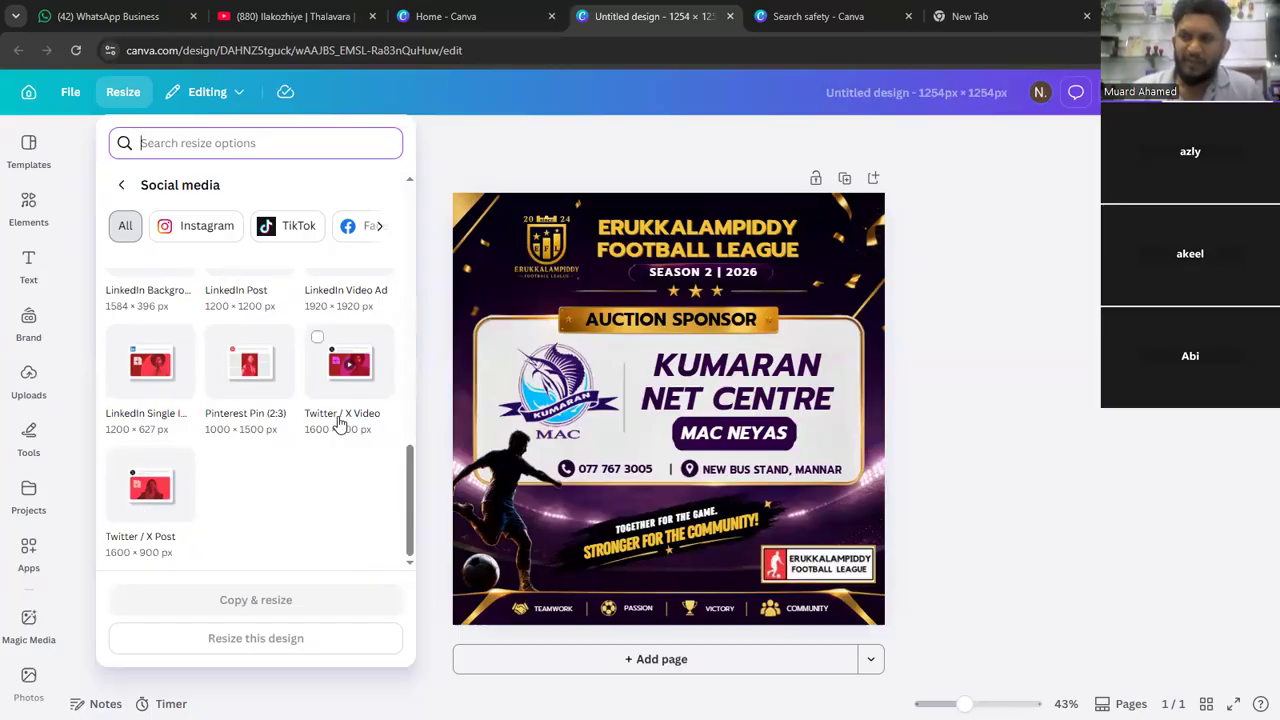
scroll(315, 423, up, 2)
scroll(200, 430, up, 2)
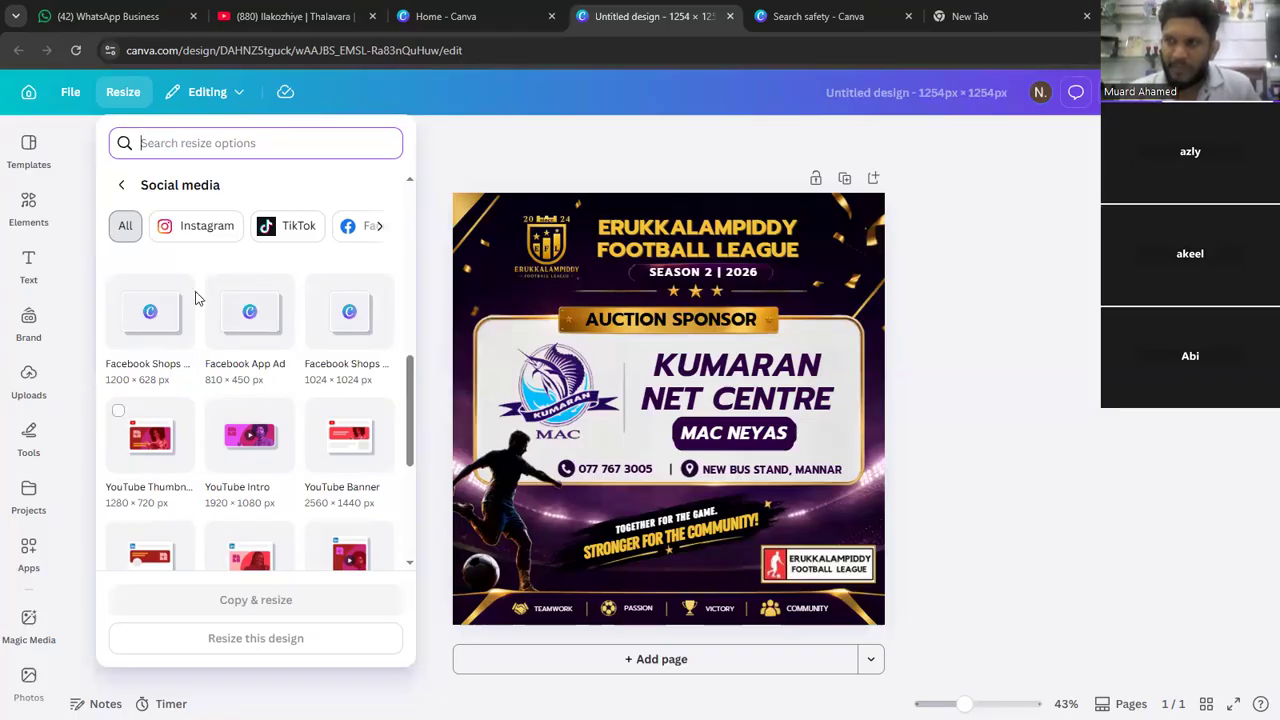
- Filter the social media resize formats to Facebook, review their sizes, and close the resize options
click(381, 226)
click(382, 226)
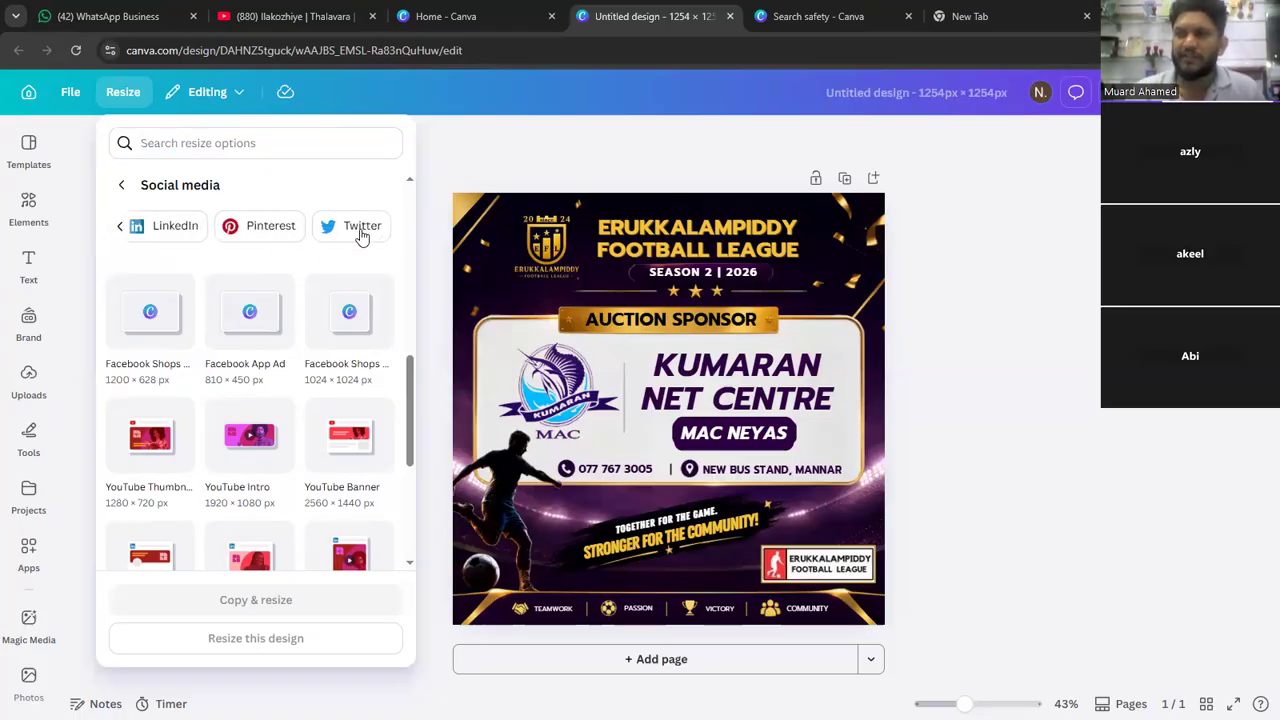
click(120, 226)
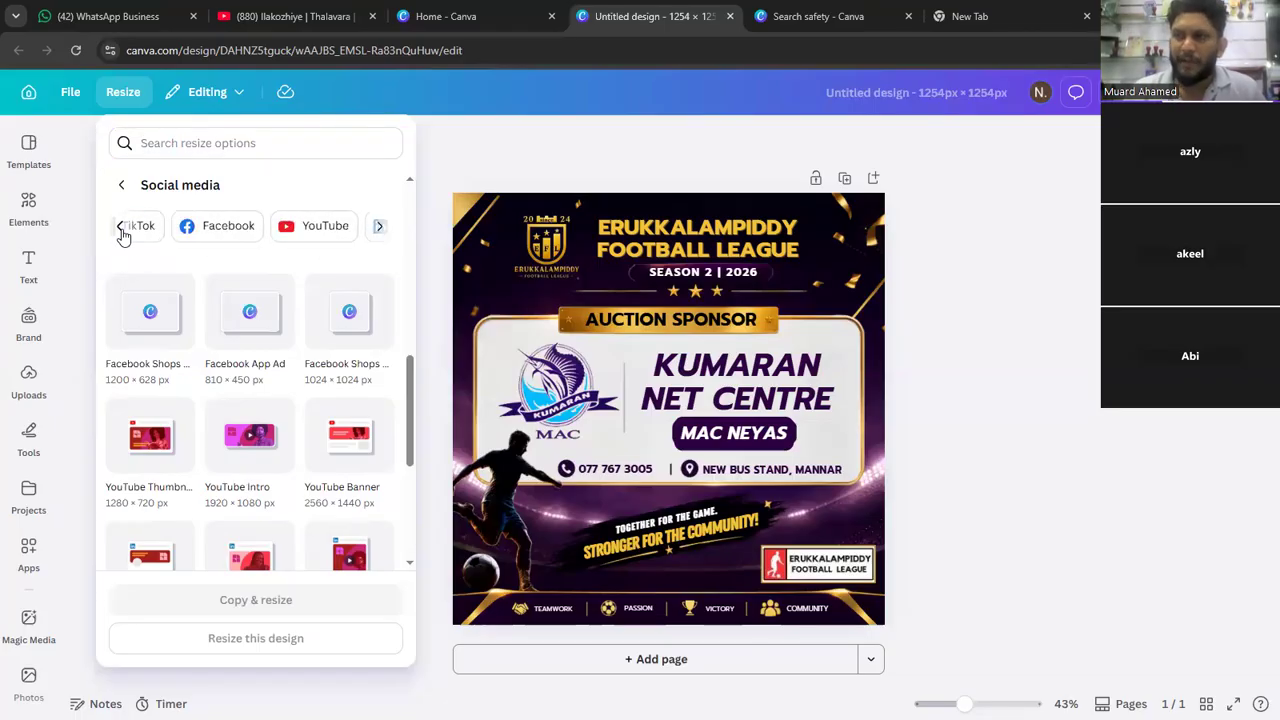
click(240, 228)
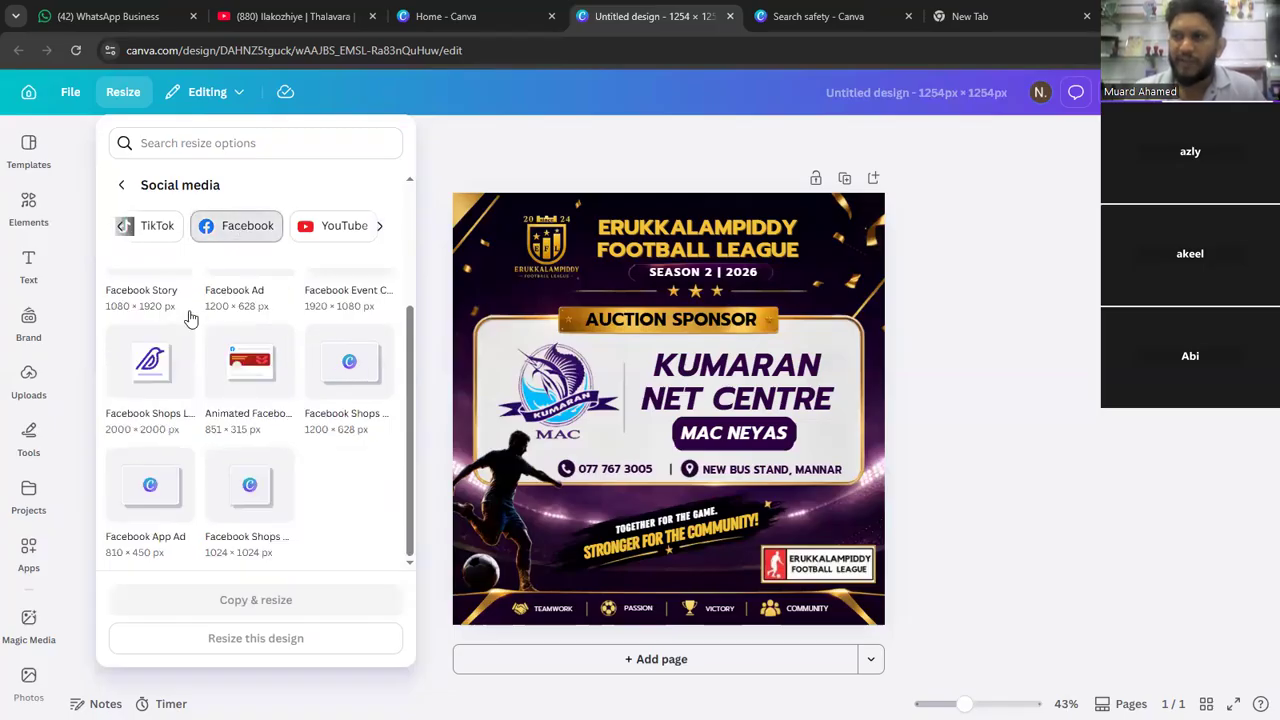
scroll(184, 451, up, 3)
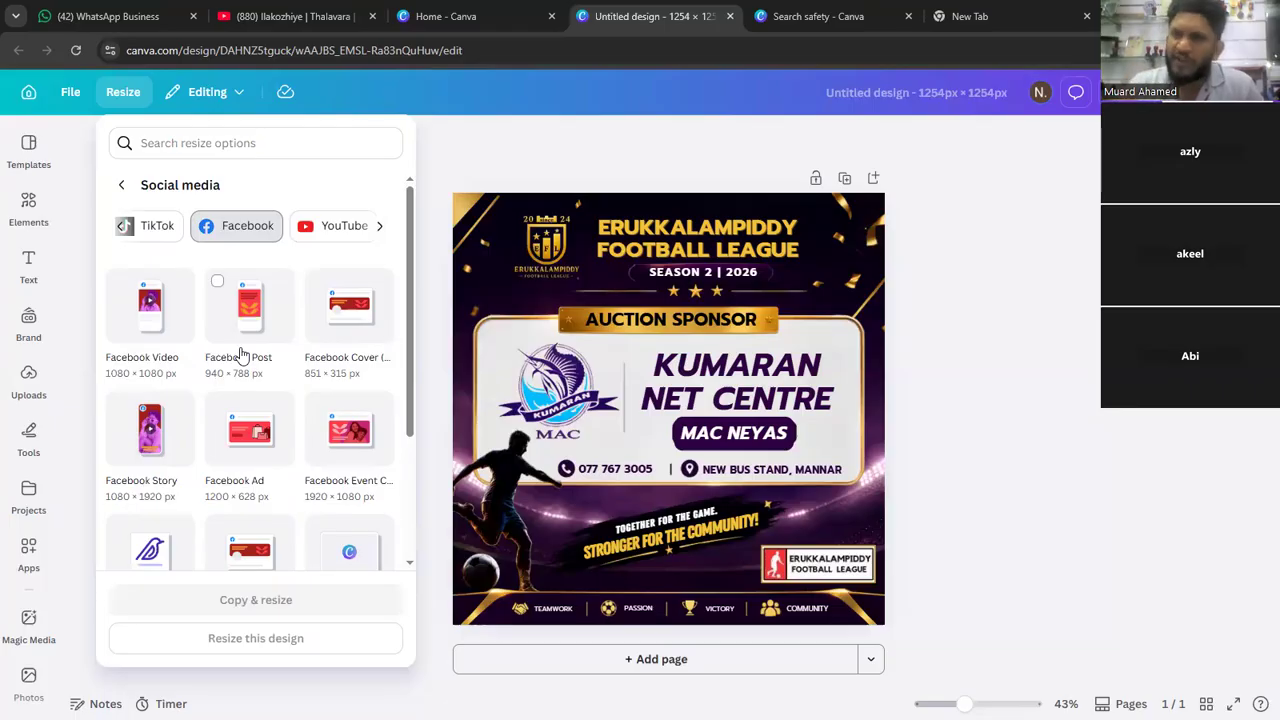
click(697, 374)
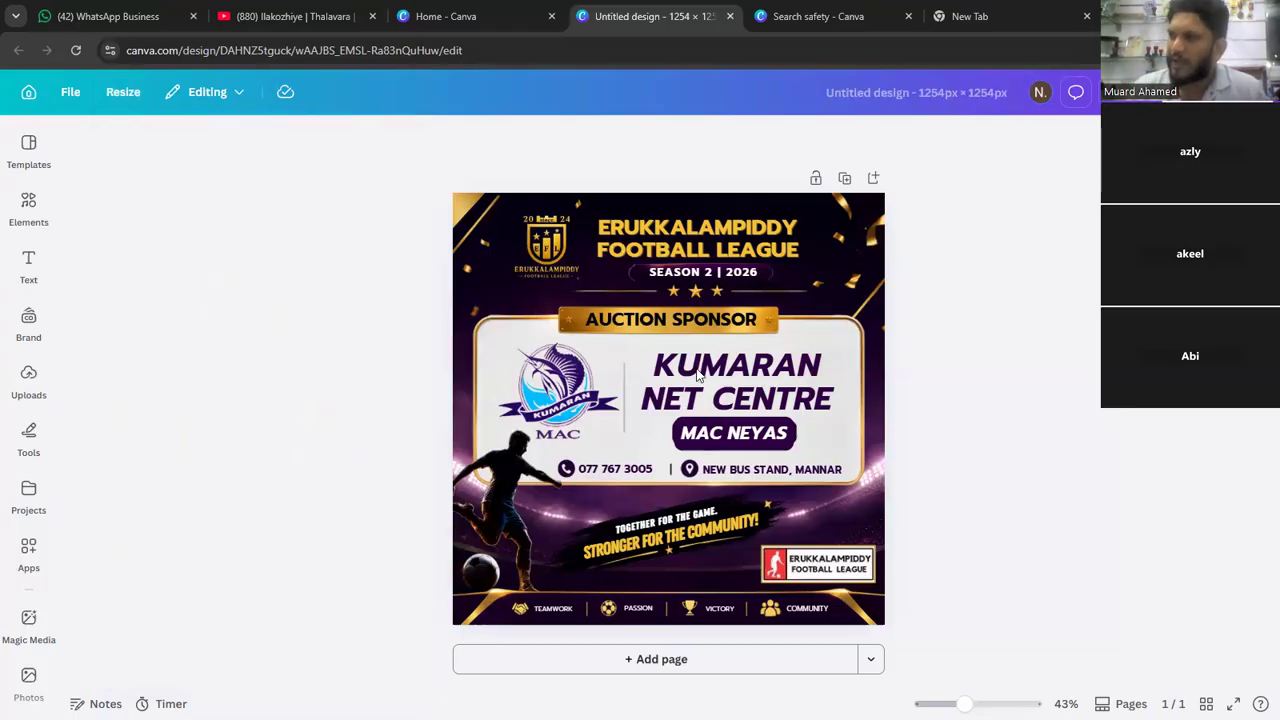
- Try the Ascend, Block and Clarify text animations on the KUMARAN NET CENTRE text
click(697, 374)
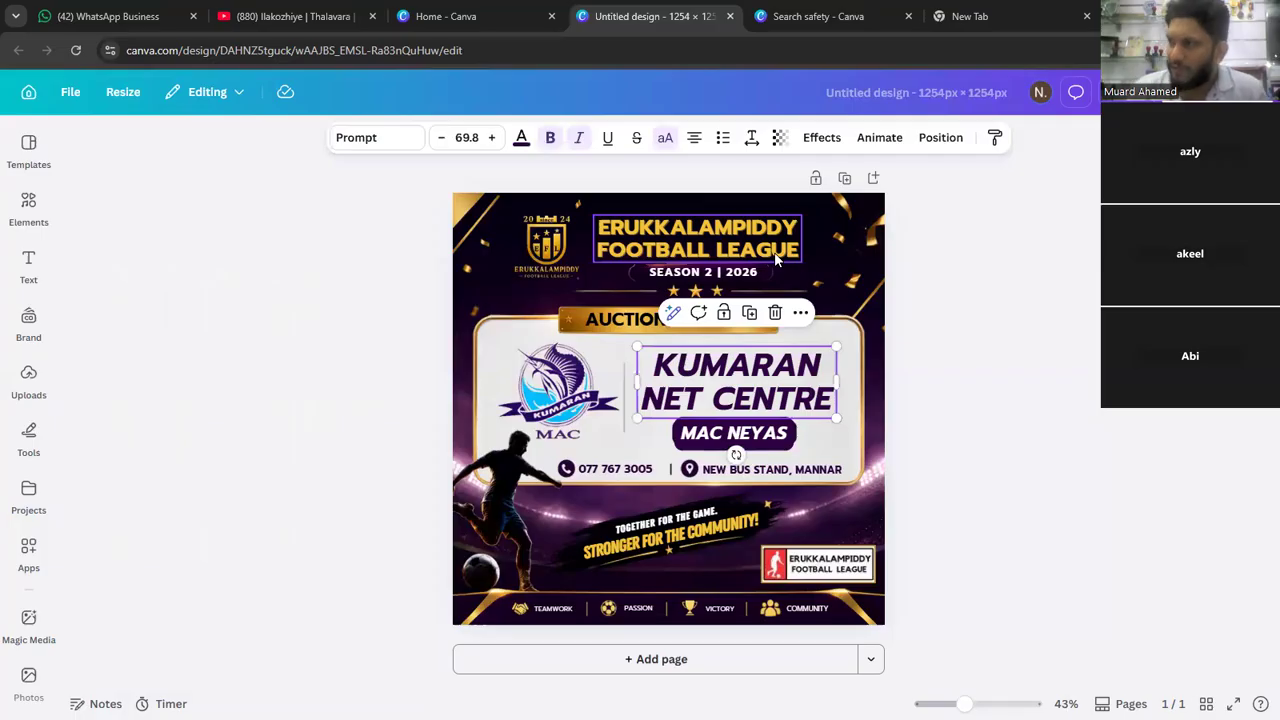
click(877, 137)
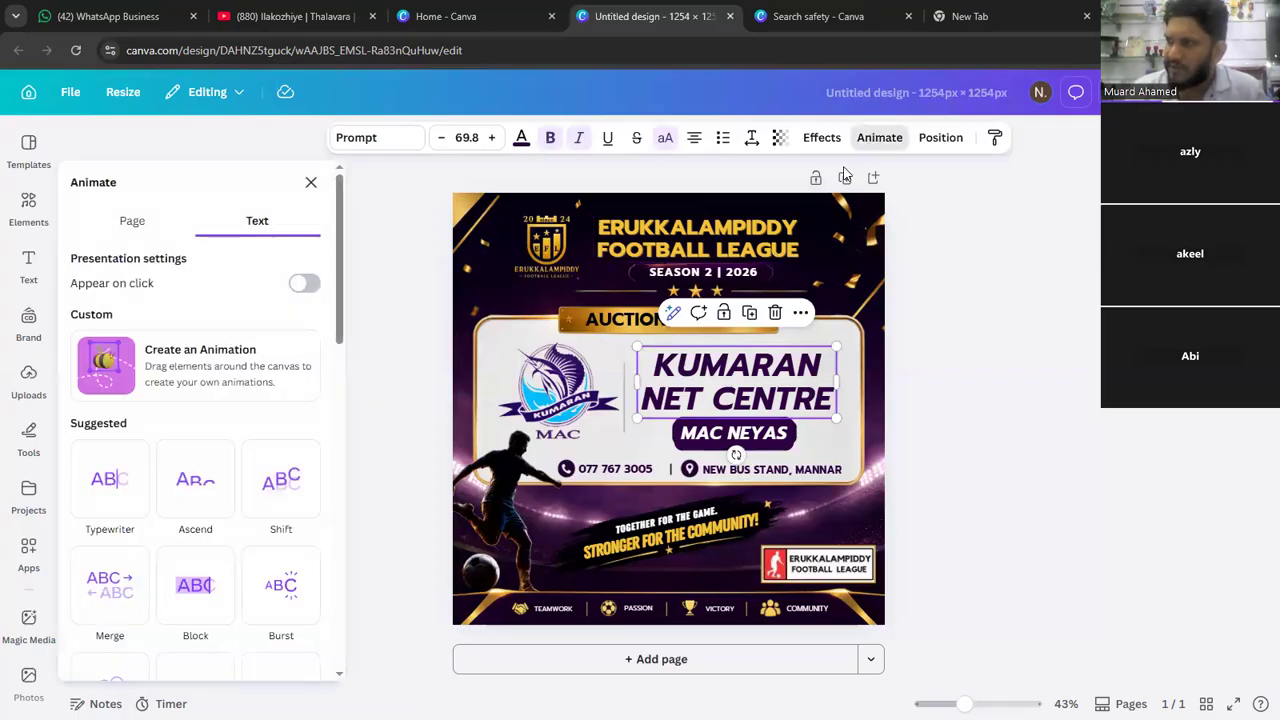
scroll(230, 345, down, 2)
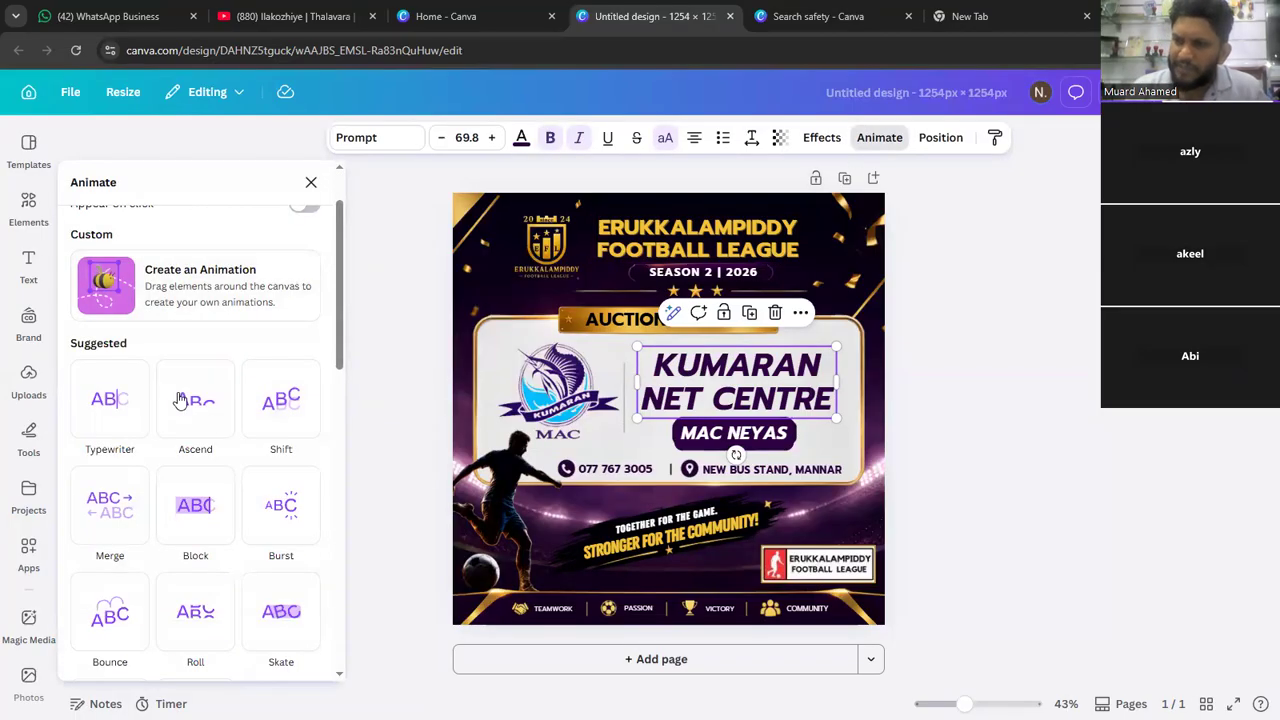
click(180, 398)
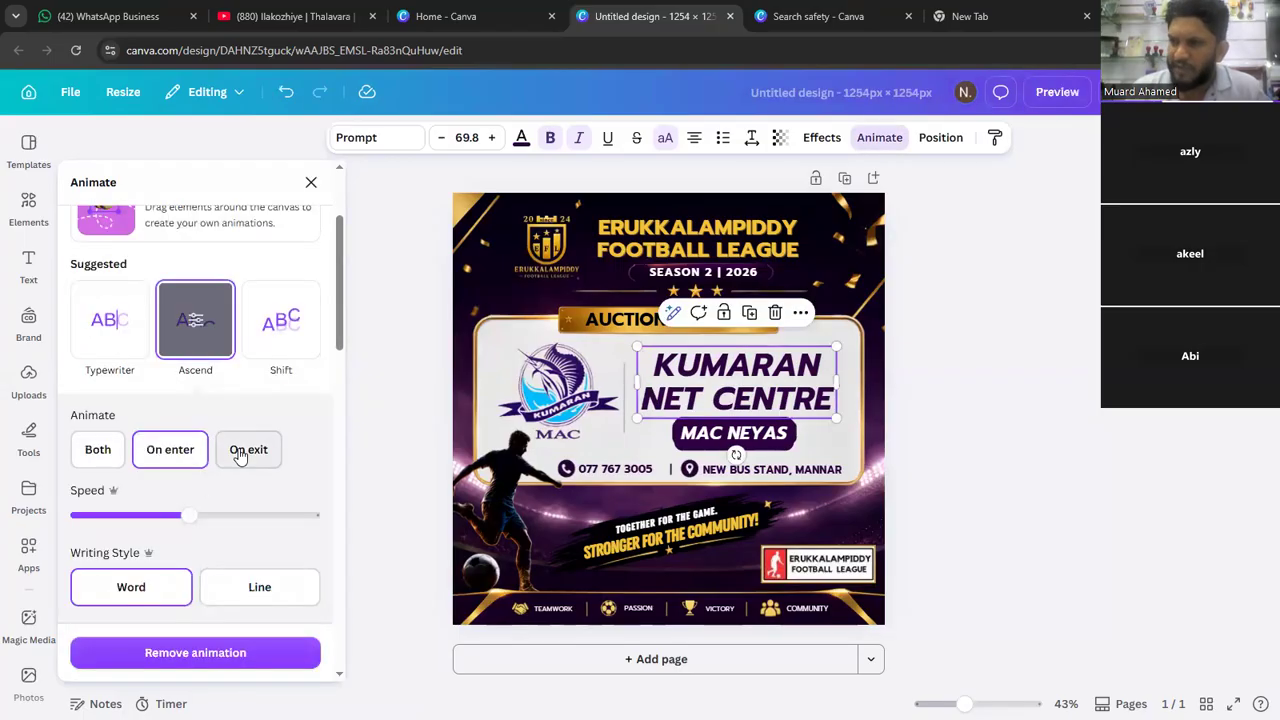
scroll(240, 455, down, 4)
click(196, 518)
scroll(200, 500, down, 4)
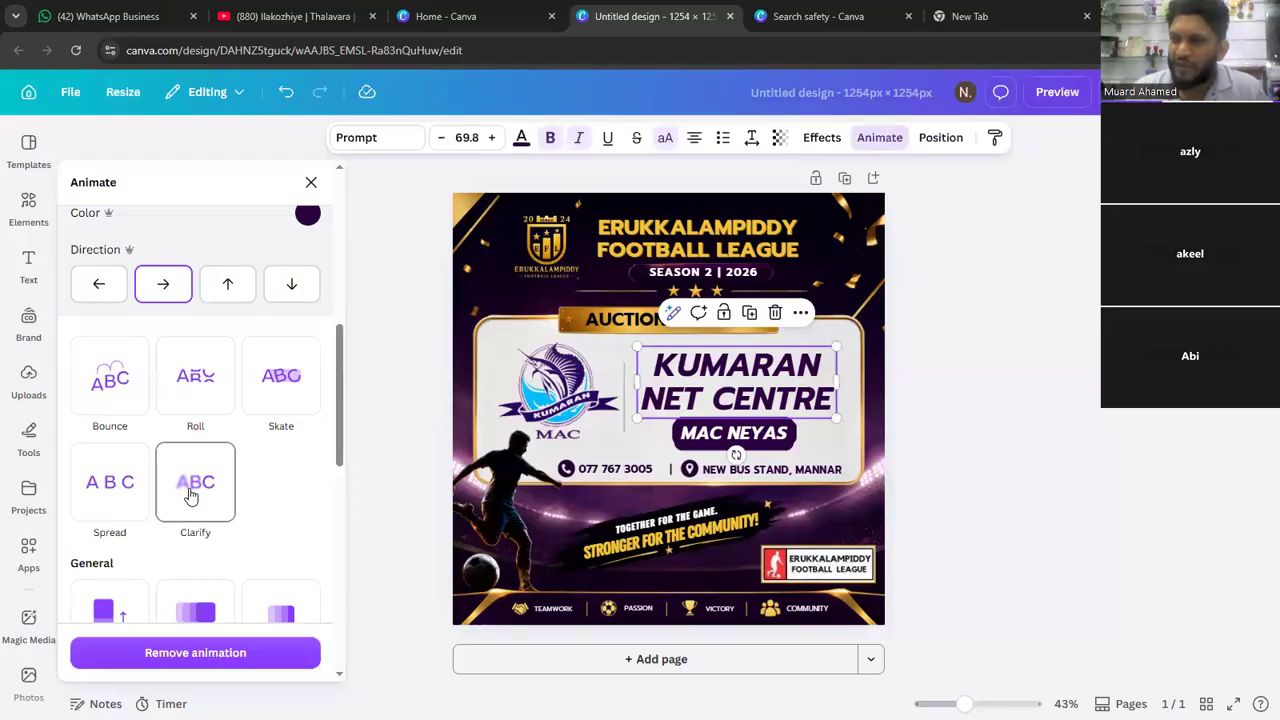
click(191, 497)
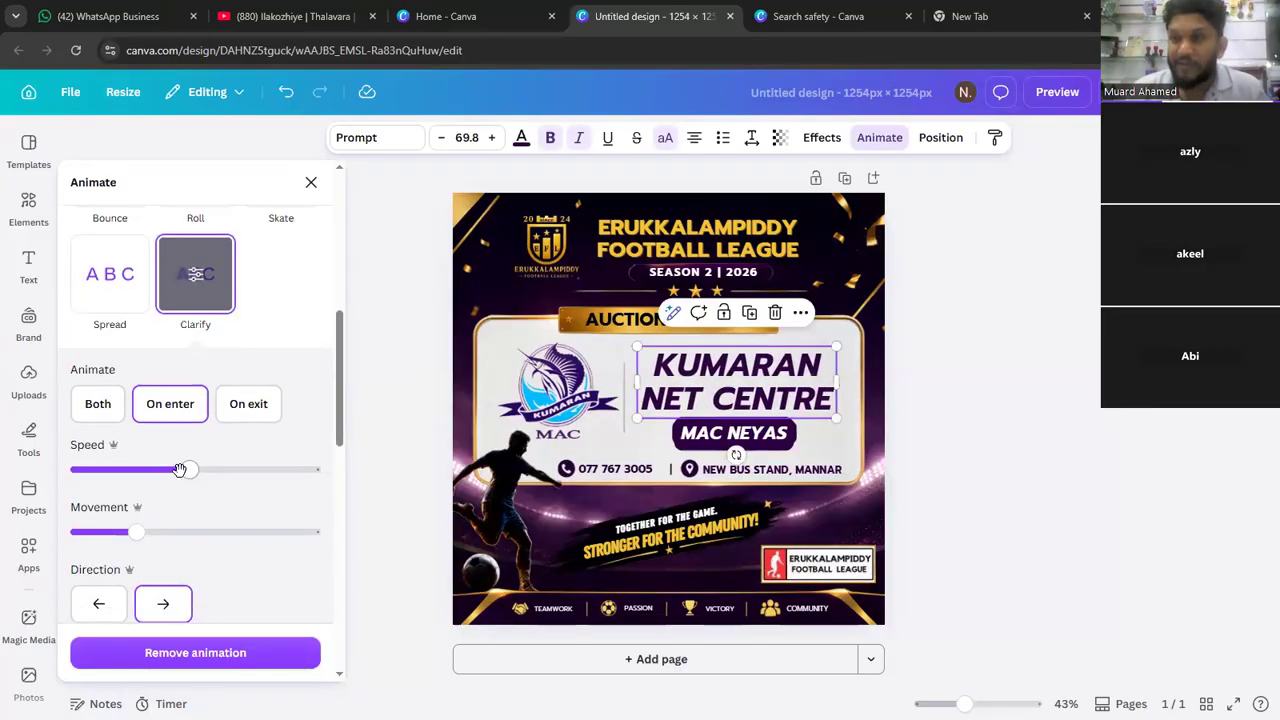
- Try general animations such as Breathe on the KUMARAN NET CENTRE text and settle on Tectonic
scroll(183, 452, down, 5)
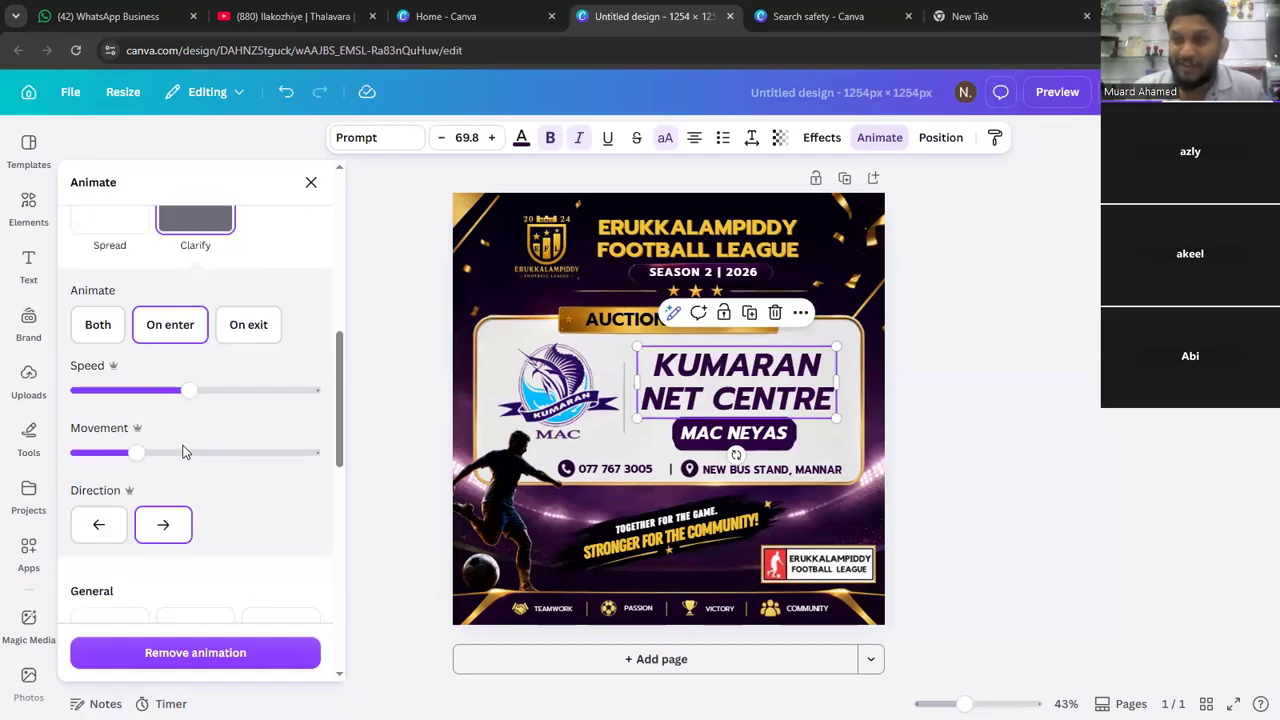
scroll(193, 425, up, 1)
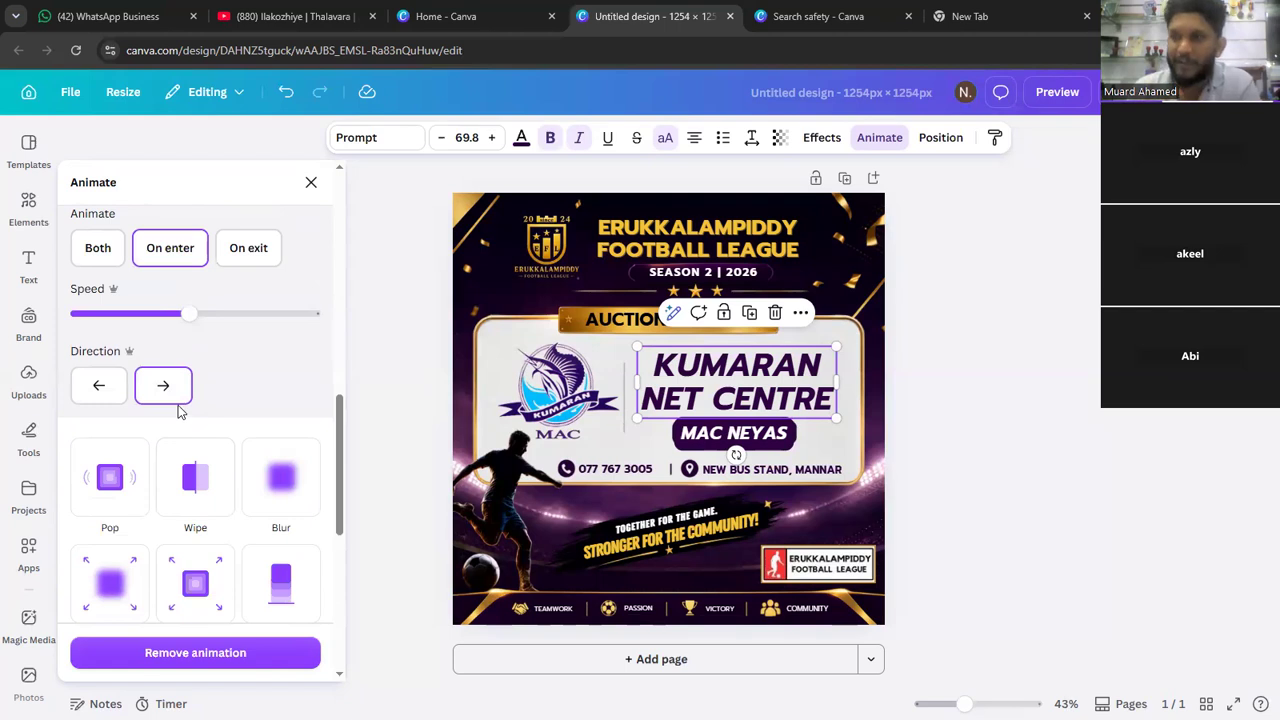
scroll(188, 430, down, 3)
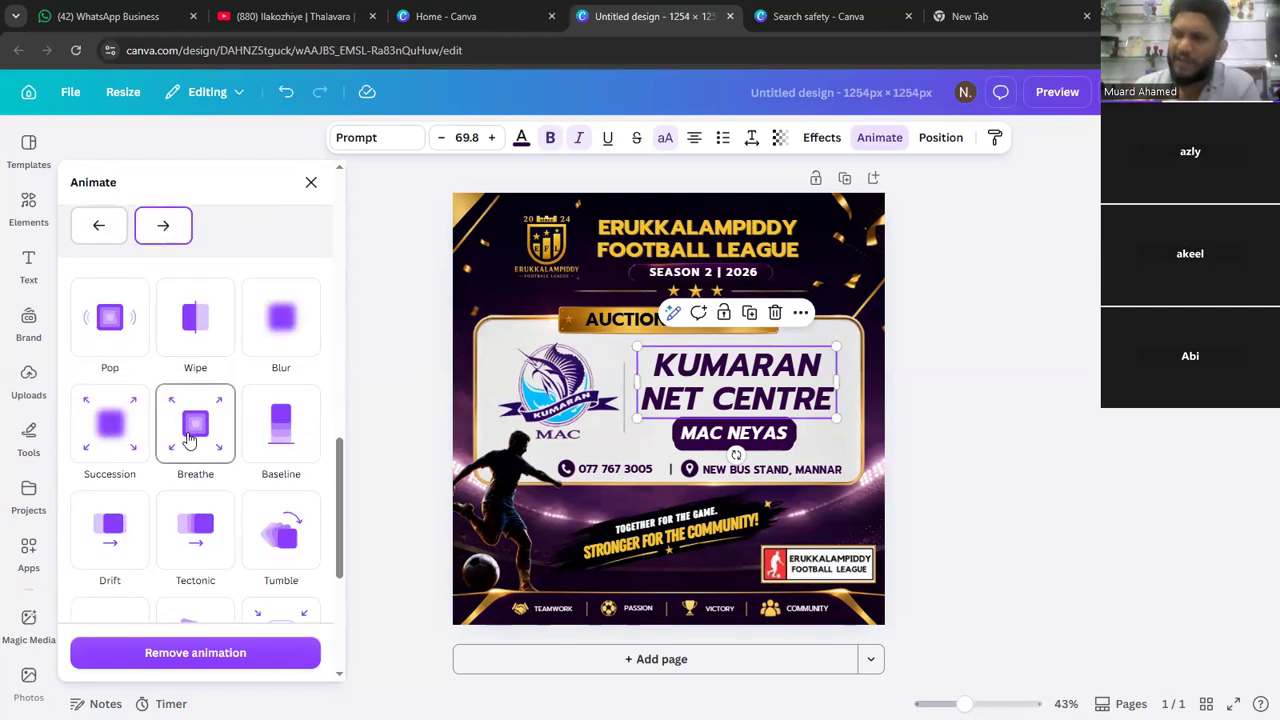
click(190, 440)
scroll(189, 440, down, 3)
click(143, 426)
click(186, 500)
- Add the Flicker and Pulse add-on effects to the KUMARAN NET CENTRE text
scroll(186, 500, down, 2)
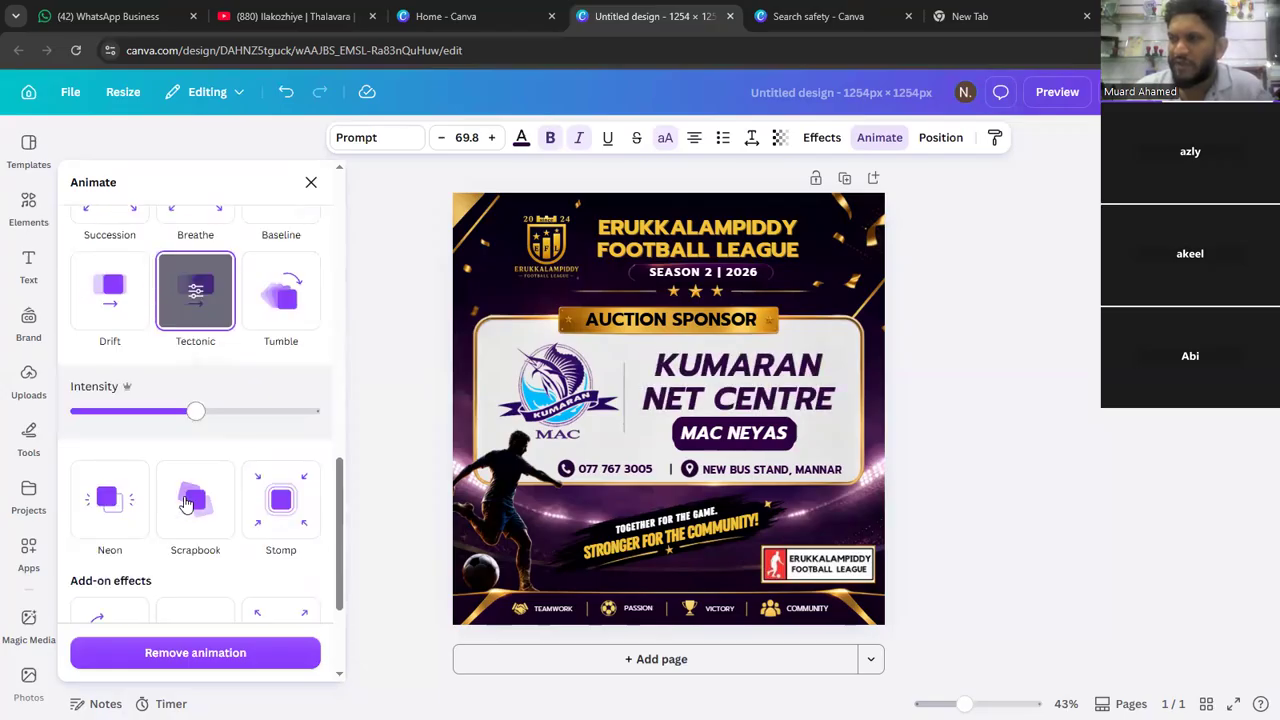
scroll(186, 502, down, 2)
click(190, 470)
scroll(196, 488, down, 2)
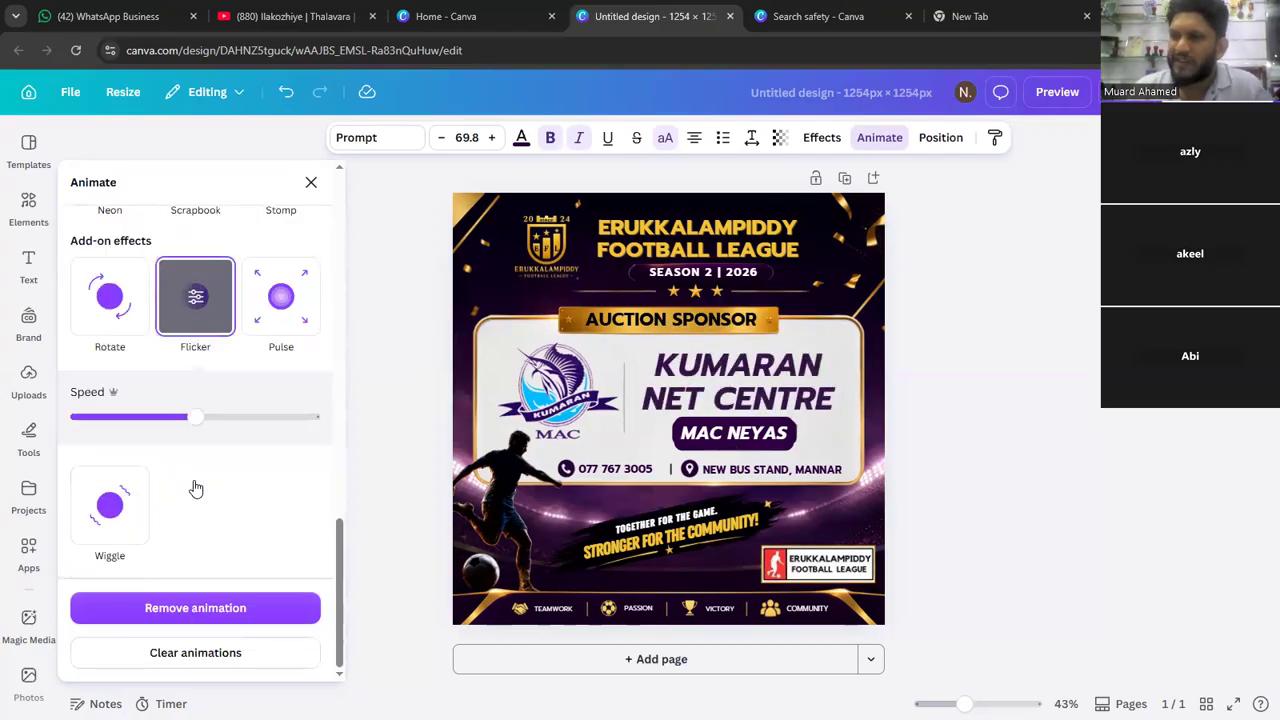
drag(196, 416, 210, 416)
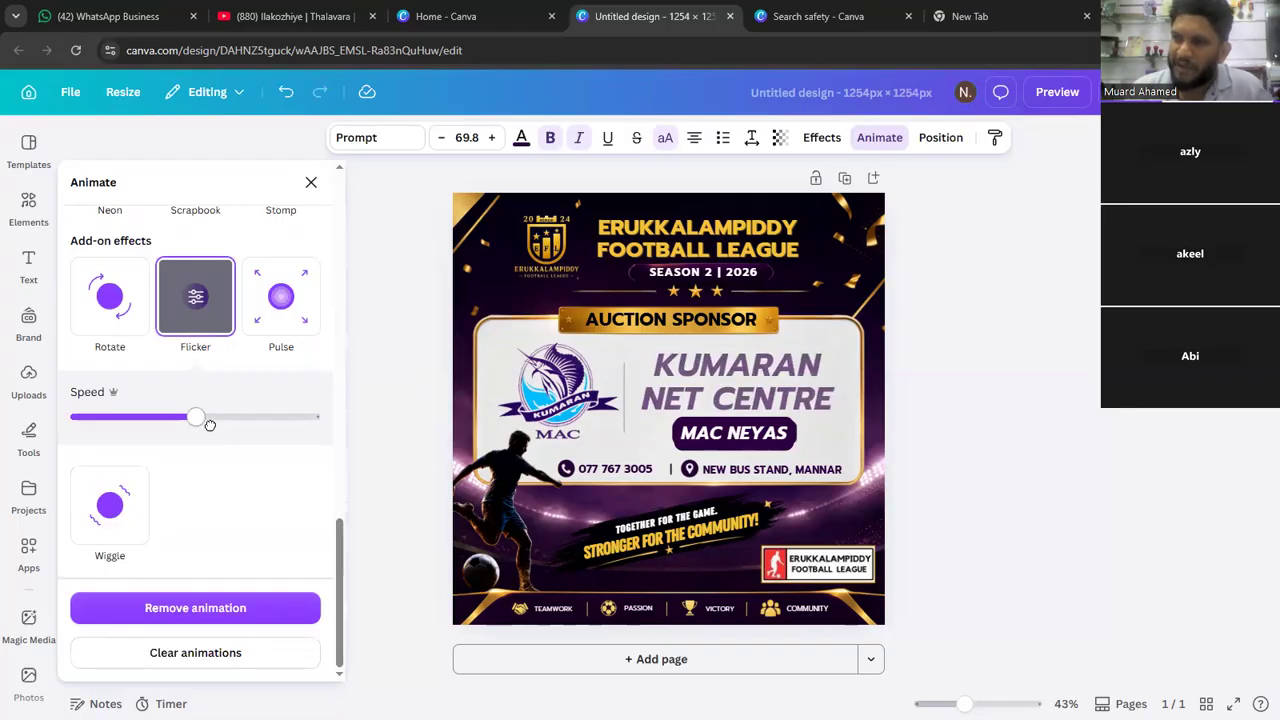
click(274, 344)
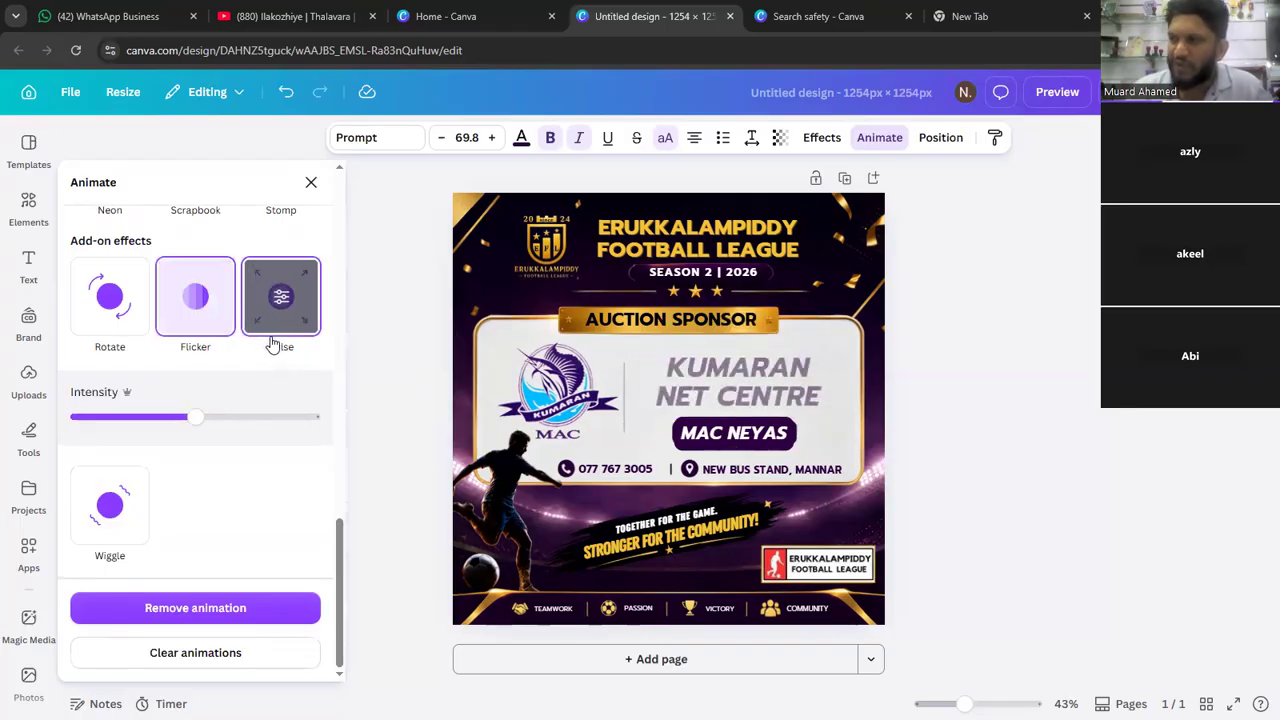
- Create a custom animation for the KUMARAN MAC logo by drawing a freehand wavy path across the poster
scroll(318, 370, up, 1)
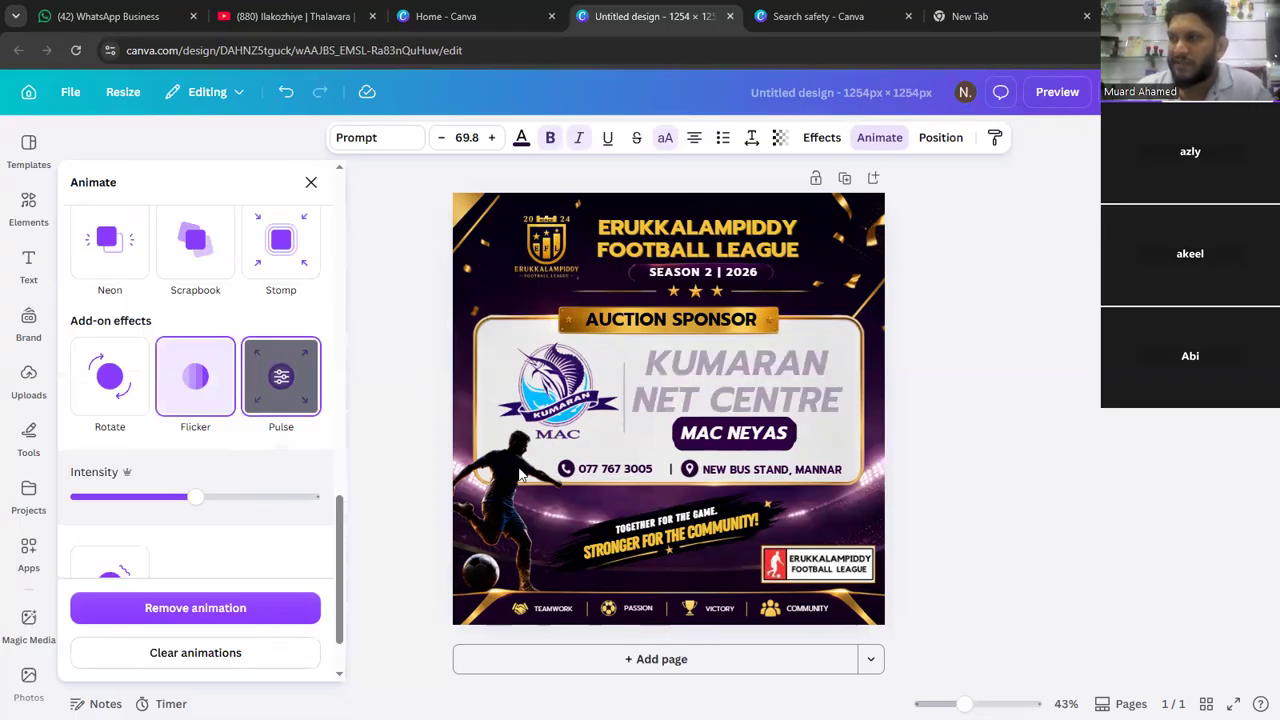
scroll(291, 385, up, 5)
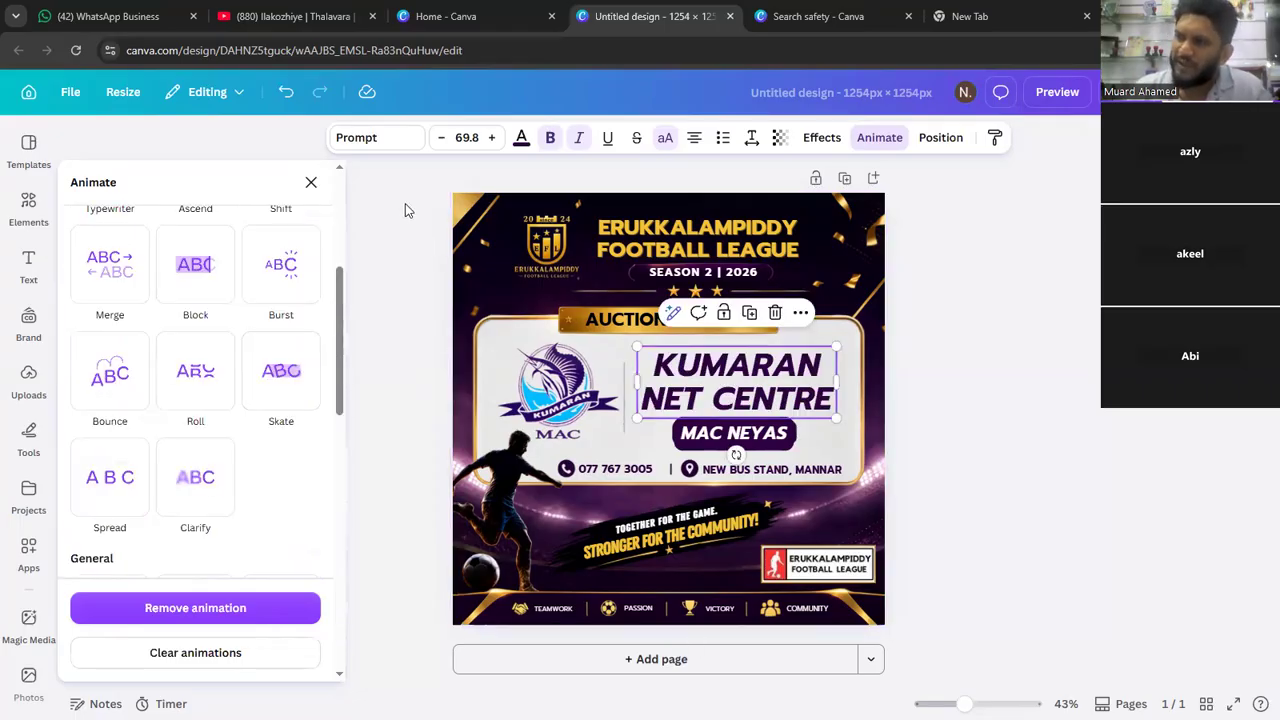
drag(418, 201, 1096, 638)
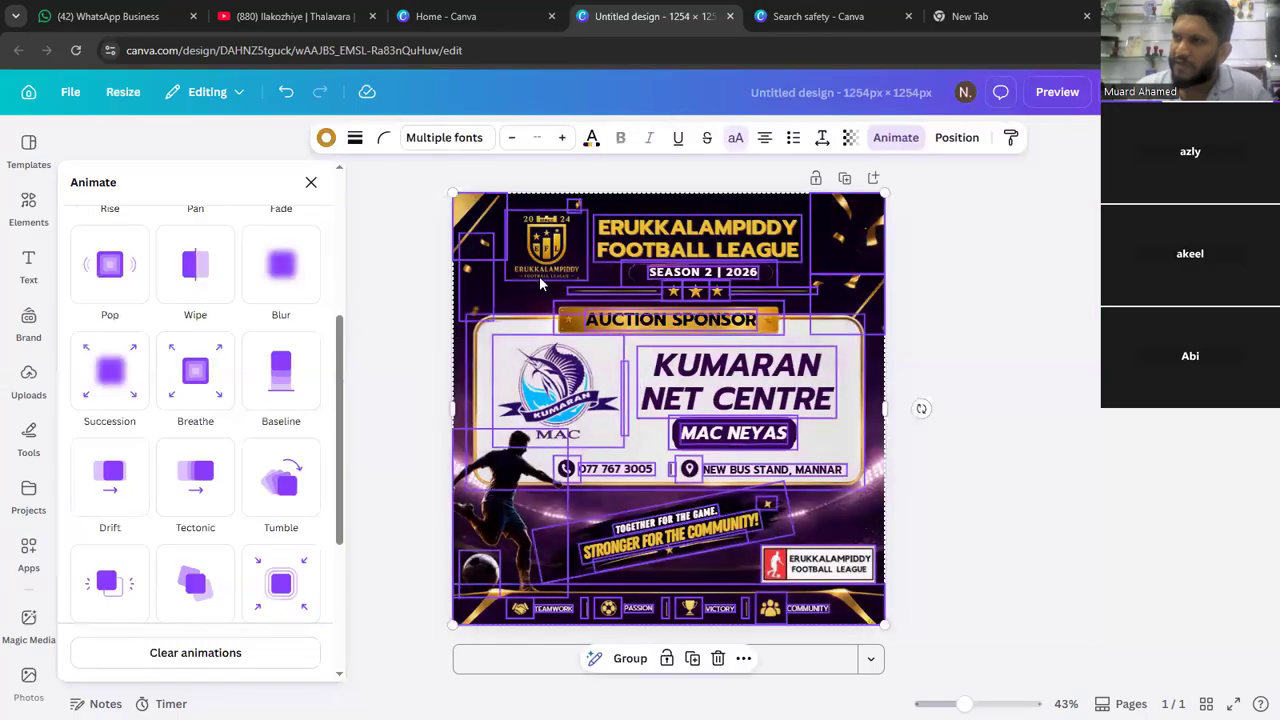
scroll(230, 303, up, 3)
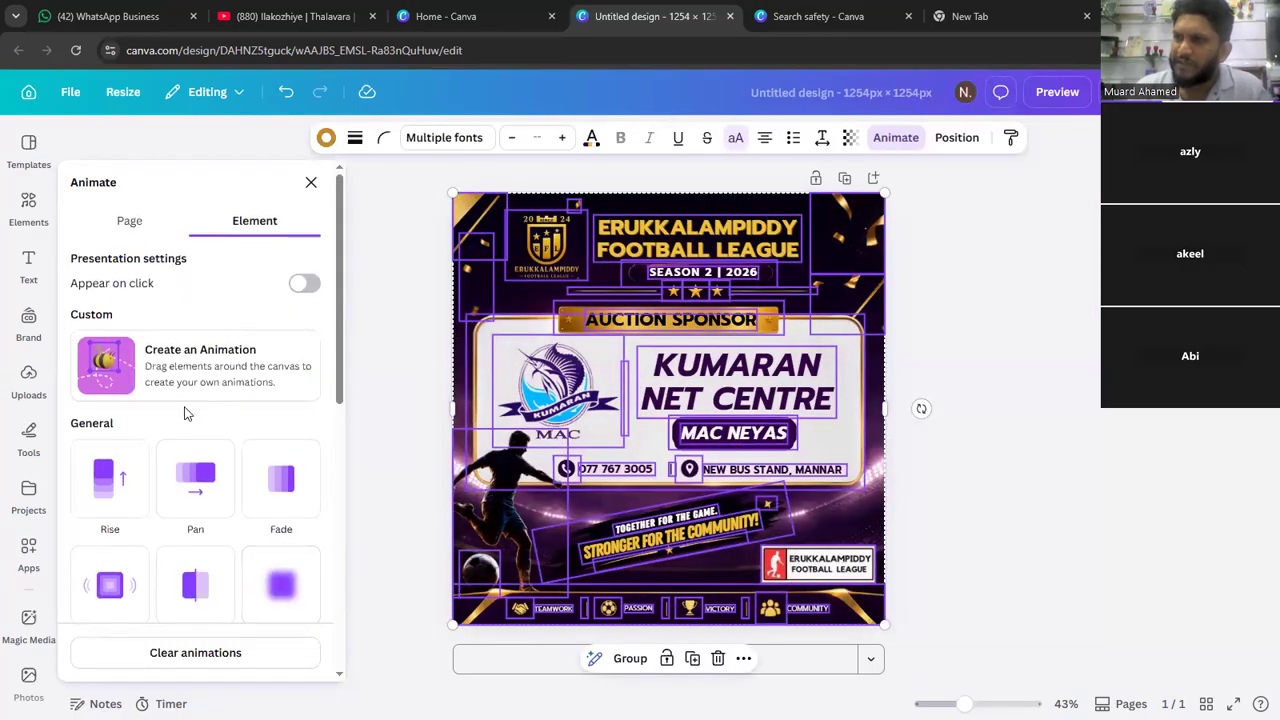
scroll(190, 390, down, 2)
scroll(194, 368, up, 2)
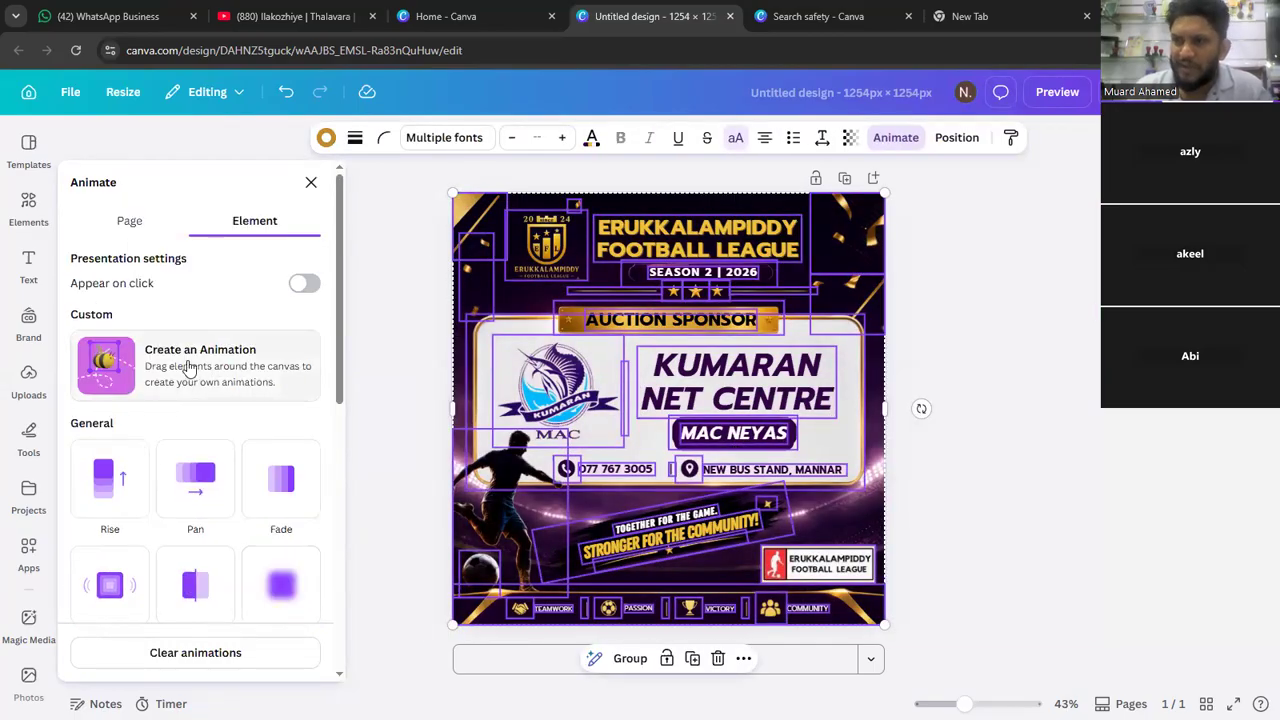
click(190, 368)
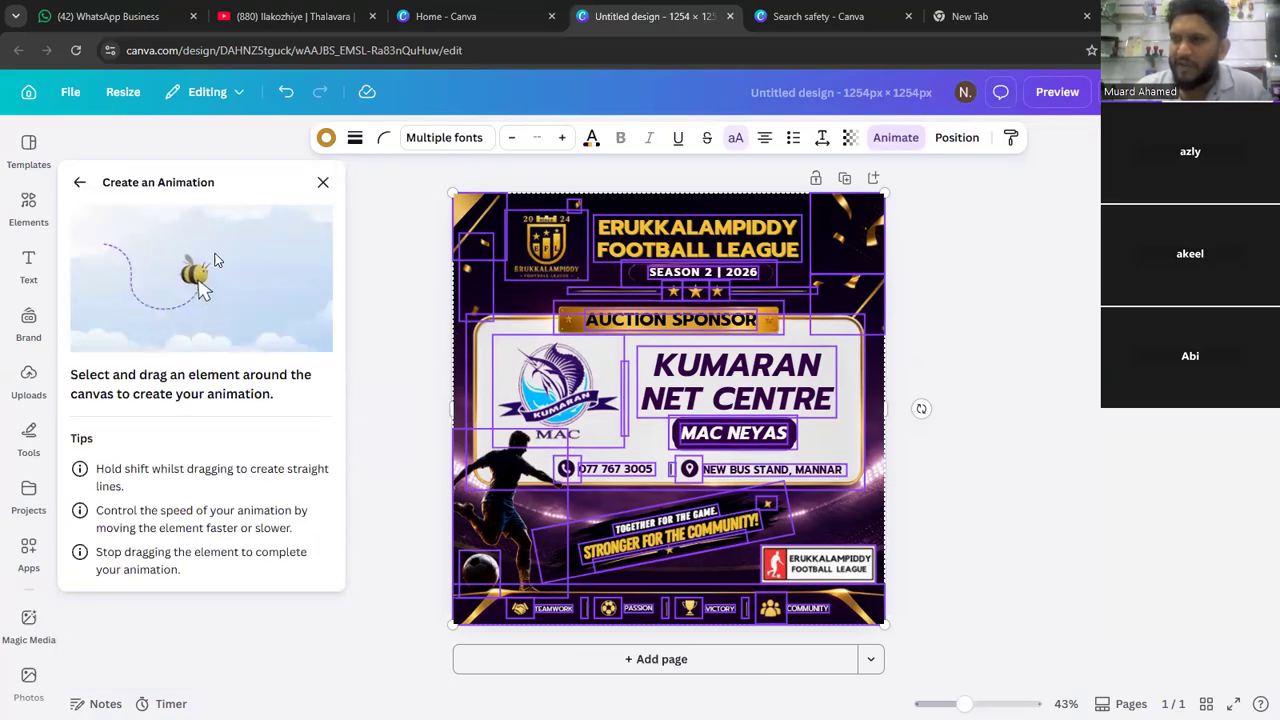
click(537, 373)
mouse_move(537, 373)
mouse_down()
mouse_move(577, 332)
mouse_move(646, 338)
mouse_move(746, 261)
mouse_move(892, 295)
mouse_move(750, 417)
mouse_move(503, 375)
mouse_move(502, 448)
mouse_move(670, 444)
mouse_move(557, 321)
mouse_move(630, 270)
mouse_move(681, 327)
mouse_up()
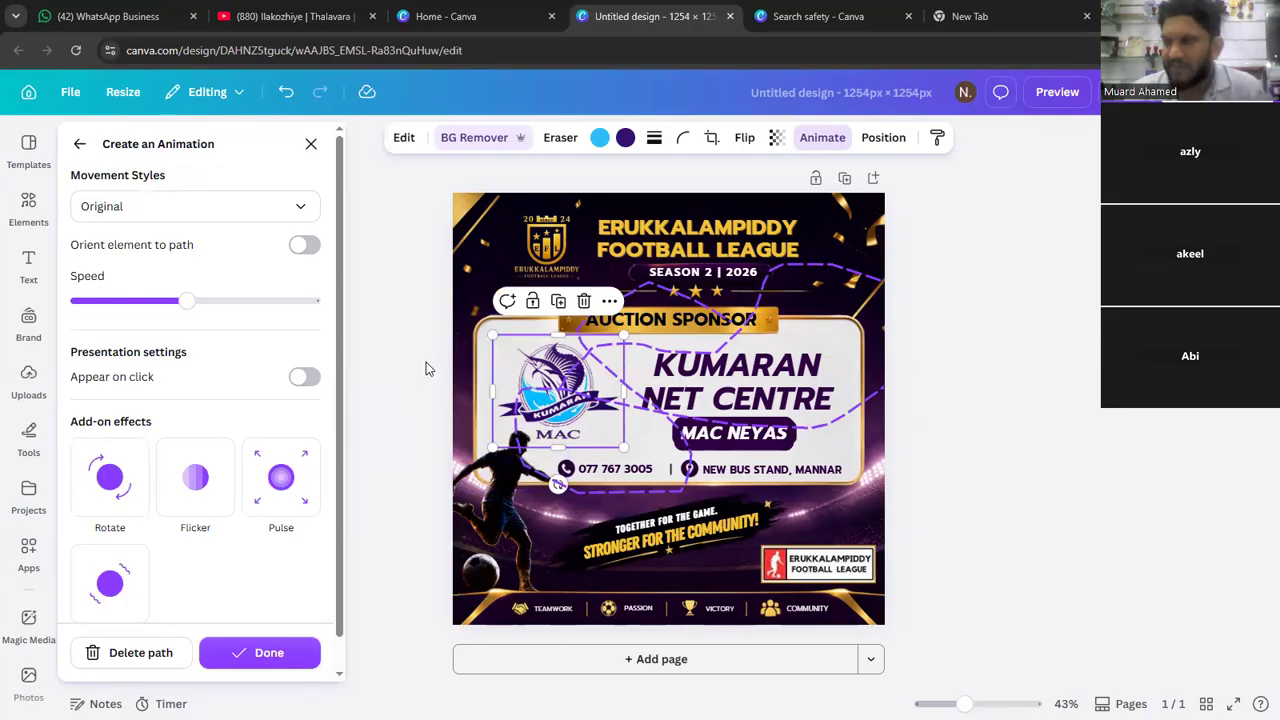
key(Escape)
- Create a custom animation for the KUMARAN NET CENTRE text by drawing a zigzag path across the whole poster
click(676, 383)
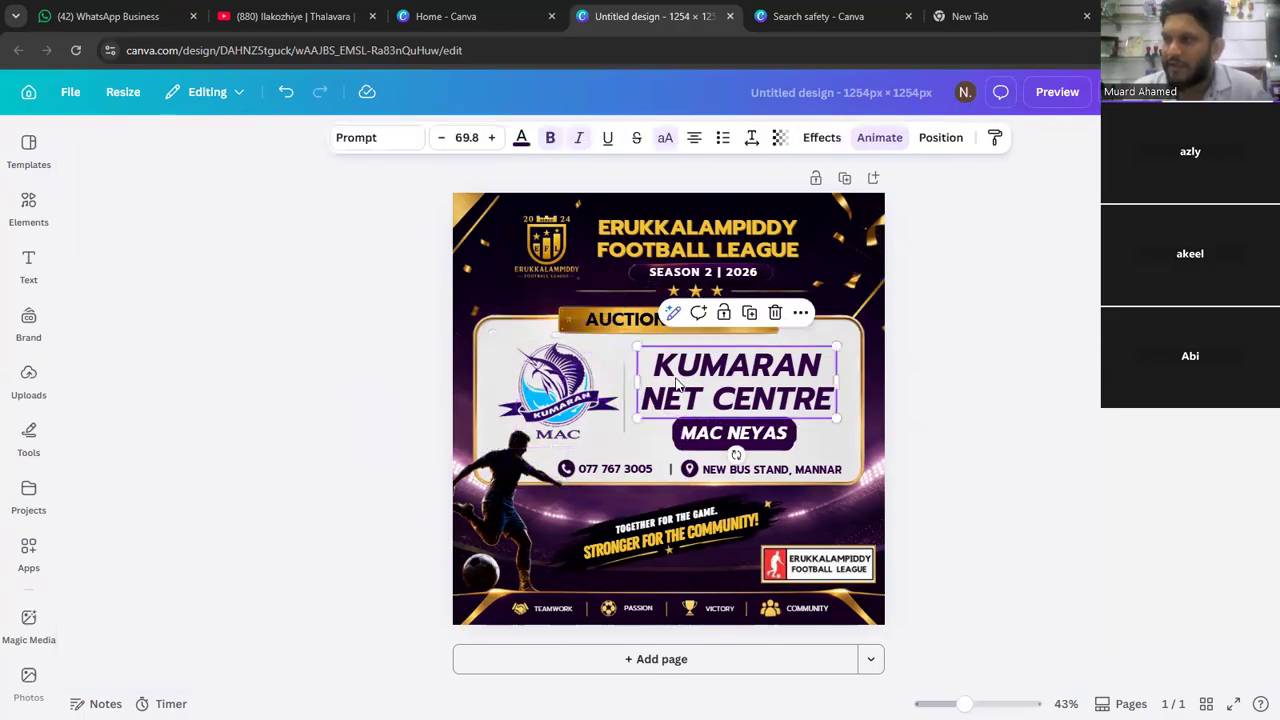
click(876, 137)
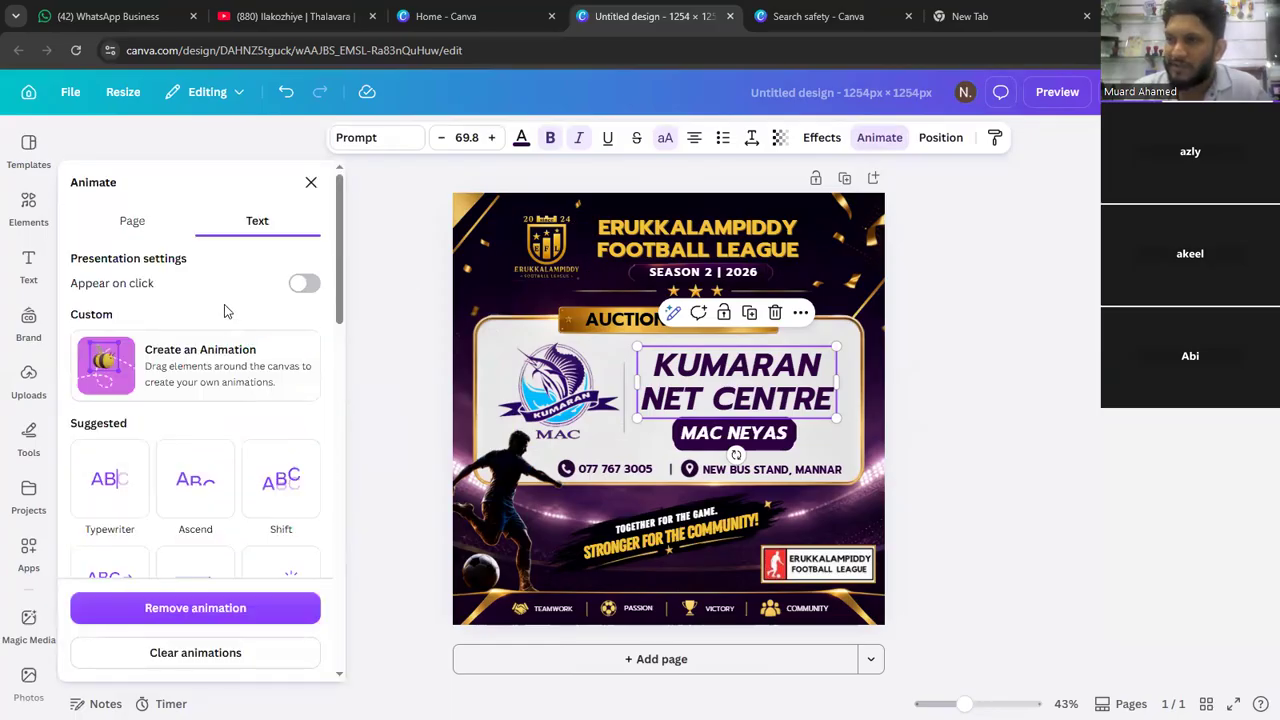
click(214, 368)
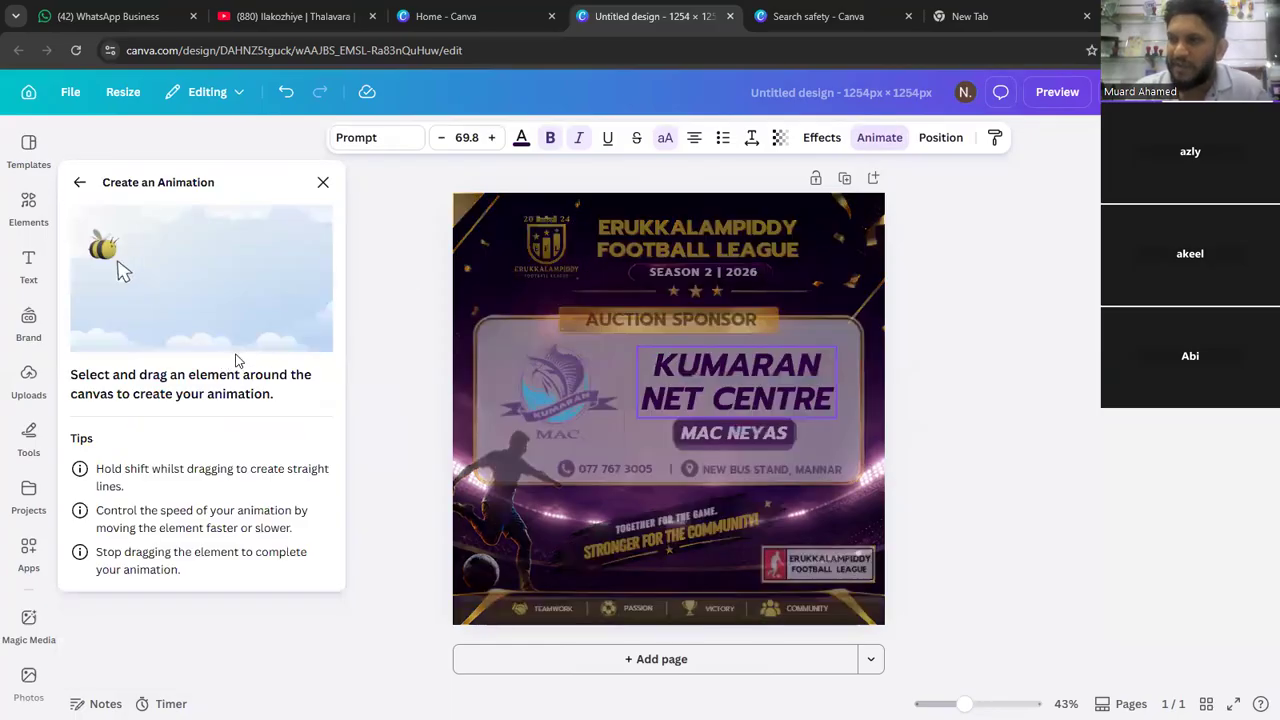
mouse_move(697, 362)
mouse_down()
mouse_move(477, 209)
mouse_move(714, 213)
mouse_move(835, 198)
mouse_move(854, 478)
mouse_move(878, 606)
mouse_move(487, 576)
mouse_move(751, 388)
mouse_move(413, 251)
mouse_move(535, 323)
mouse_move(618, 471)
mouse_move(711, 255)
mouse_move(779, 522)
mouse_move(707, 464)
mouse_move(457, 318)
mouse_move(671, 440)
mouse_move(609, 460)
mouse_move(522, 421)
mouse_up()
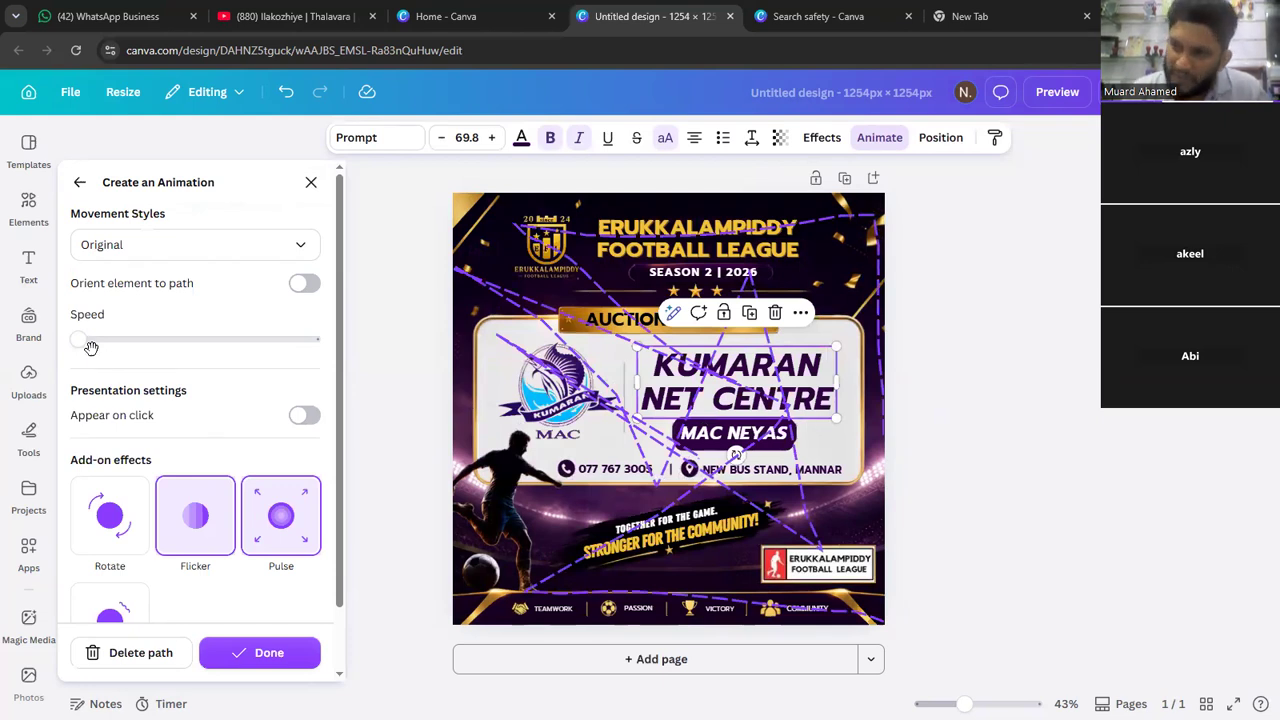
- Set the speed of the KUMARAN NET CENTRE path animation close to its minimum and close the animation settings
click(226, 341)
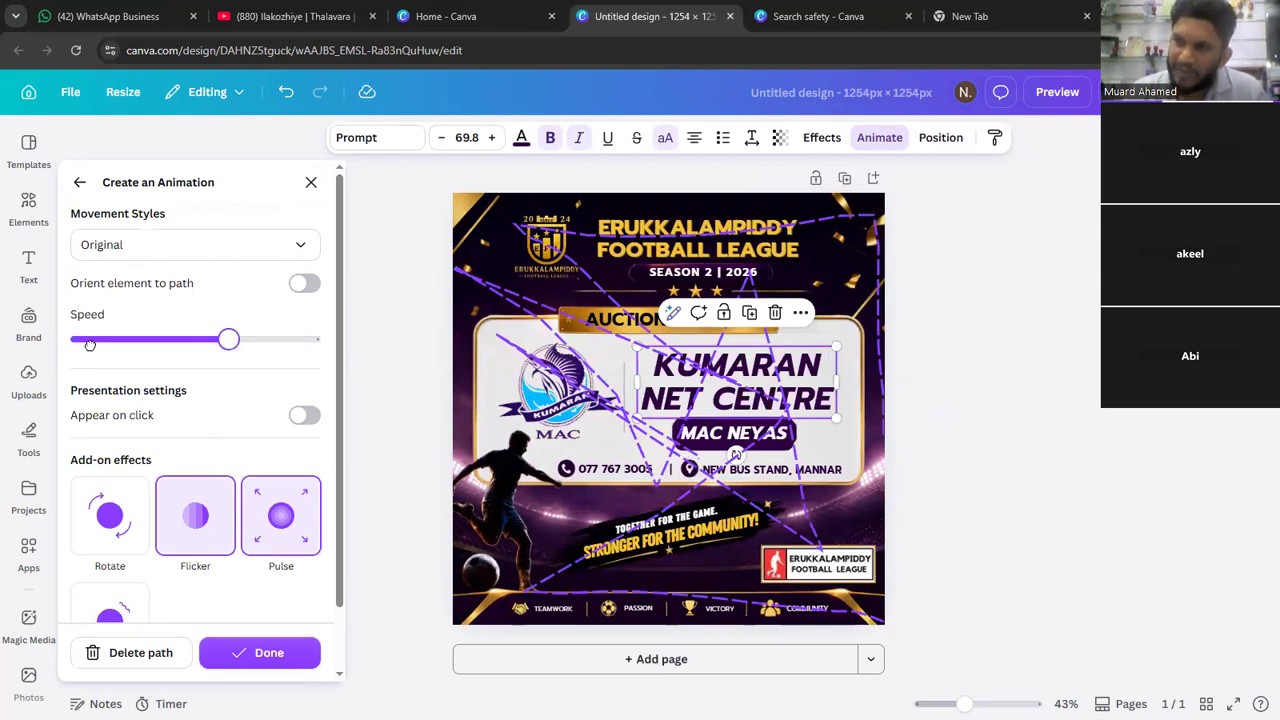
click(305, 284)
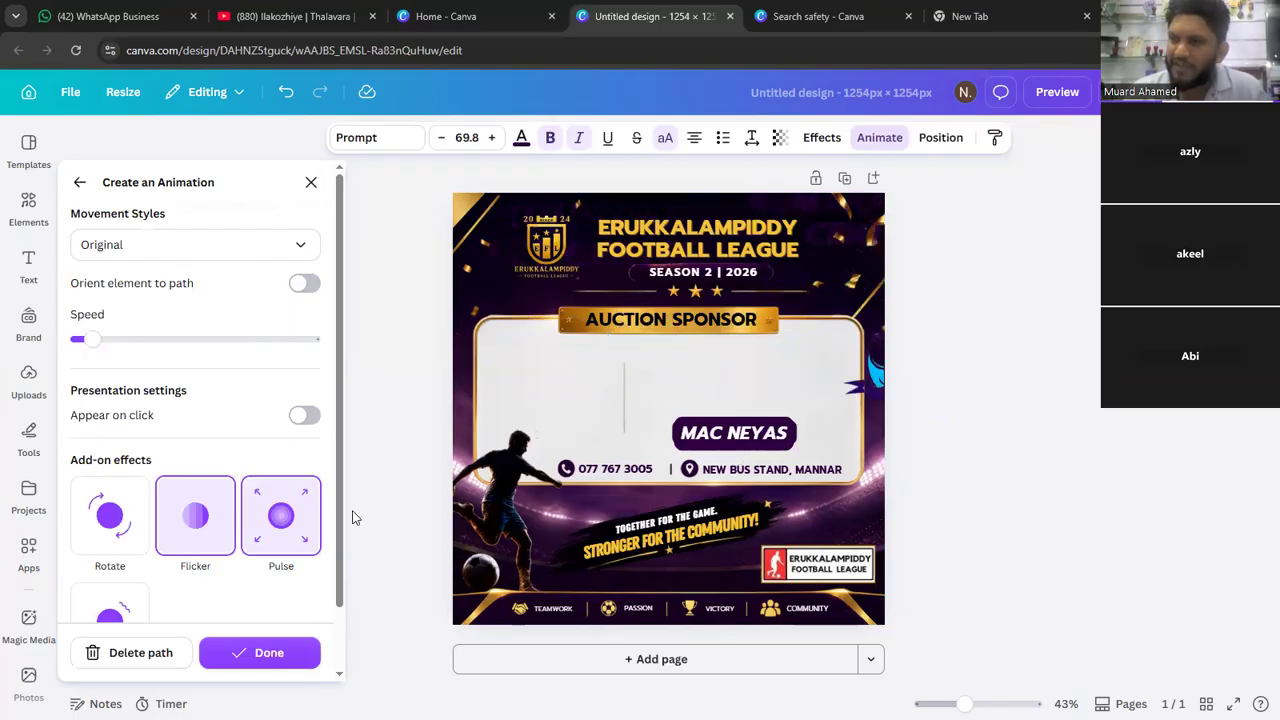
scroll(169, 479, down, 1)
click(1016, 304)
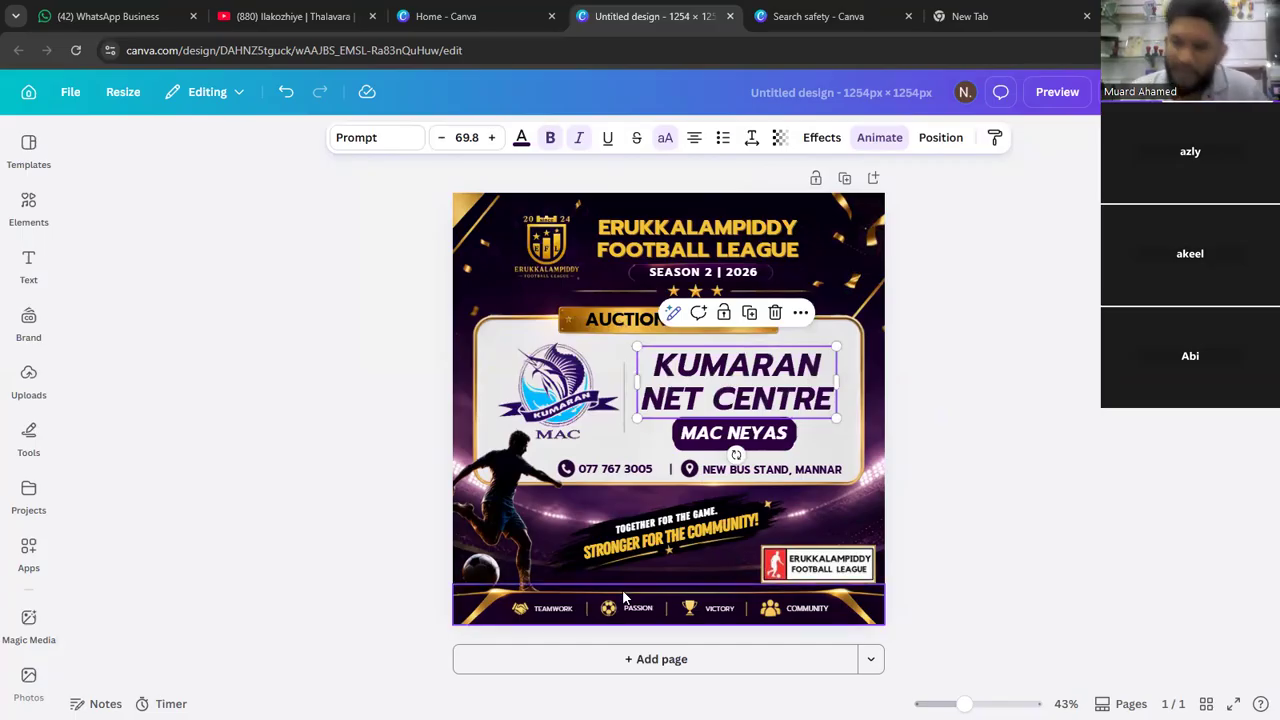
click(1007, 365)
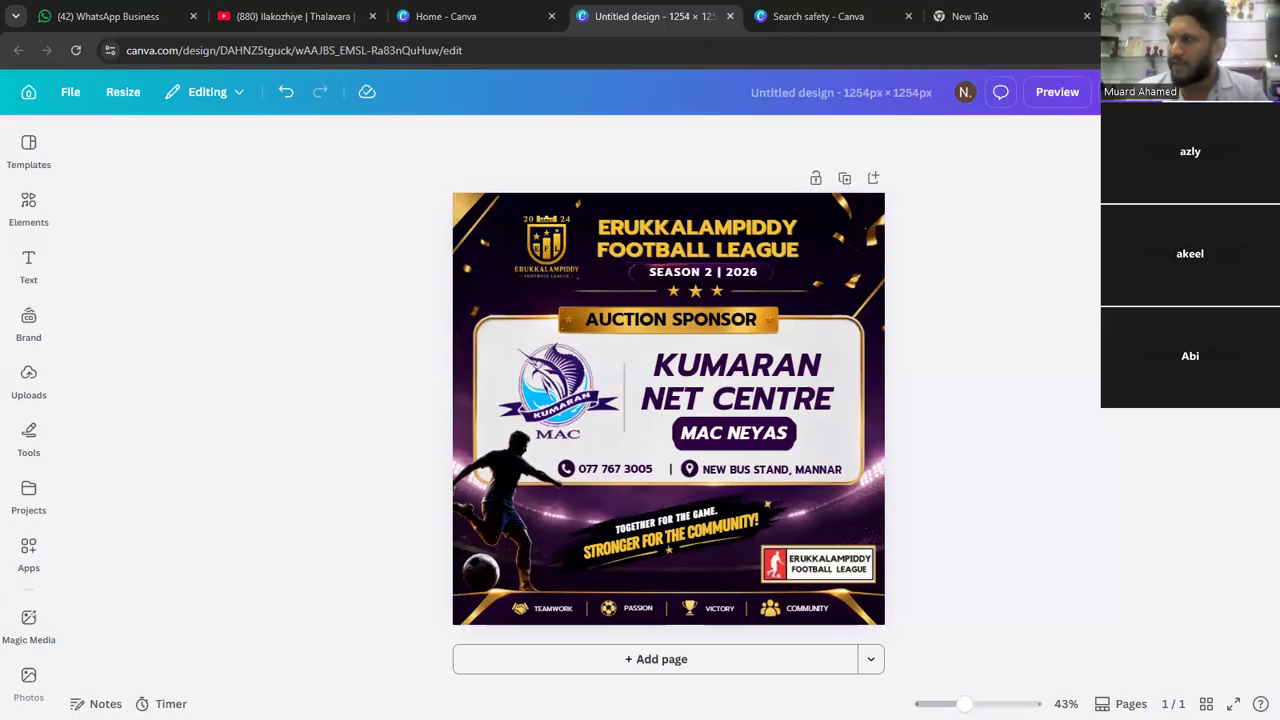
- Examine the stacking order of the poster's layers with the ERUKKALAMPIDDY FOOTBALL LEAGUE title selected
click(786, 258)
click(953, 138)
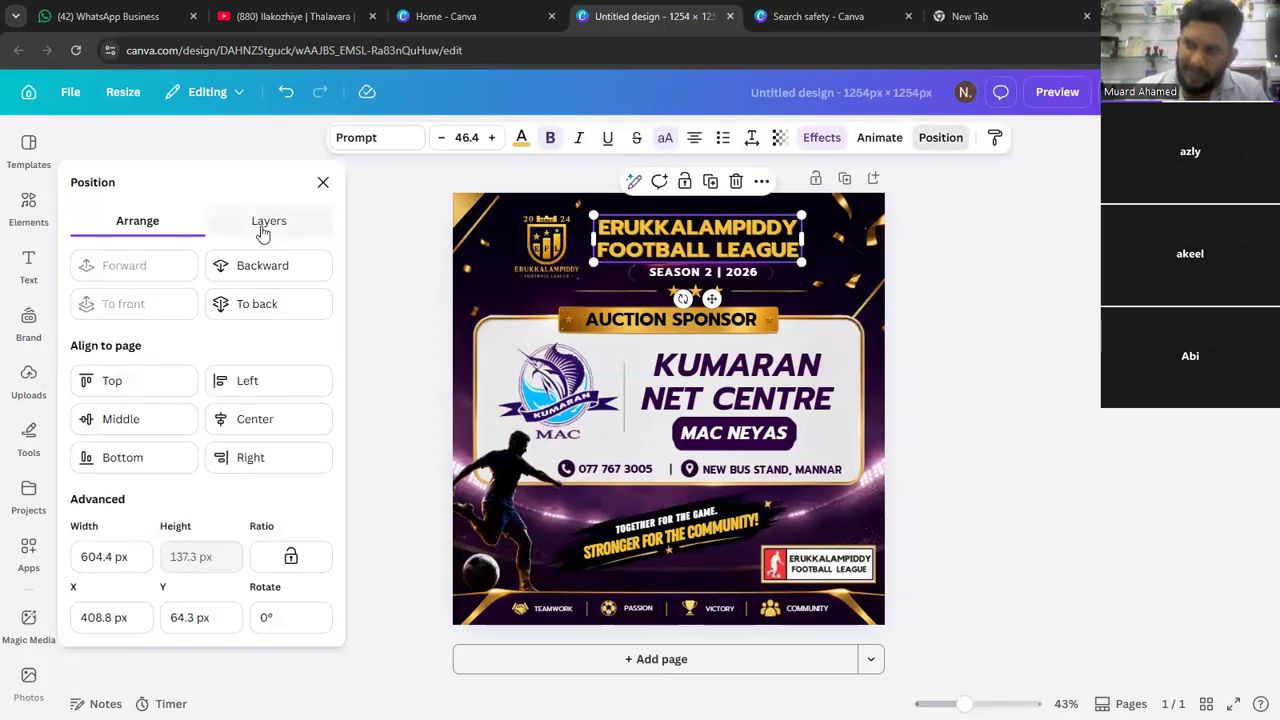
click(300, 221)
scroll(214, 384, down, 15)
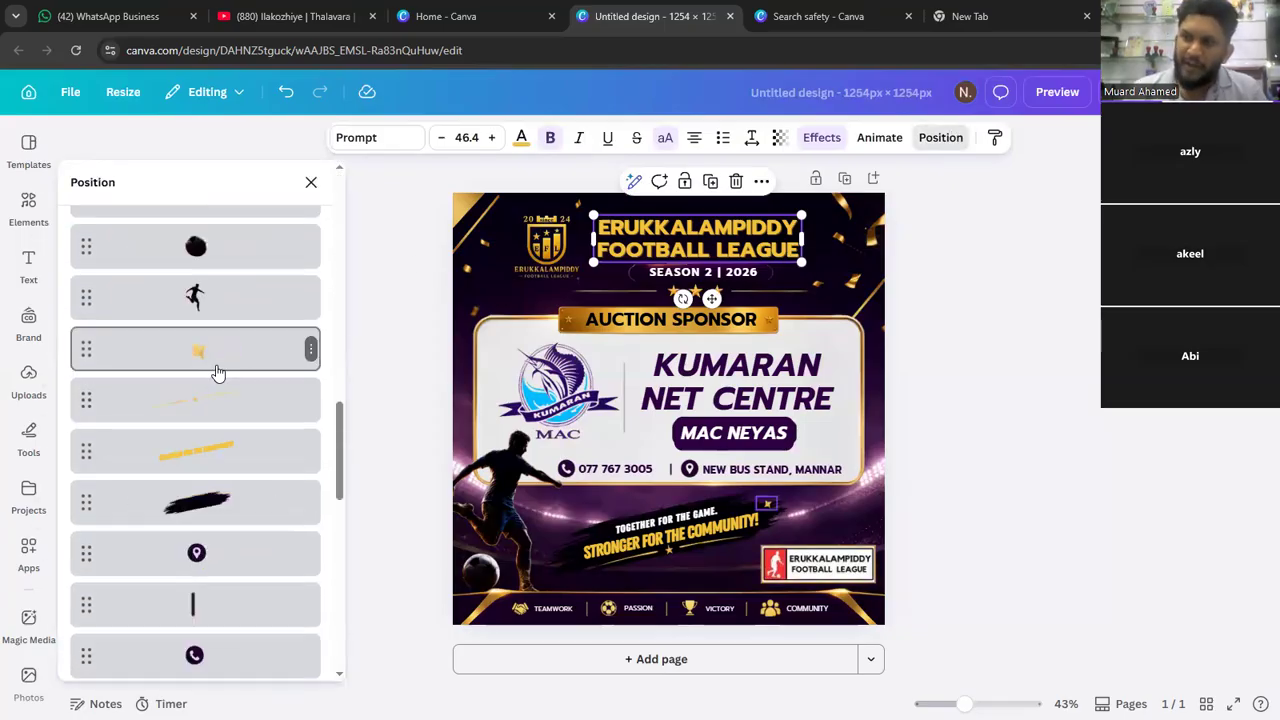
scroll(214, 384, down, 3)
scroll(209, 640, up, 10)
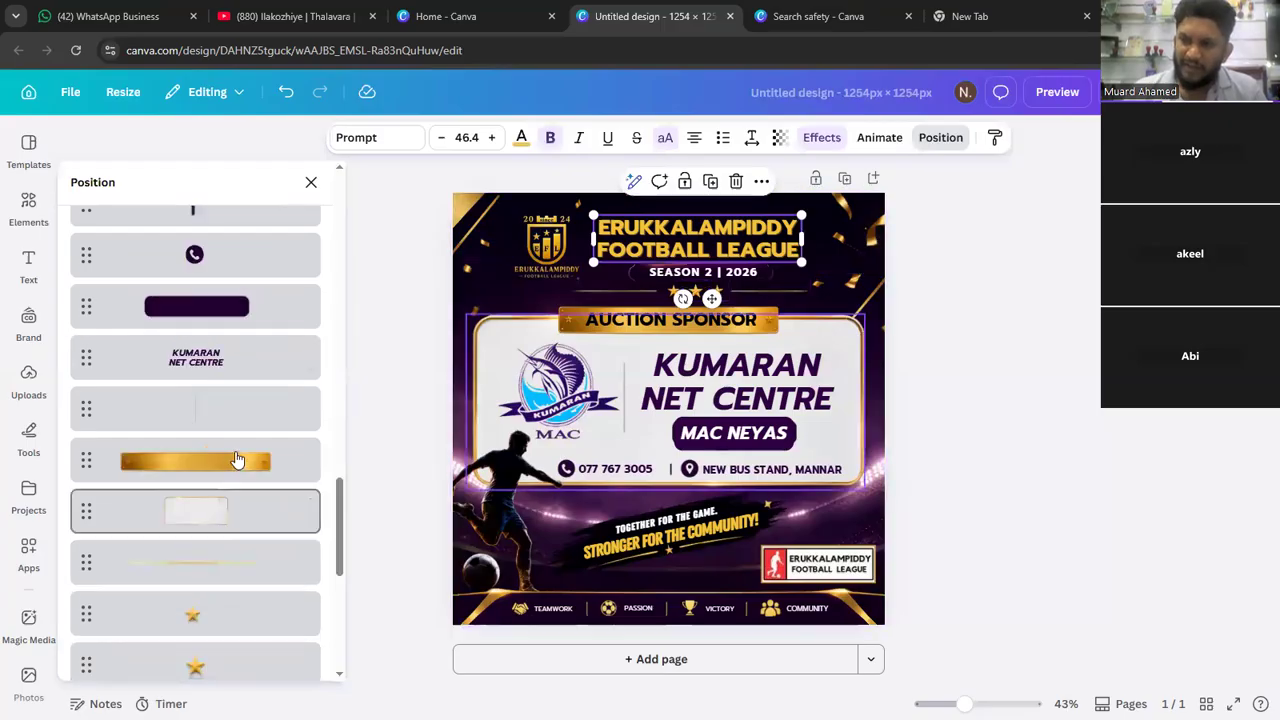
scroll(238, 416, up, 5)
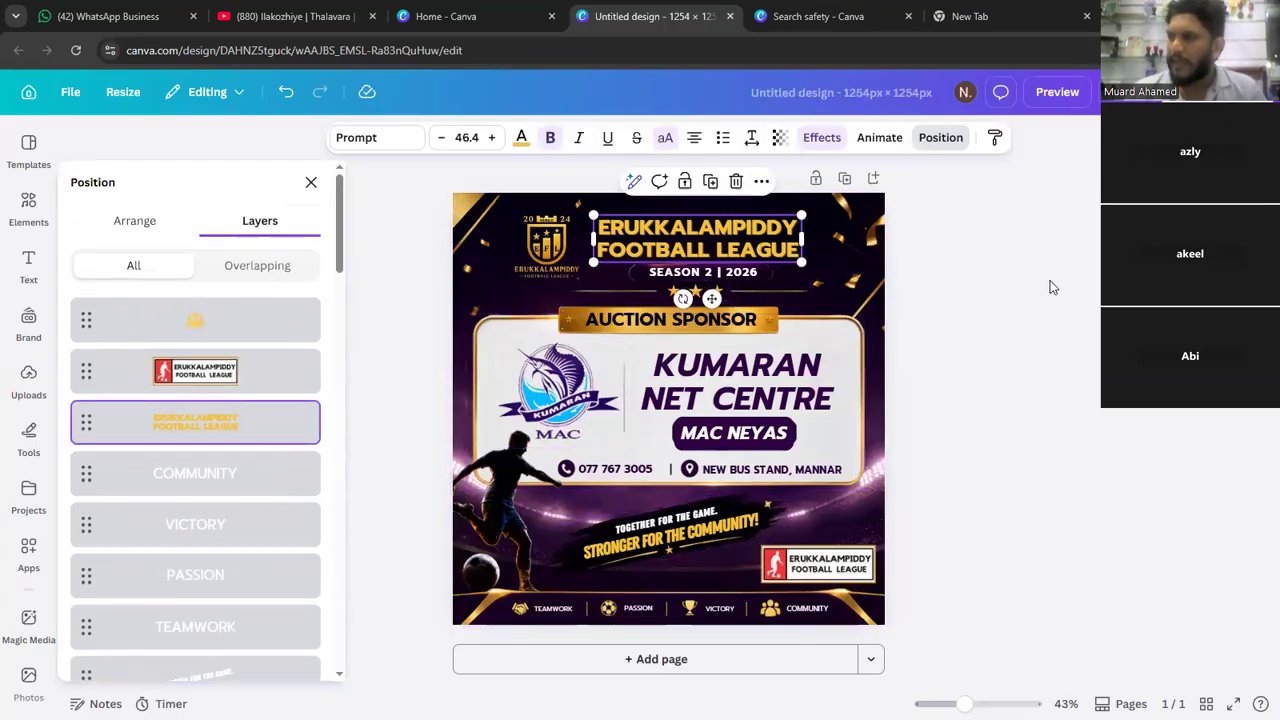
key(Escape)
- Try detaching the stadium image from the page background and undo the detachment
drag(1030, 306, 322, 505)
drag(360, 403, 960, 413)
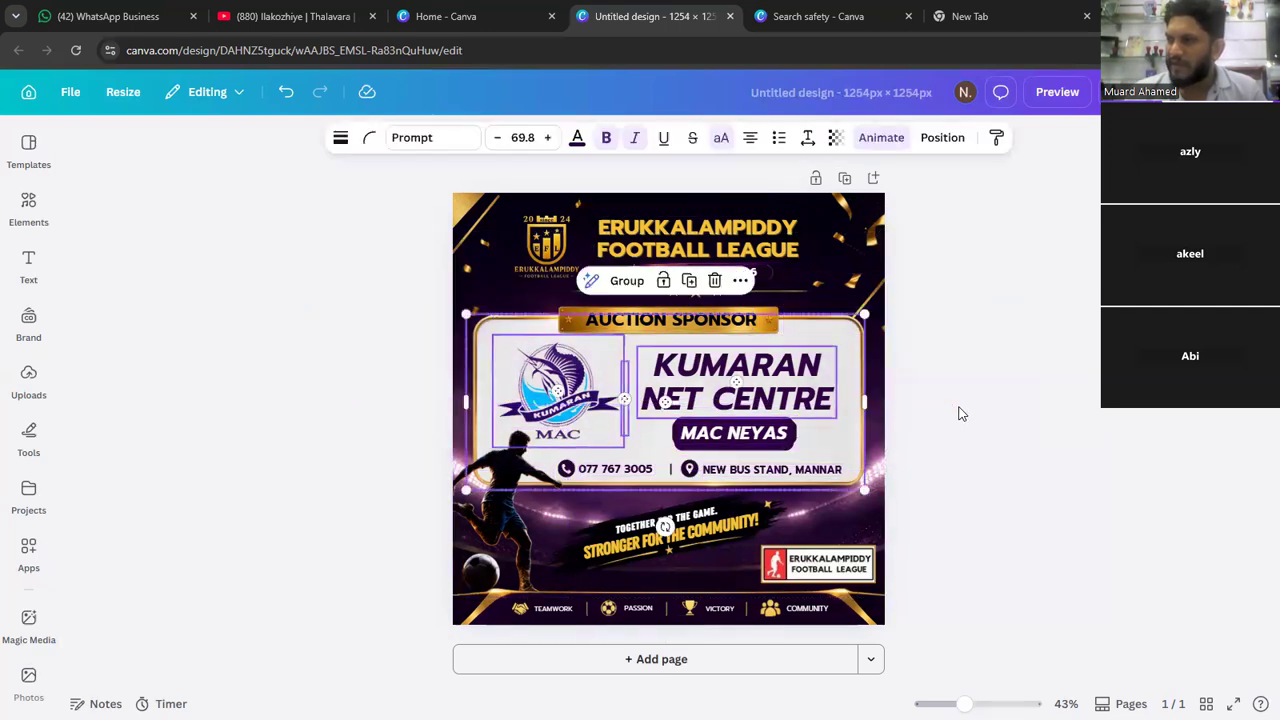
click(878, 410)
right_click(878, 410)
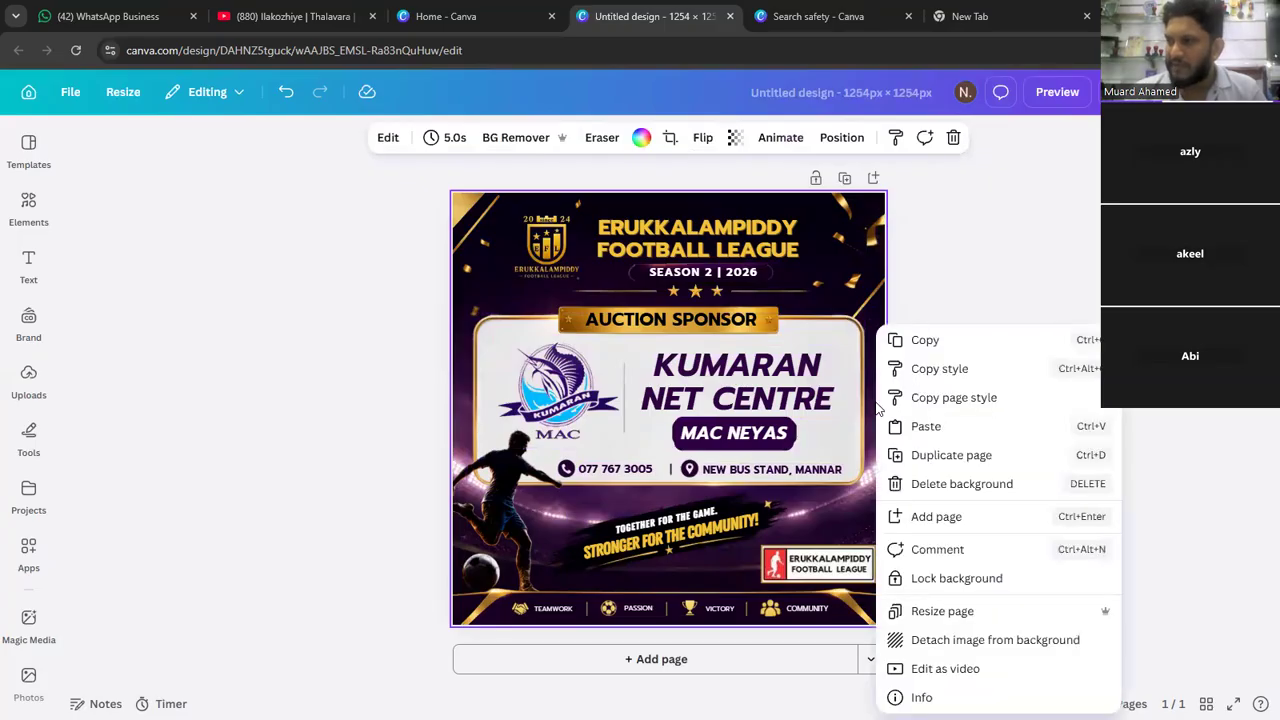
click(969, 643)
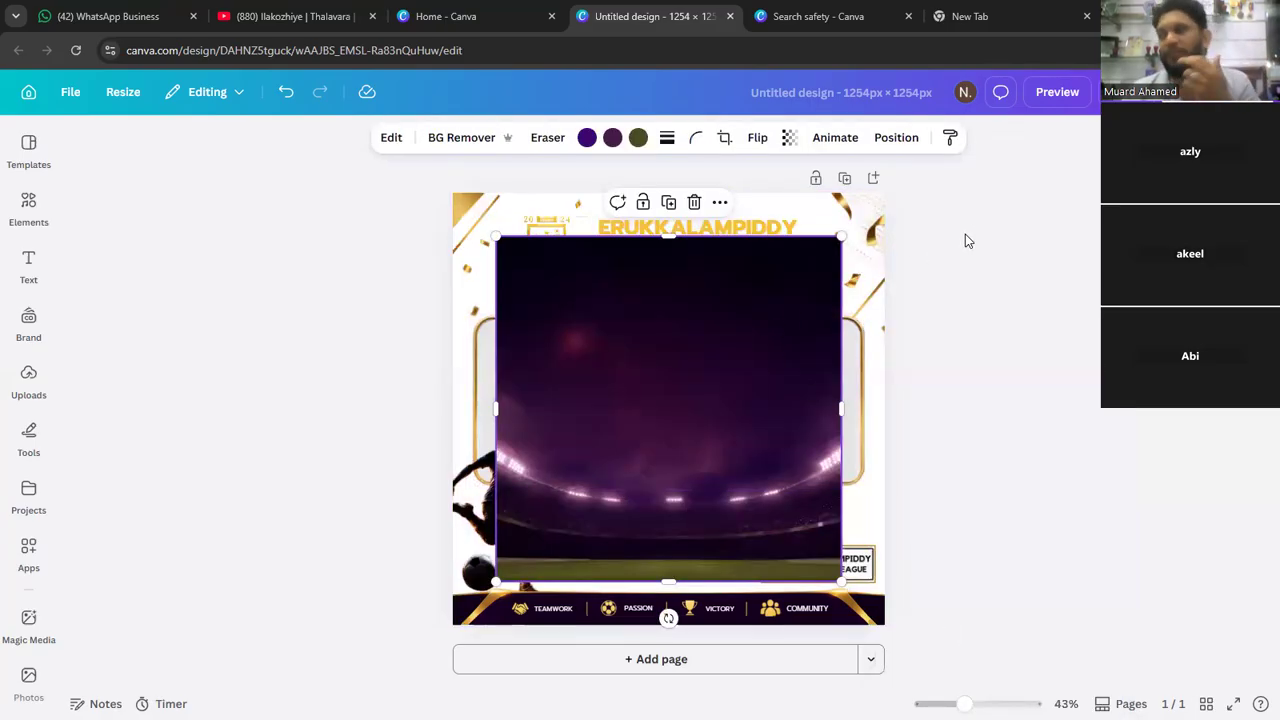
key(ctrl+z)
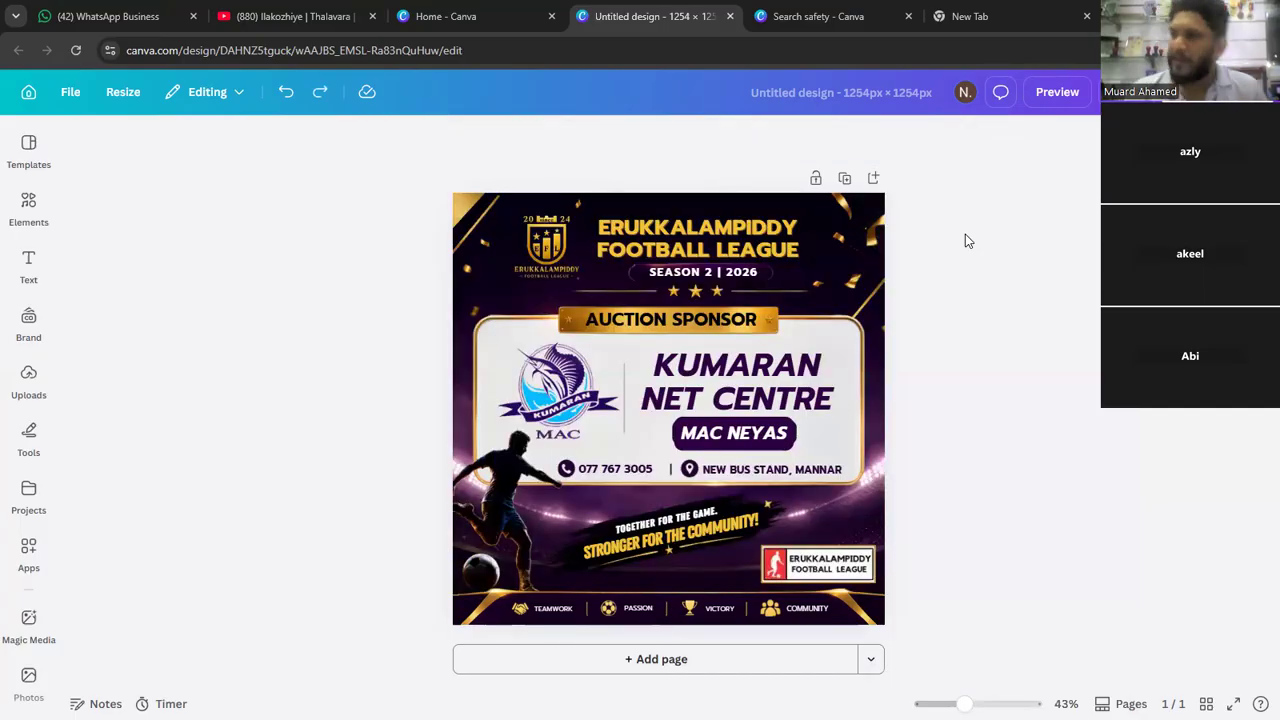
- Lock the ERUKKALAMPIDDY FOOTBALL LEAGUE title text
drag(966, 247, 493, 253)
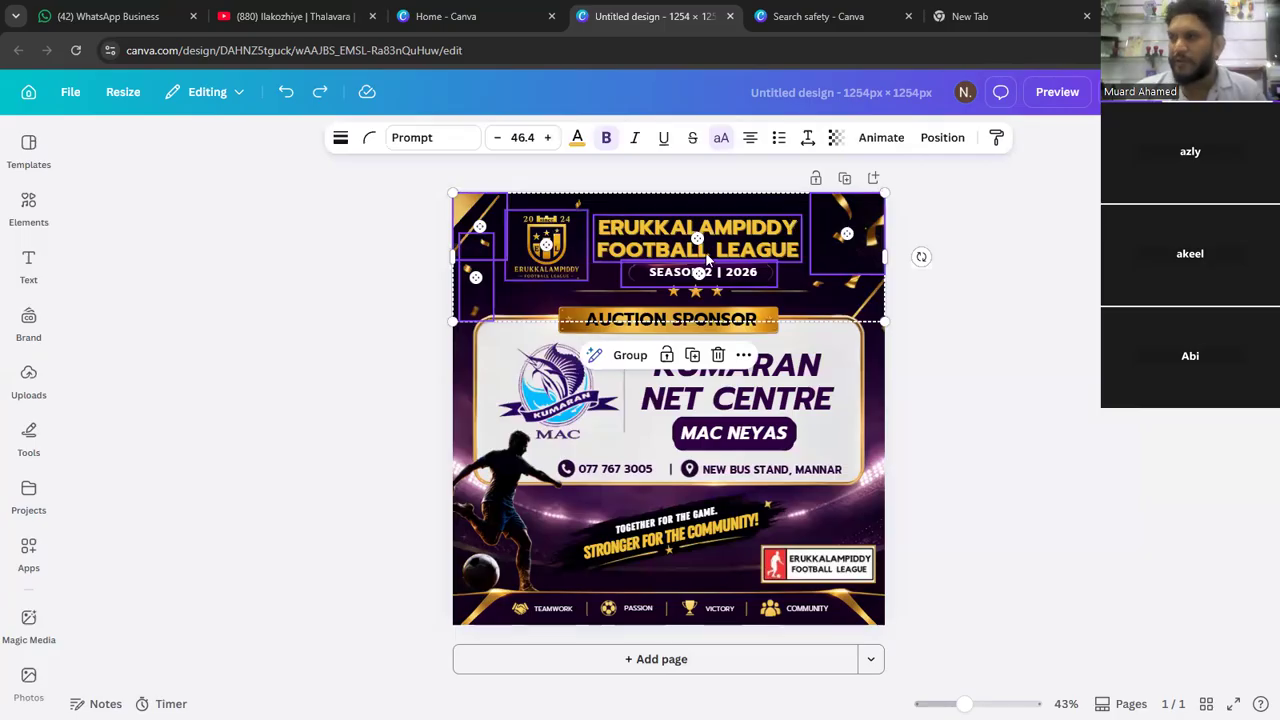
click(1003, 293)
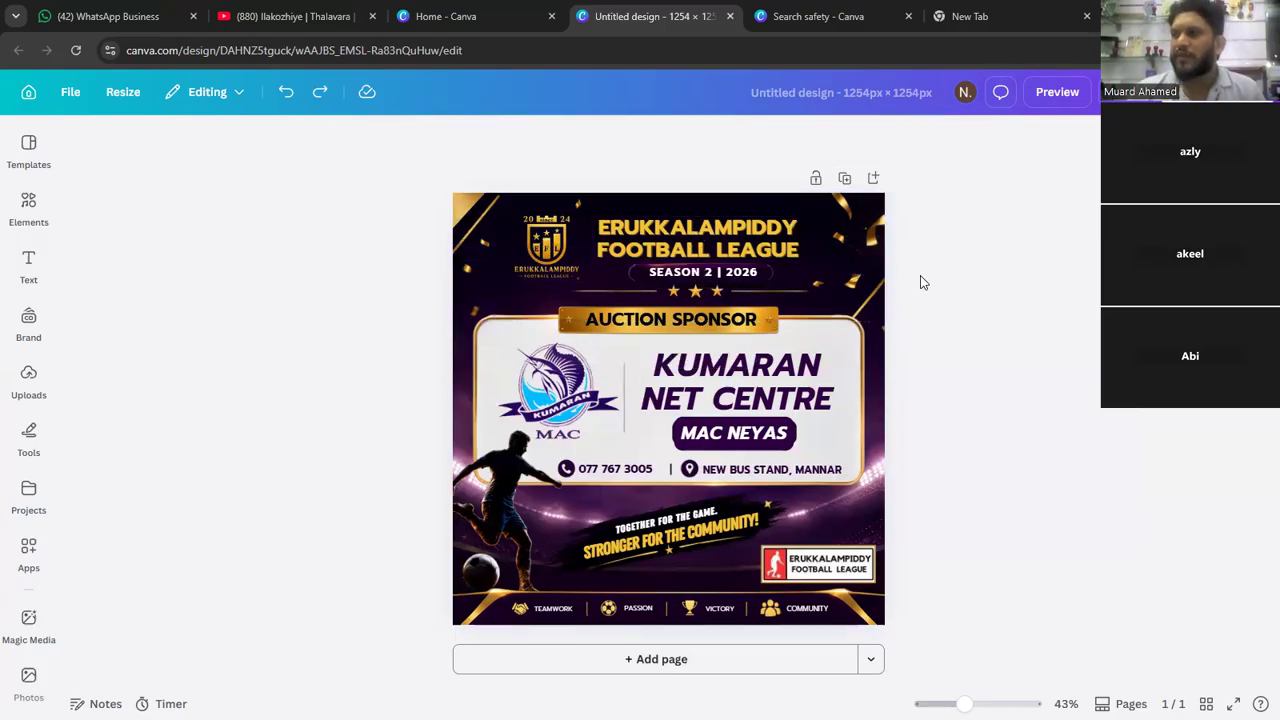
click(745, 243)
right_click(750, 244)
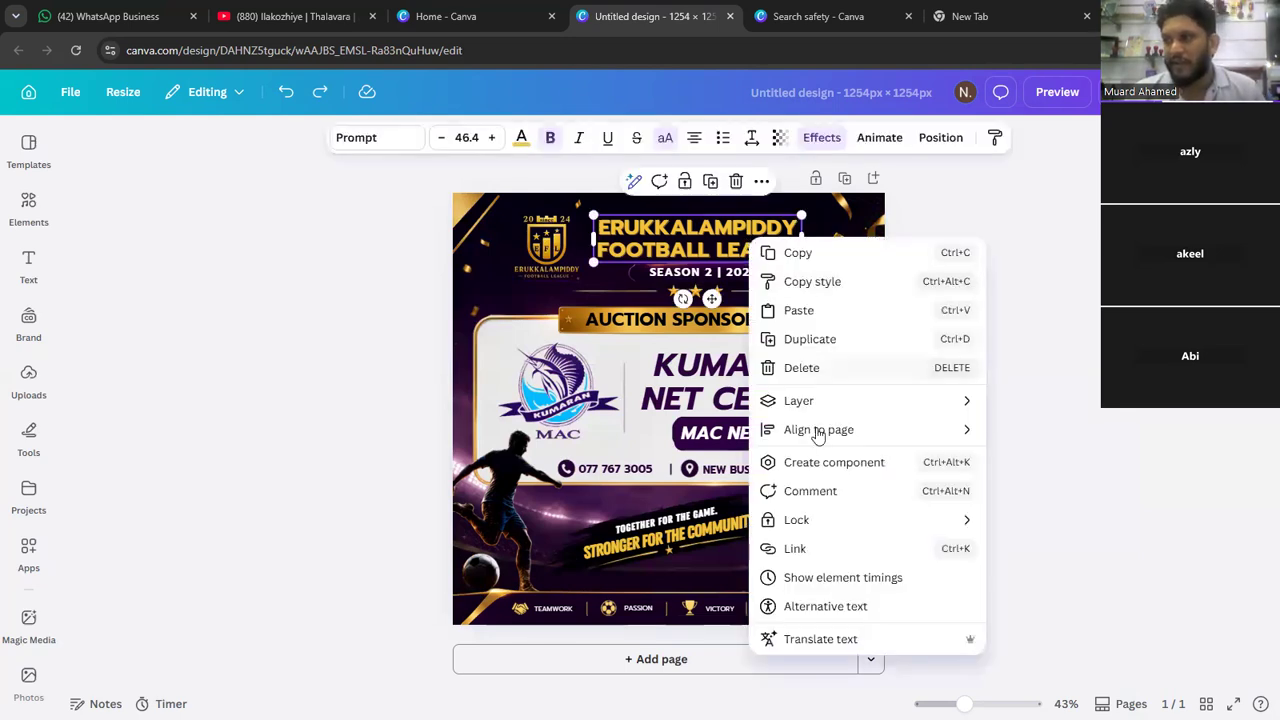
mouse_move(943, 529)
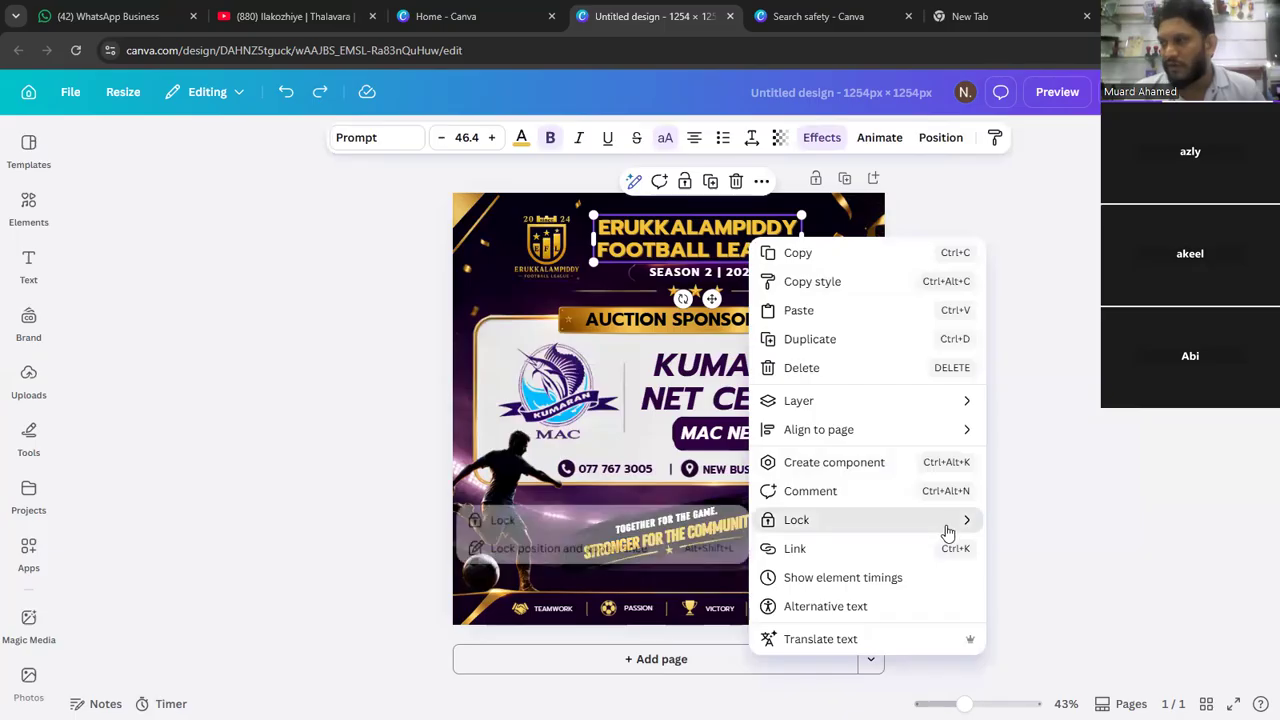
click(603, 524)
- Area-select the header elements around the title repeatedly to check how locking affects selection
drag(1042, 246, 306, 357)
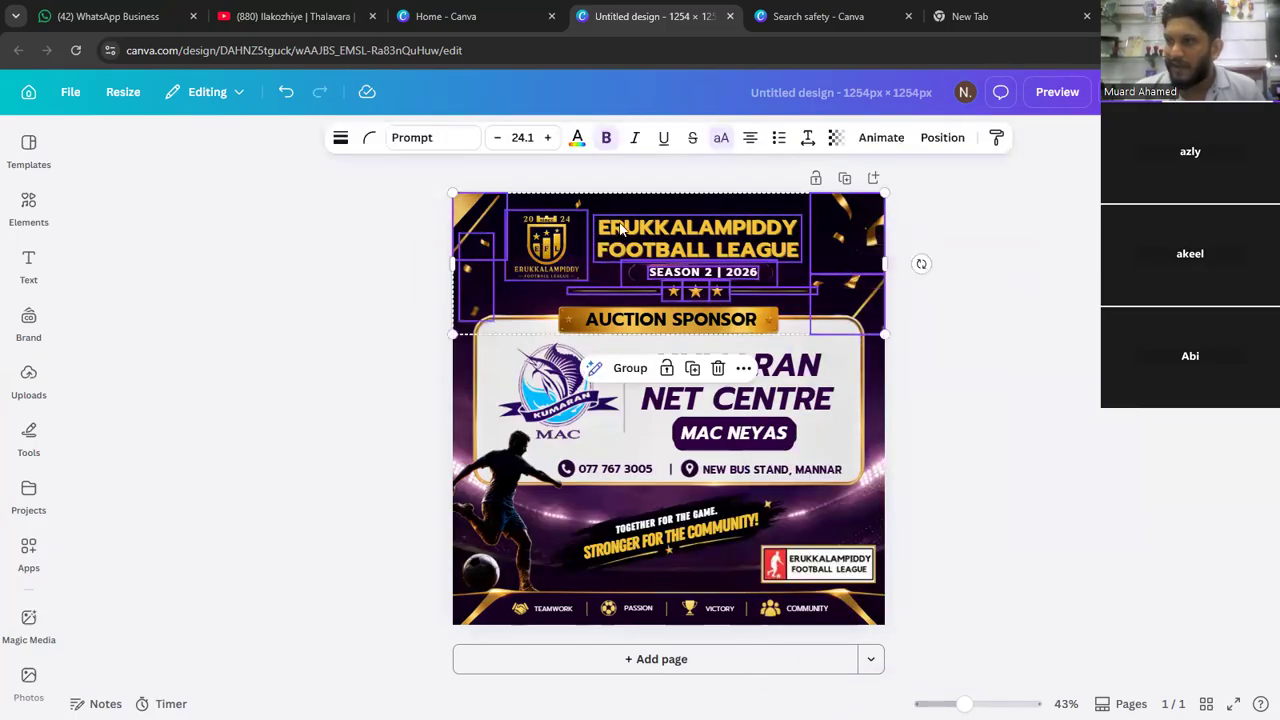
drag(297, 258, 938, 264)
click(990, 232)
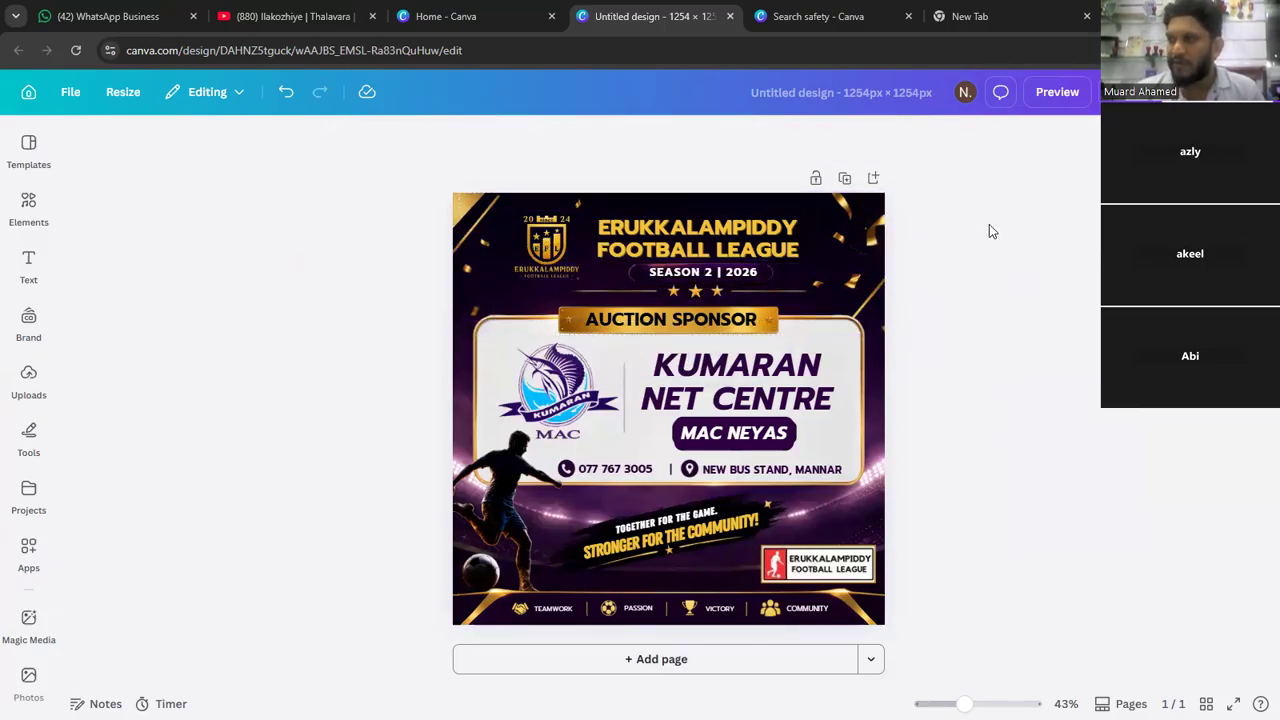
click(771, 220)
drag(1014, 237, 487, 312)
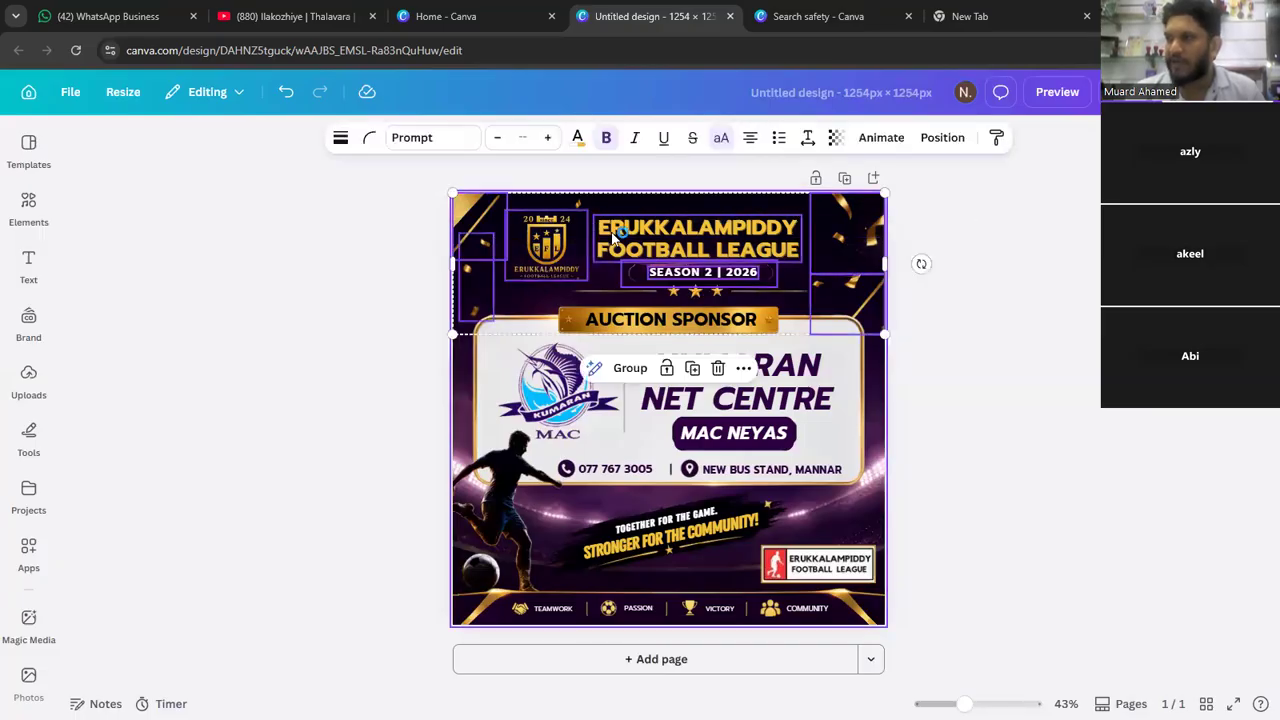
click(1051, 240)
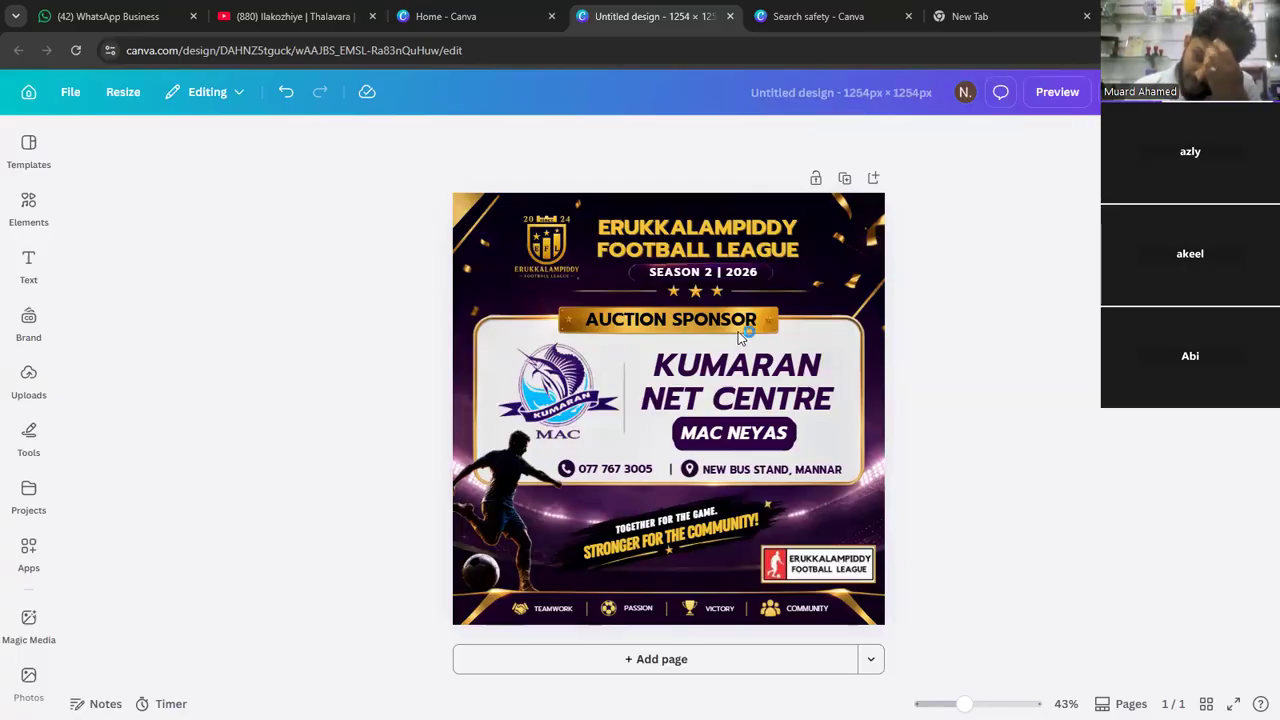
- Lock the AUCTION SPONSOR text and clear the selection
click(634, 330)
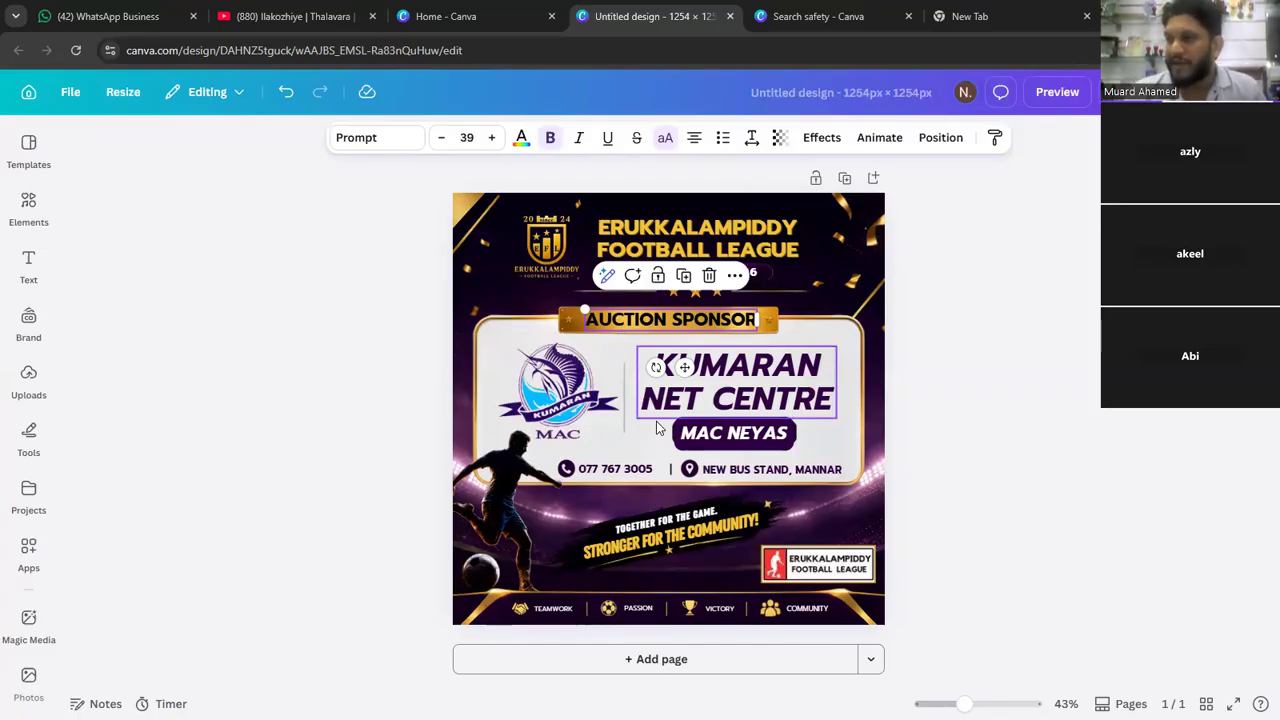
click(657, 275)
click(1013, 362)
- Test the AUCTION SPONSOR lock by deleting the area-selected sponsor card elements, and undo the deletion
drag(988, 340, 397, 454)
drag(394, 333, 952, 440)
key(Delete)
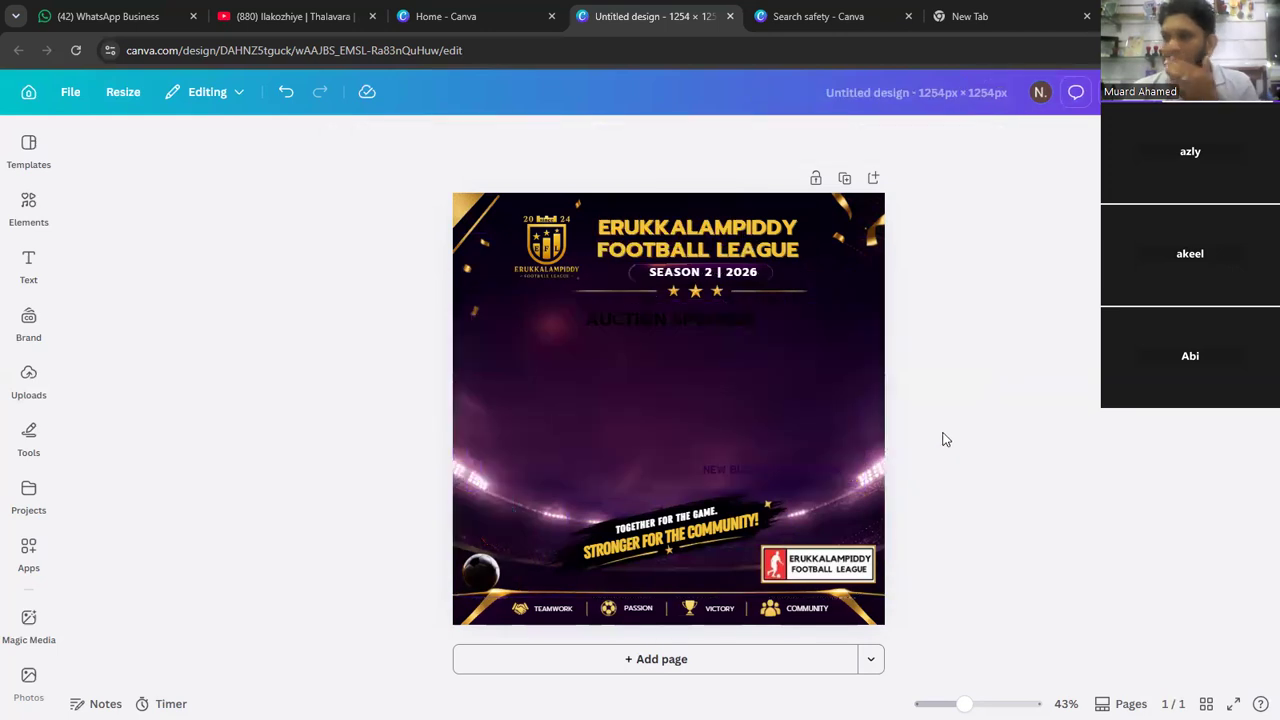
click(632, 329)
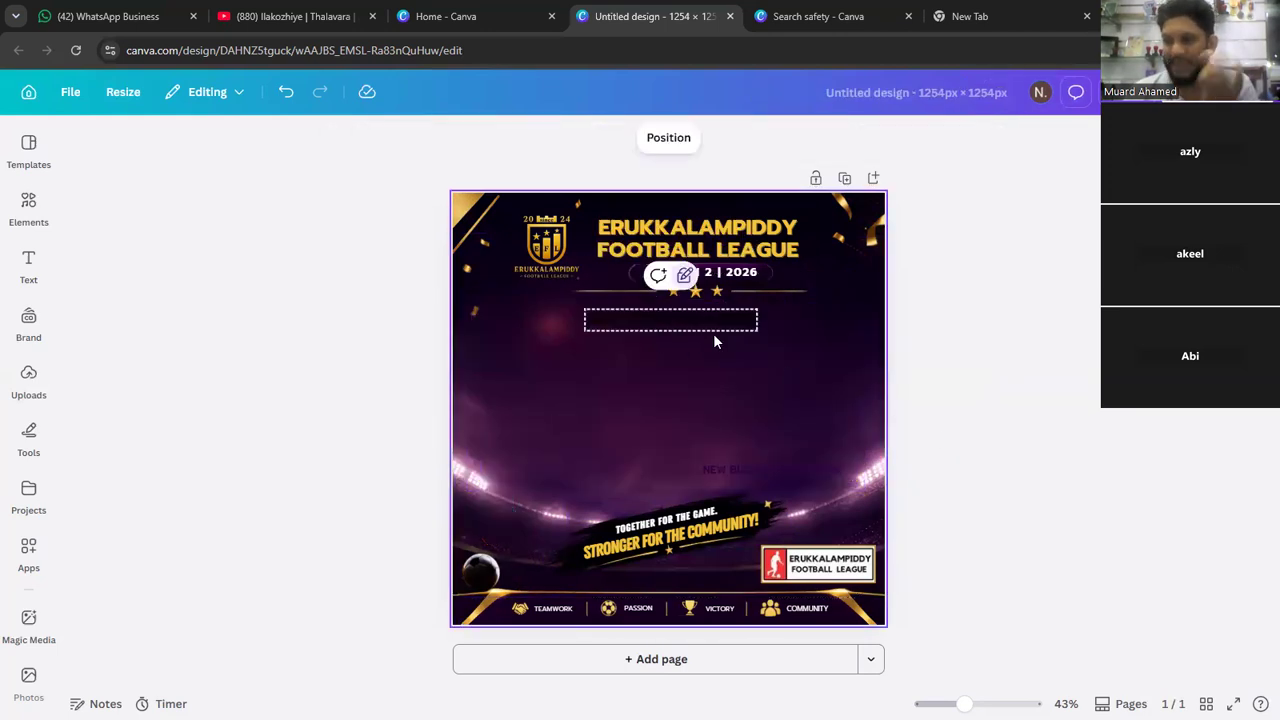
key(ctrl+z)
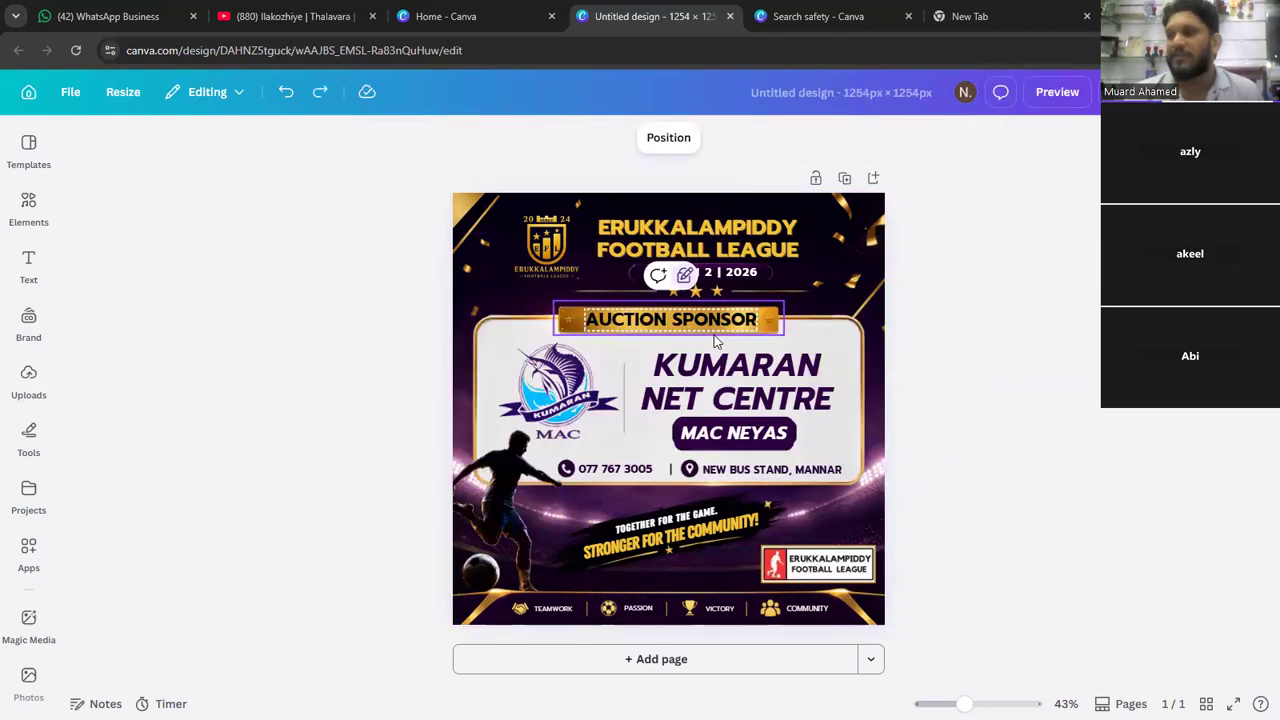
- Select the KUMARAN MAC logo, open the Canva apps library and look through its Discover recommendations
click(981, 323)
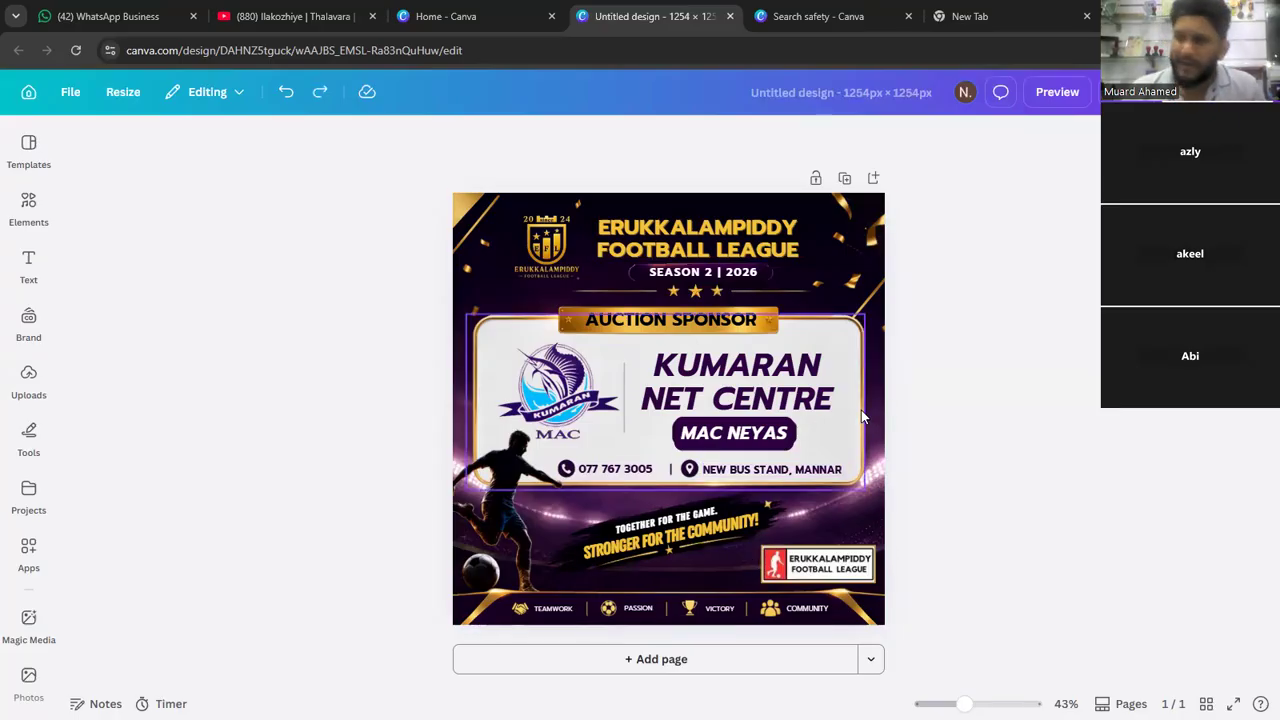
click(615, 385)
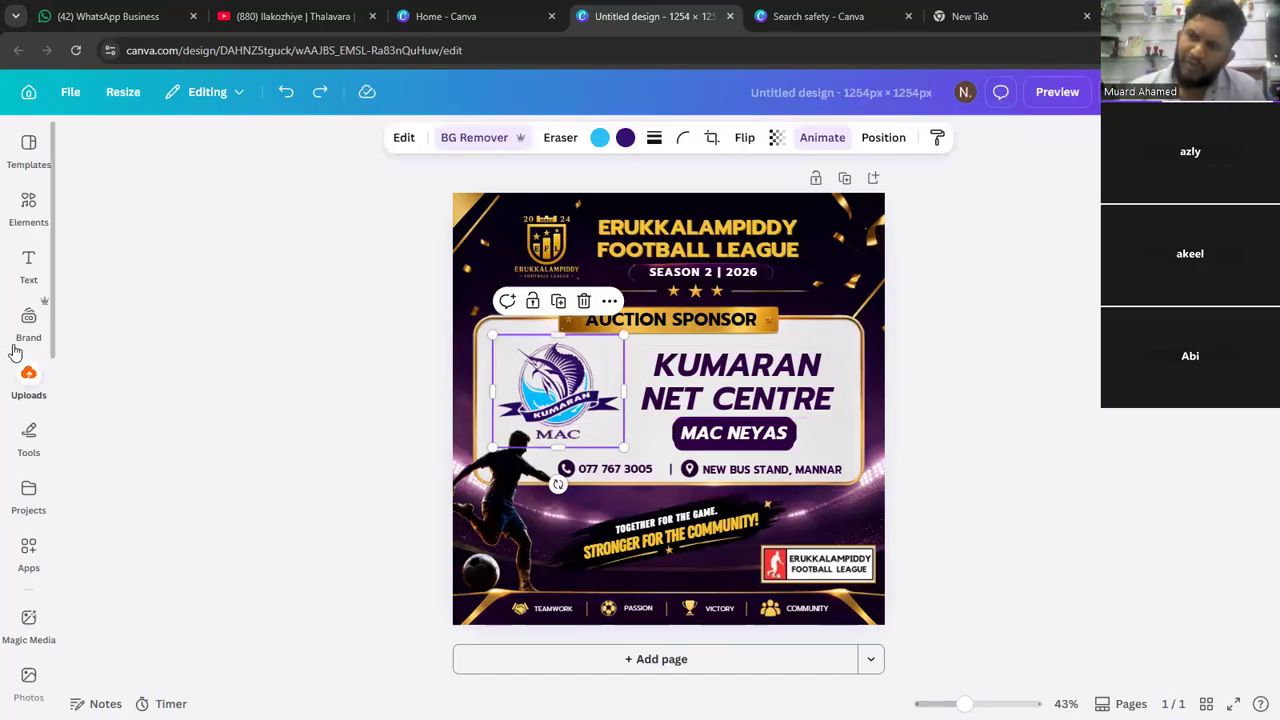
scroll(29, 452, down, 3)
scroll(29, 452, down, 5)
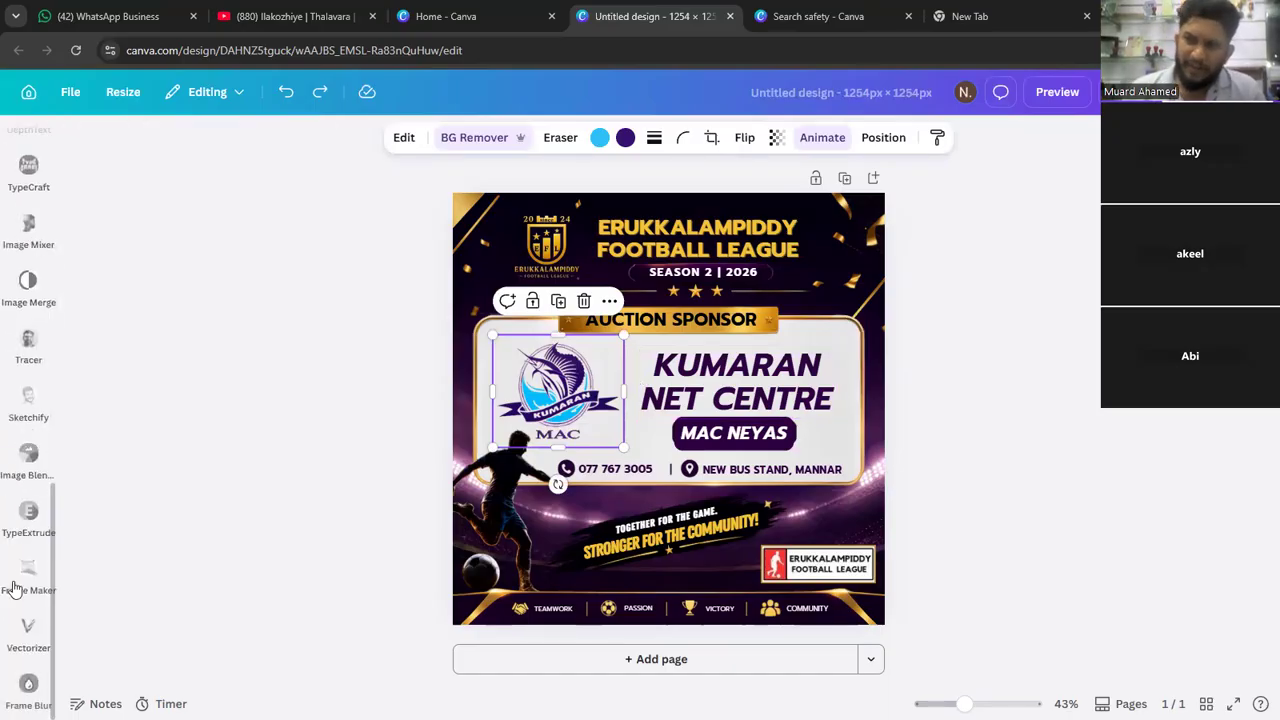
scroll(13, 432, up, 7)
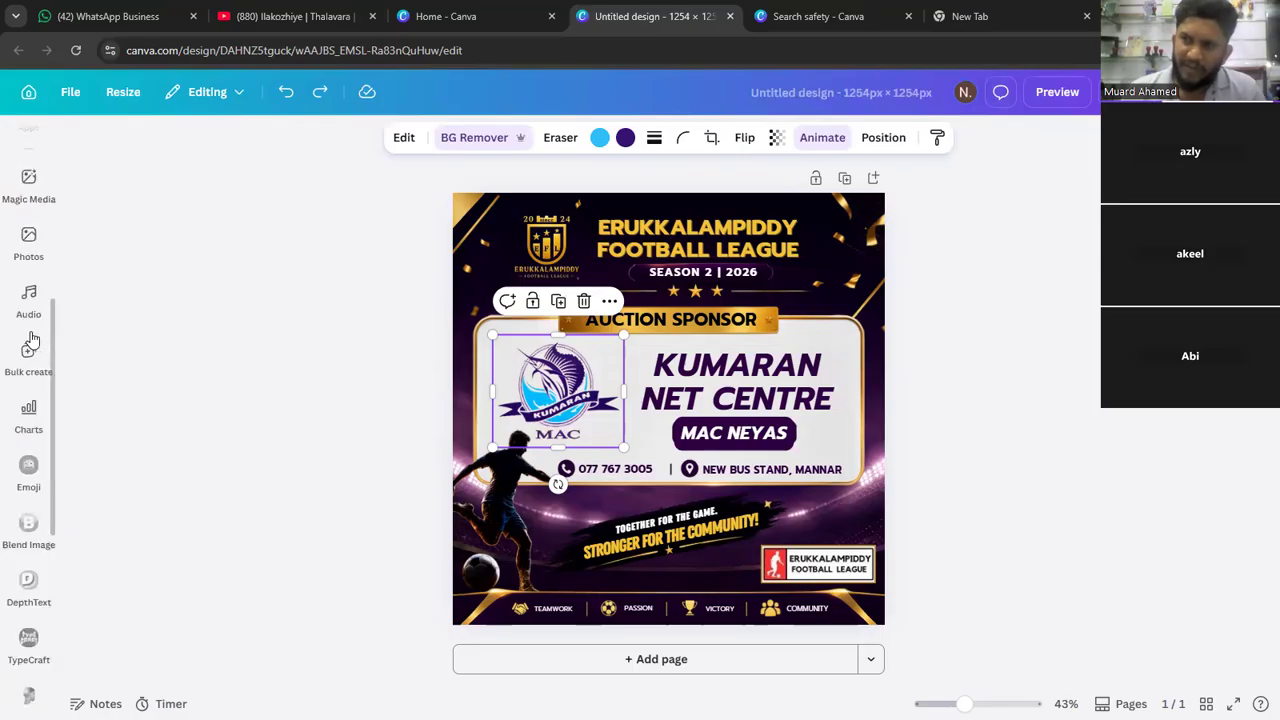
click(33, 368)
click(29, 385)
click(29, 443)
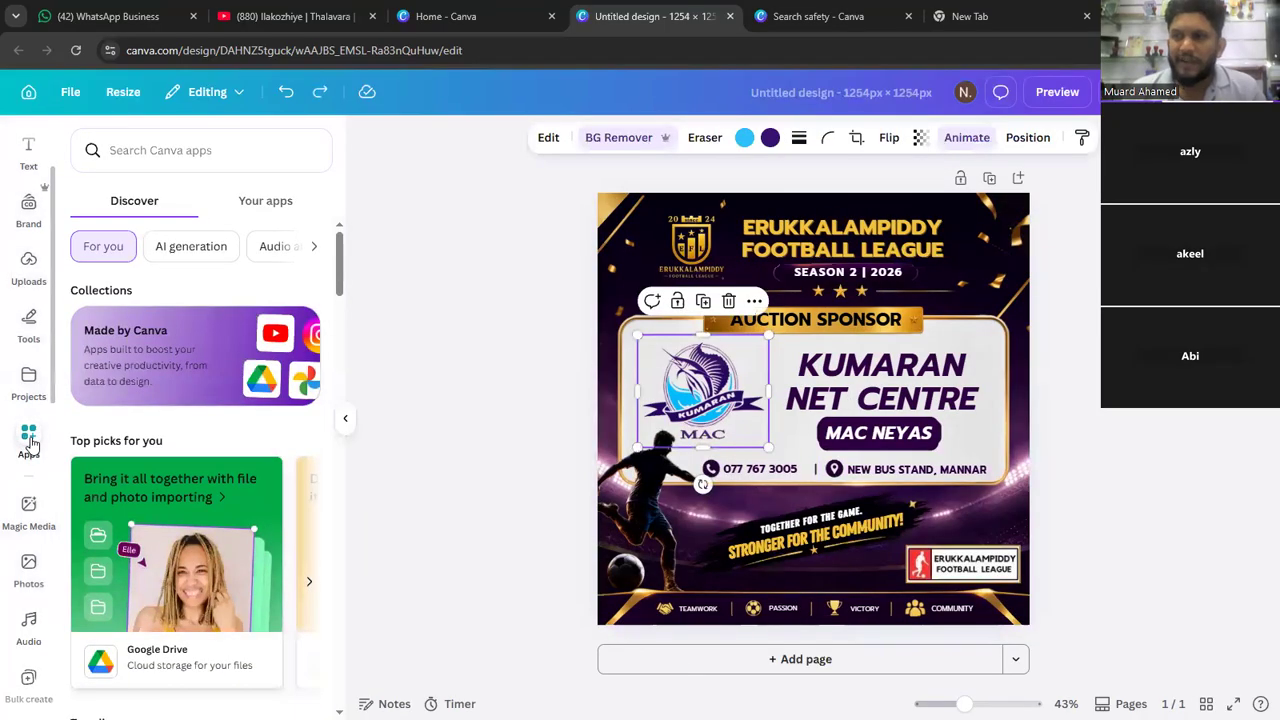
scroll(172, 315, down, 3)
scroll(168, 323, down, 5)
scroll(165, 325, up, 8)
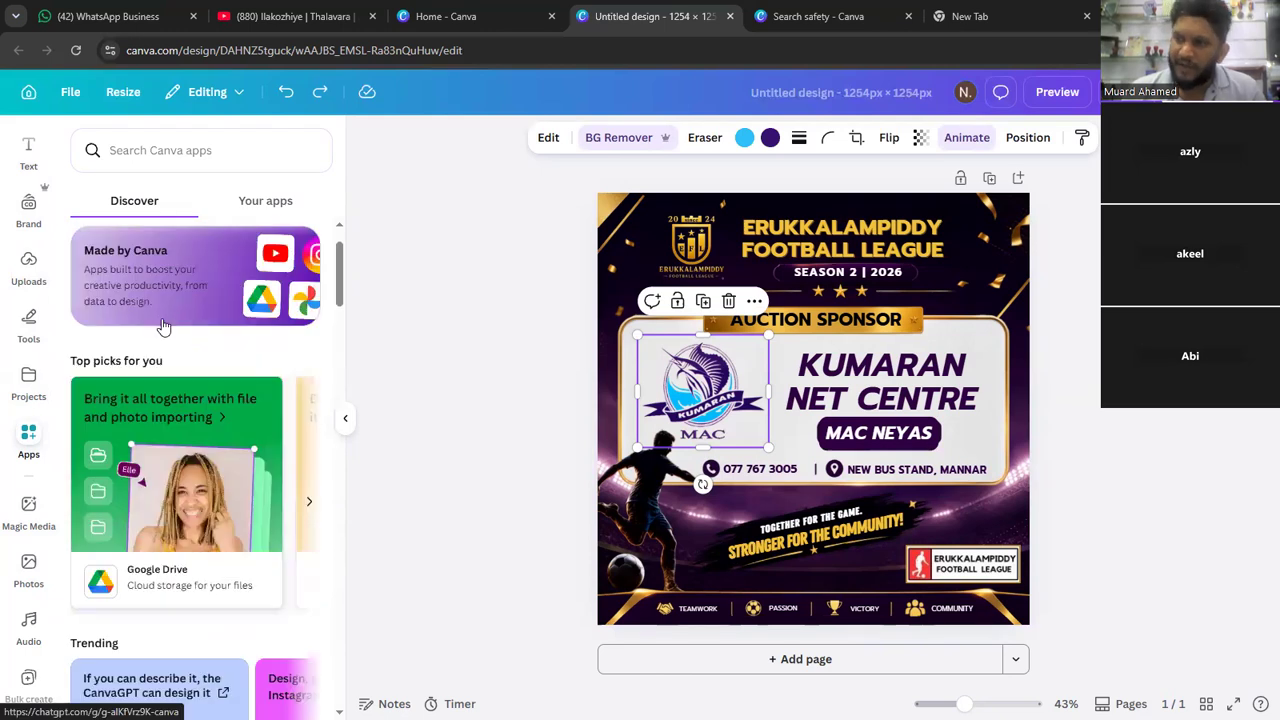
scroll(190, 392, up, 2)
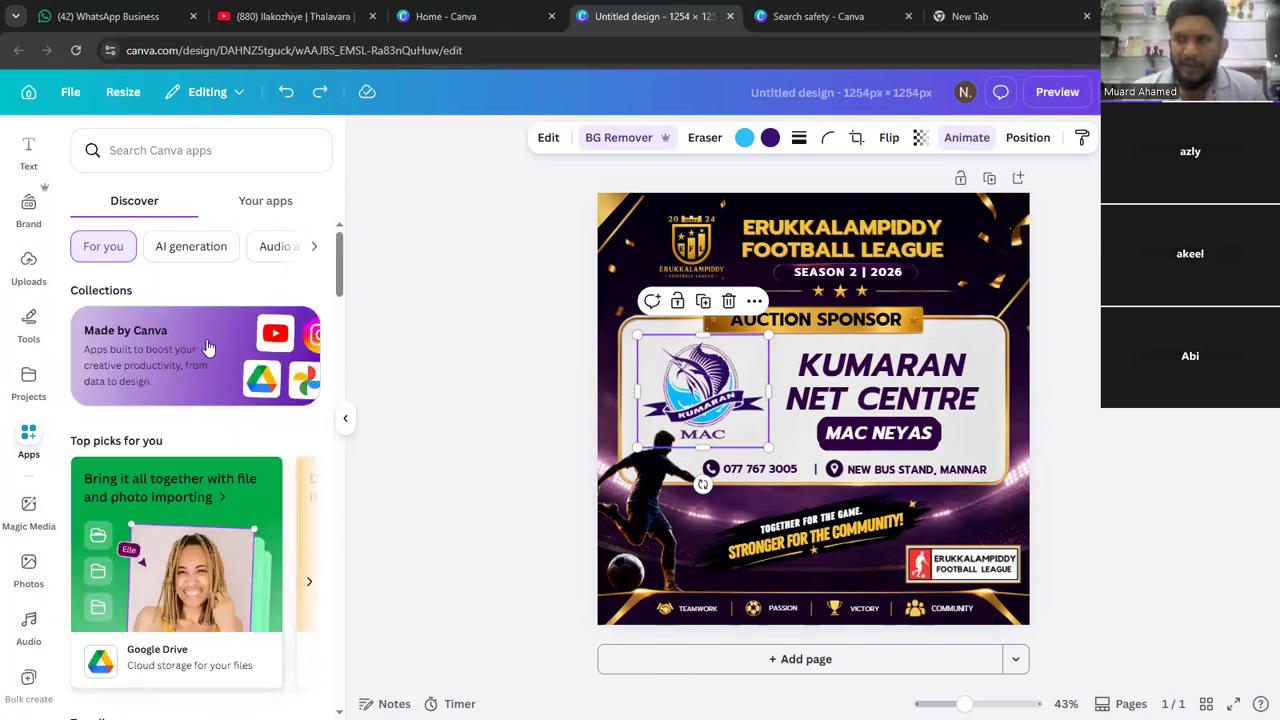
scroll(136, 305, down, 2)
scroll(136, 305, up, 2)
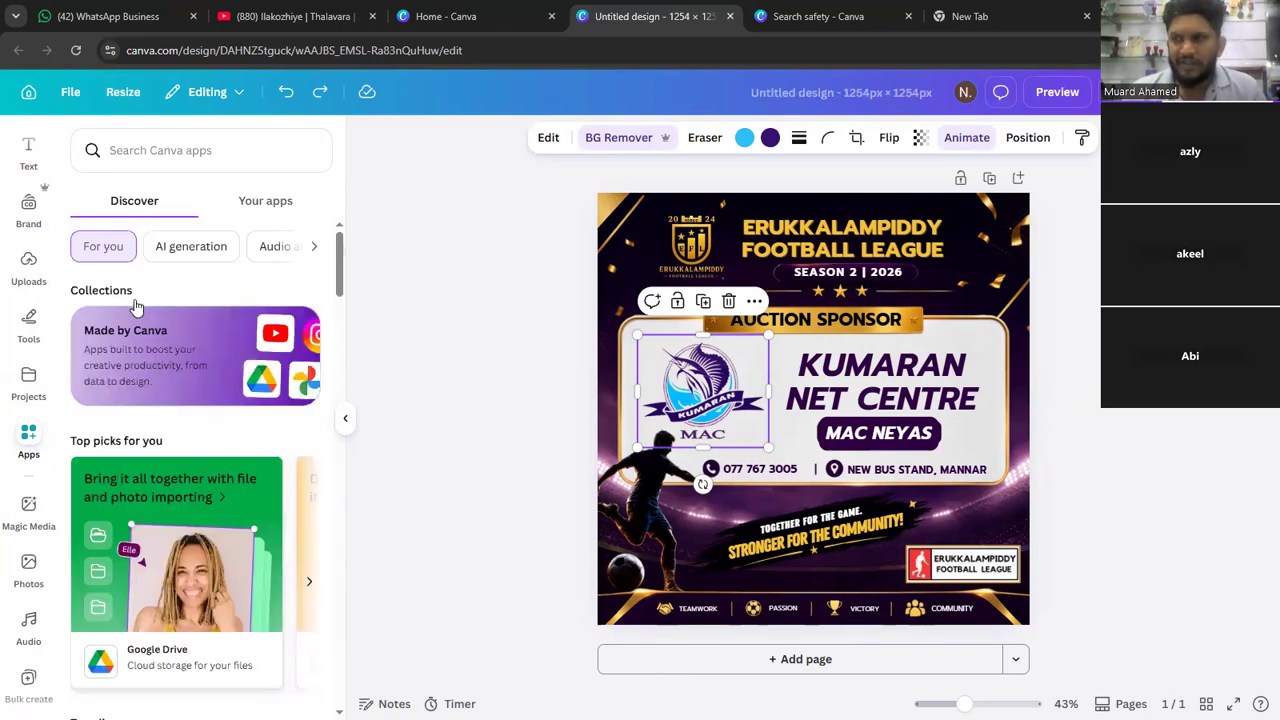
- Look through the AI generation apps, including further AI audio, AI documents and AI images apps
click(196, 249)
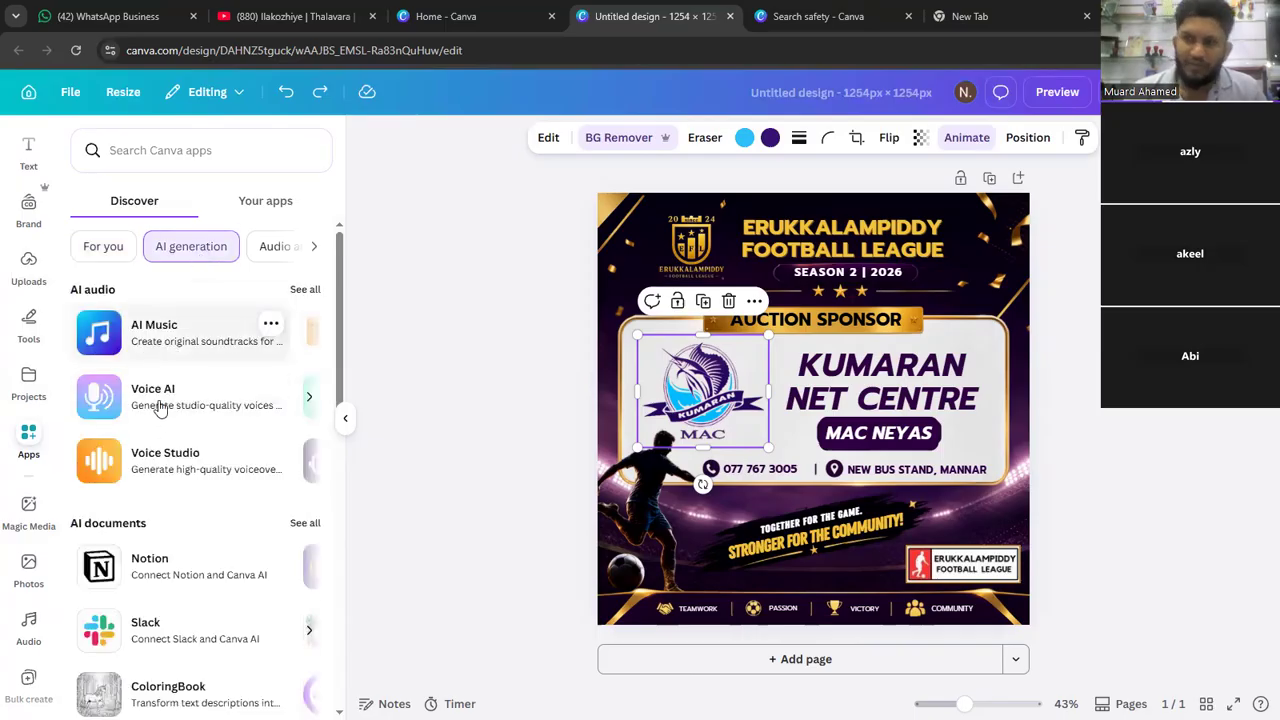
scroll(148, 410, down, 1)
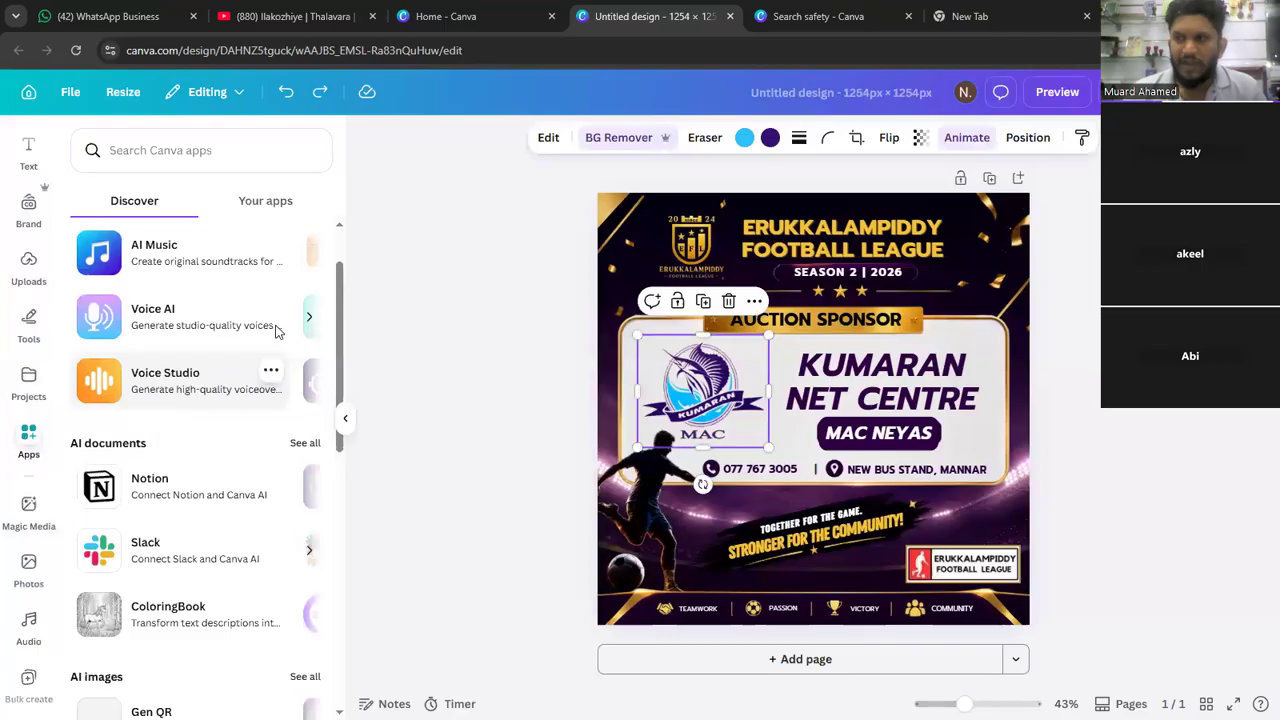
click(308, 317)
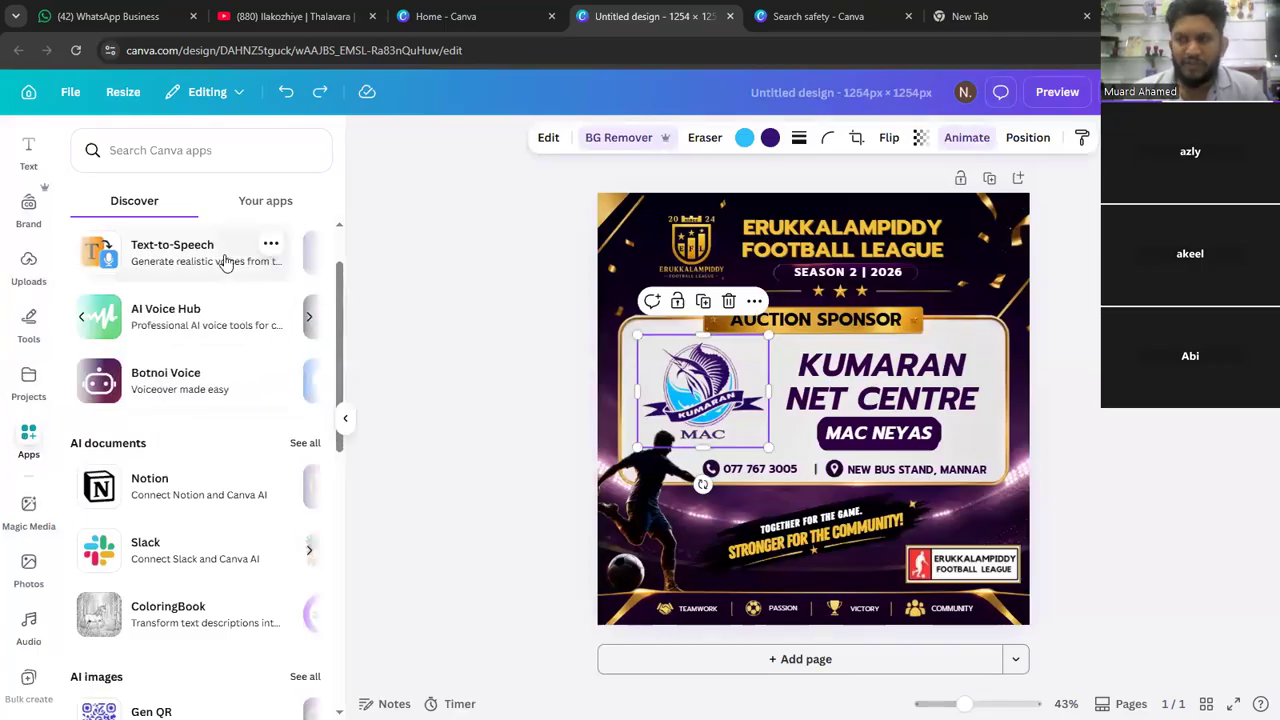
scroll(180, 483, down, 5)
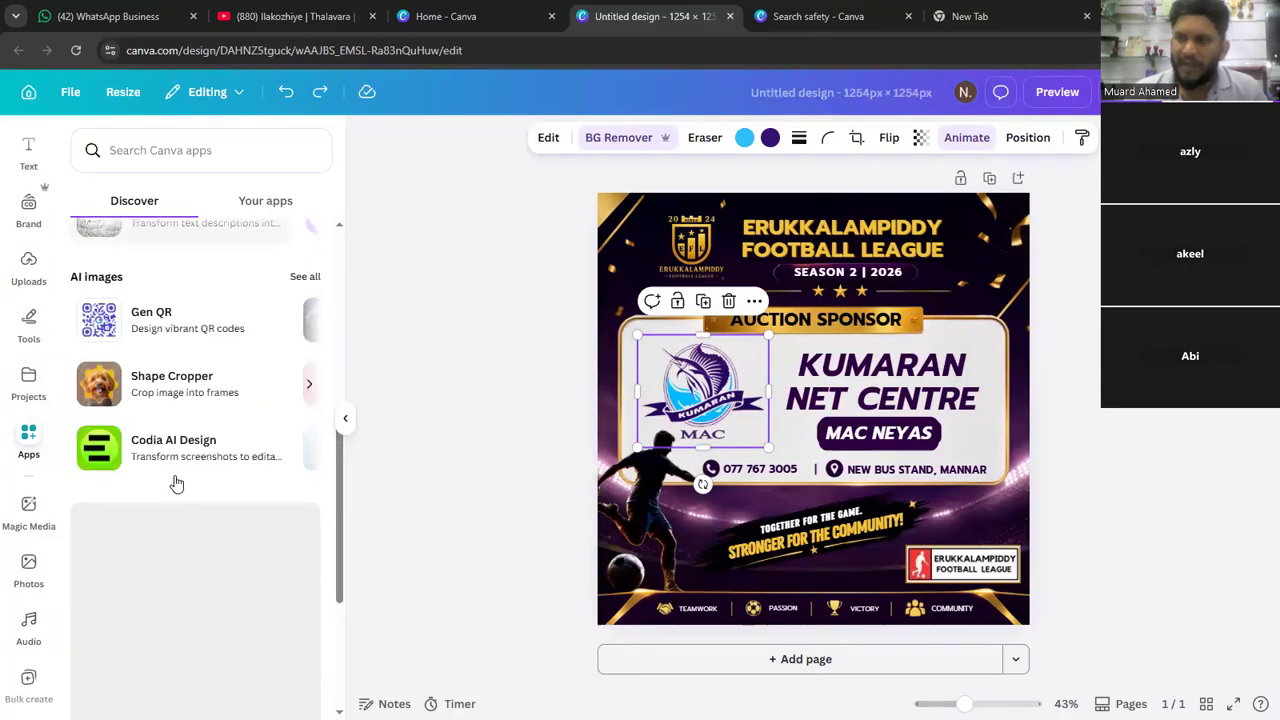
scroll(174, 480, up, 5)
scroll(30, 310, up, 2)
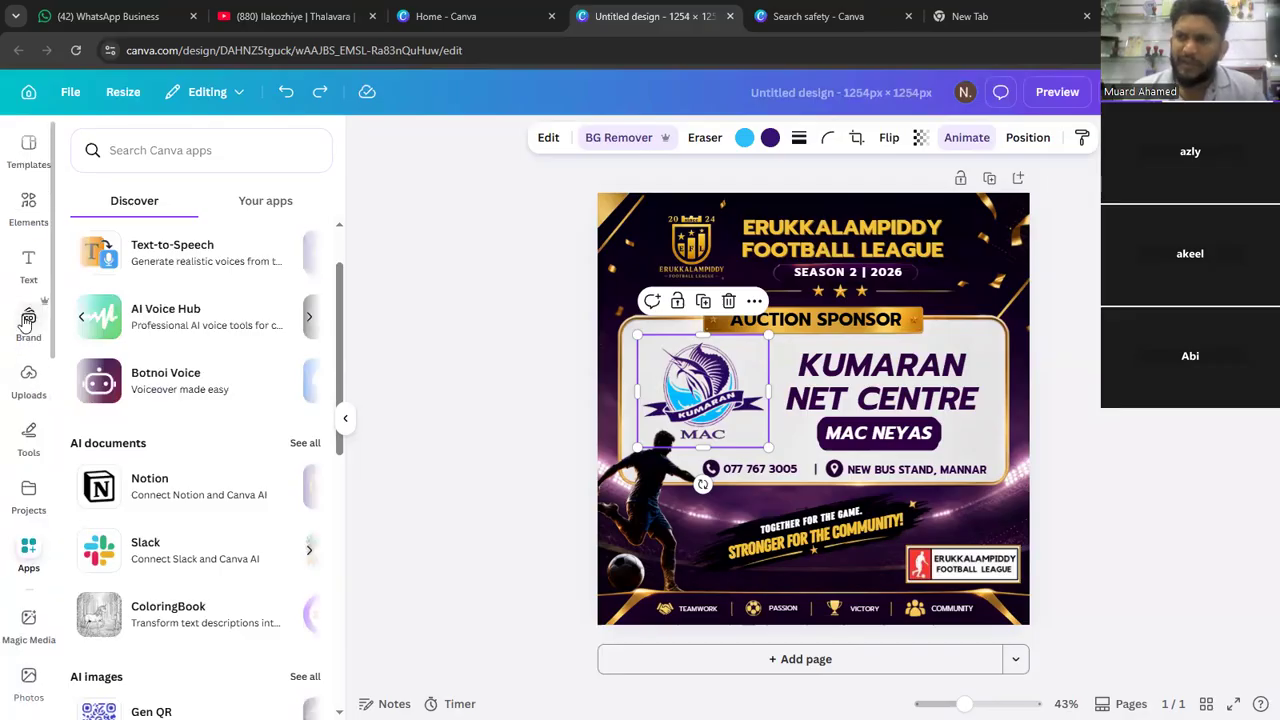
- Search the elements for "cat" and look through the graphics, photos, videos, 3D and audio results
click(29, 222)
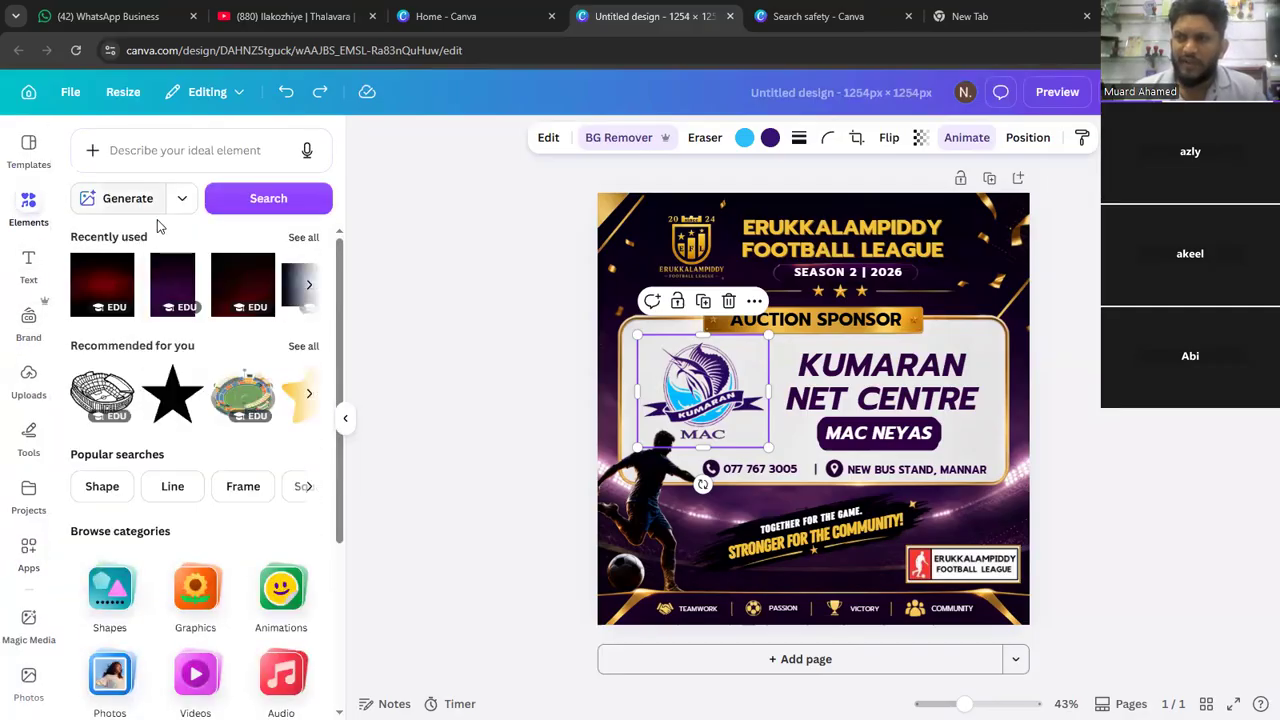
click(163, 152)
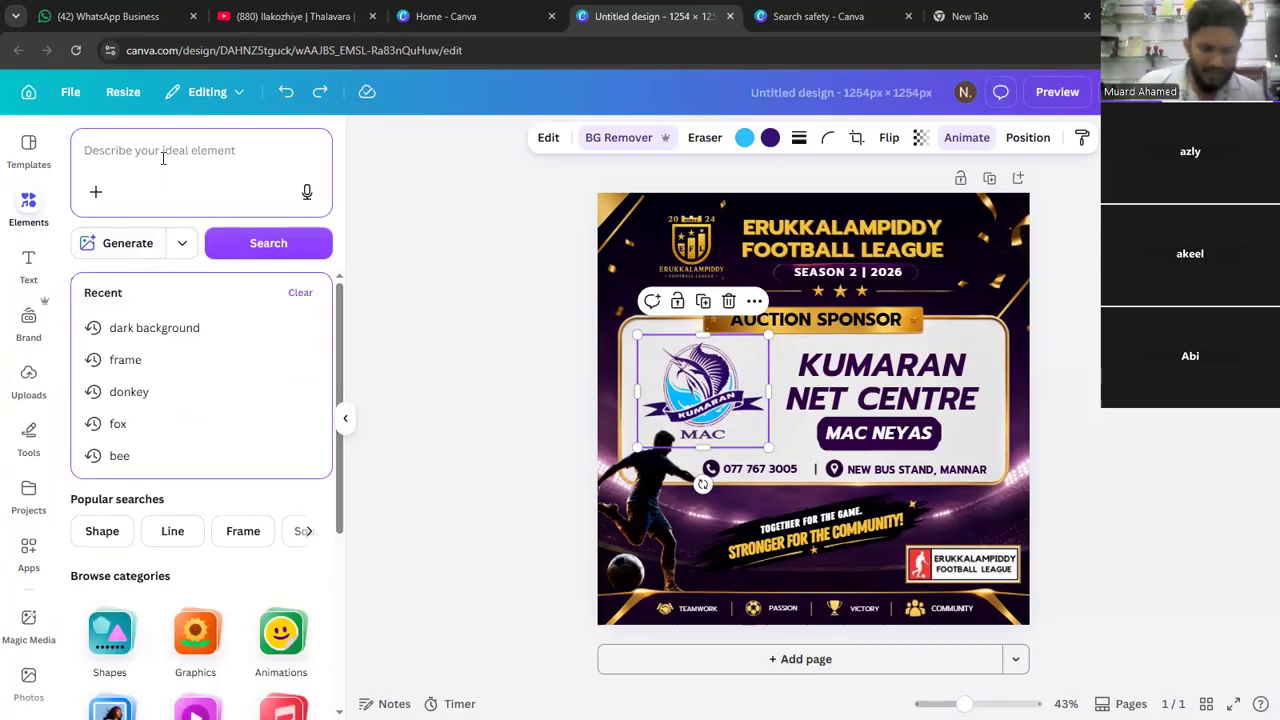
text(cat)
key(Return)
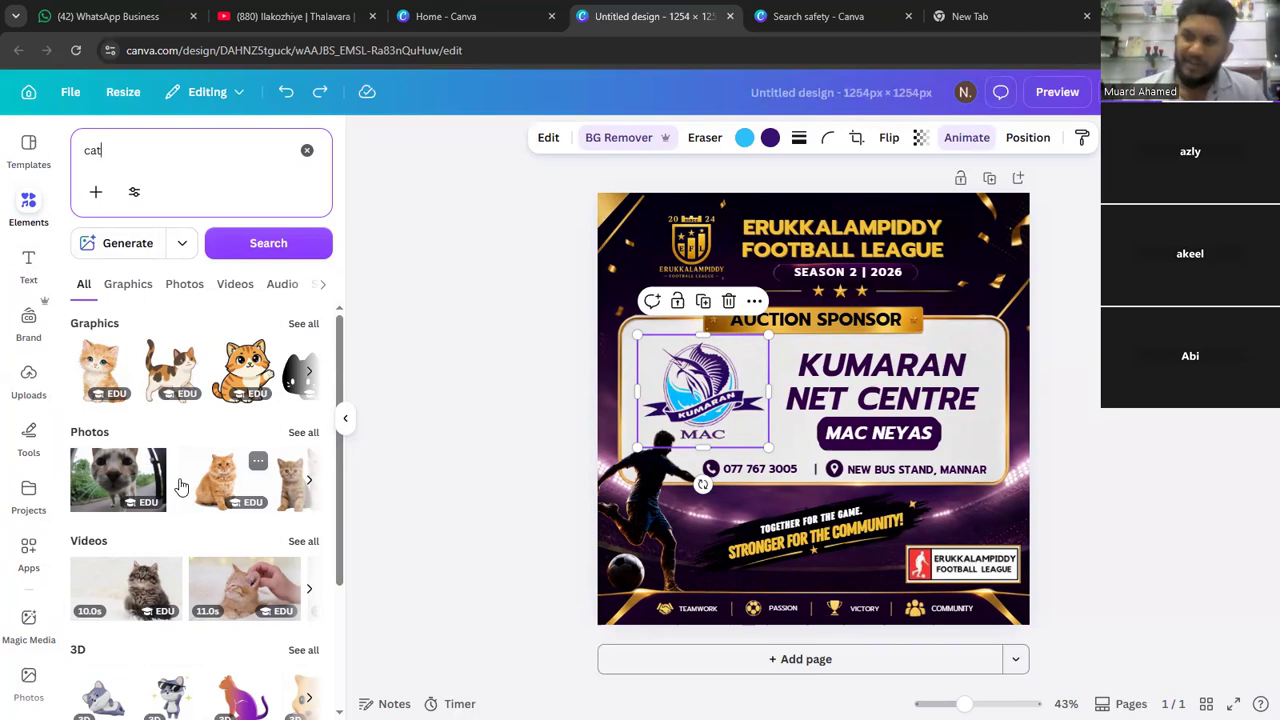
scroll(181, 487, down, 2)
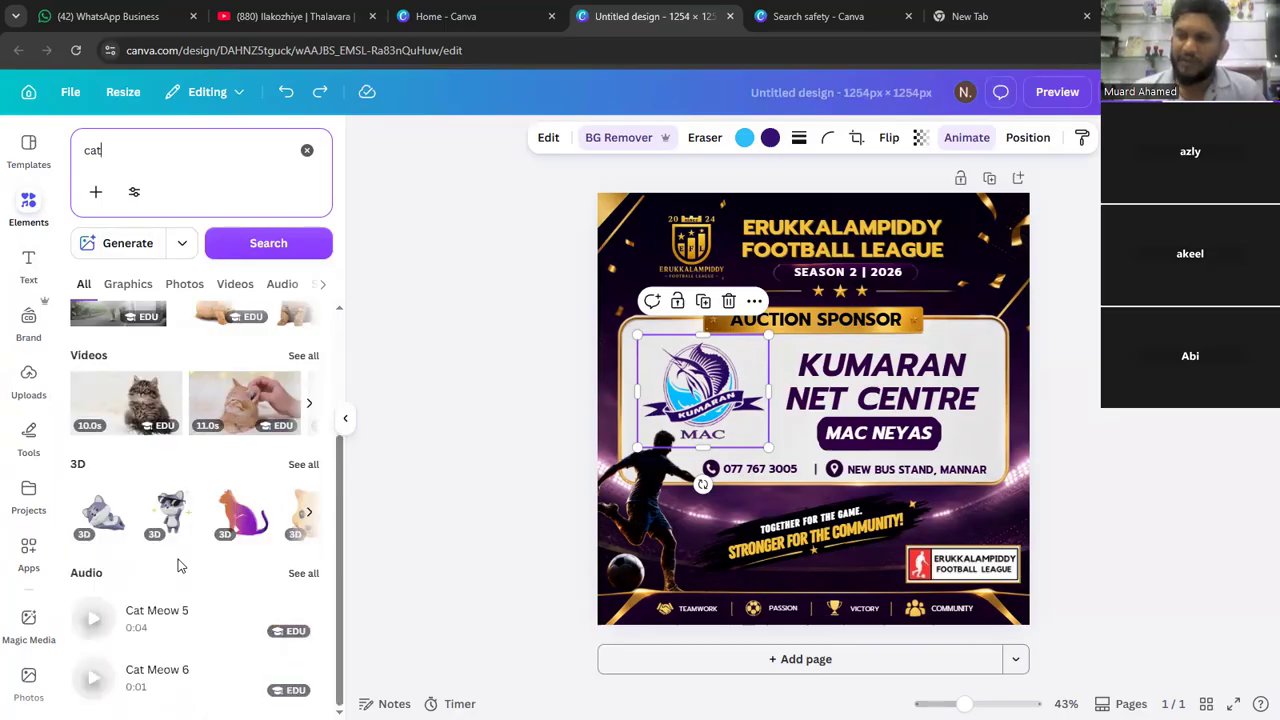
scroll(165, 540, up, 2)
scroll(165, 540, down, 2)
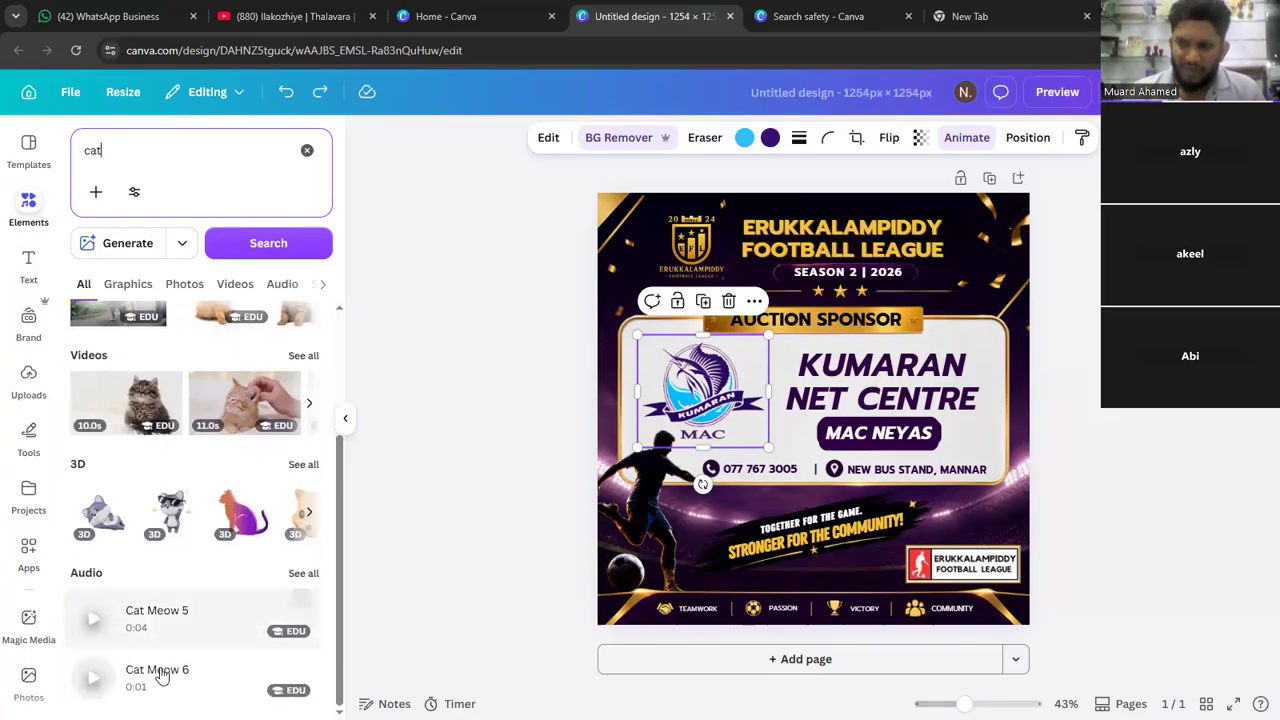
scroll(133, 600, up, 2)
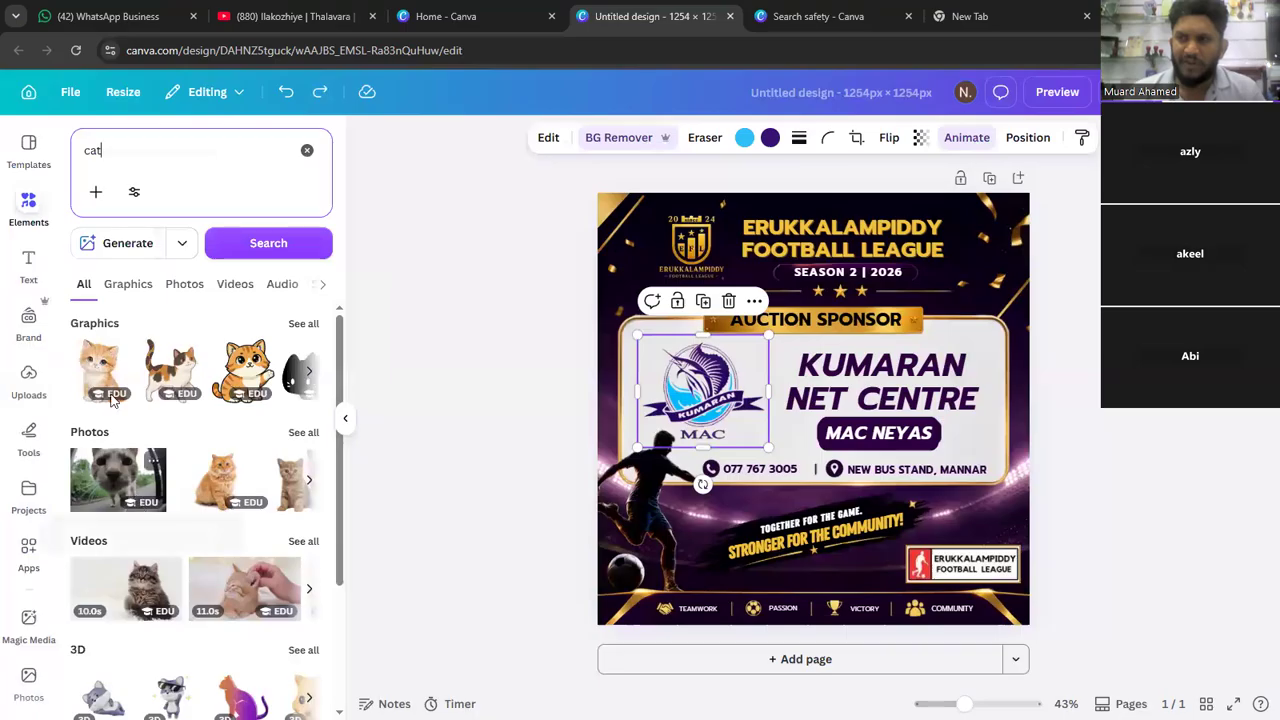
- Generate AI images from the "cat" prompt, and again from the prompt "brown color cat with a red color ball"
click(129, 247)
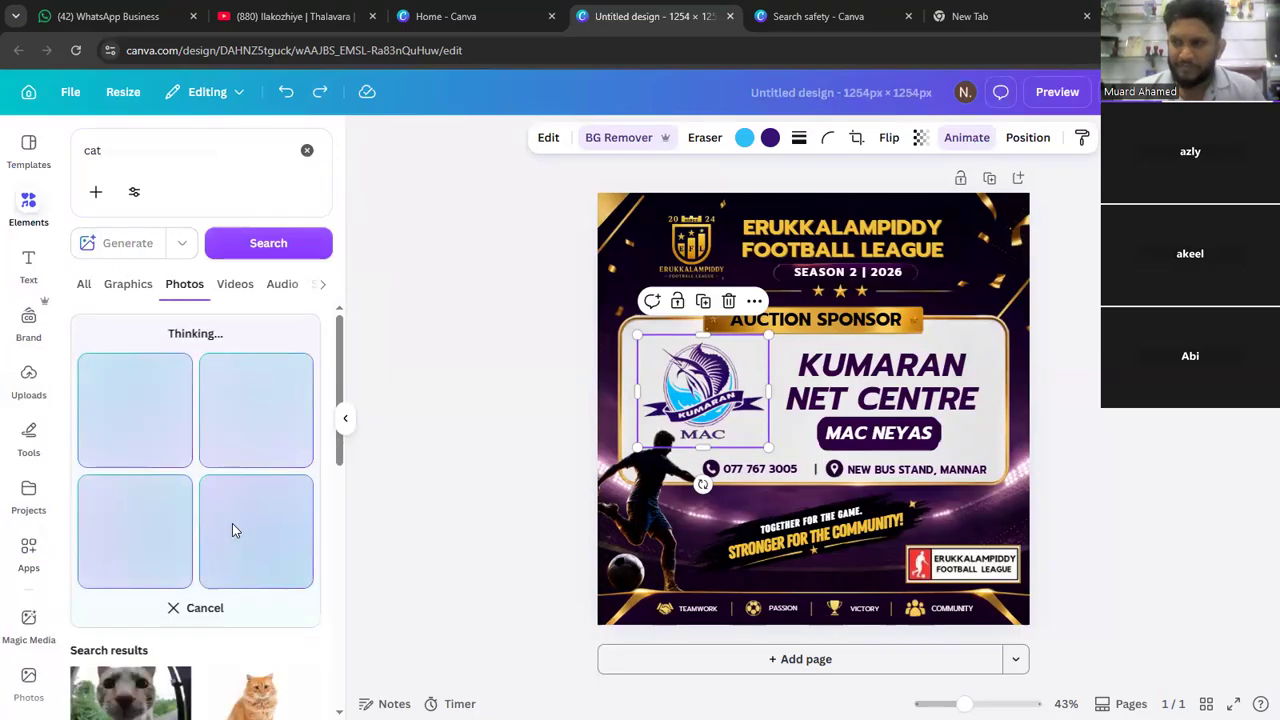
click(110, 152)
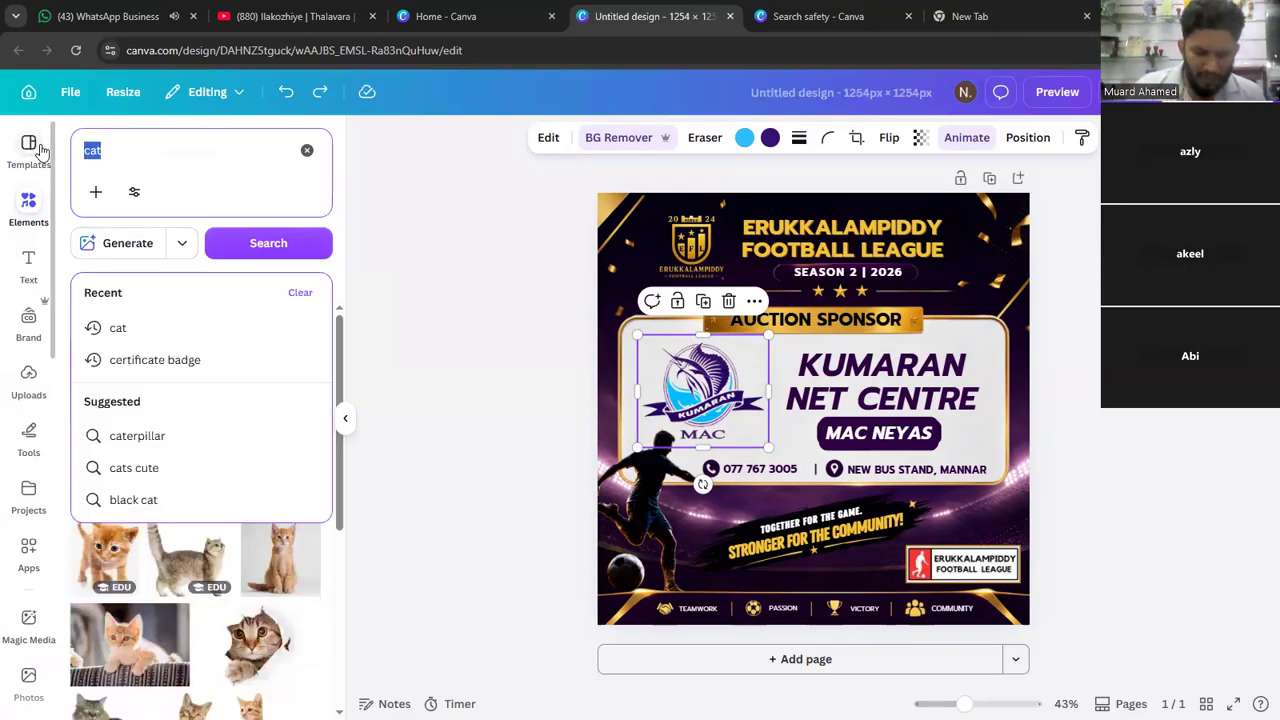
text(brown color cat wit)
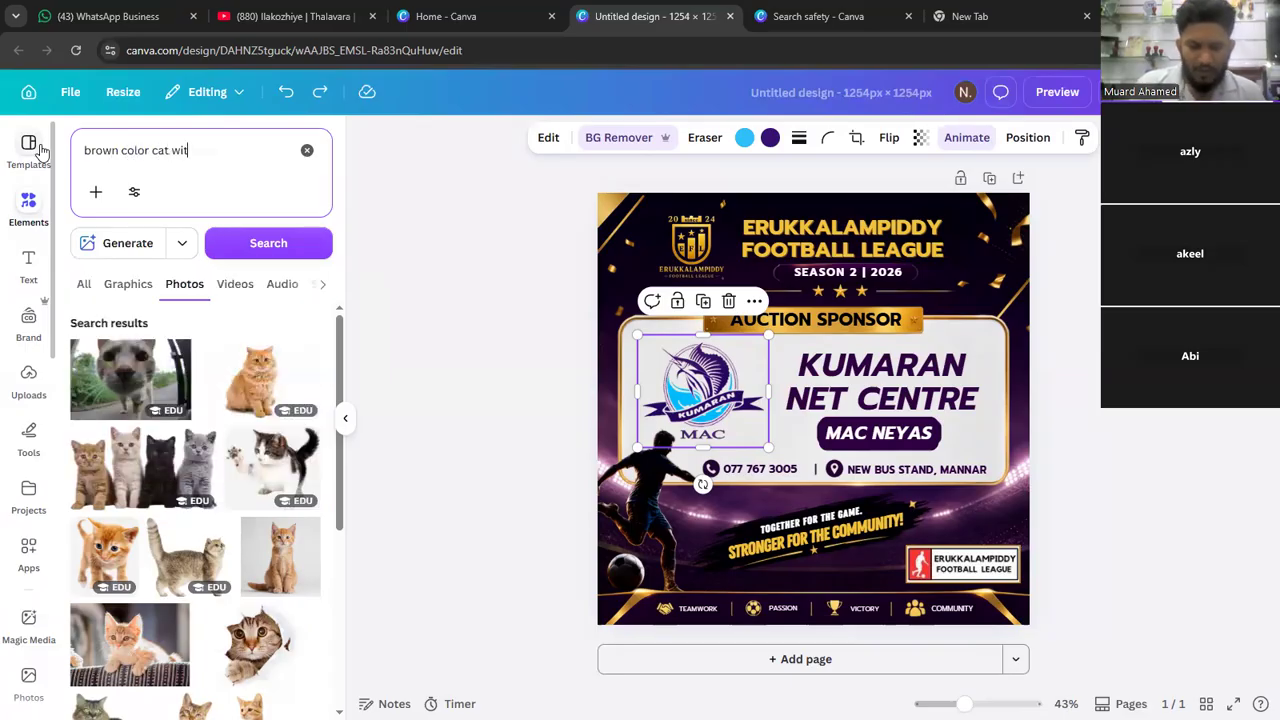
text(h a red color )
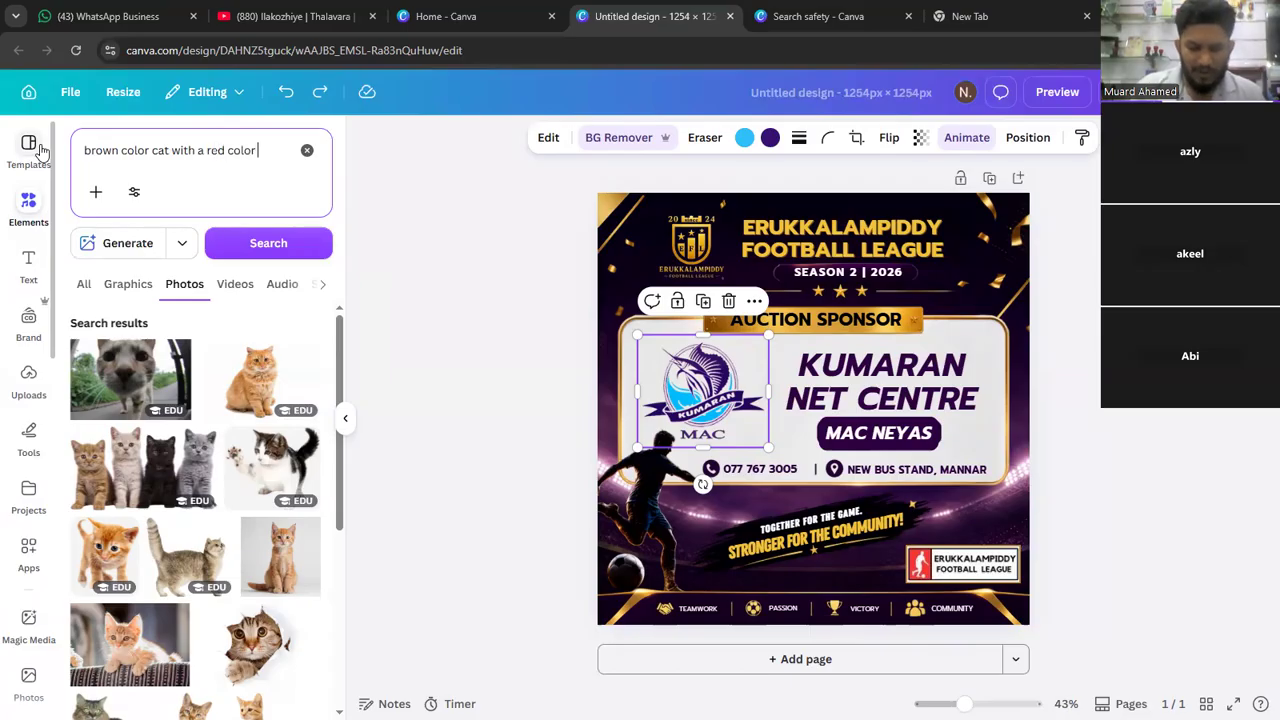
text(ball)
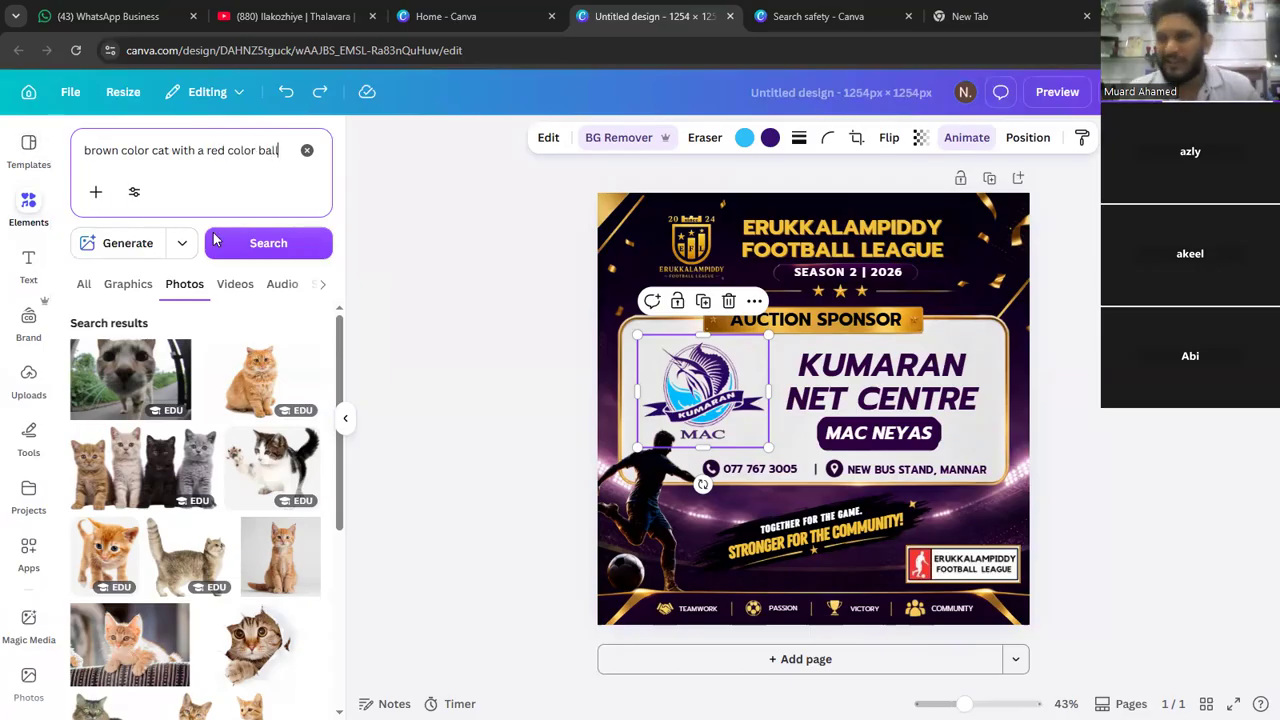
click(130, 243)
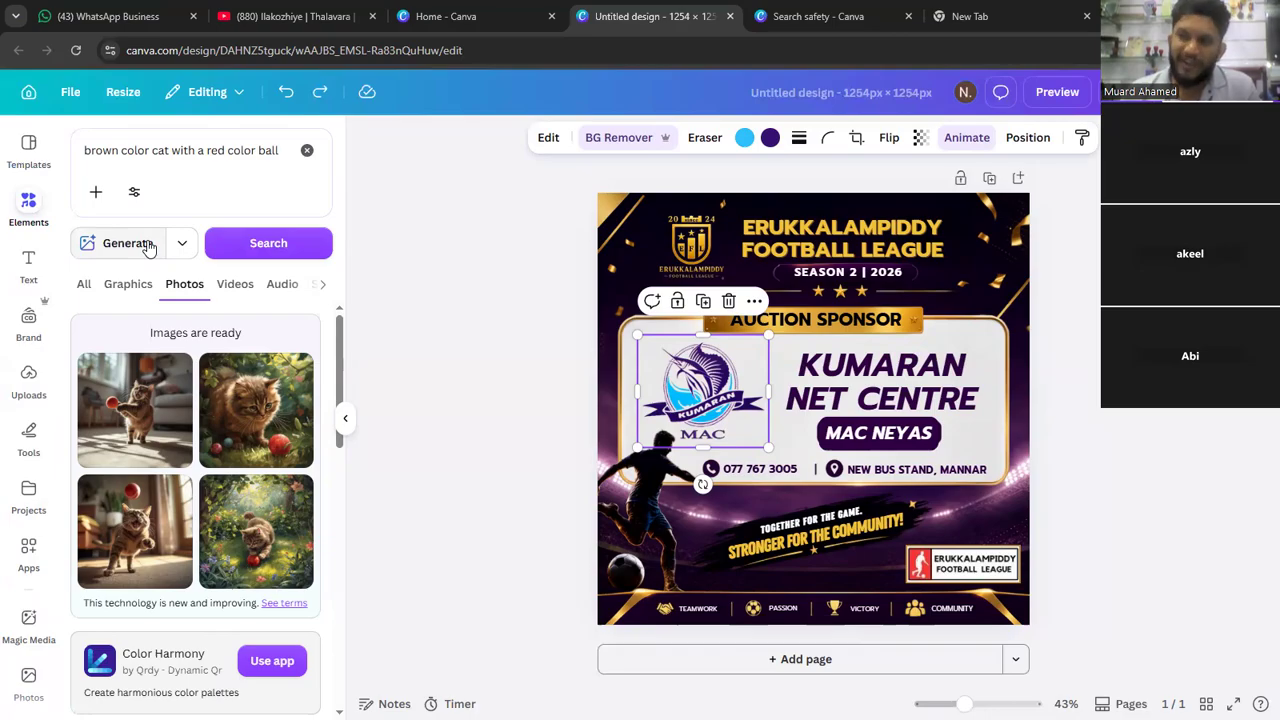
- Extend the prompt with "playing a water pool with its friends", generate new images and review them
click(257, 150)
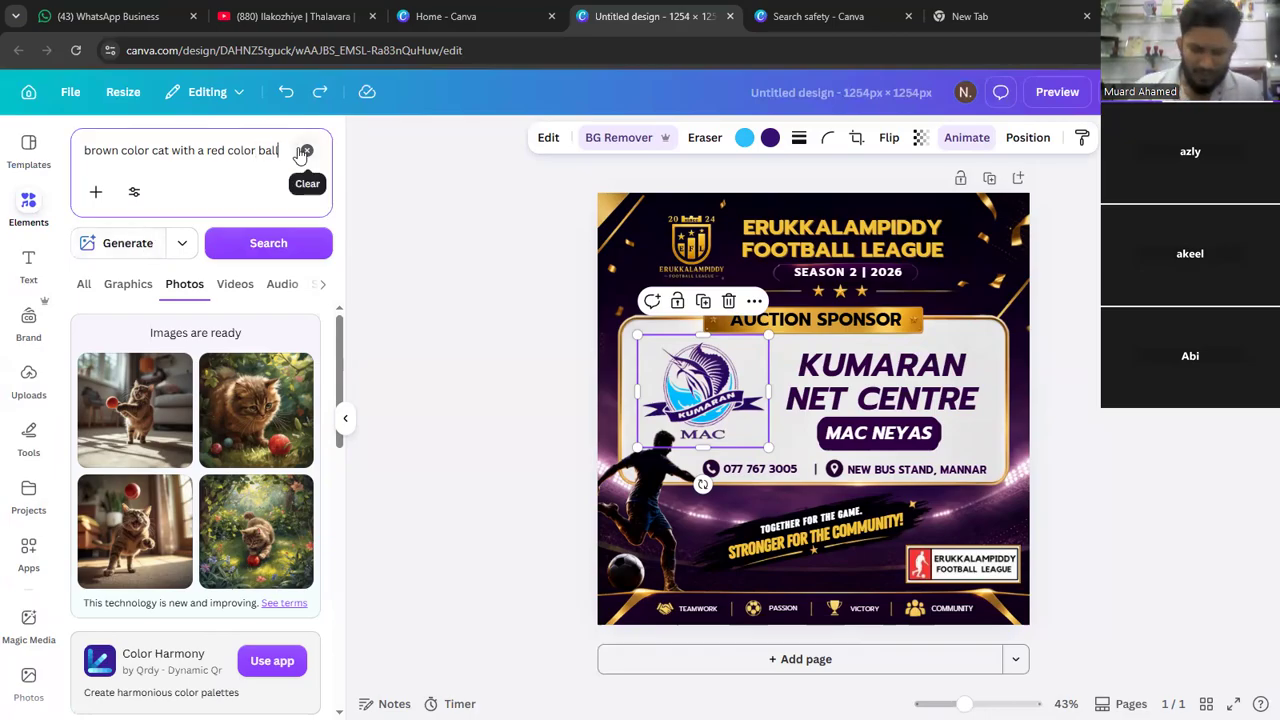
text(playing a water )
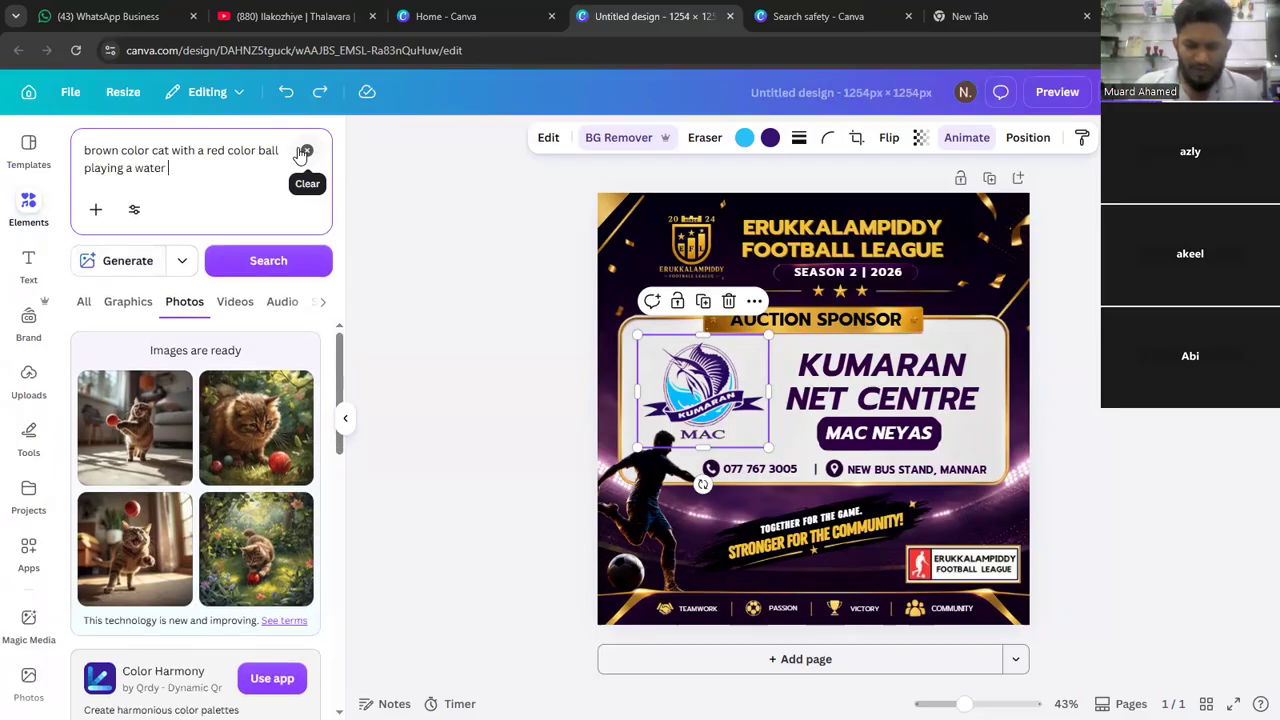
text(pool with)
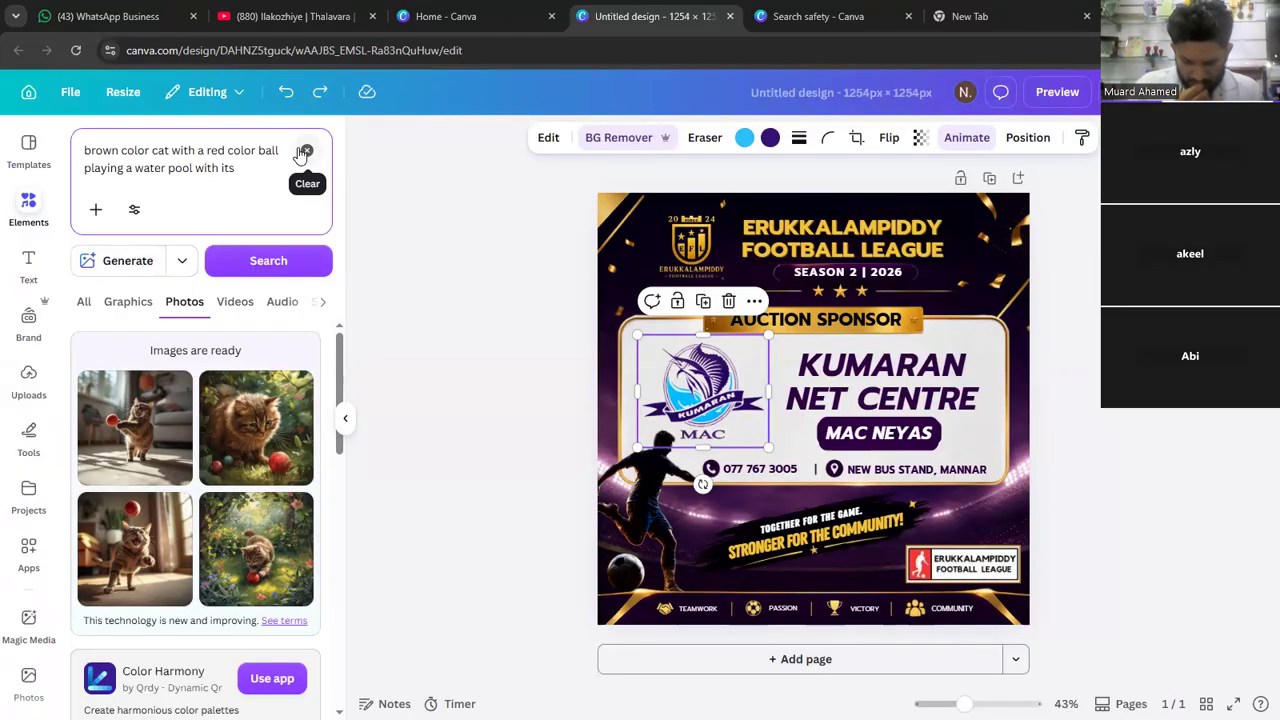
text(its friends)
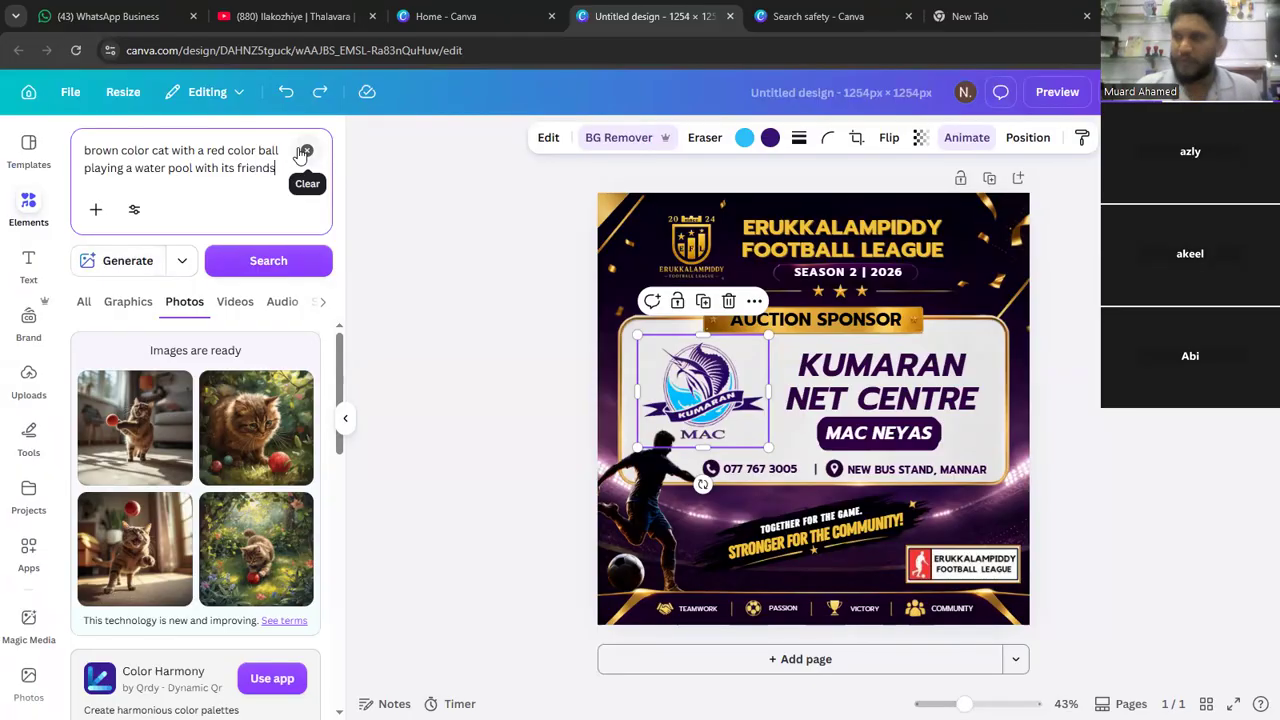
click(115, 260)
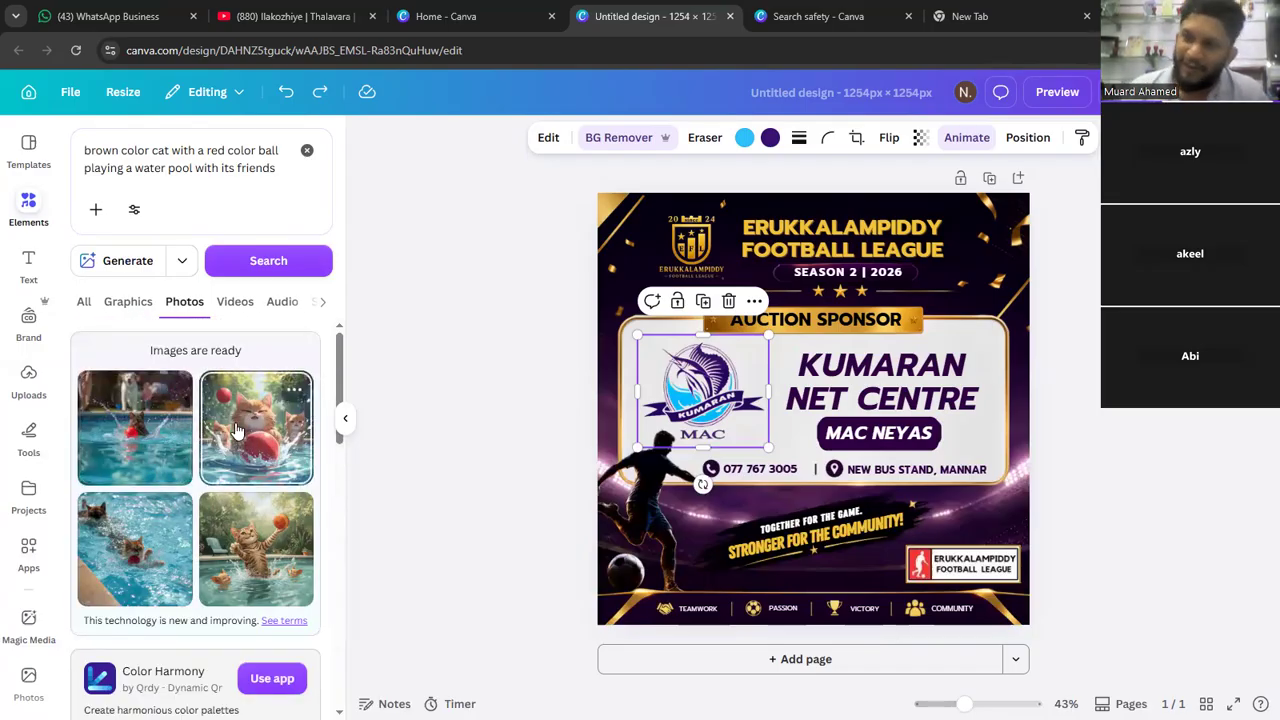
scroll(240, 430, down, 1)
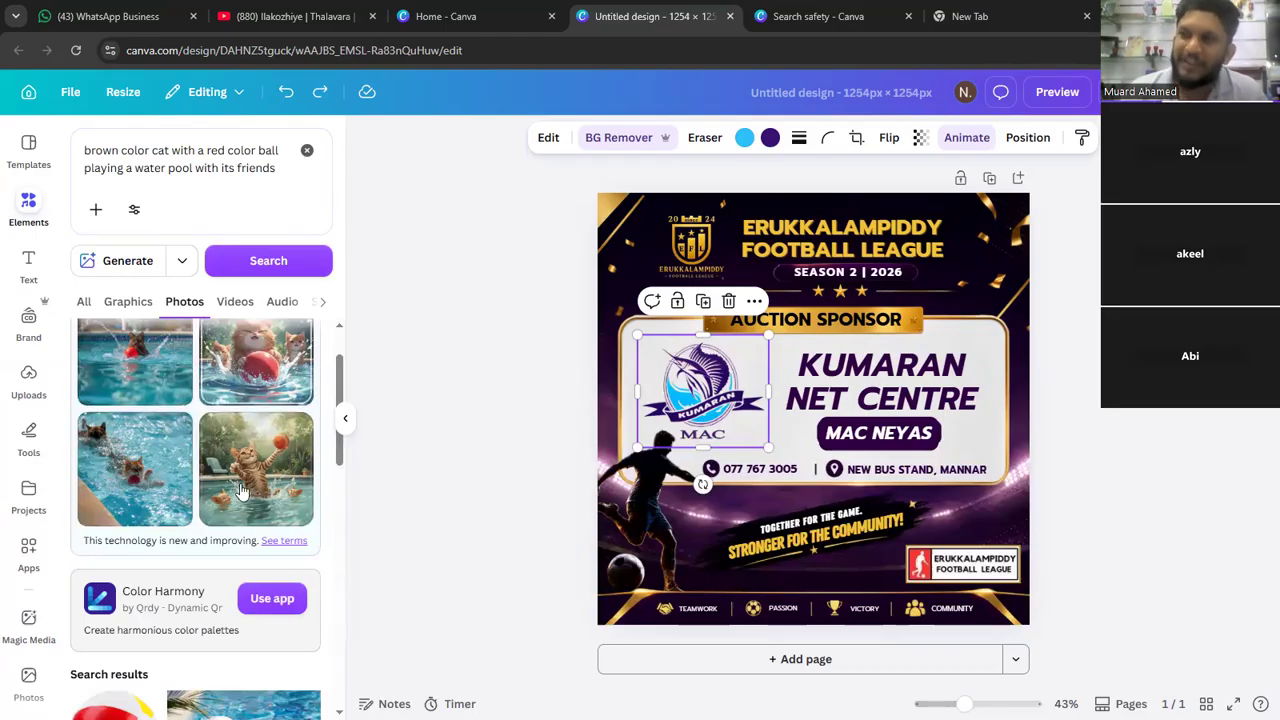
scroll(145, 390, up, 1)
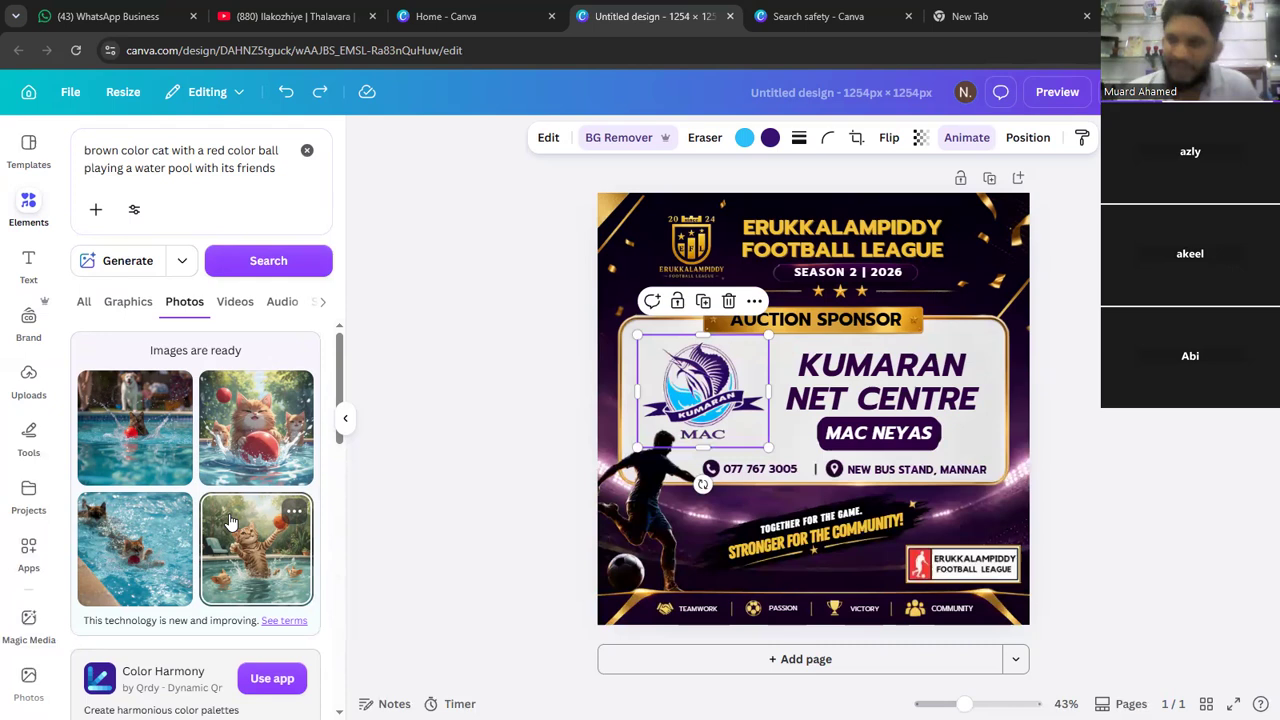
- Add a second page and place the generated image of three cats splashing with a red ball on it
click(786, 678)
click(897, 417)
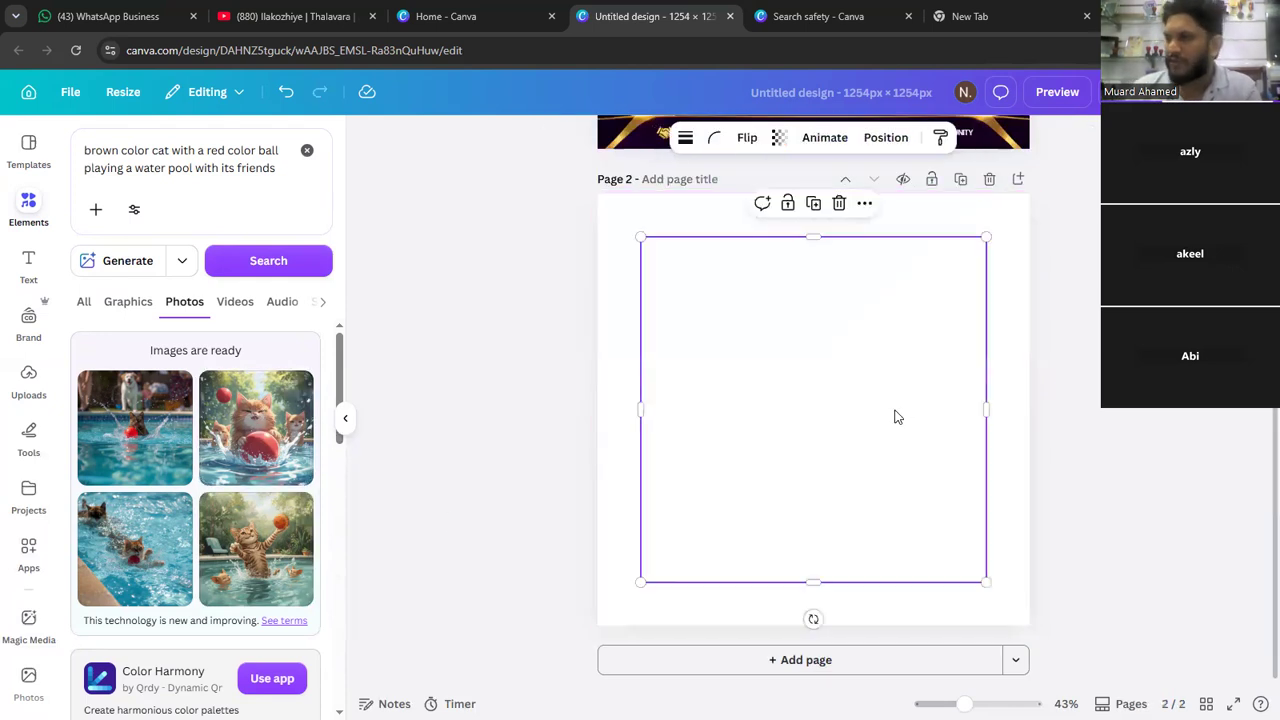
click(1064, 365)
click(769, 415)
- Scale down the generated cat image and move it toward the upper left of page 2
drag(986, 238, 883, 340)
drag(723, 377, 696, 318)
scroll(668, 322, up, 1)
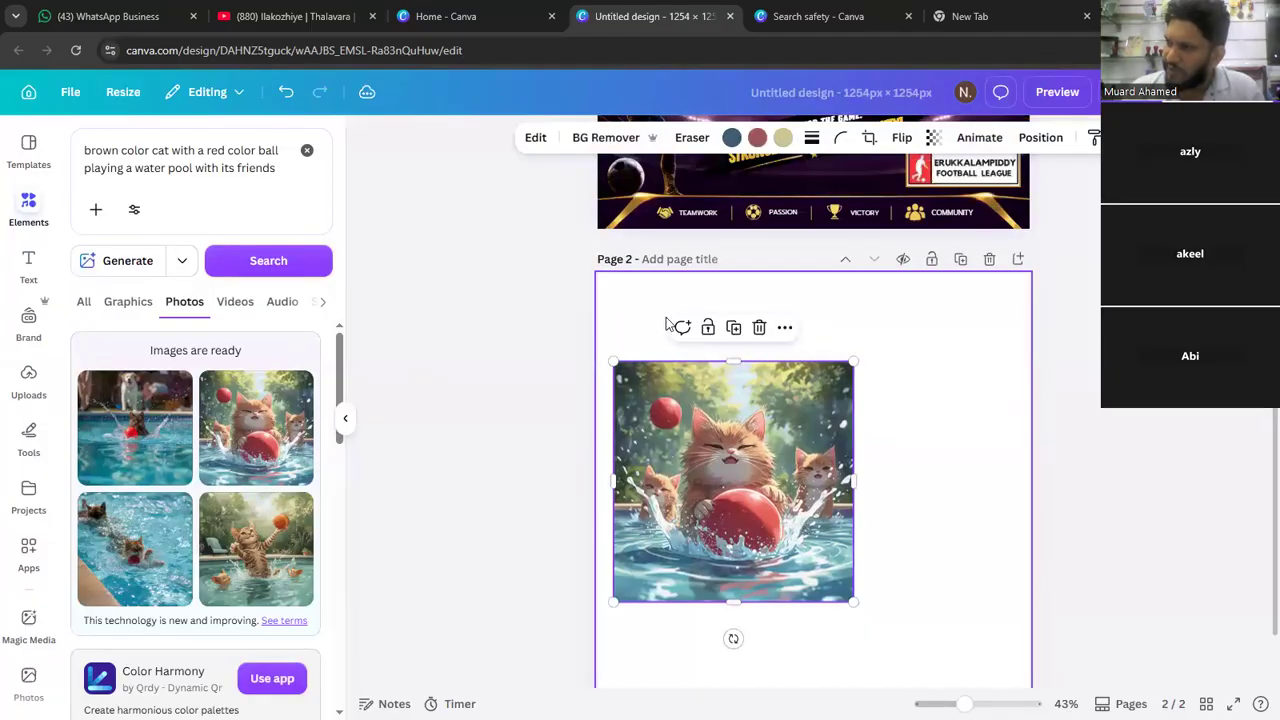
scroll(729, 370, down, 1)
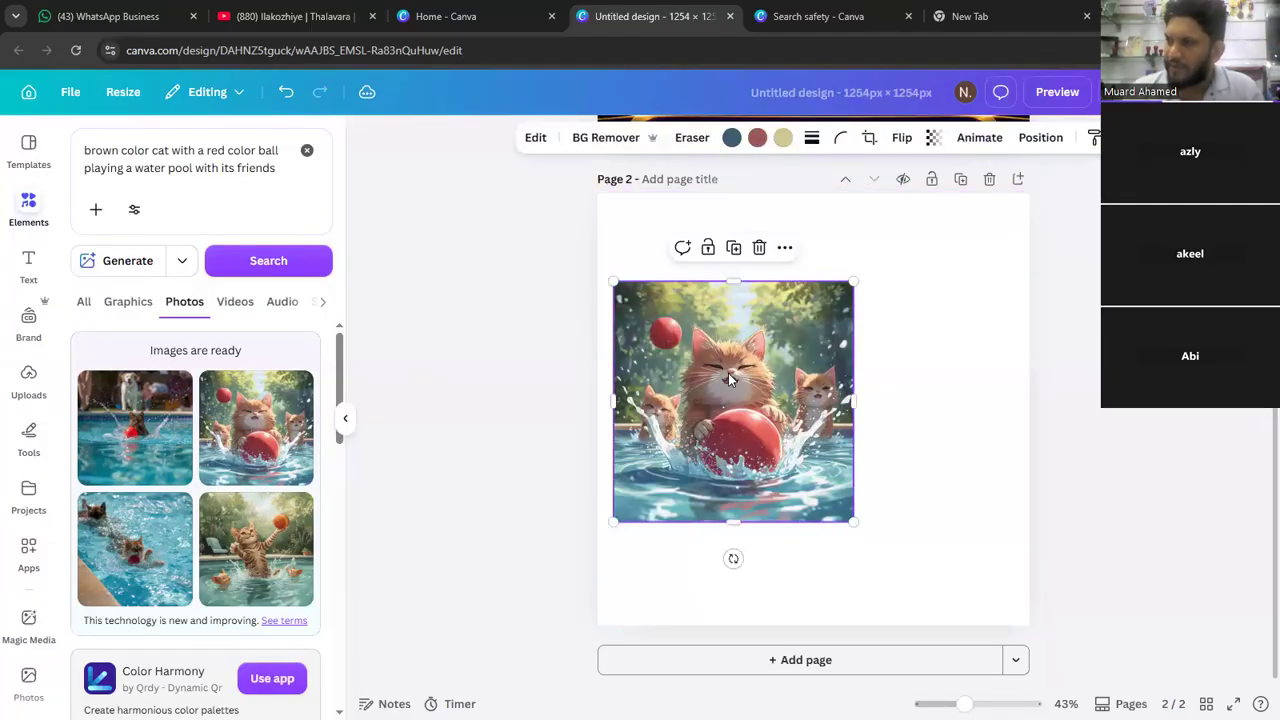
- Extend the cat image rightward to nearly the page's edge with freeform Magic Expand, accept the first result and nudge it upward
click(535, 137)
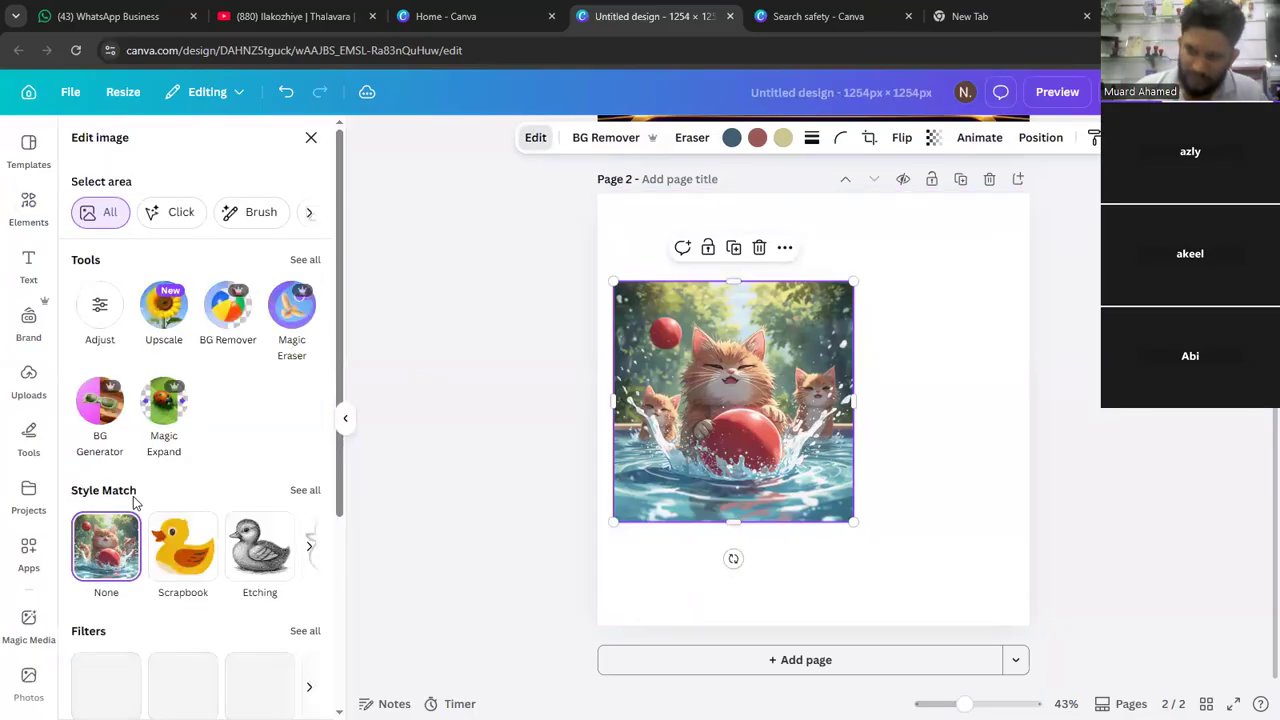
click(162, 410)
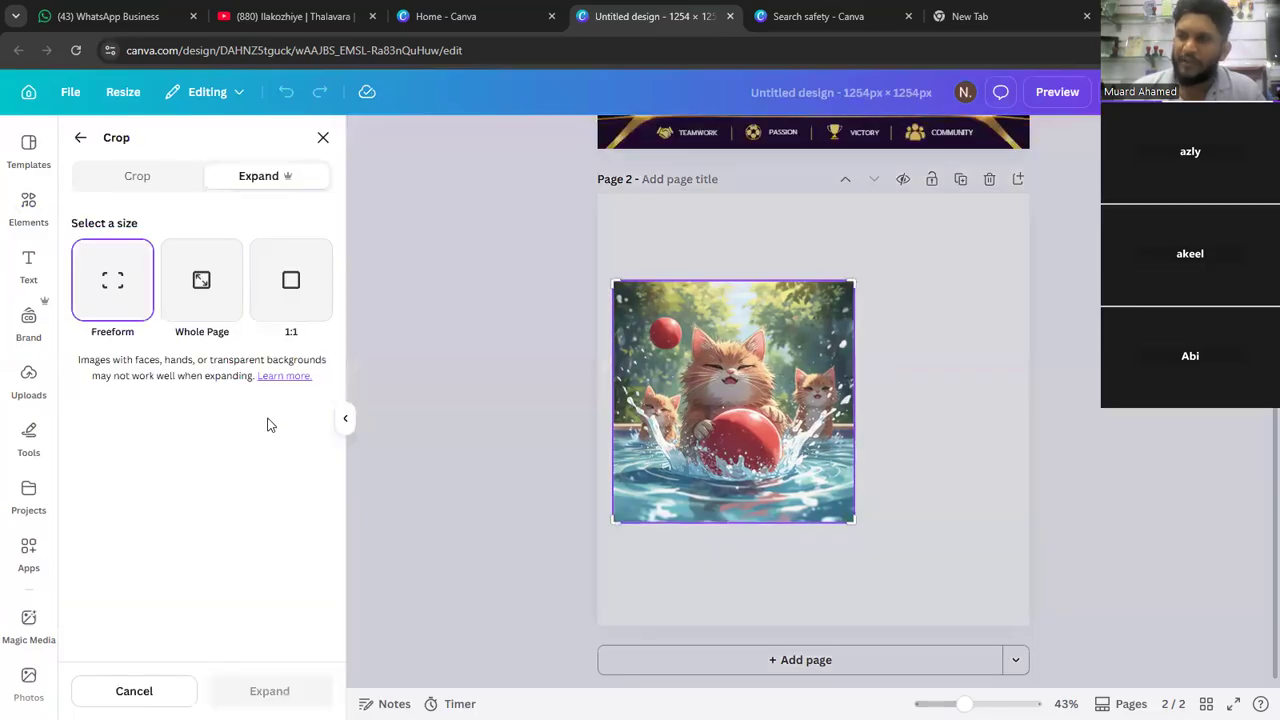
drag(853, 281, 1025, 284)
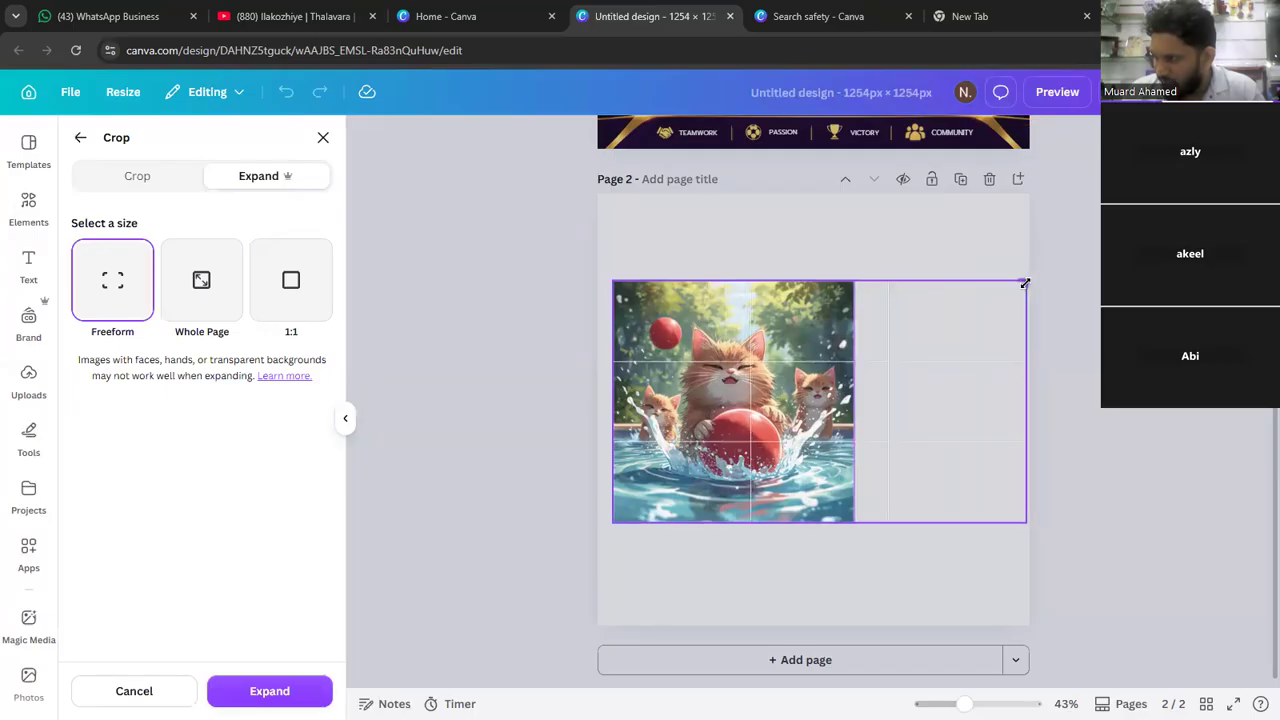
click(269, 691)
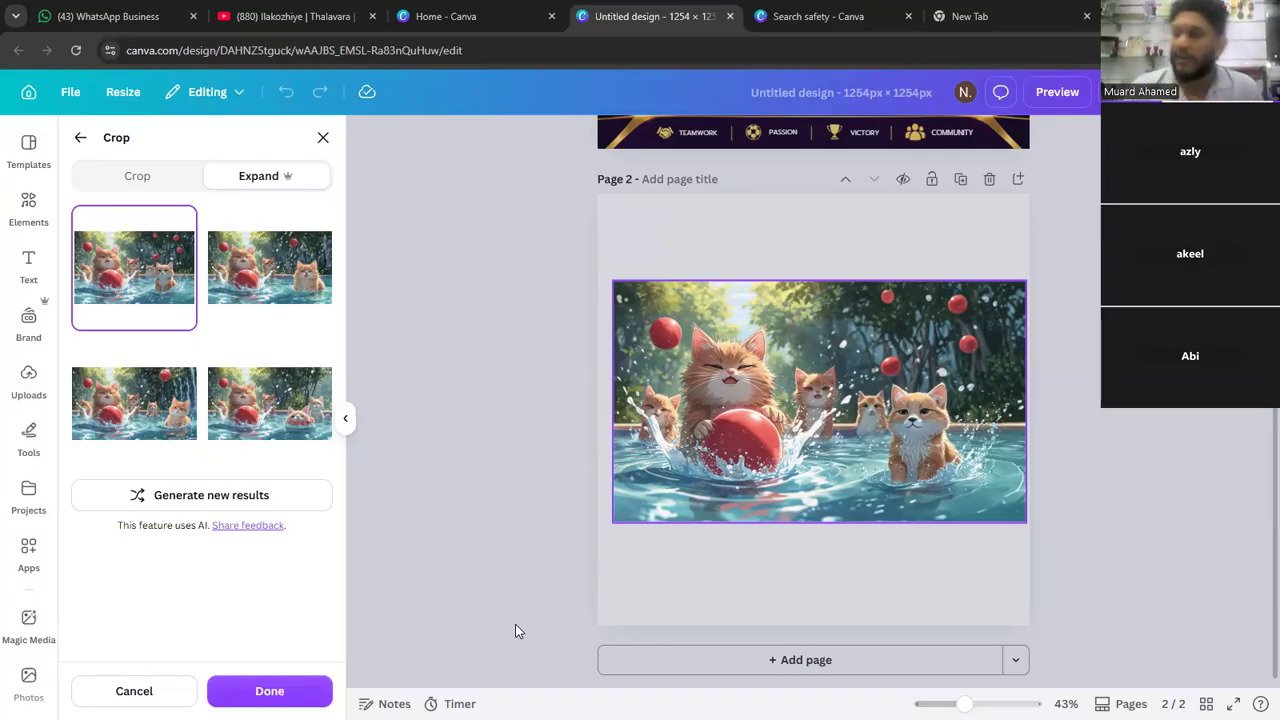
click(1087, 383)
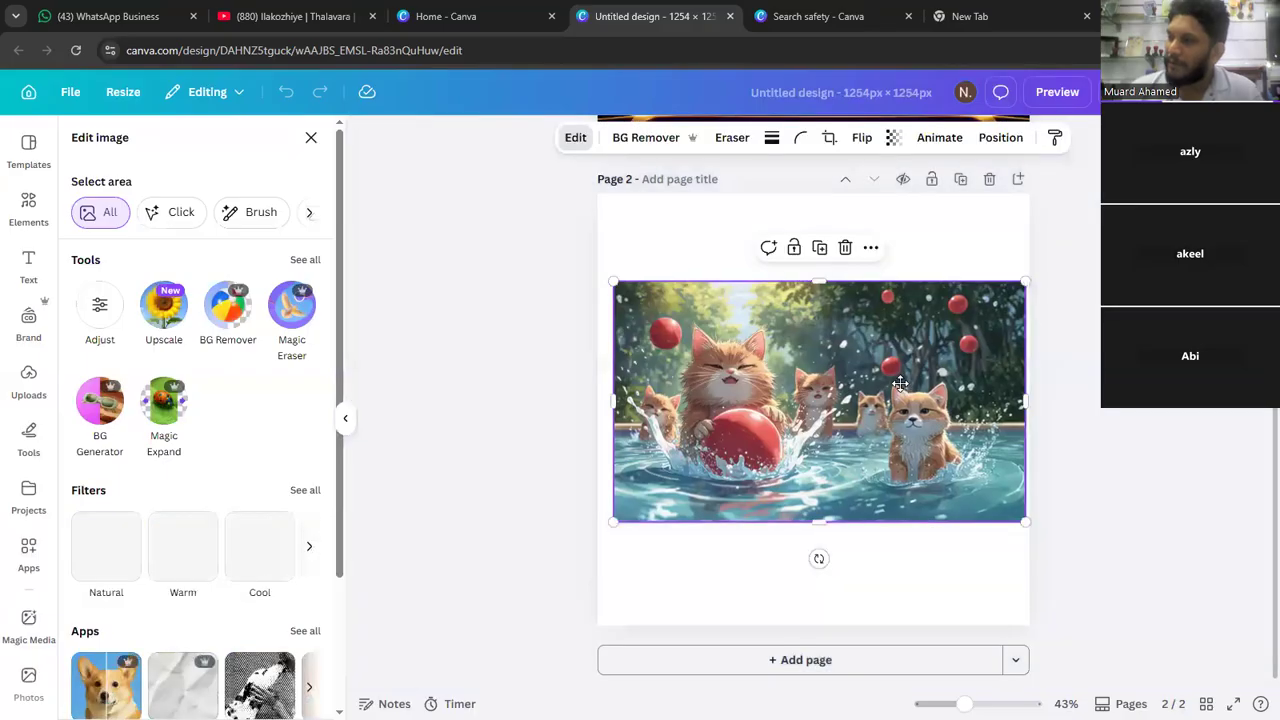
mouse_move(938, 415)
mouse_down()
mouse_move(918, 385)
mouse_move(931, 398)
mouse_up()
drag(875, 463, 878, 464)
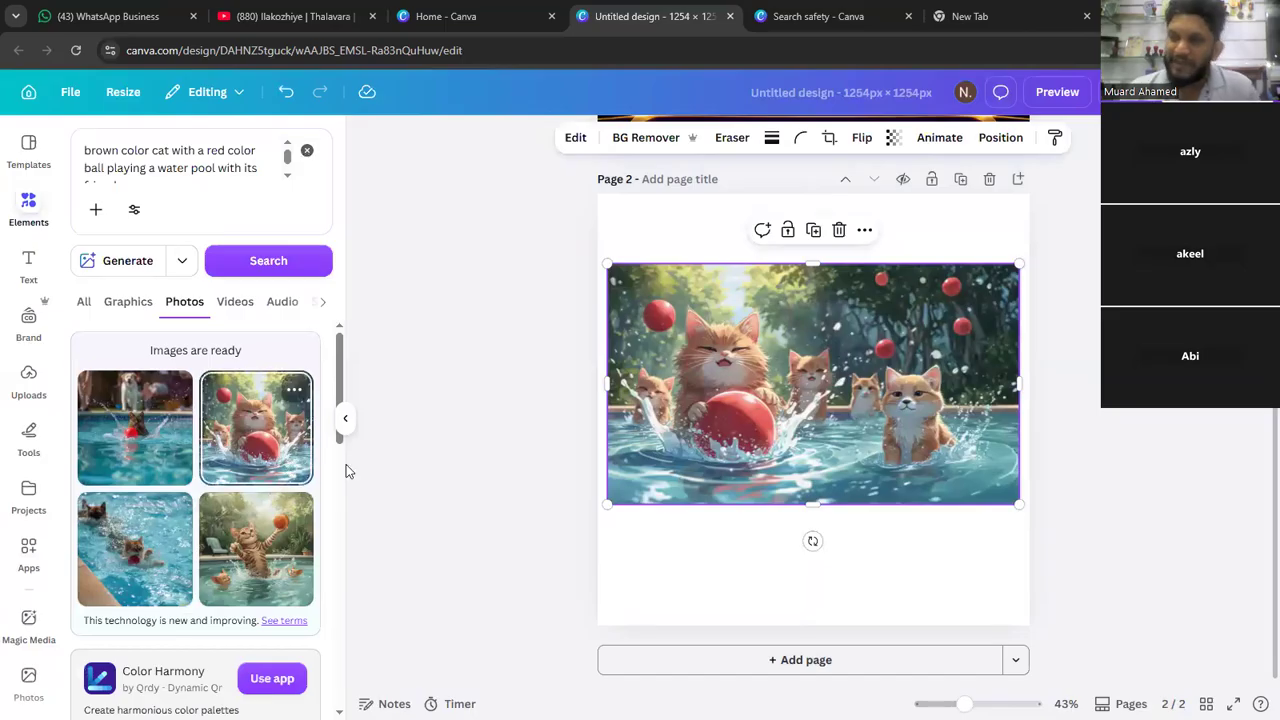
- Delete the expanded cat image from page 2
click(1066, 336)
click(922, 364)
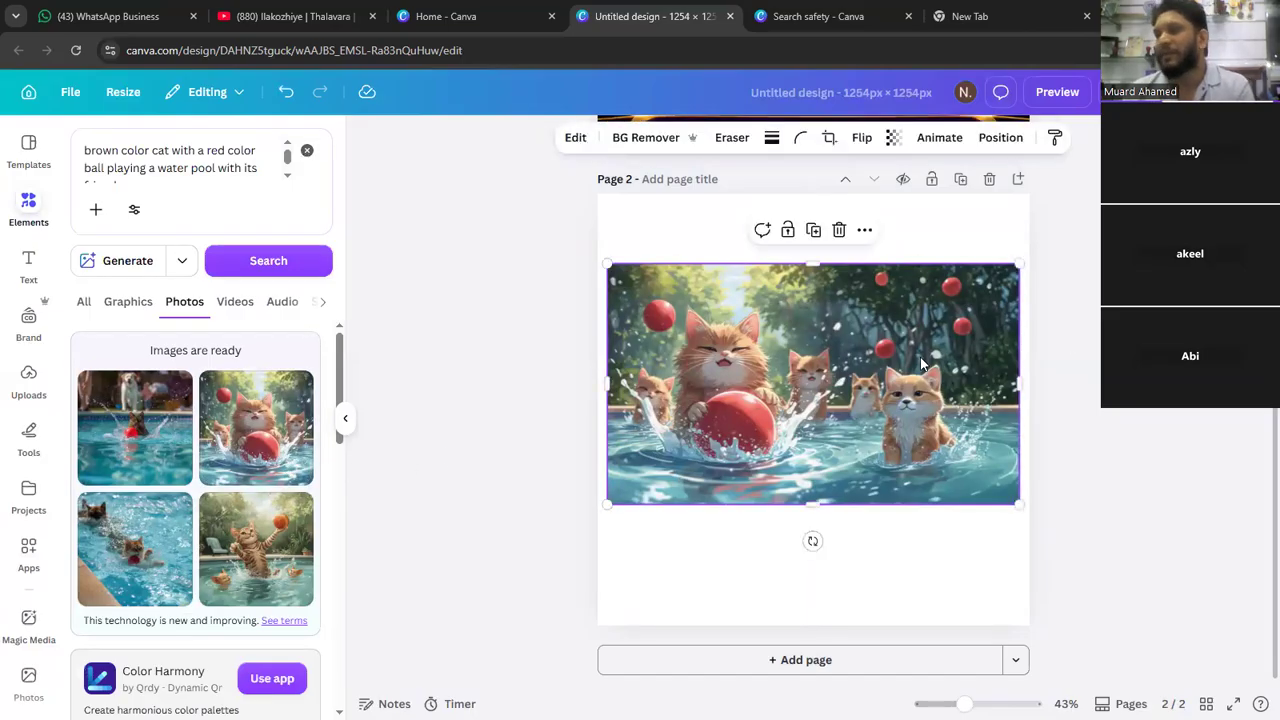
click(1066, 340)
click(874, 352)
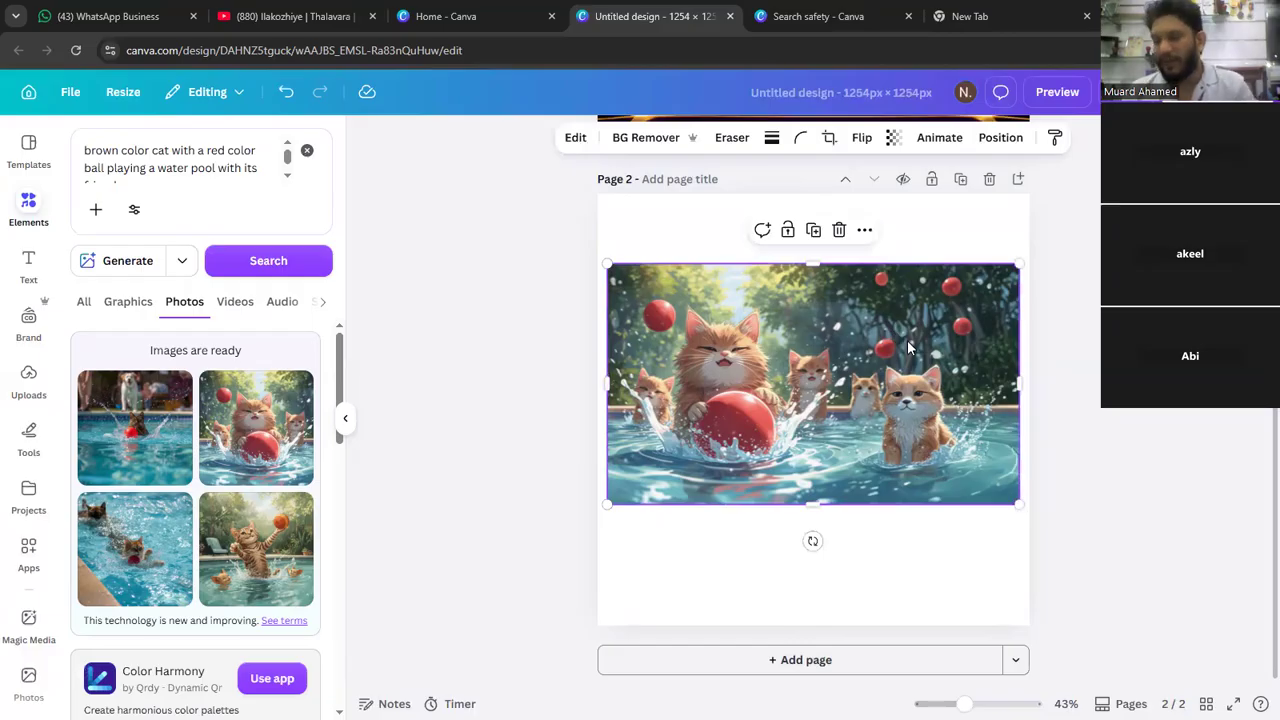
key(Delete)
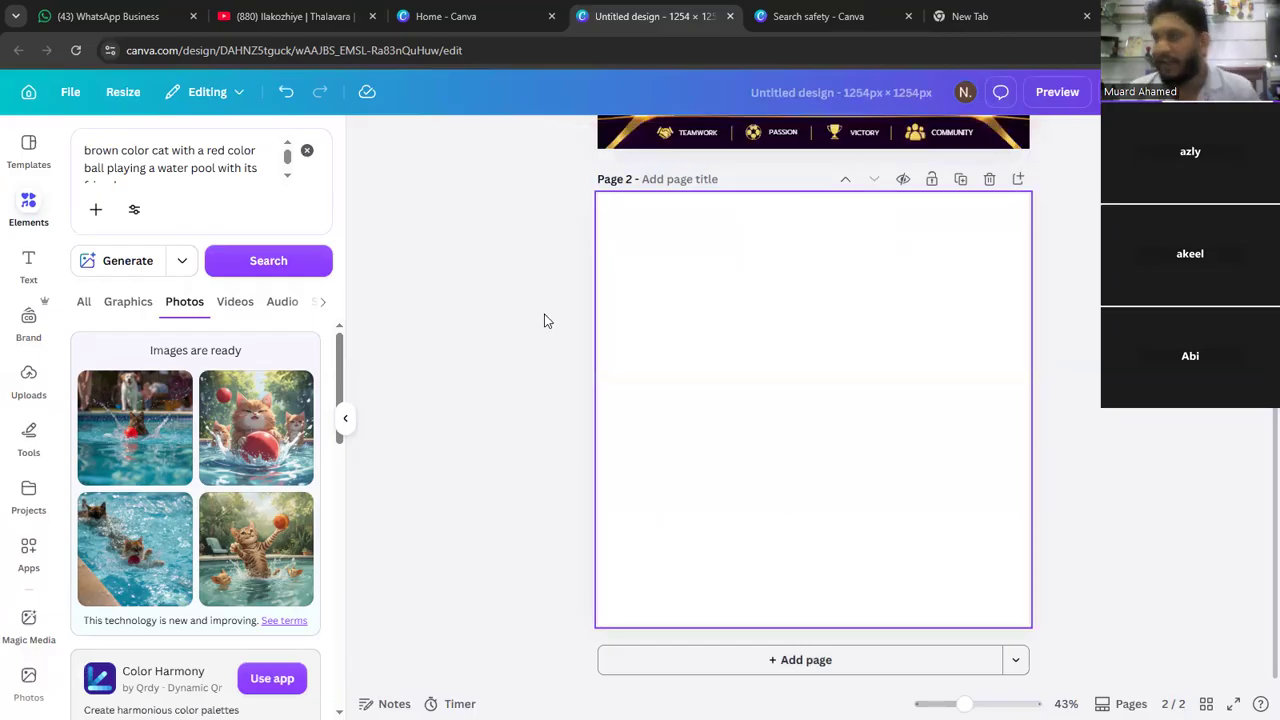
- Switch to the blank browser tab and search Google Images for "mohamed"
click(1036, 28)
click(955, 52)
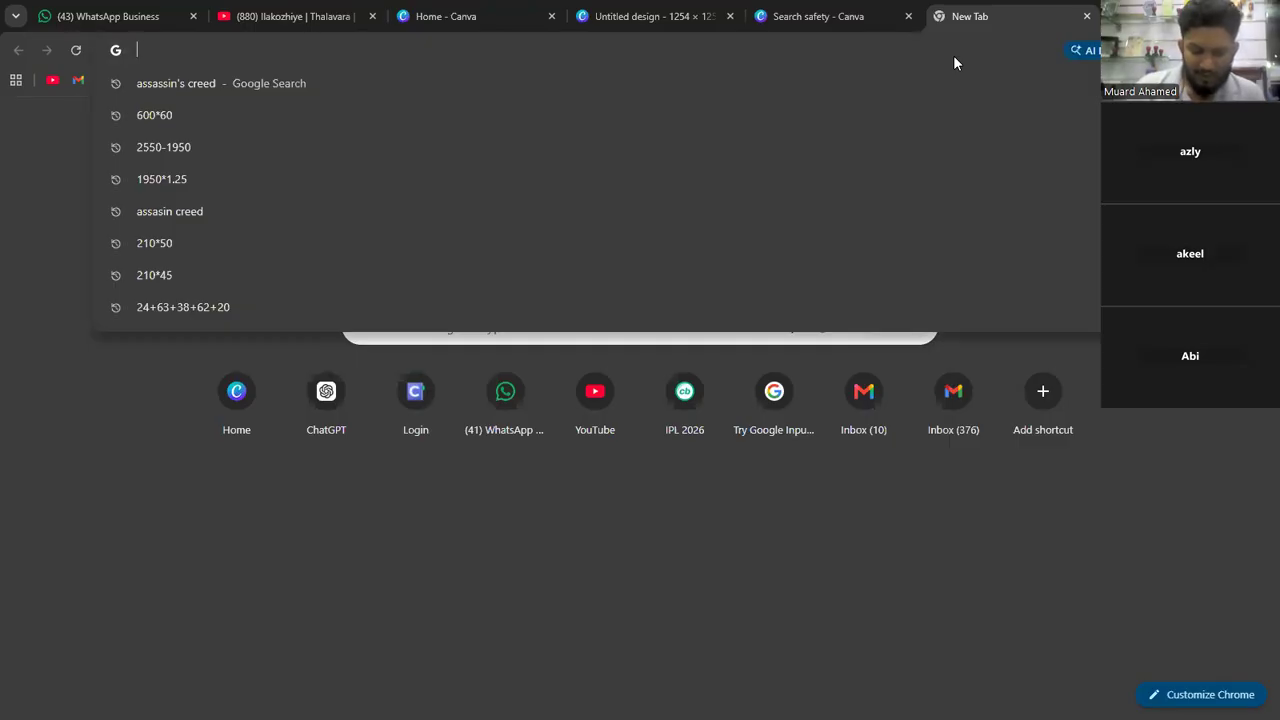
text(mohamed)
key(Return)
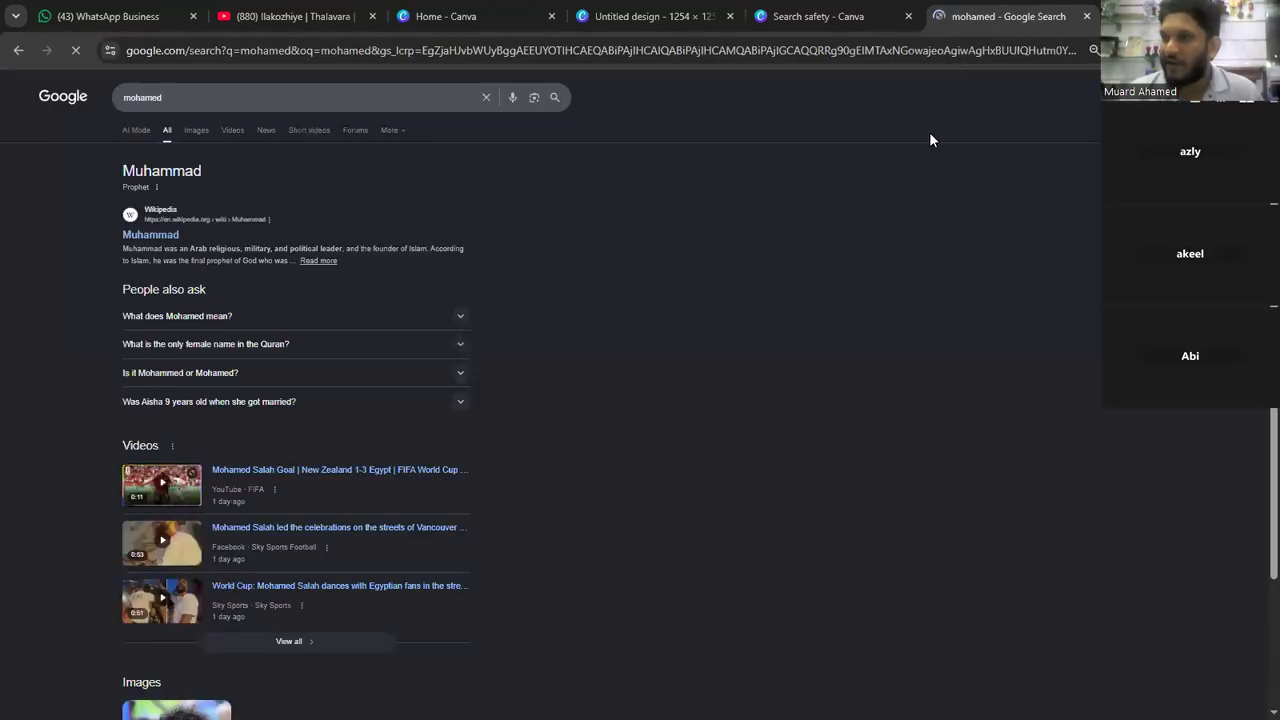
click(208, 127)
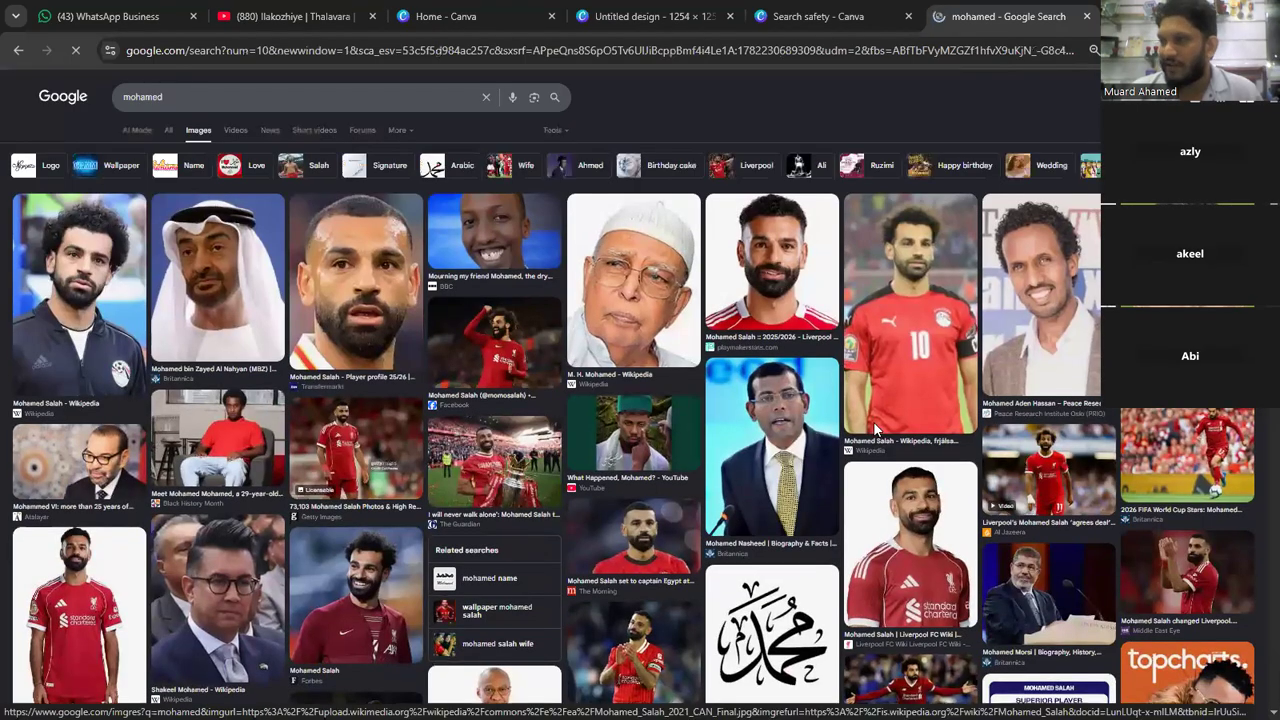
- Open the 2025/2026 Liverpool player portrait from playmakerstats.com in the image results and copy the image
click(770, 267)
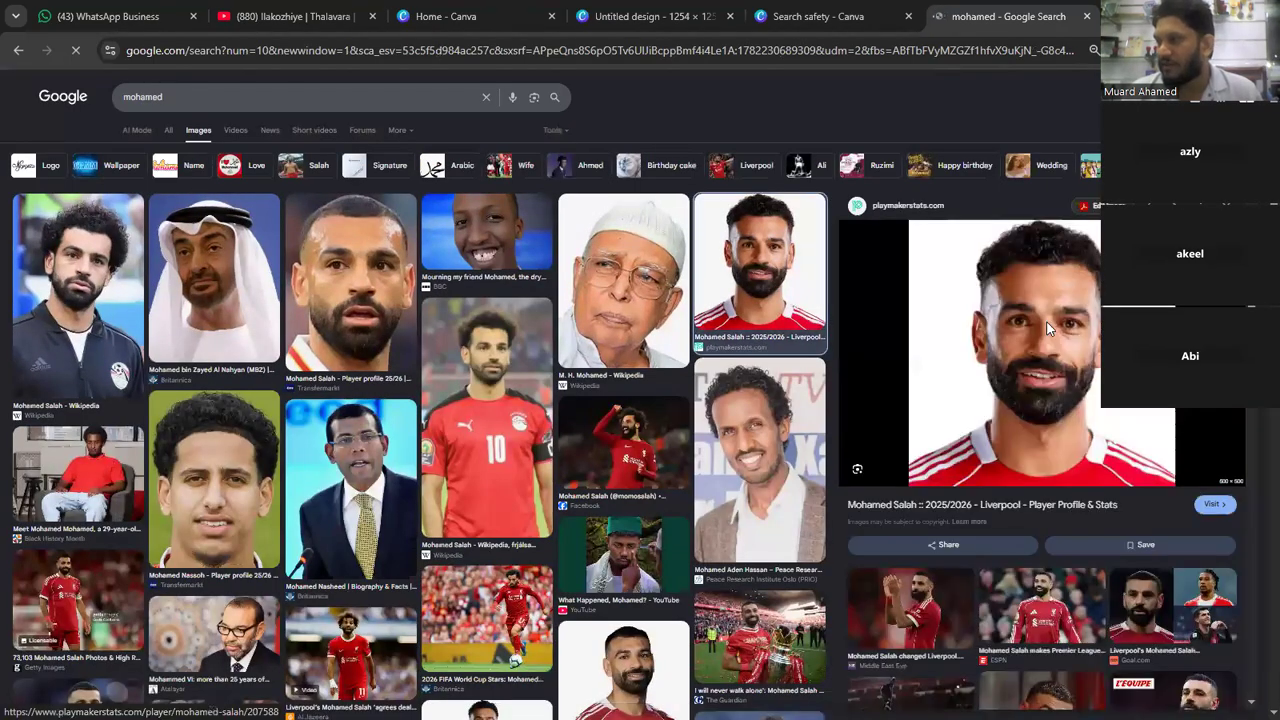
right_click(812, 292)
key(Return)
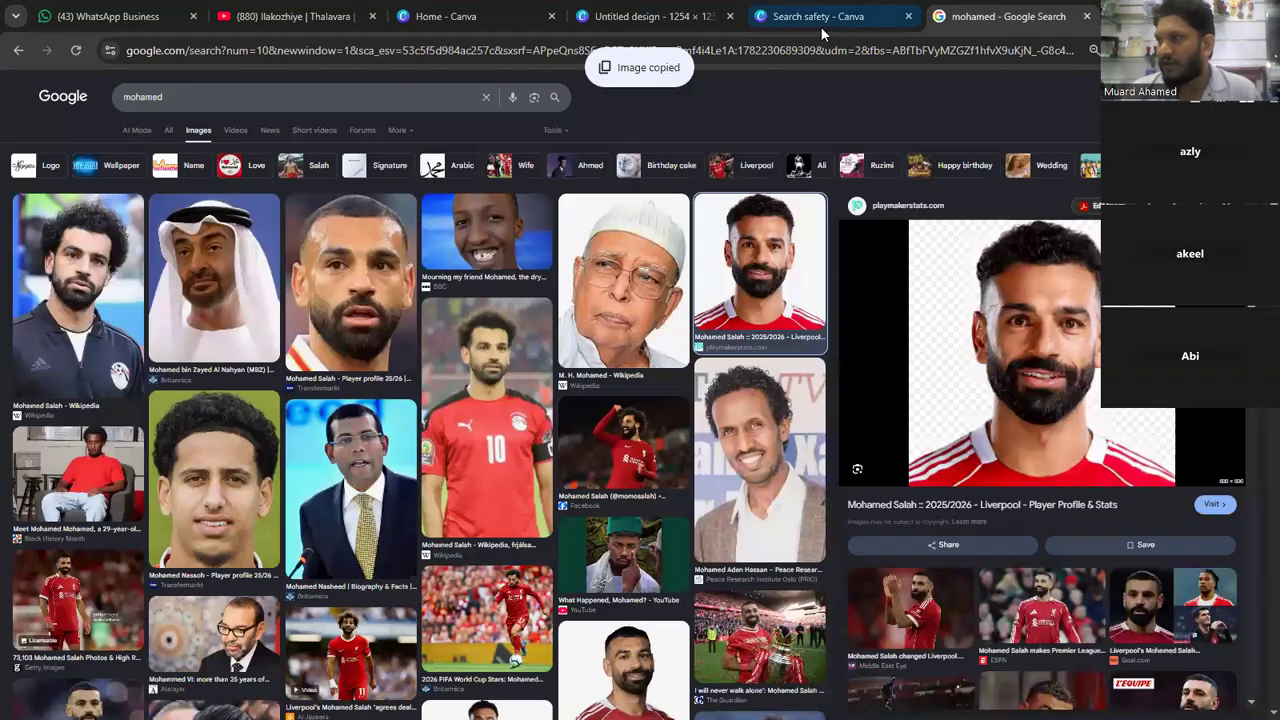
- Return to the untitled Canva design, paste the copied portrait onto page 2 and move it toward the page's upper edge
click(820, 24)
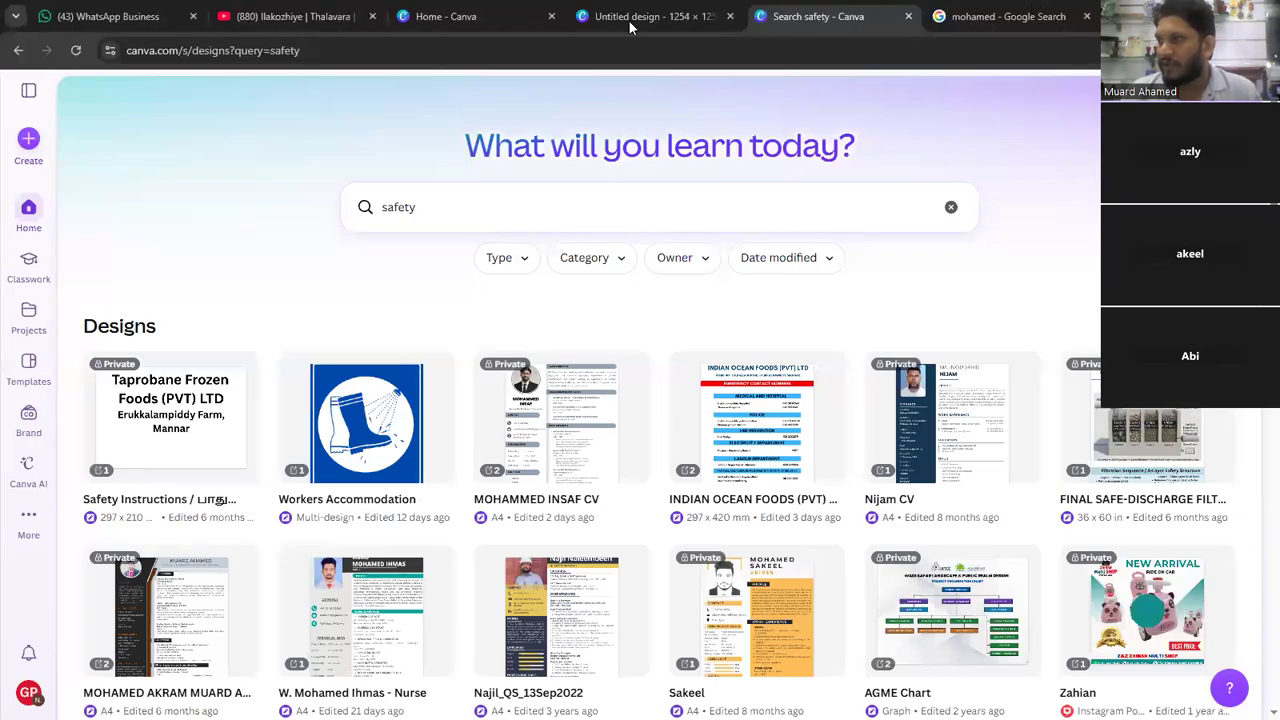
key(ctrl+shift+Tab)
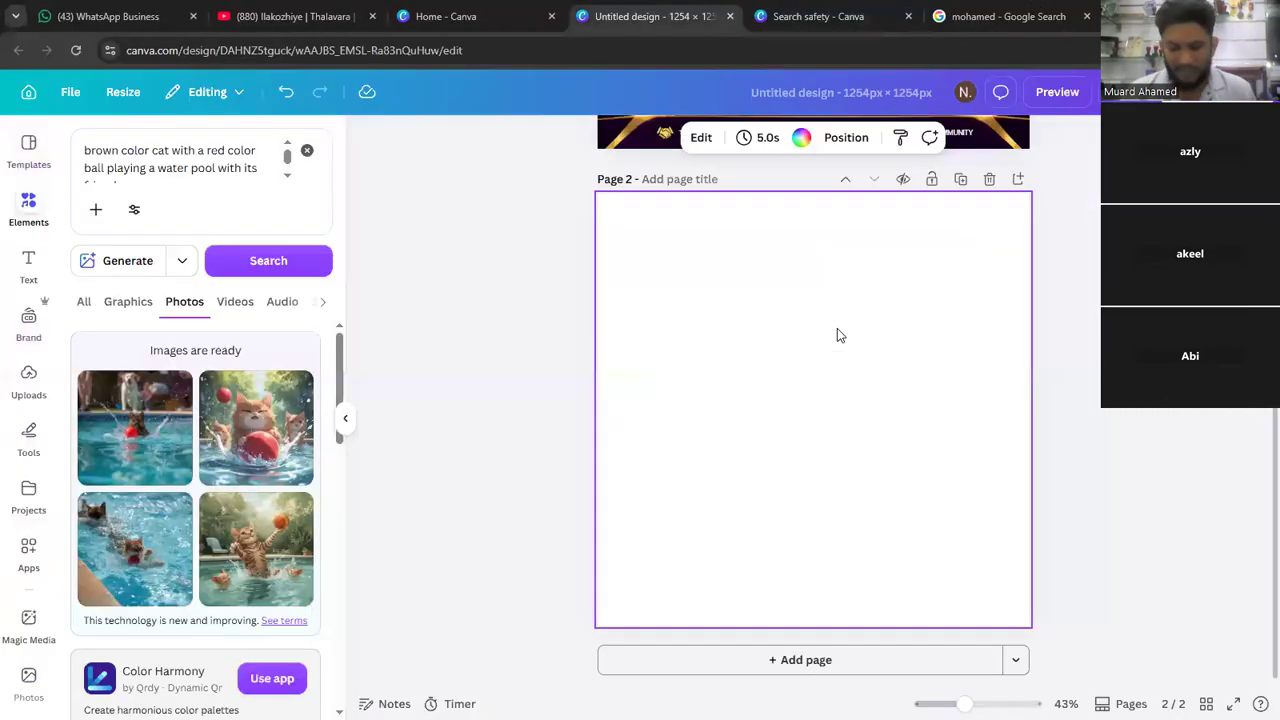
key(ctrl+v)
click(966, 301)
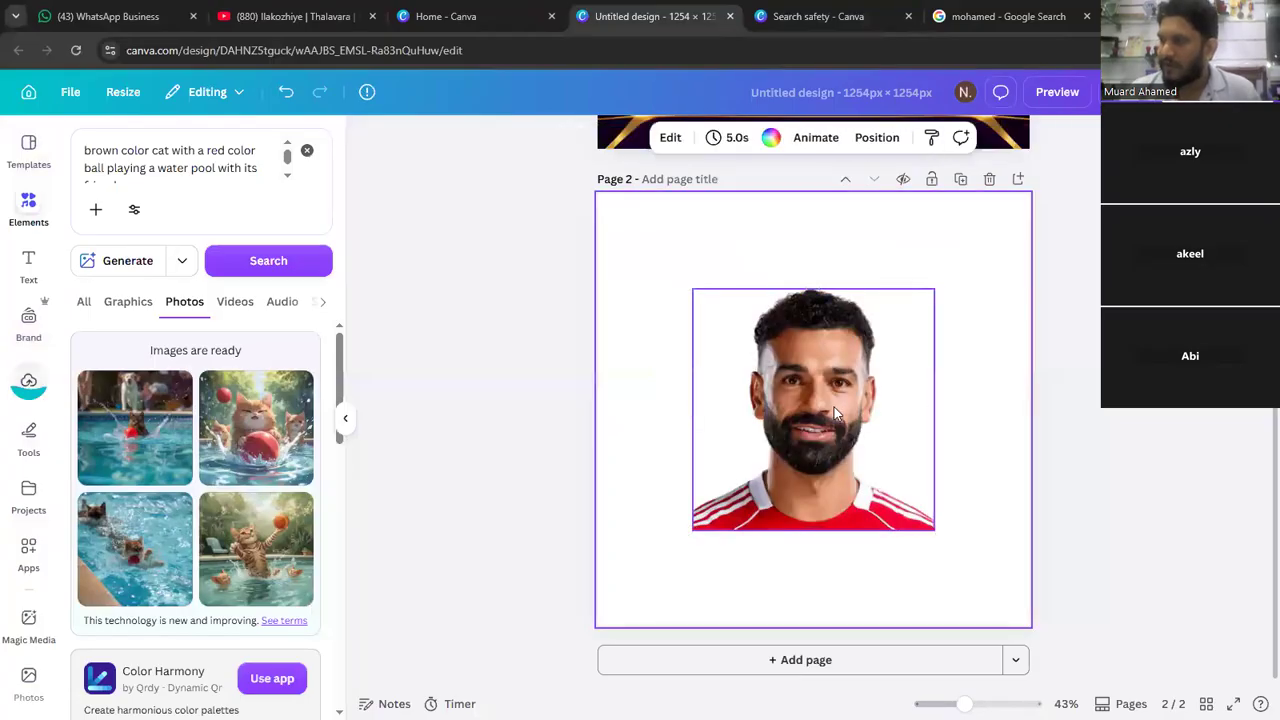
drag(818, 337, 809, 269)
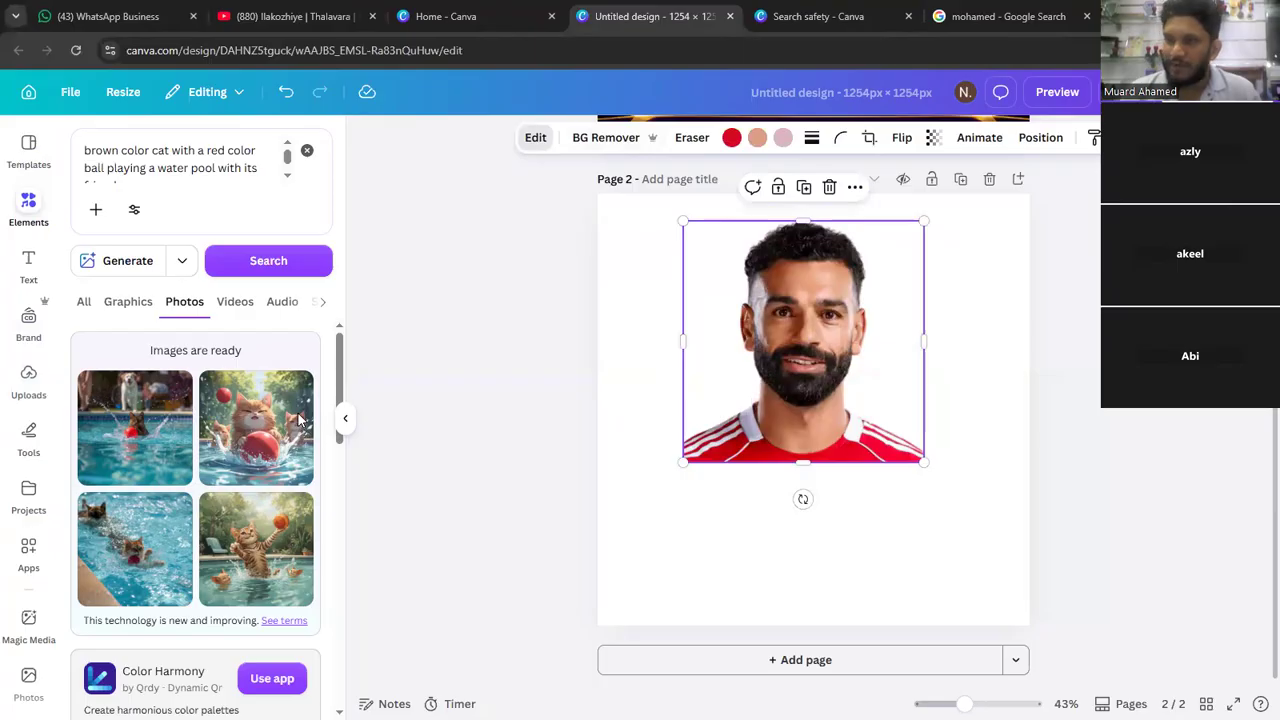
- Generate a downward extension of the portrait to nearly the page's lower edge with freeform Magic Expand
click(166, 418)
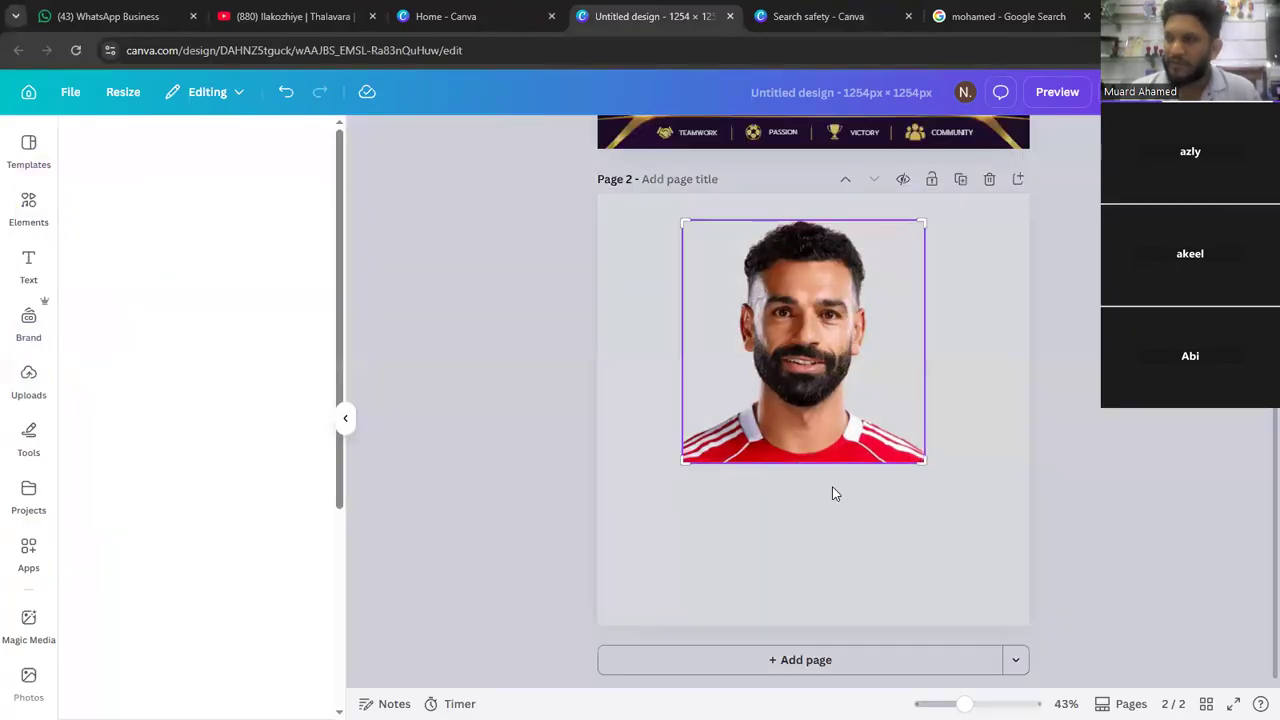
drag(918, 459, 921, 612)
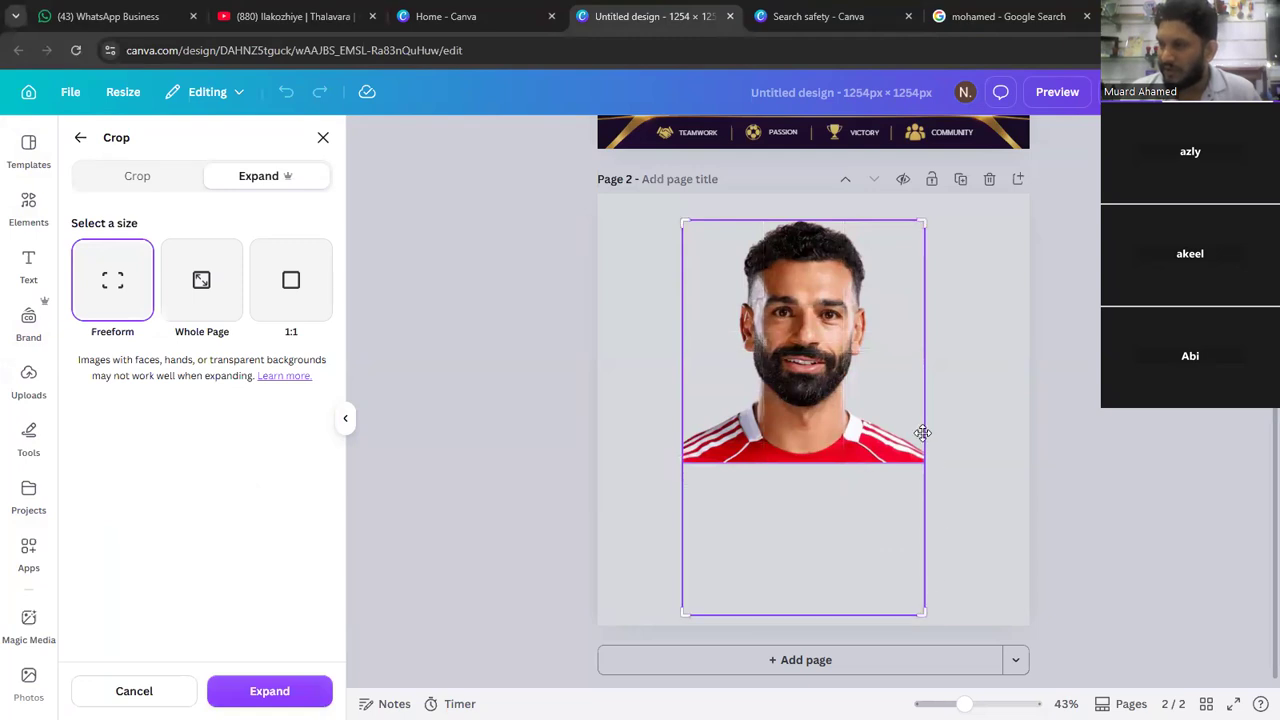
click(255, 695)
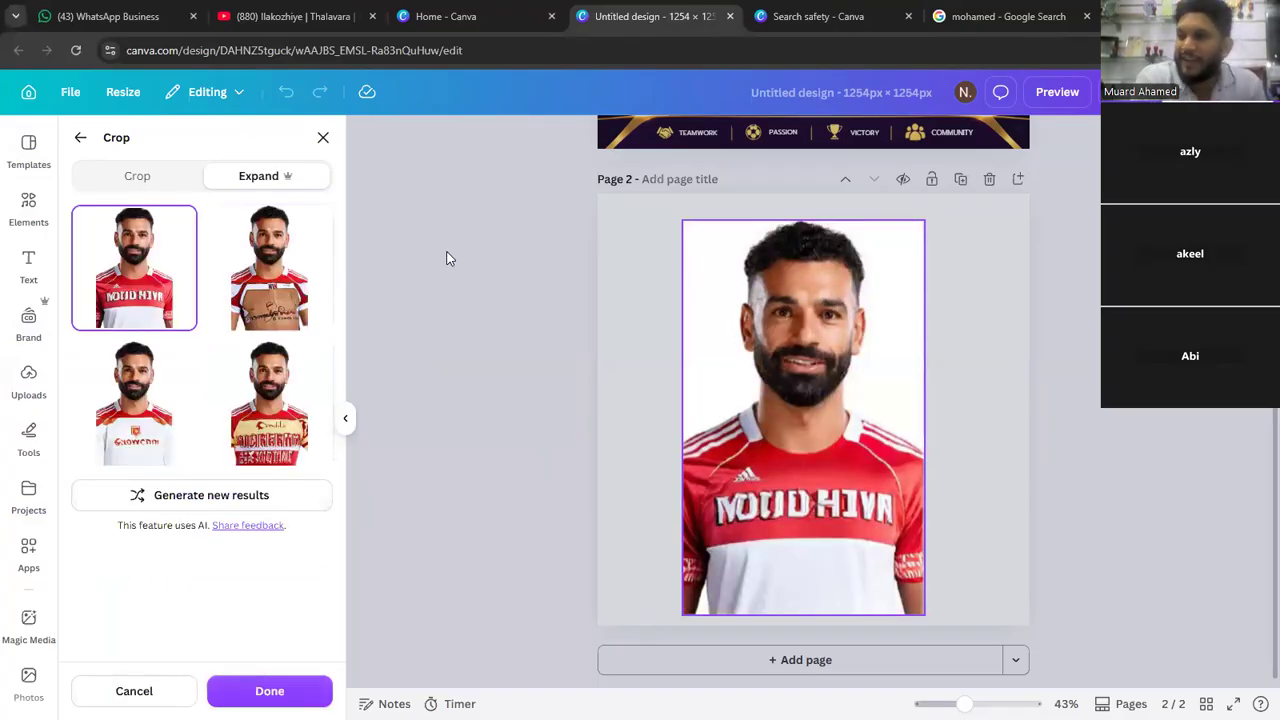
- Compare the generated jersey variants and apply the fourth one, with the yellow and red shirt
click(188, 418)
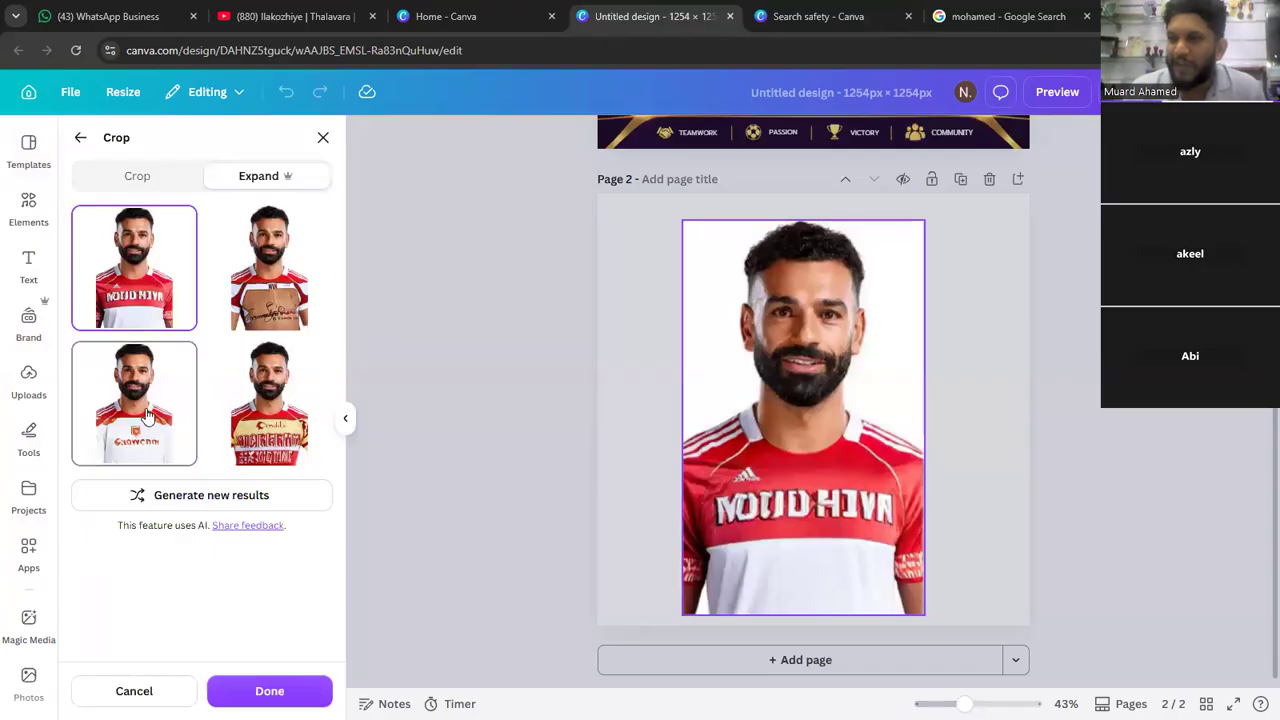
click(228, 412)
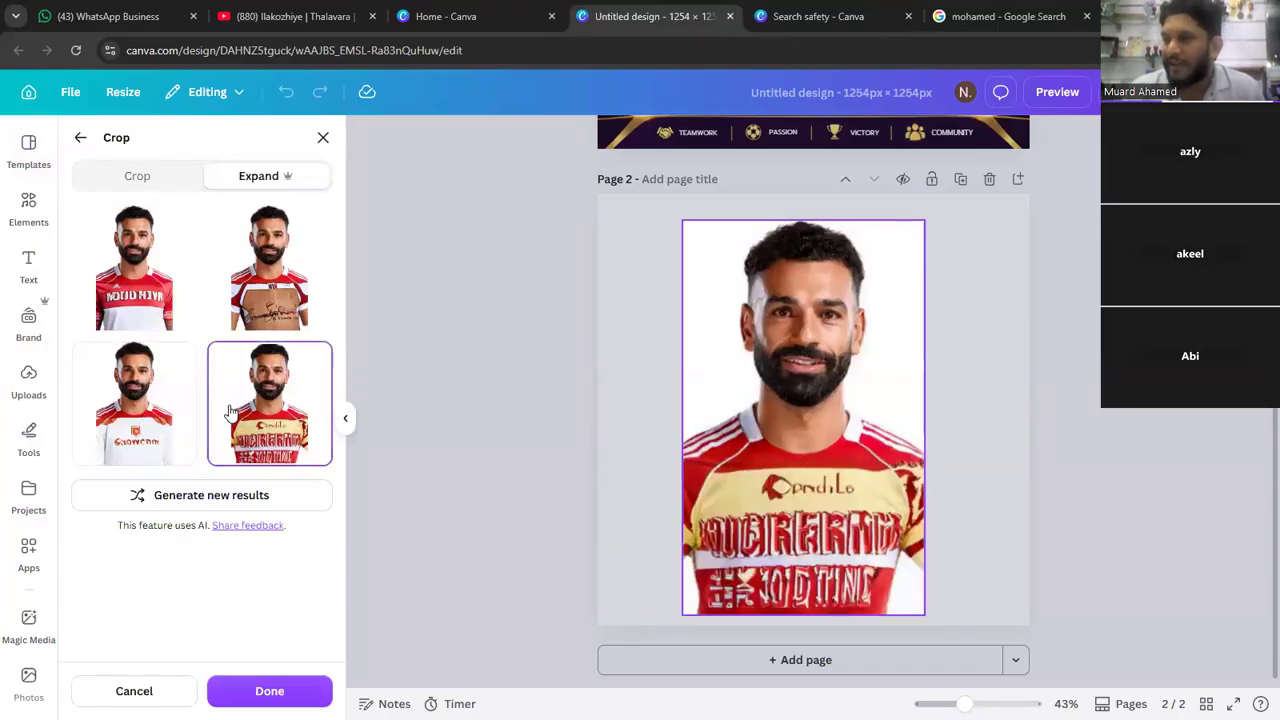
click(240, 250)
click(140, 270)
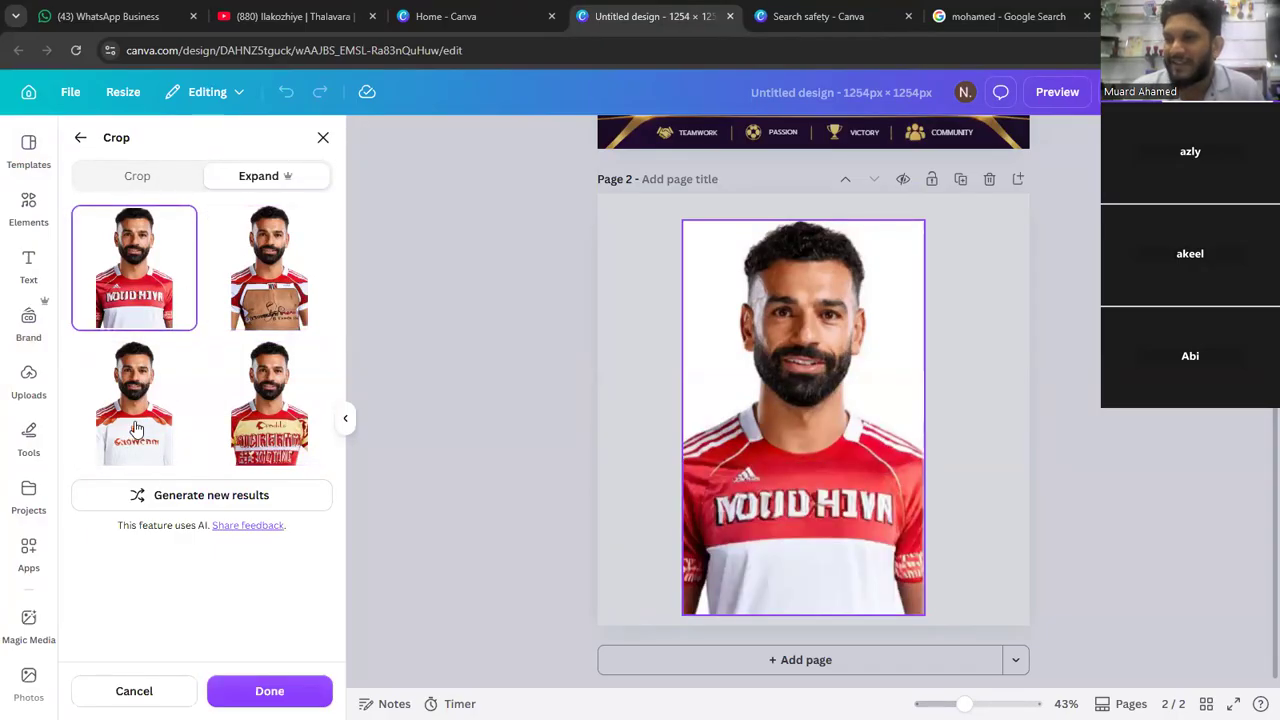
click(130, 430)
click(270, 425)
click(1081, 356)
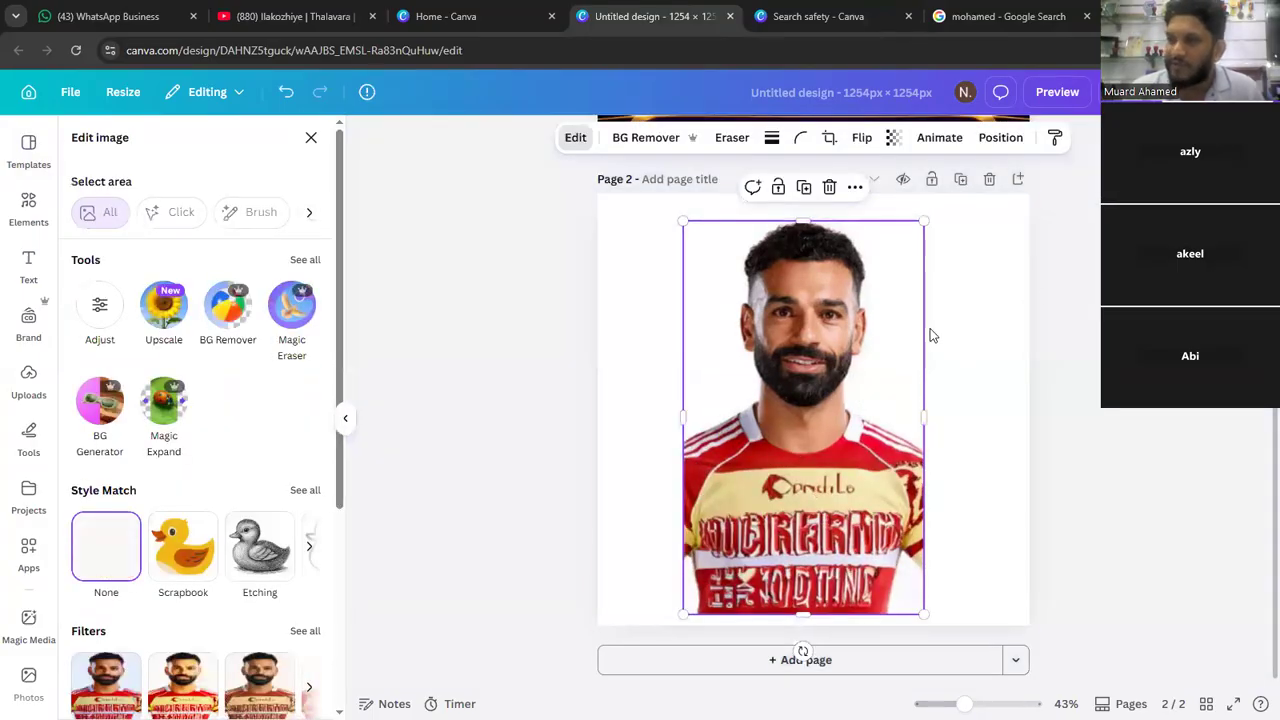
- Delete the expanded portrait from page 2 and clear the cat prompt from the element search
click(918, 332)
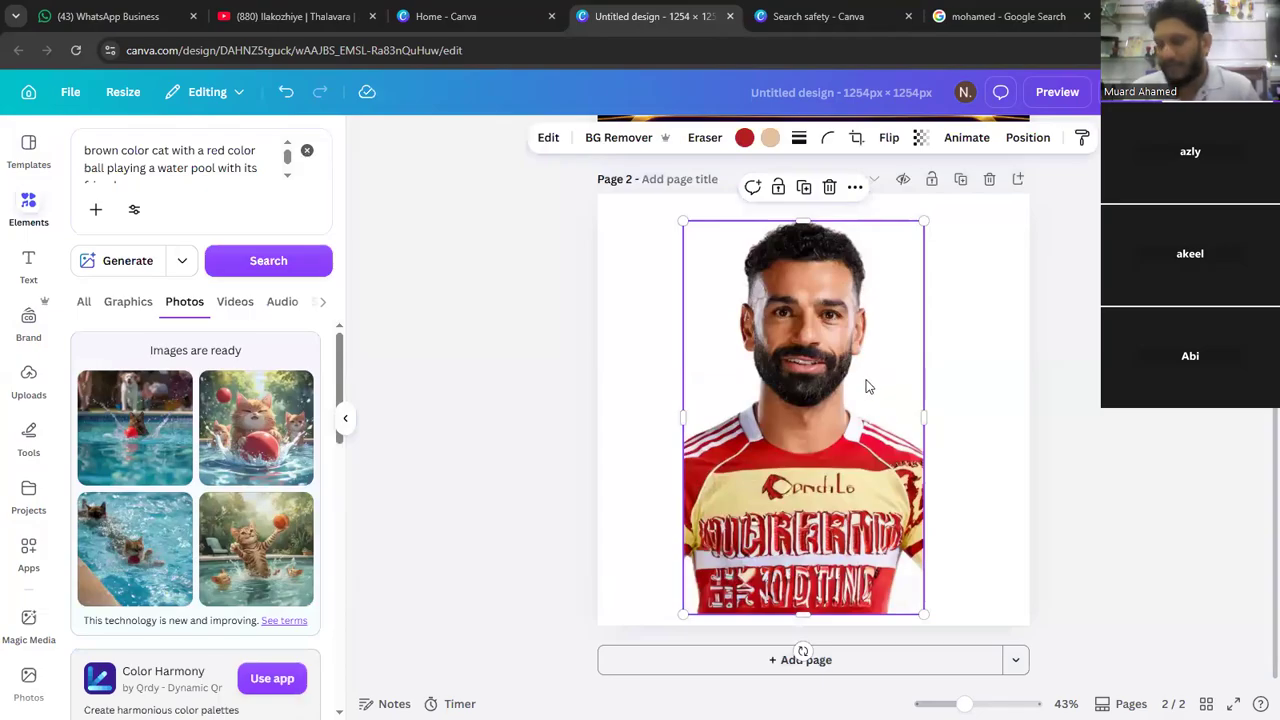
key(Delete)
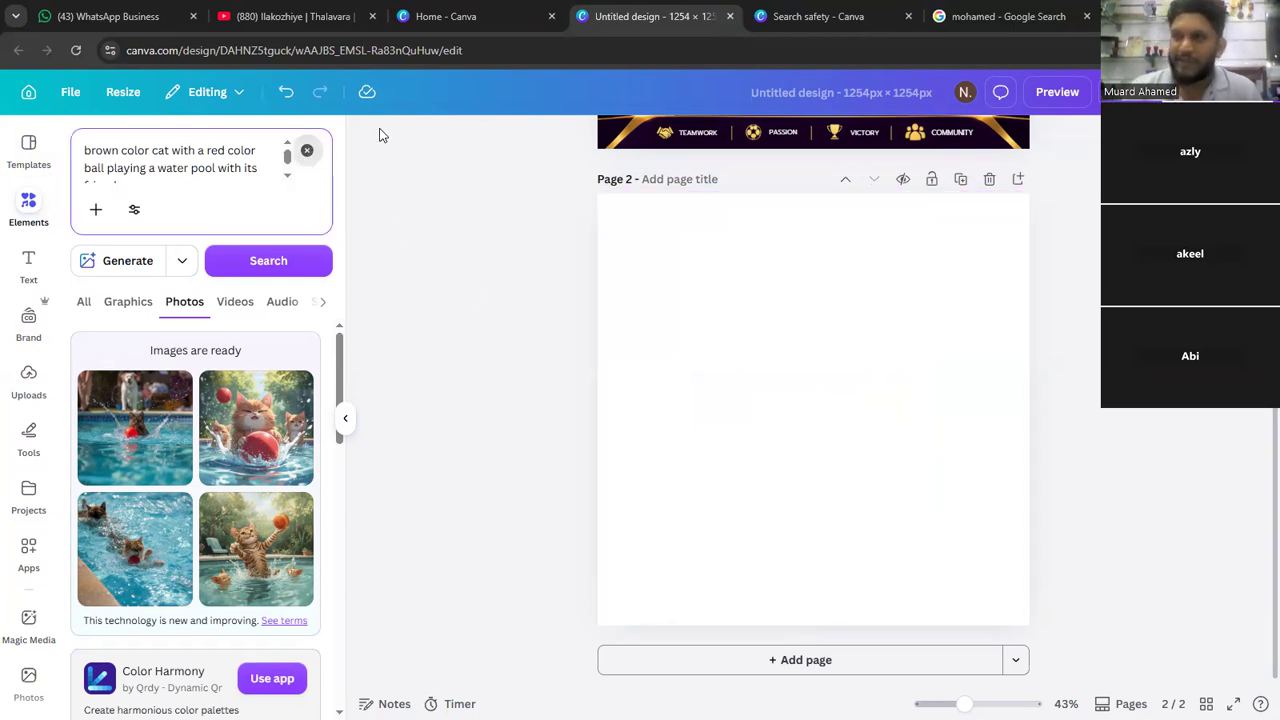
click(307, 150)
click(456, 261)
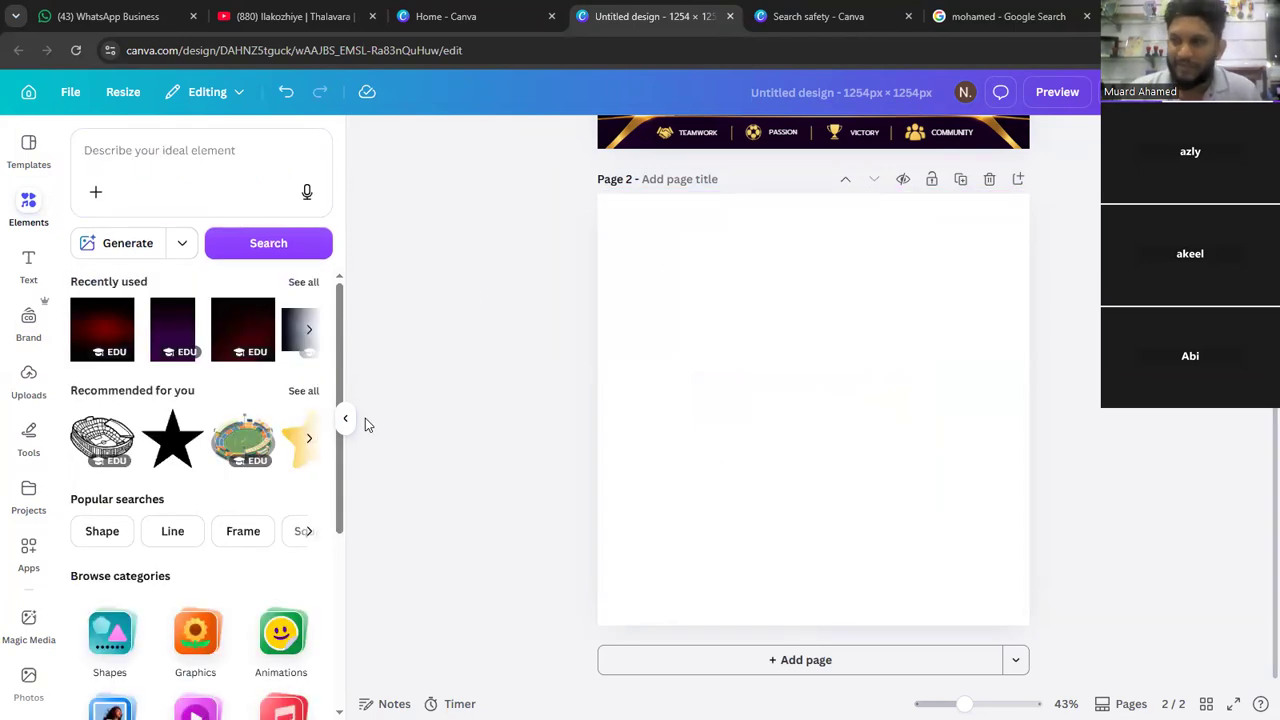
- Place the original player portrait from the uploaded images on page 2
scroll(743, 223, up, 3)
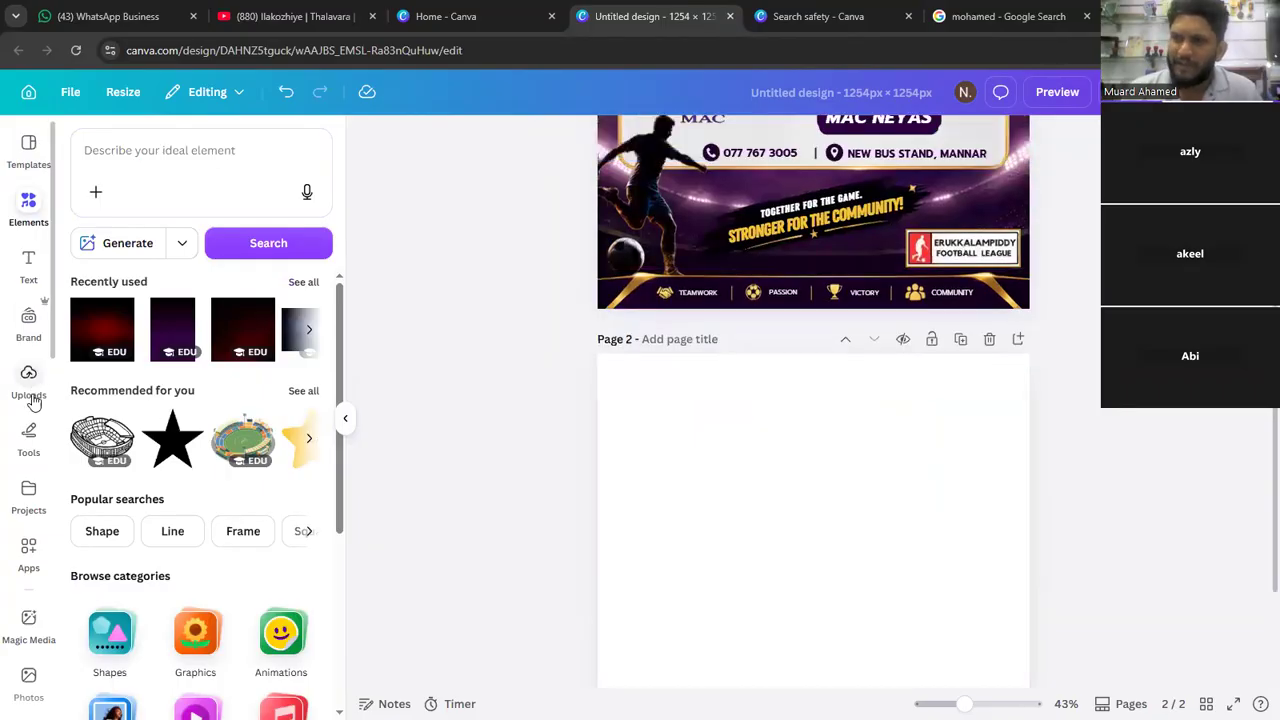
click(30, 380)
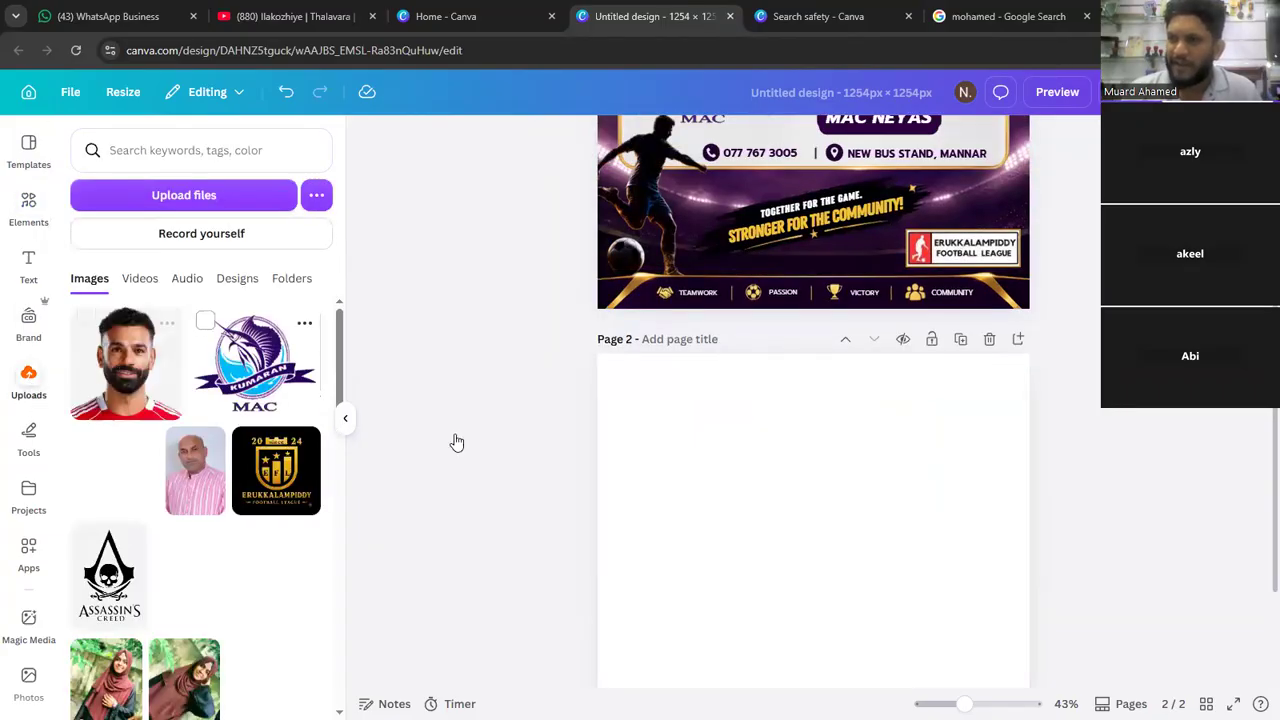
click(561, 412)
click(741, 499)
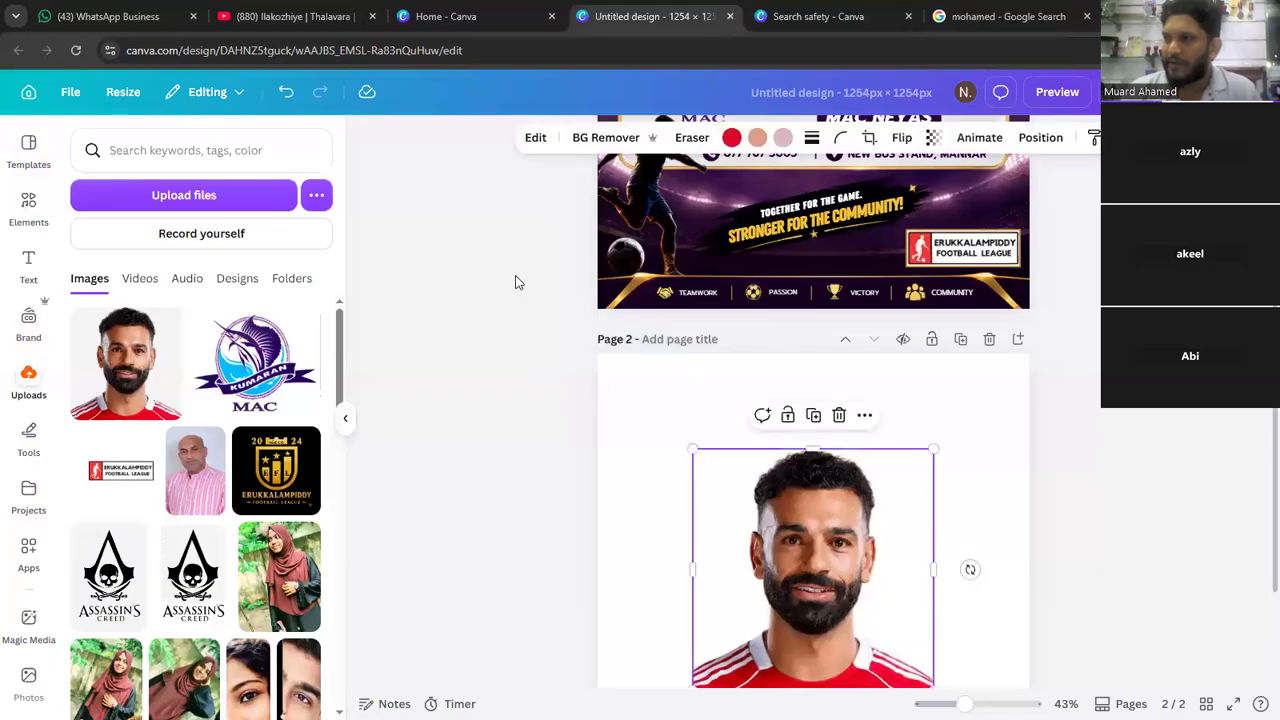
- Open the Adjust settings for the page 2 portrait and move the portrait up to near the page's upper edge
click(533, 145)
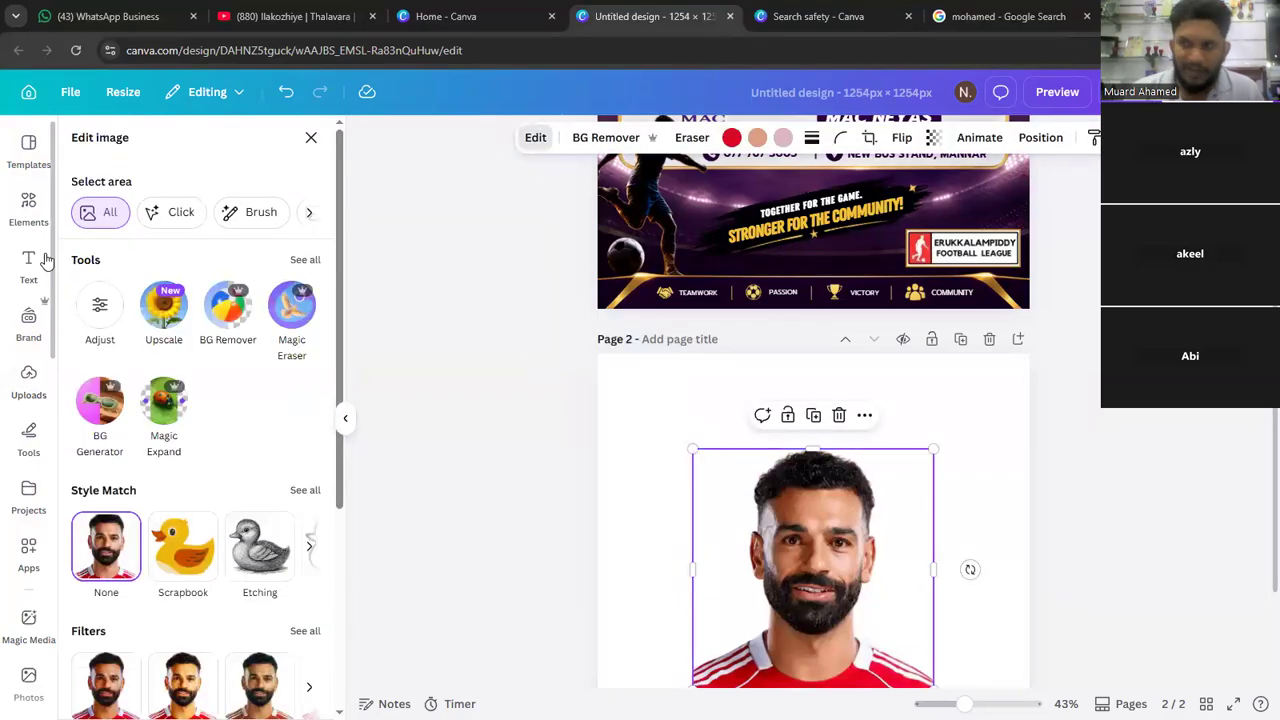
click(105, 311)
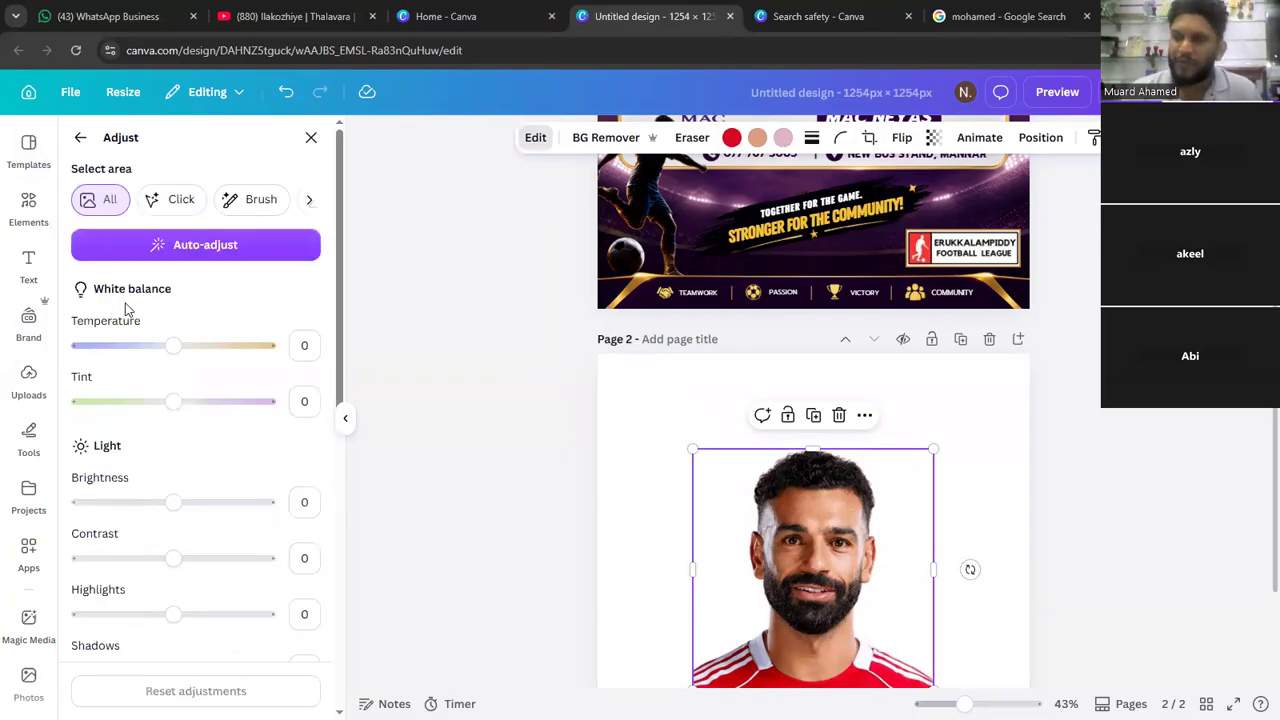
scroll(205, 330, down, 3)
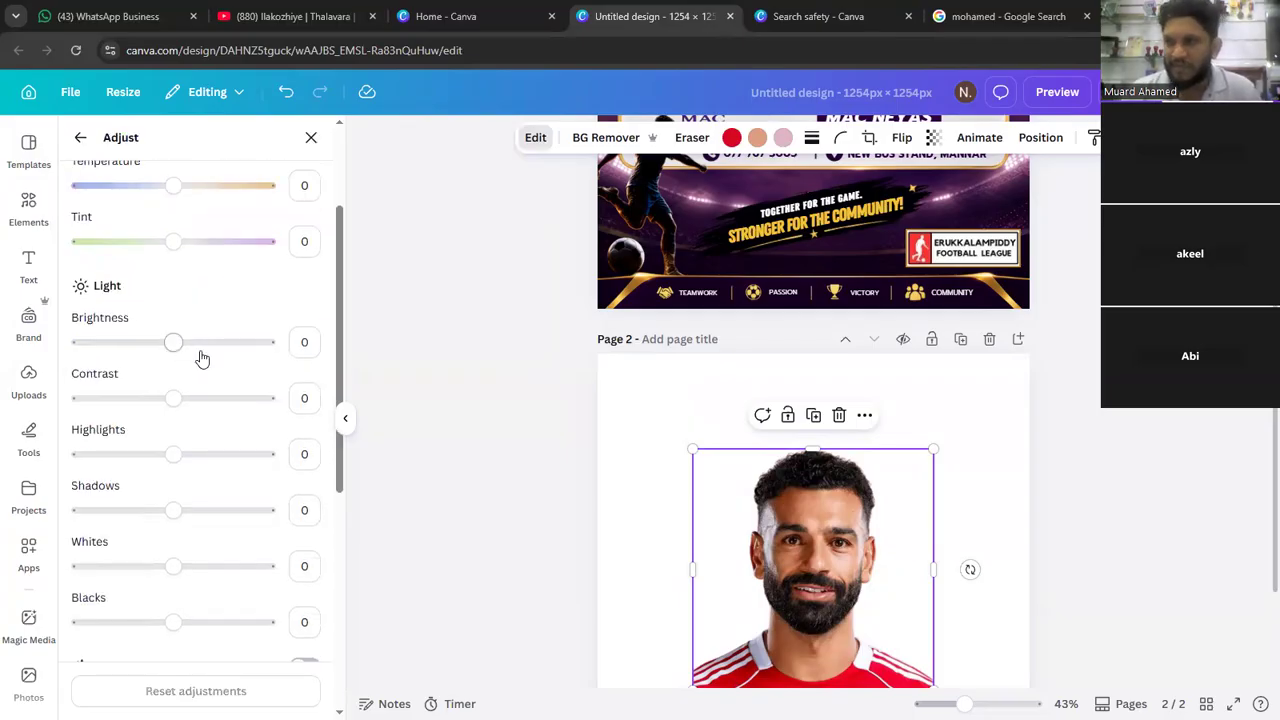
drag(800, 498, 790, 428)
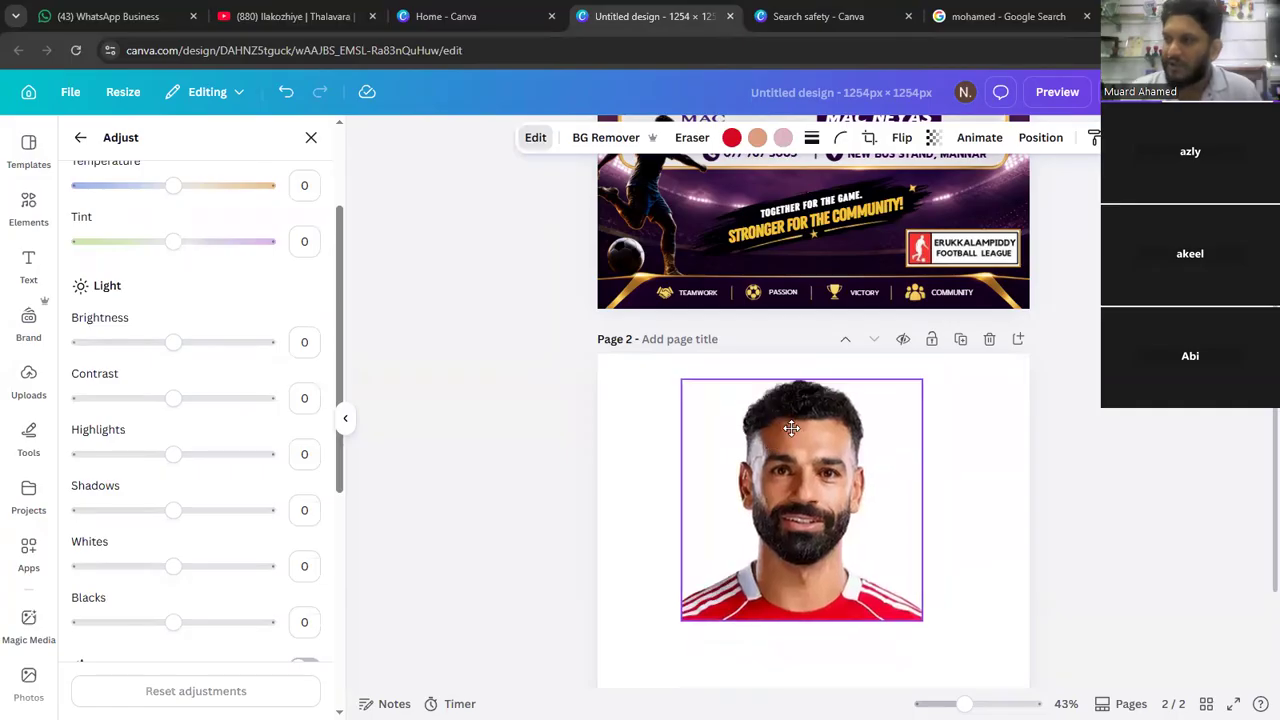
- Set the portrait's contrast to 9, highlights to 8, shadows to 20, whites to 37, blacks to 26 and brightness to -18
mouse_move(176, 345)
mouse_down()
mouse_move(237, 342)
mouse_move(172, 341)
mouse_up()
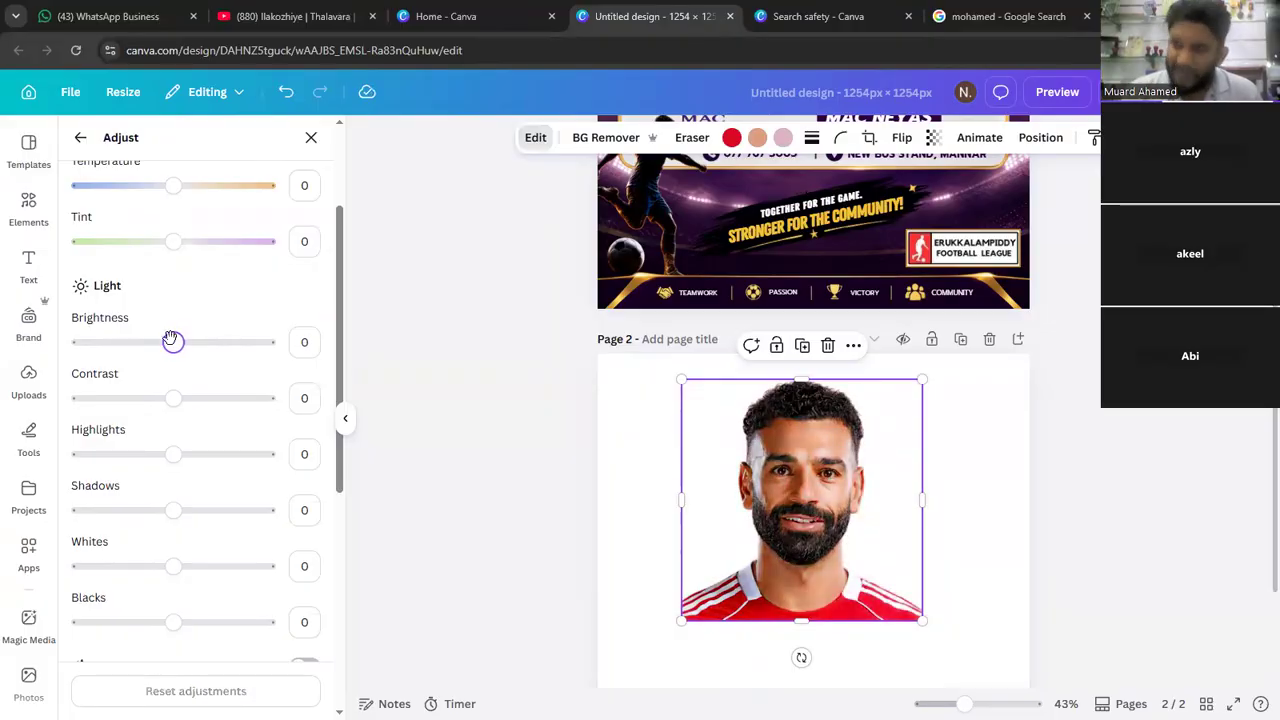
mouse_move(172, 400)
mouse_down()
mouse_move(220, 400)
mouse_move(151, 400)
mouse_move(231, 400)
mouse_move(185, 422)
mouse_move(214, 405)
mouse_move(196, 403)
mouse_move(263, 397)
mouse_move(176, 403)
mouse_up()
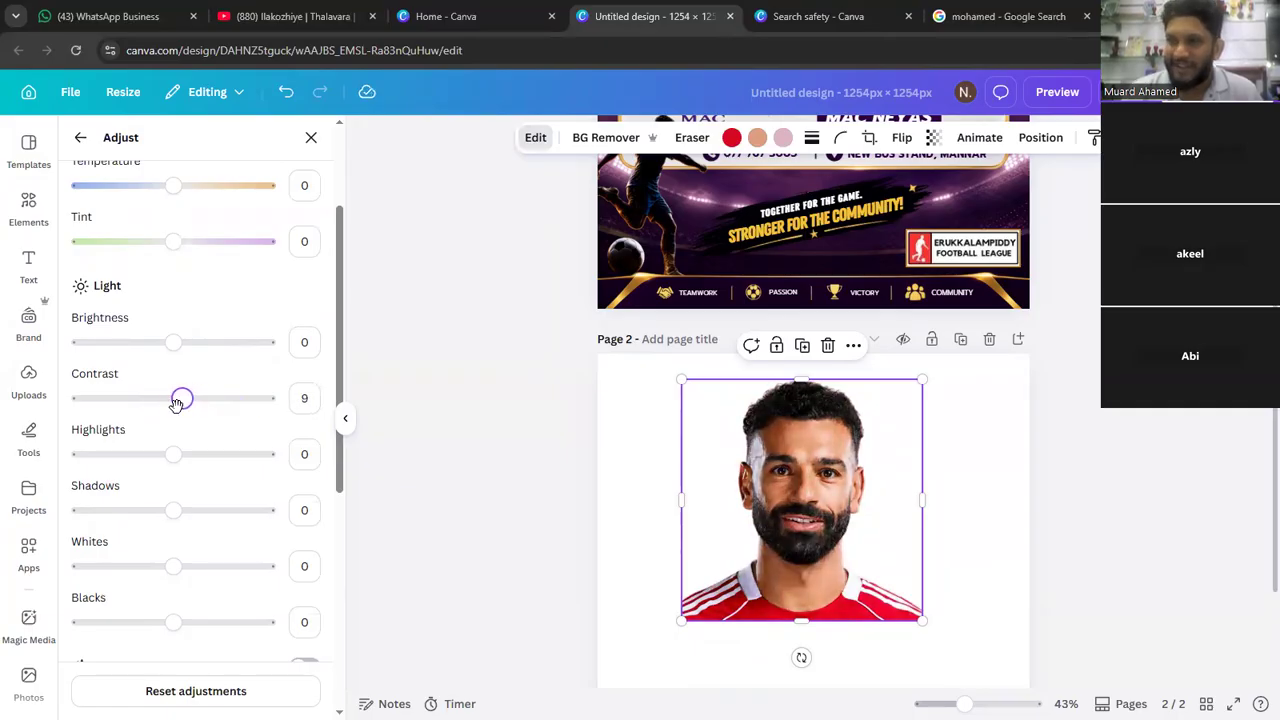
drag(176, 457, 190, 486)
scroll(192, 510, down, 2)
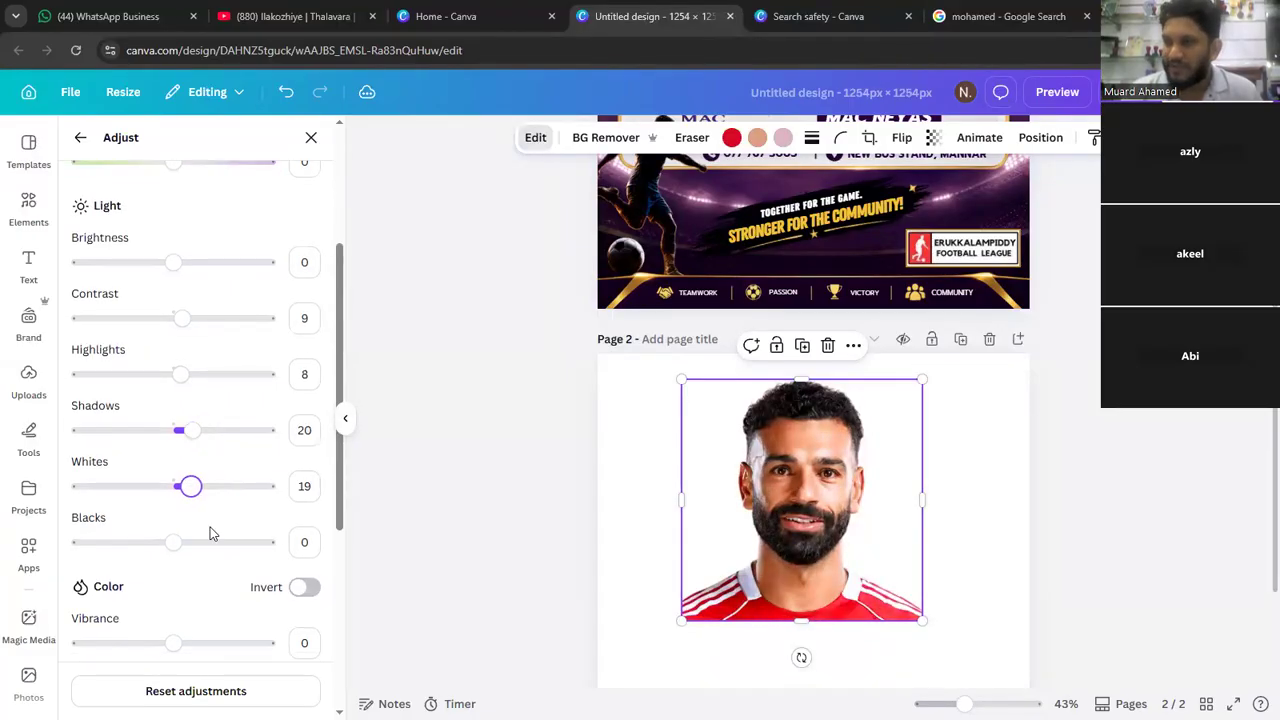
drag(187, 538, 206, 486)
mouse_move(189, 431)
mouse_down()
mouse_move(220, 431)
mouse_move(191, 432)
mouse_up()
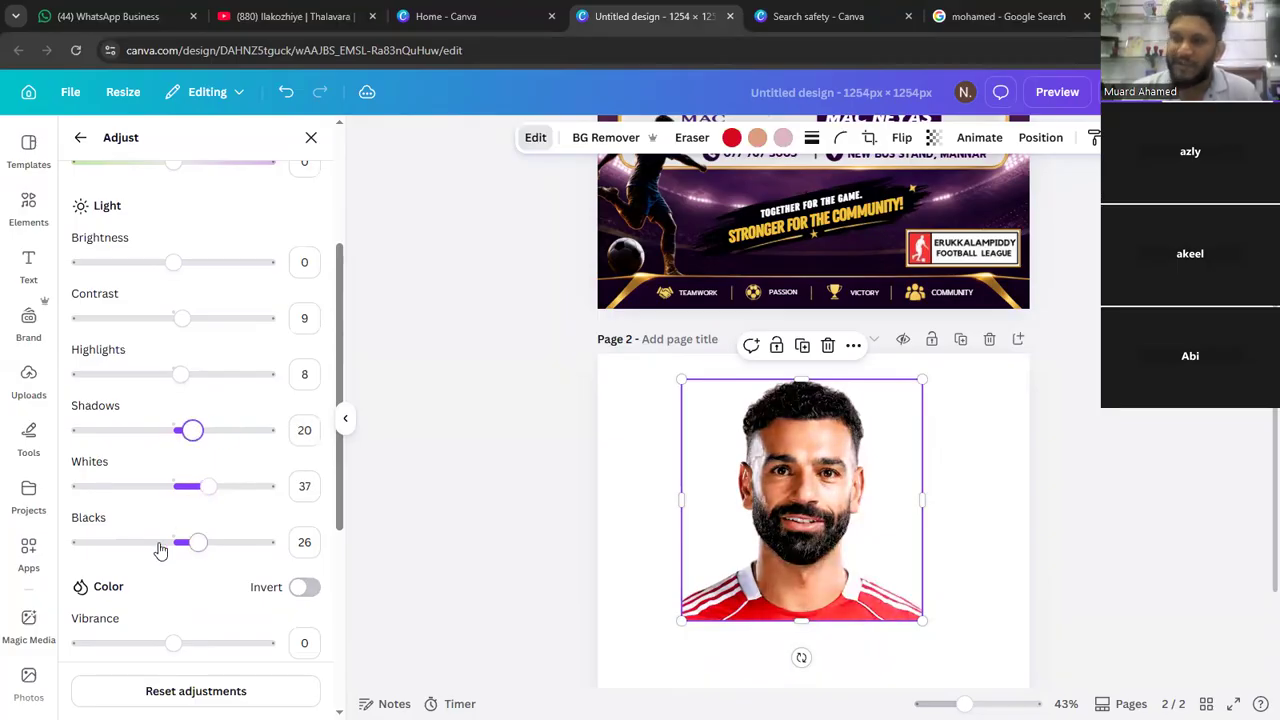
drag(176, 263, 157, 292)
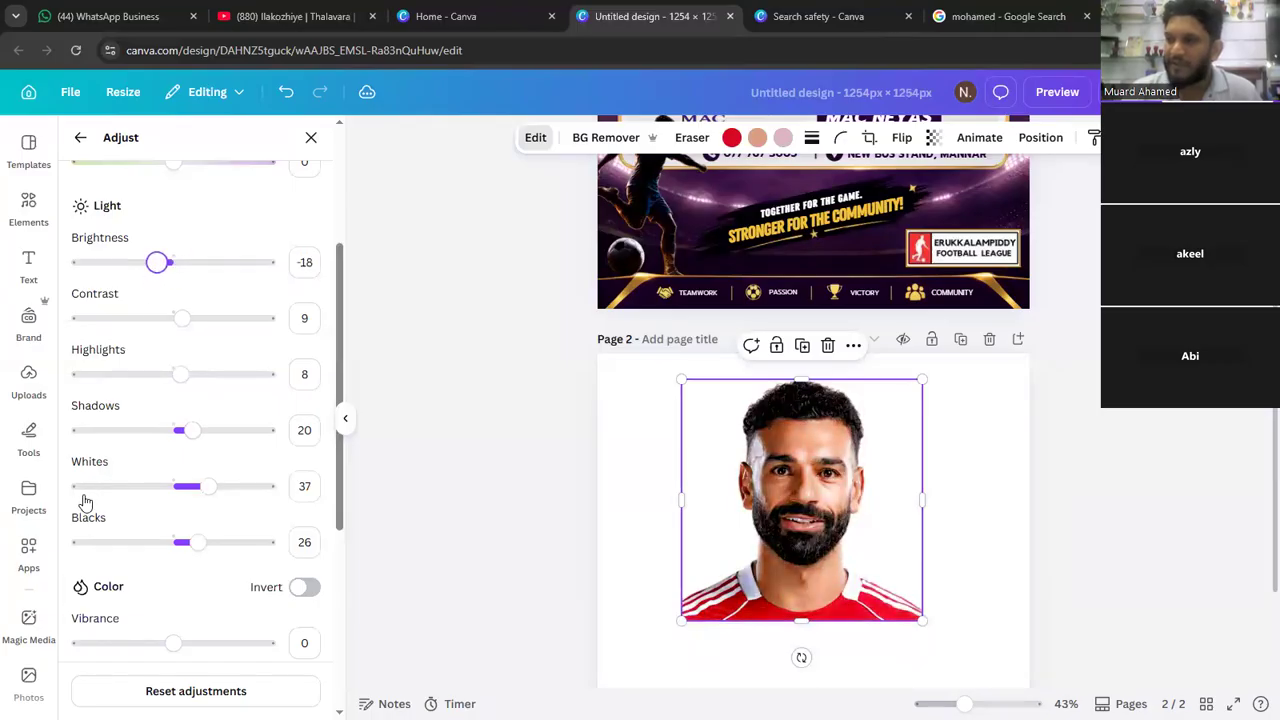
- Try the colour inversion on the portrait and switch it off again
scroll(130, 420, down, 1)
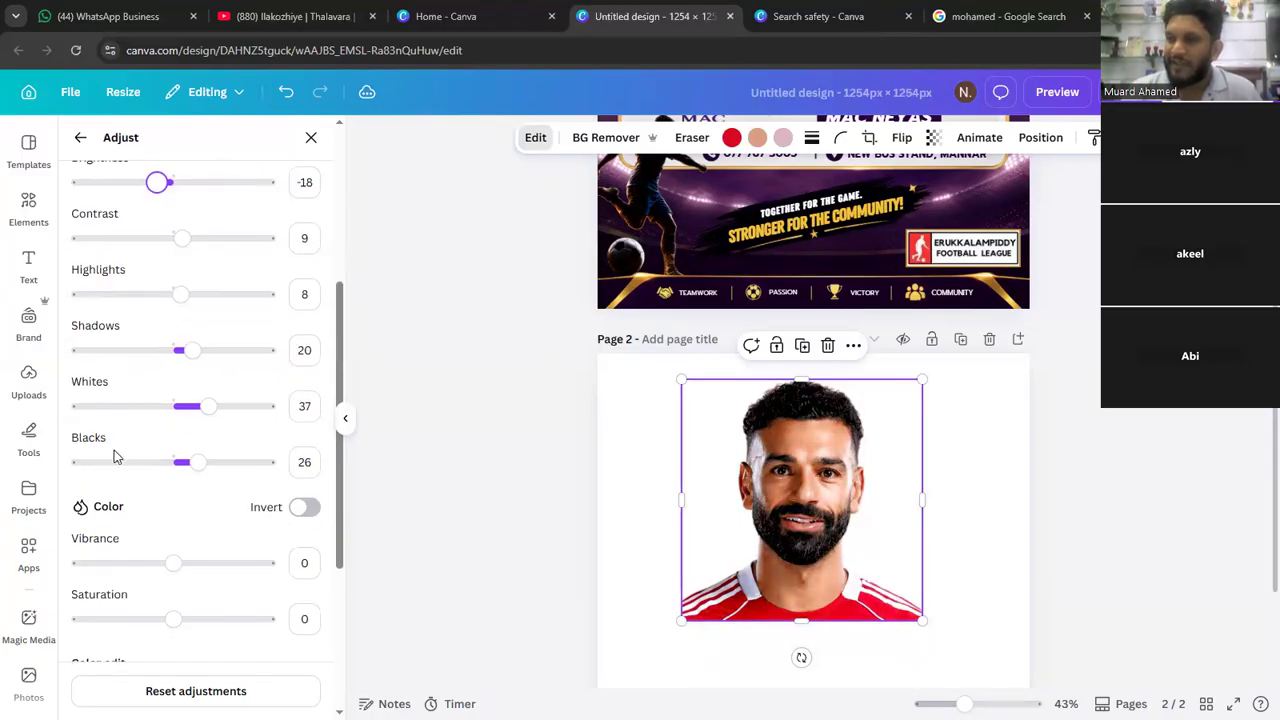
click(305, 509)
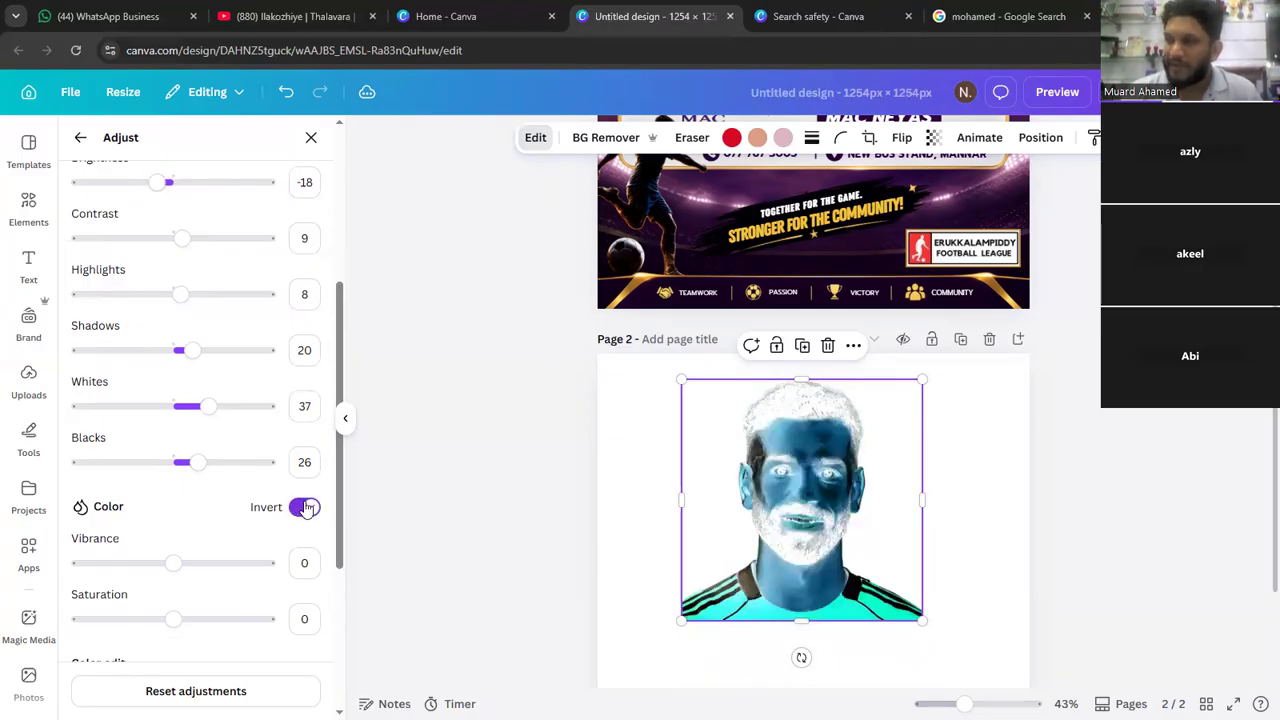
click(305, 508)
click(305, 508)
click(305, 508)
- Set the portrait's saturation to 4 and blacks to 64, with the red tone chosen for colour editing
scroll(100, 506, down, 1)
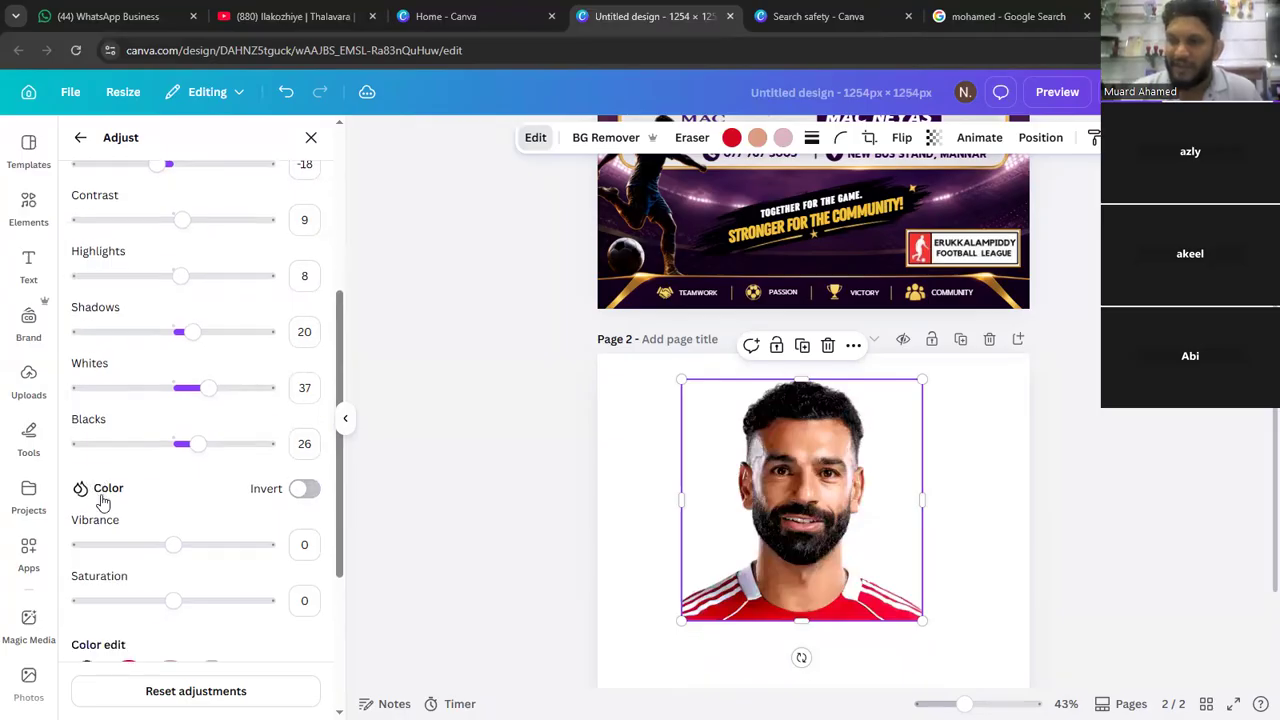
drag(184, 539, 177, 569)
click(128, 626)
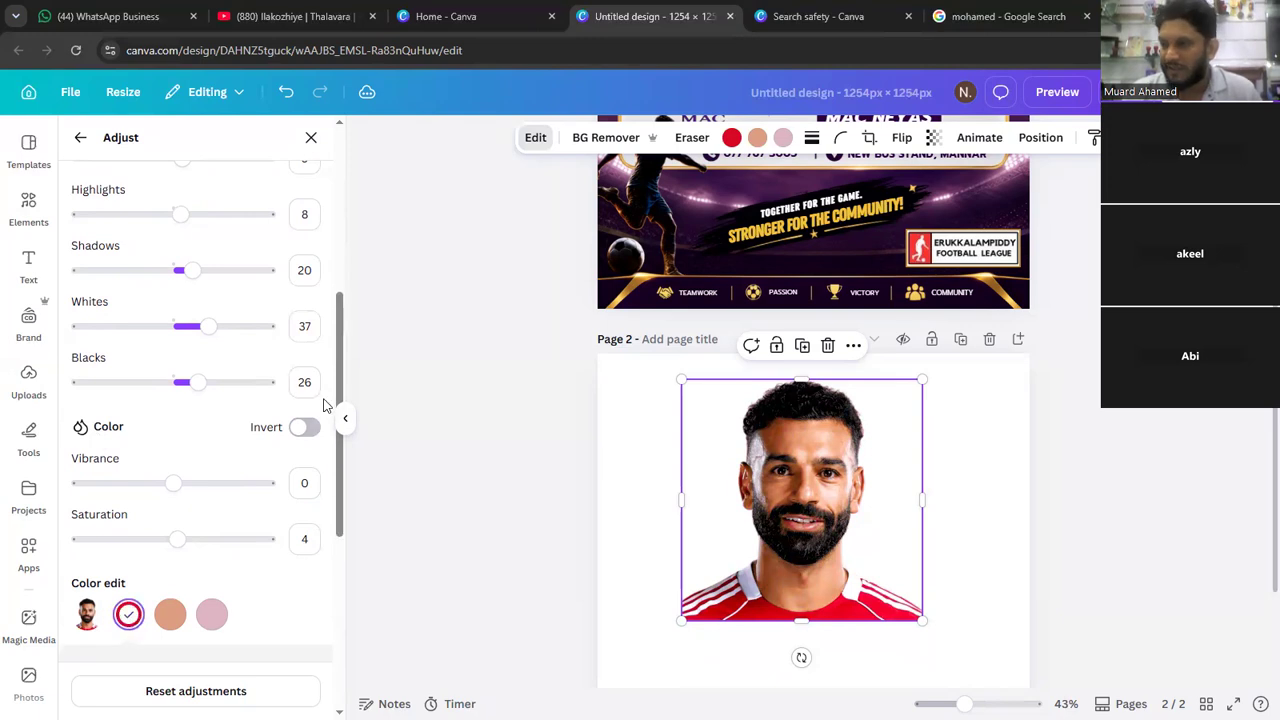
drag(200, 383, 233, 383)
- Shift the hue of the portrait's tan and pink tones, setting the pink tone's hue to -23
scroll(128, 626, down, 2)
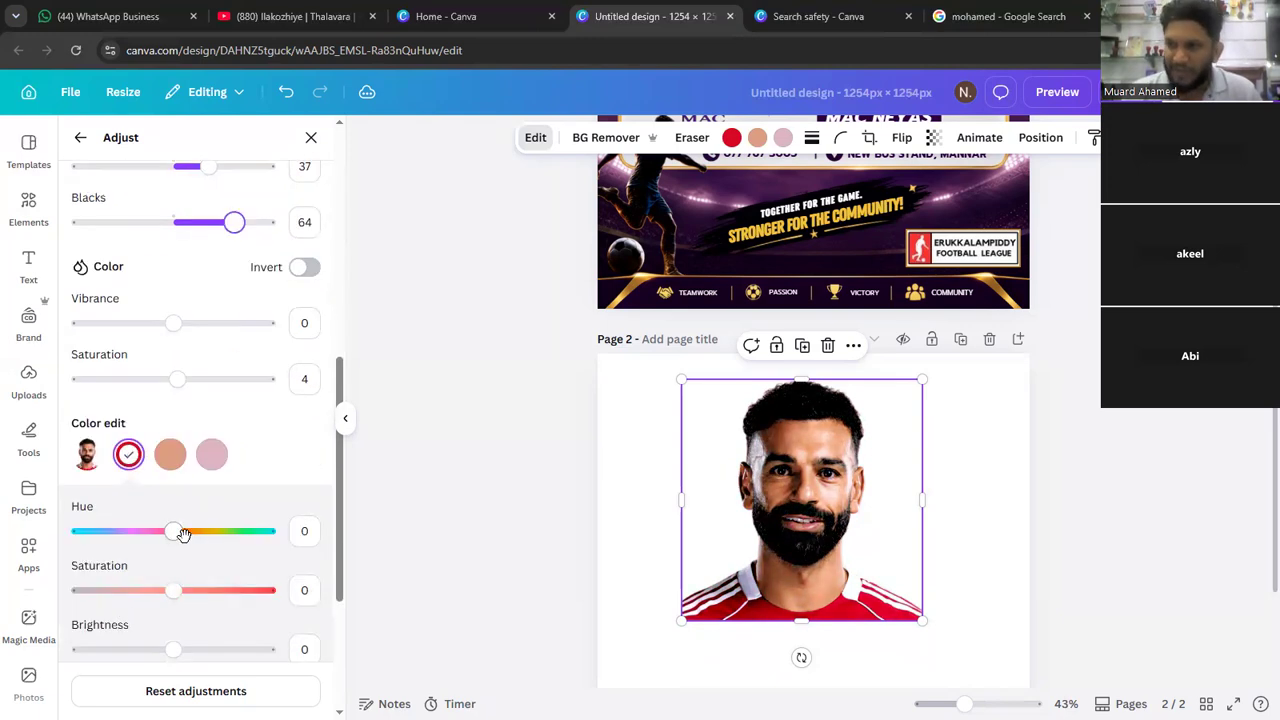
drag(185, 537, 151, 530)
click(170, 455)
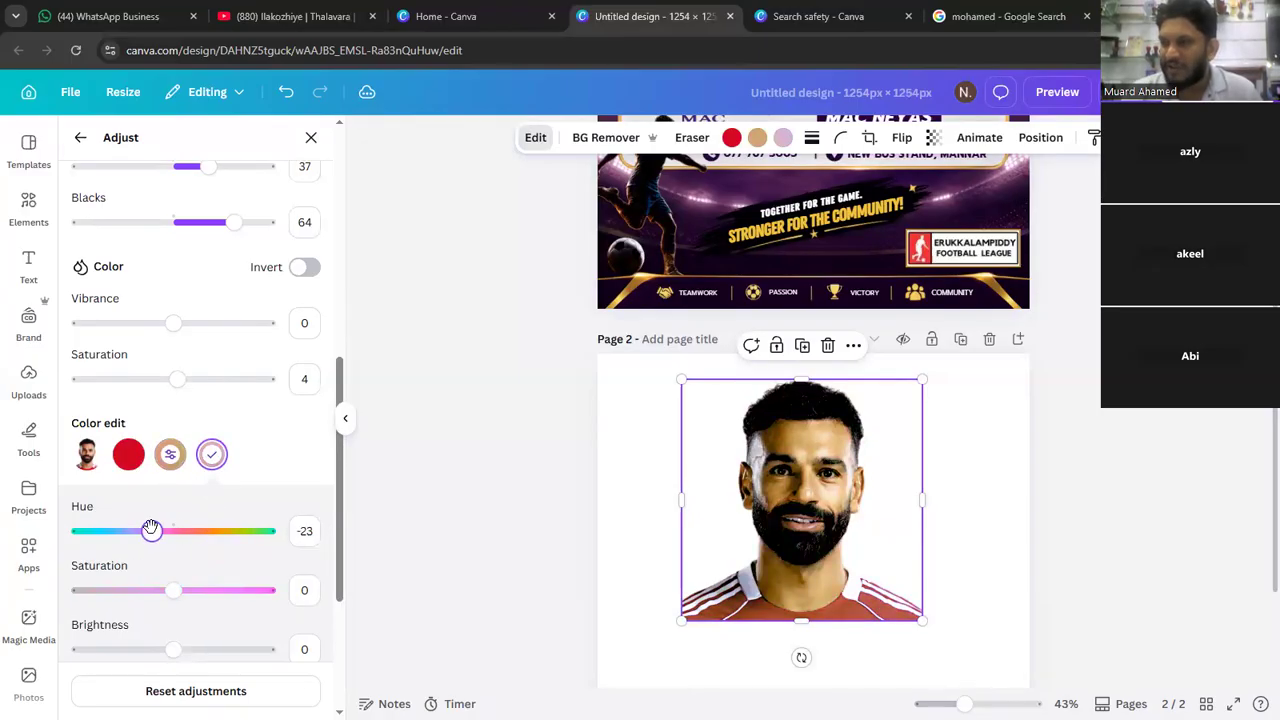
- Try a sharpness change on the portrait and reset all adjustments
scroll(147, 540, down, 1)
scroll(147, 540, down, 1)
scroll(168, 505, down, 2)
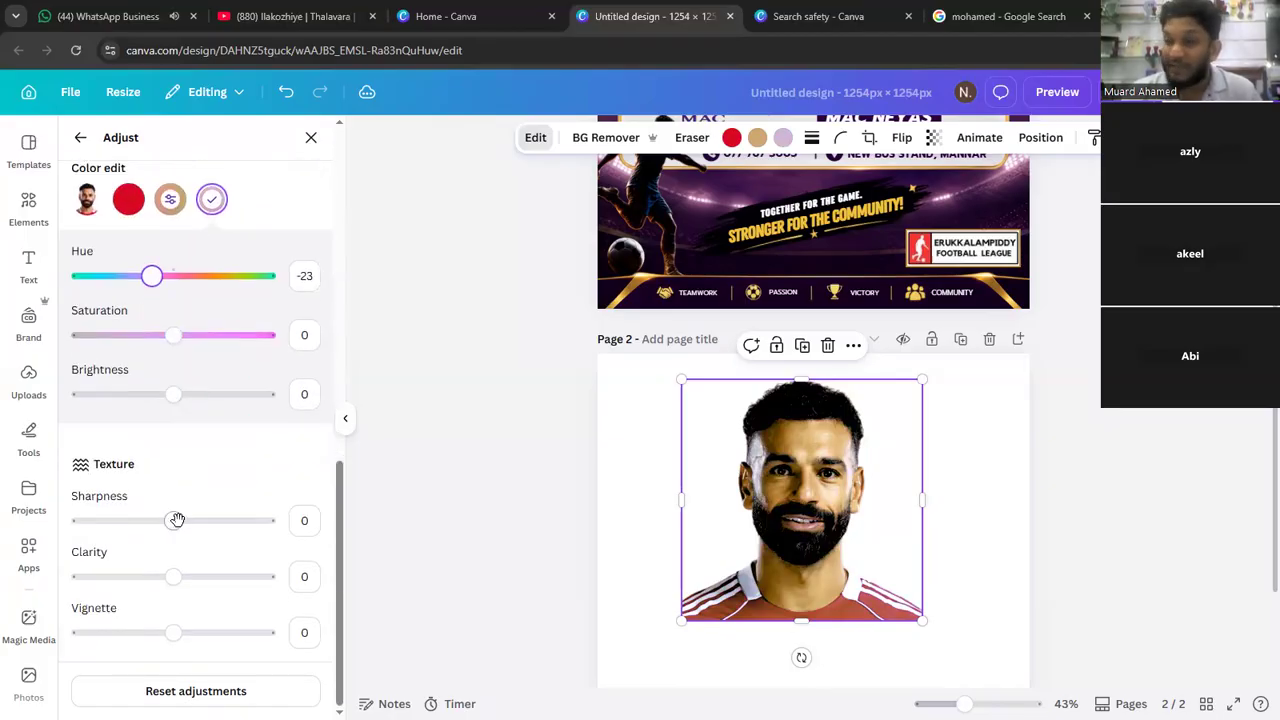
drag(228, 523, 146, 520)
click(193, 691)
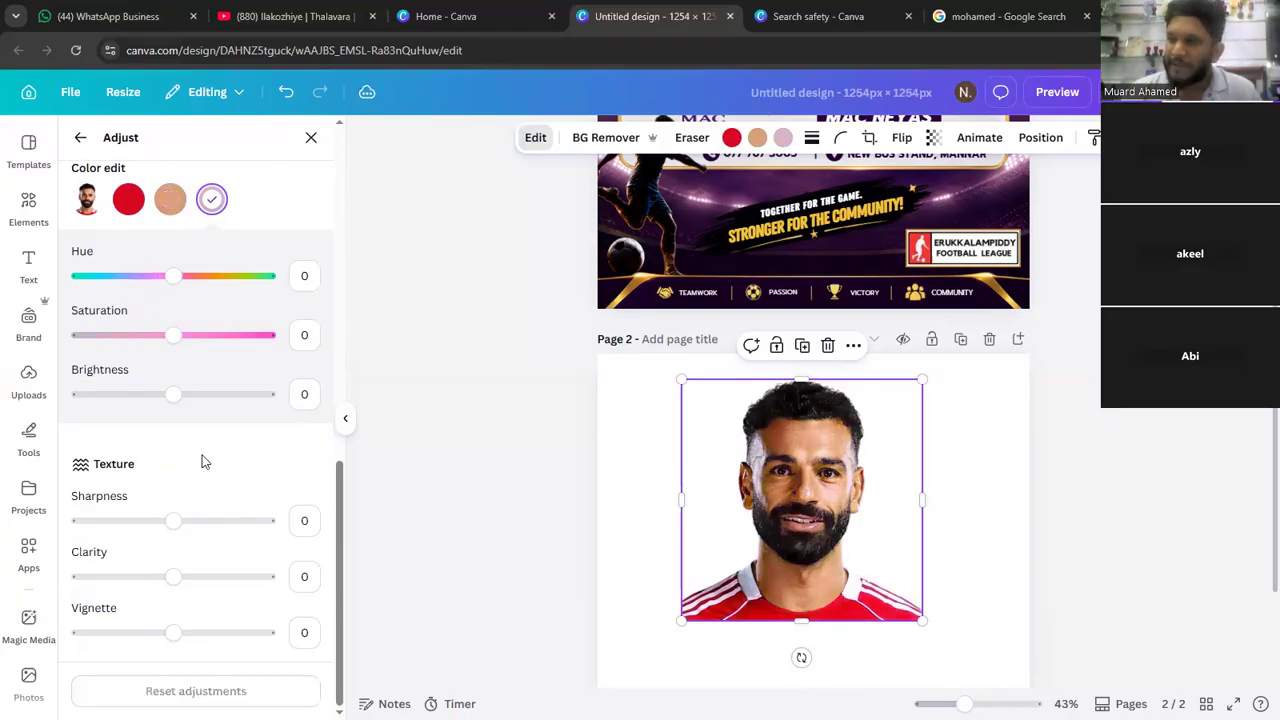
- Try Auto-adjust on the whole portrait and turn it off again
scroll(196, 423, up, 15)
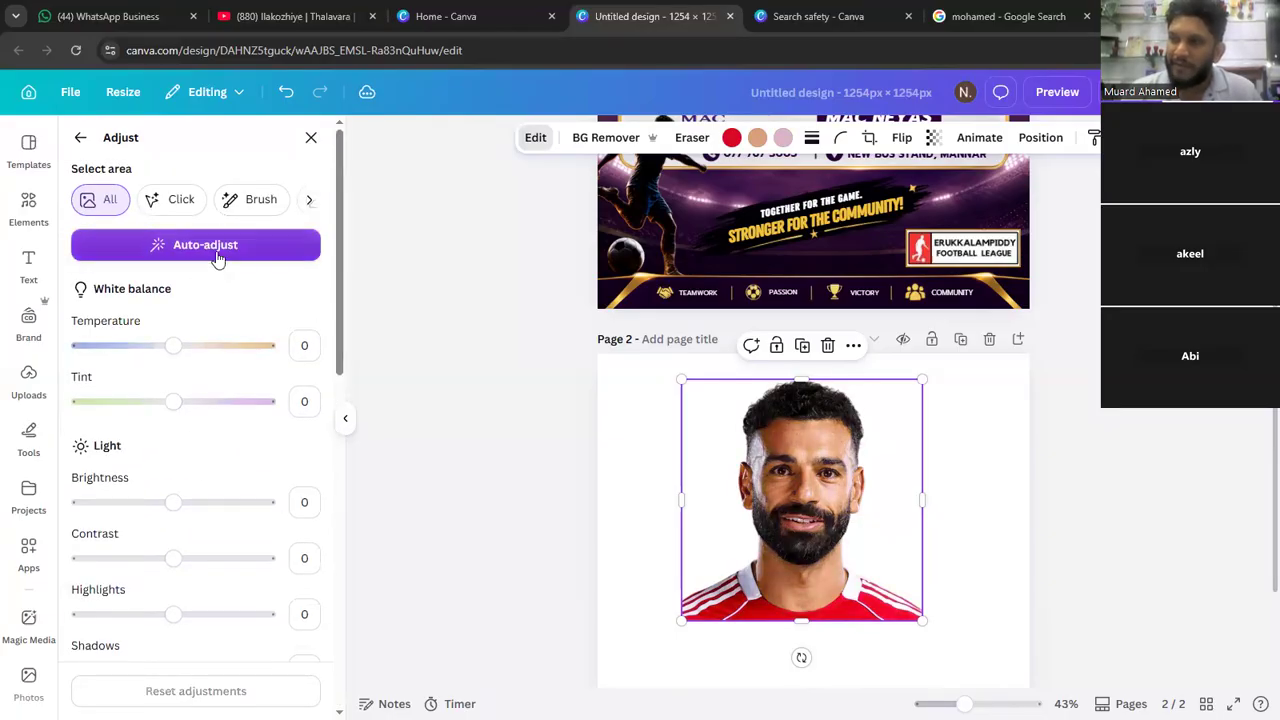
click(228, 250)
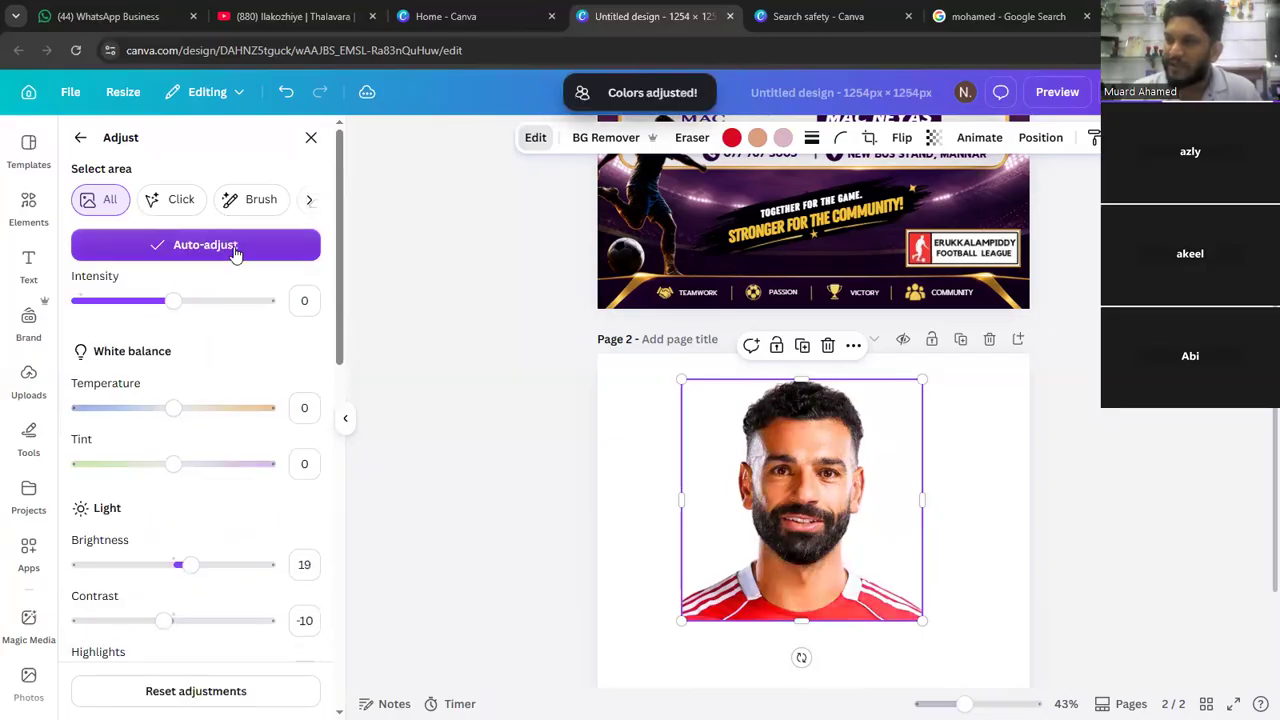
click(235, 250)
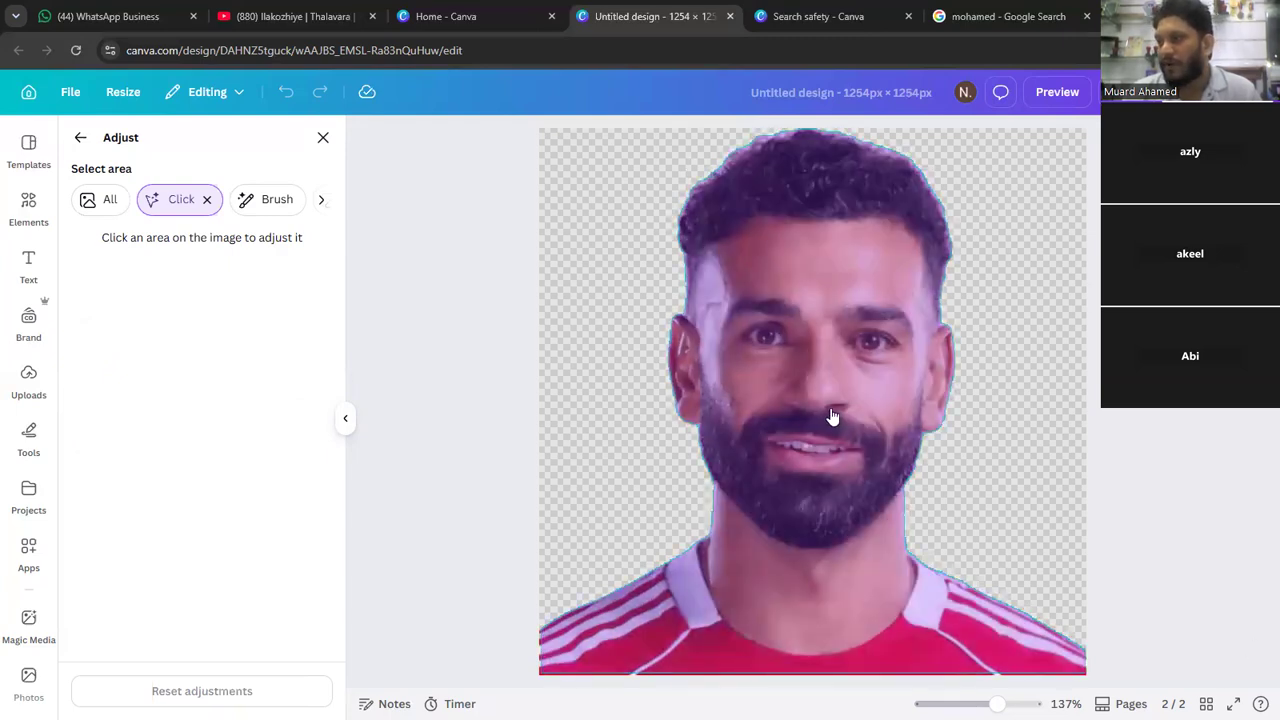
- Brush over the player's right eye at size 40 and set that area's temperature to 54, tint to 100 and brightness to -83
click(323, 203)
click(82, 209)
click(264, 199)
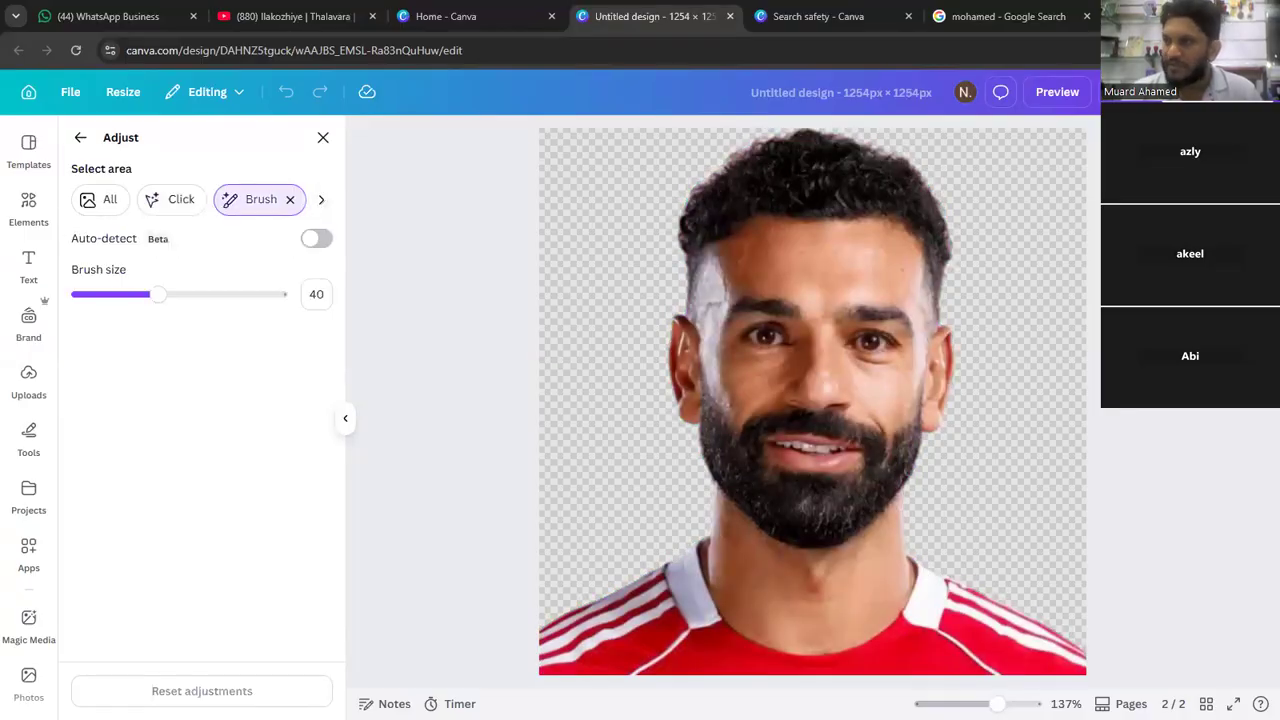
click(762, 340)
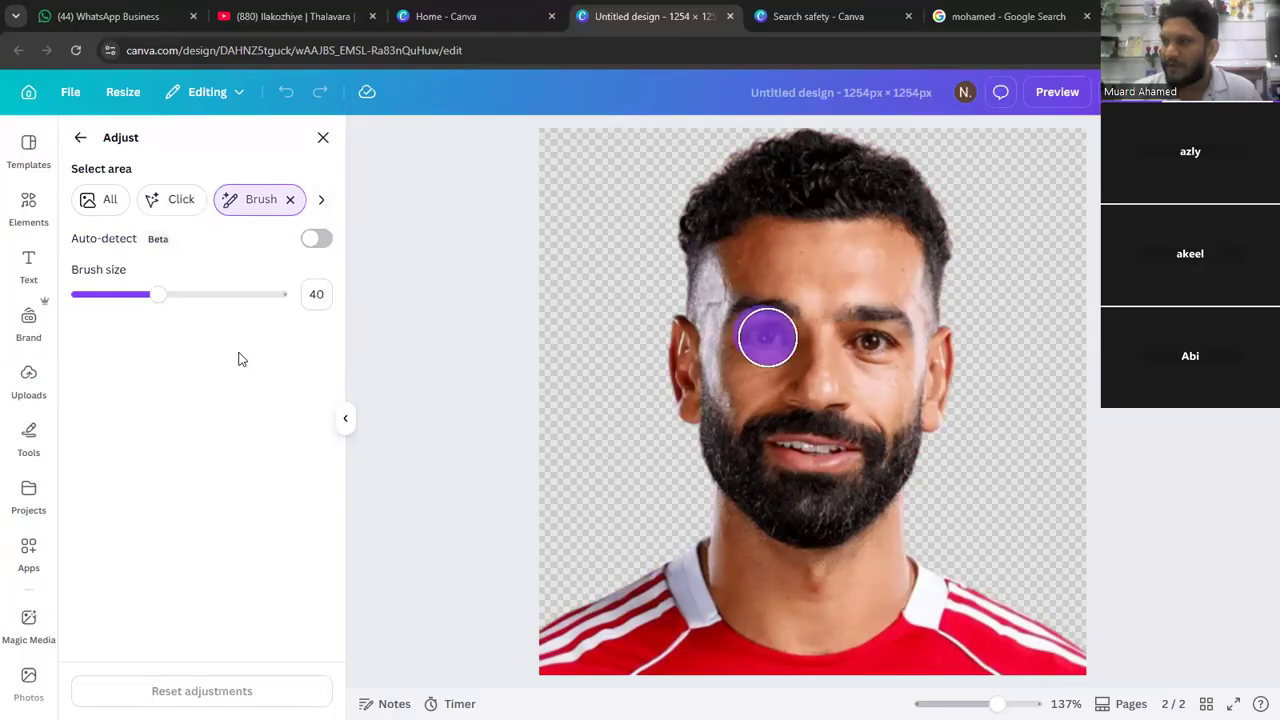
mouse_move(165, 395)
mouse_down()
mouse_move(220, 401)
mouse_move(143, 405)
mouse_move(174, 420)
mouse_move(97, 430)
mouse_move(225, 447)
mouse_move(170, 453)
mouse_move(311, 458)
mouse_up()
mouse_move(174, 552)
mouse_down()
mouse_move(480, 517)
mouse_move(96, 437)
mouse_up()
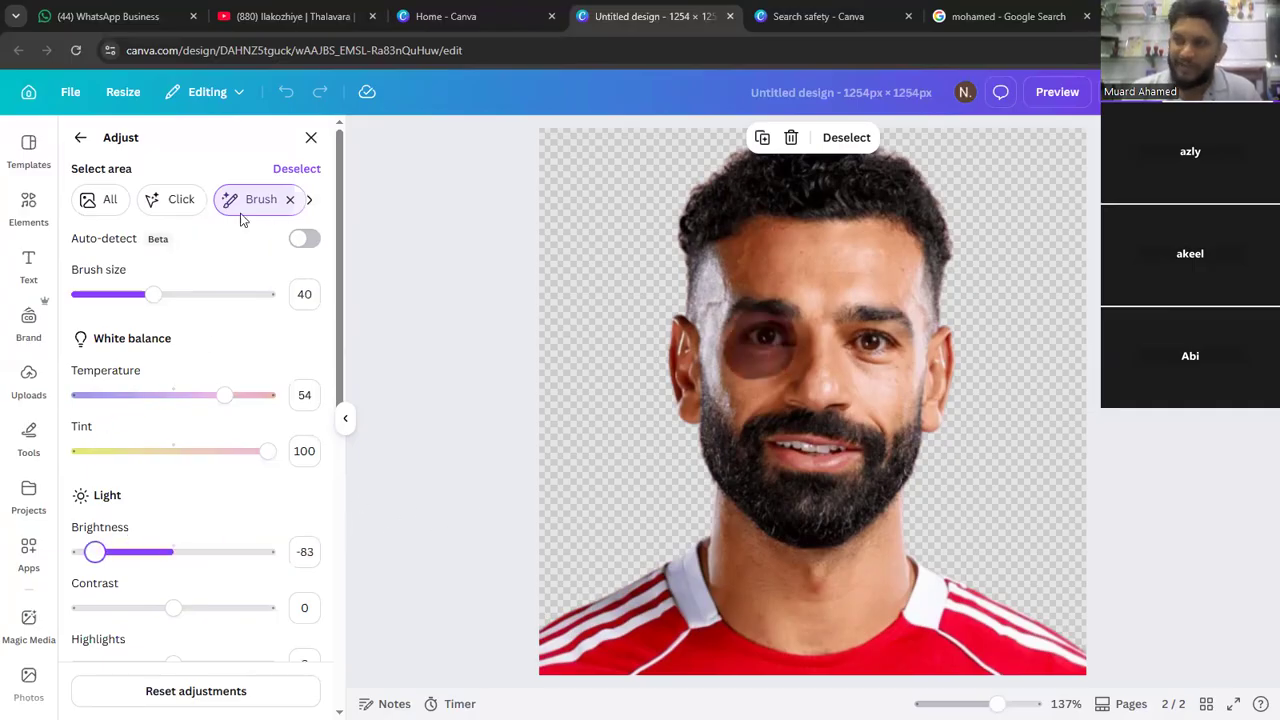
- Preview the Foreground and Background area selections on the portrait and deselect the area
click(309, 200)
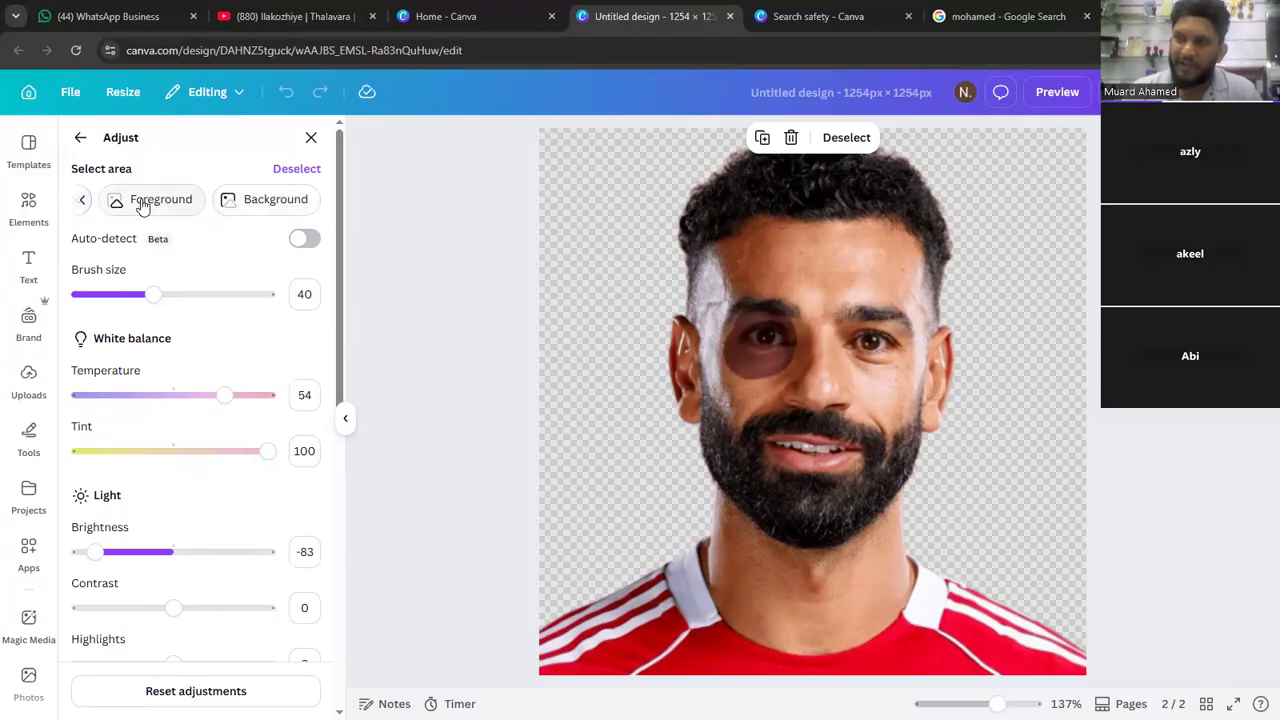
click(145, 200)
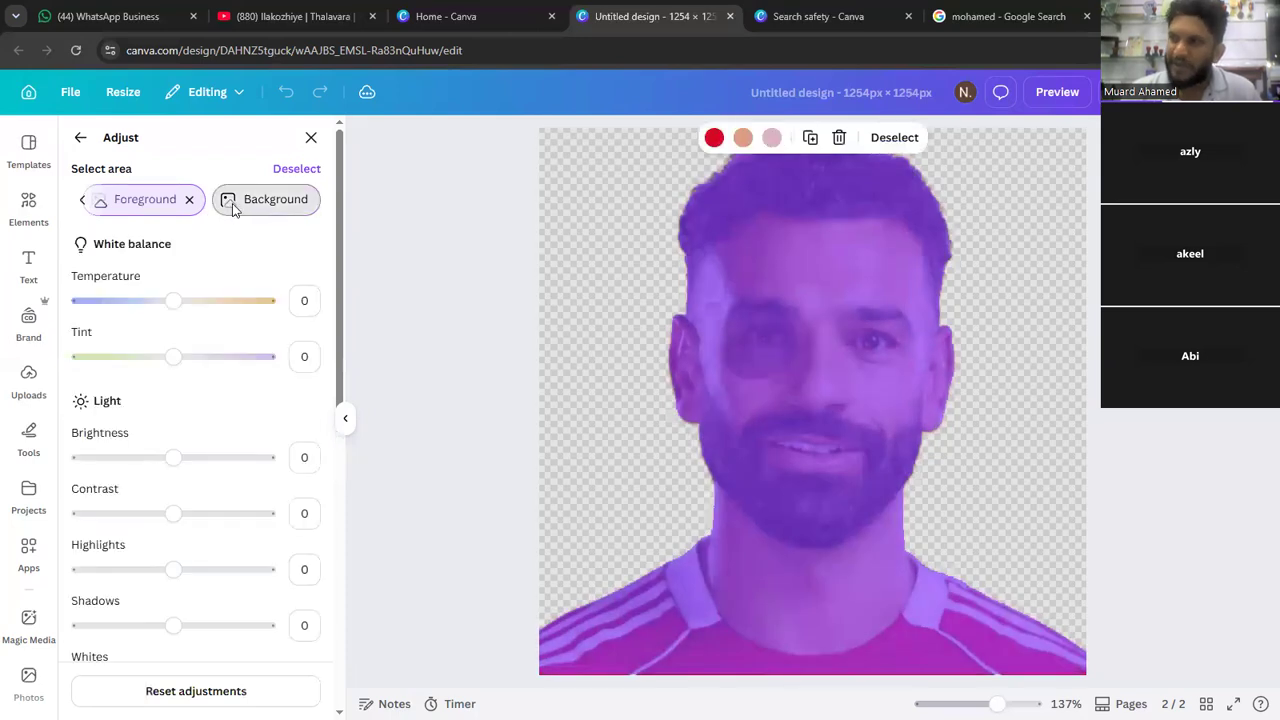
click(233, 208)
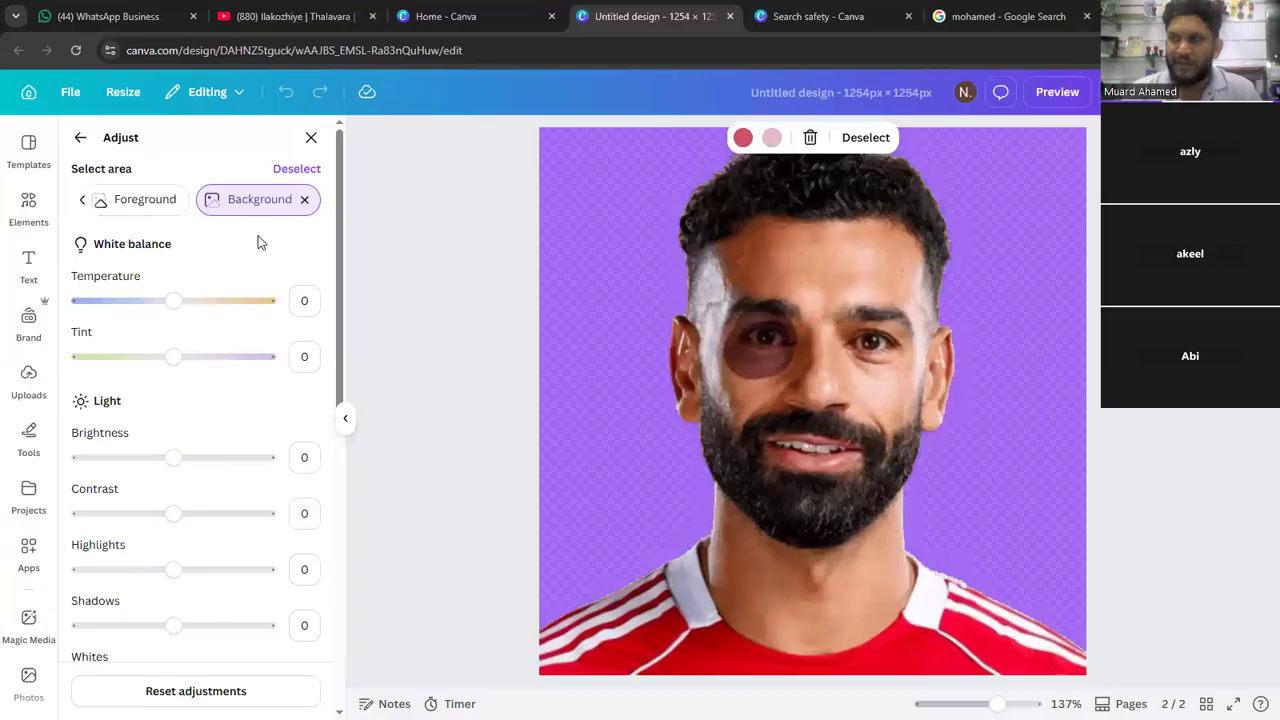
click(309, 170)
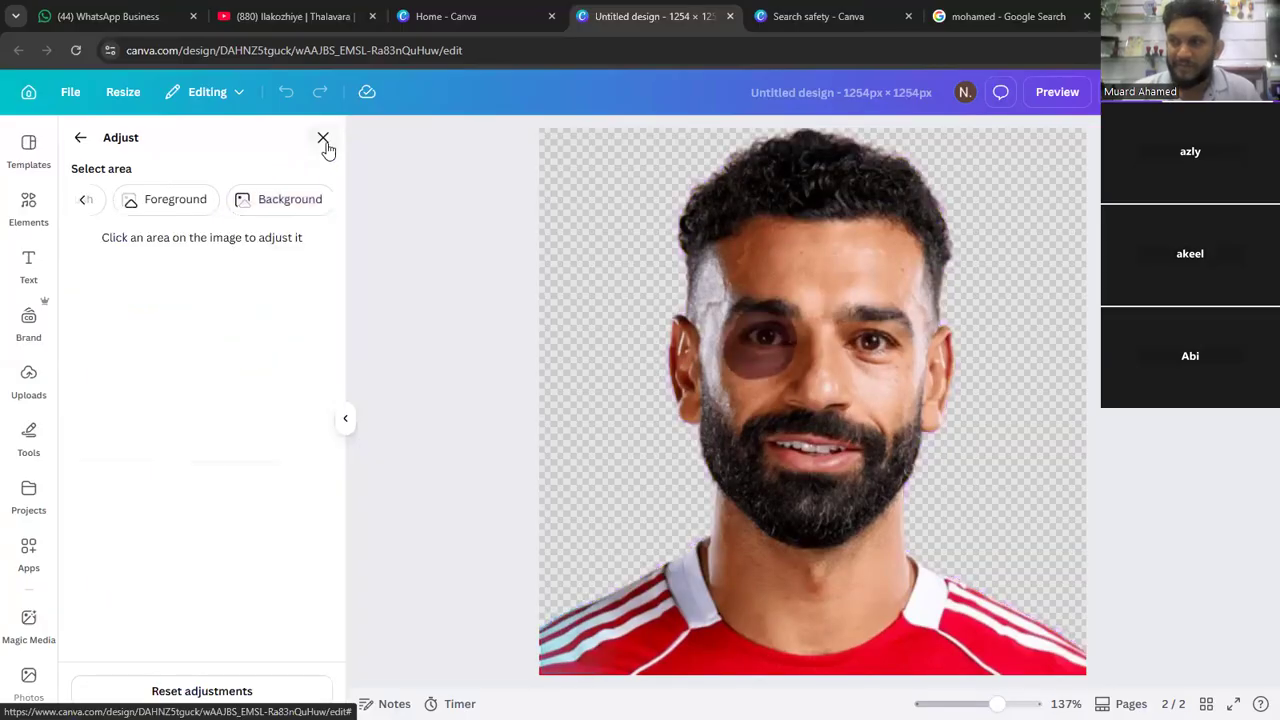
- Reopen the portrait's image editing options and apply Upscale to it
click(530, 137)
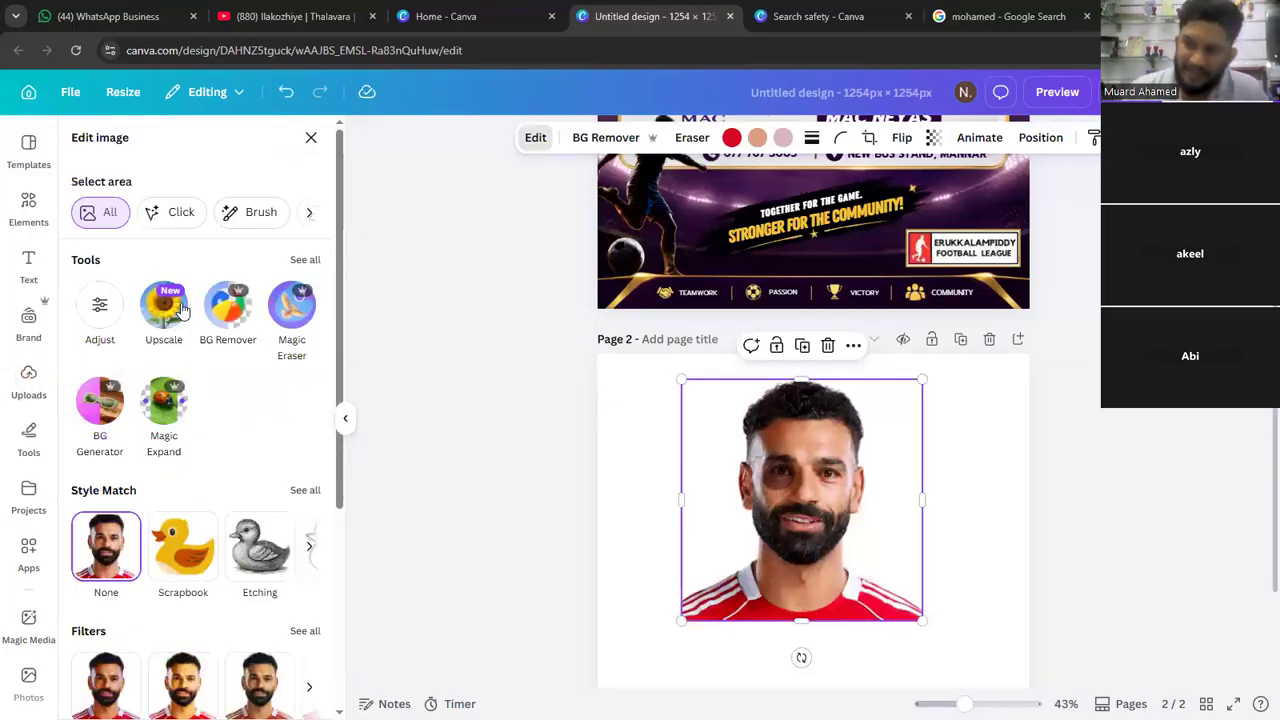
click(165, 308)
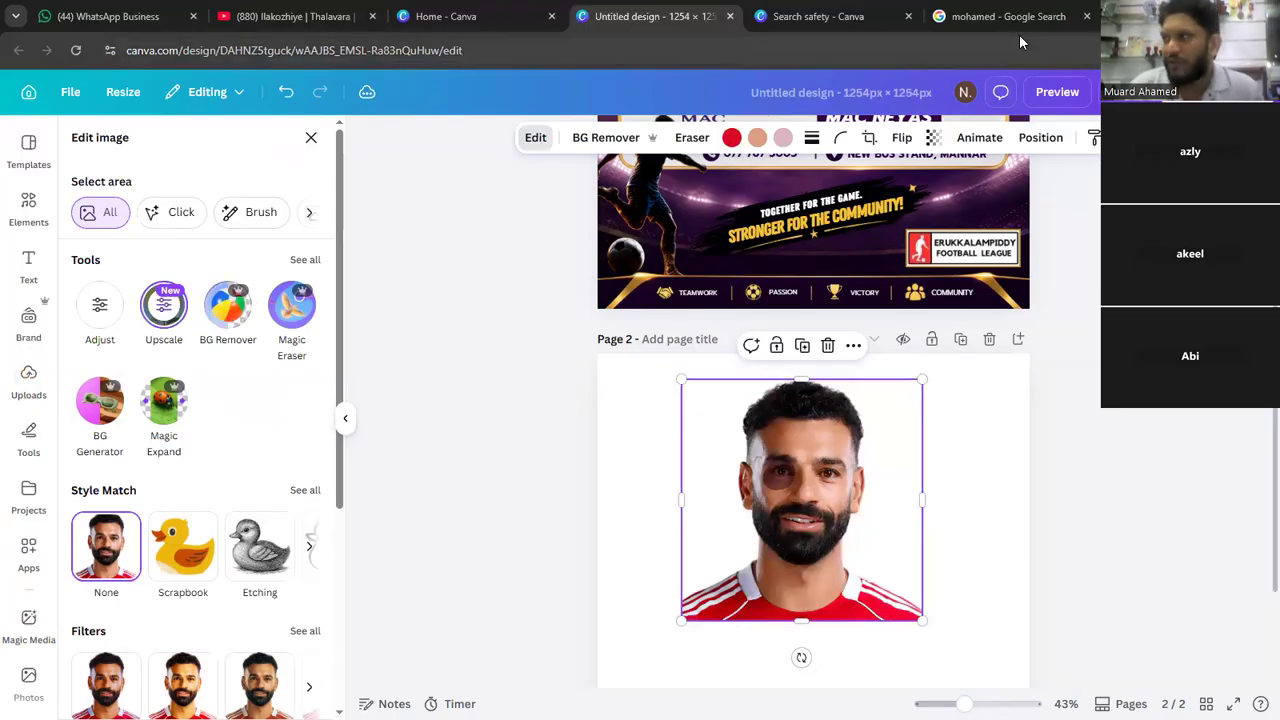
- Switch to the Google search page, search for "catout" and open the Cutout.Pro website from the results
click(955, 17)
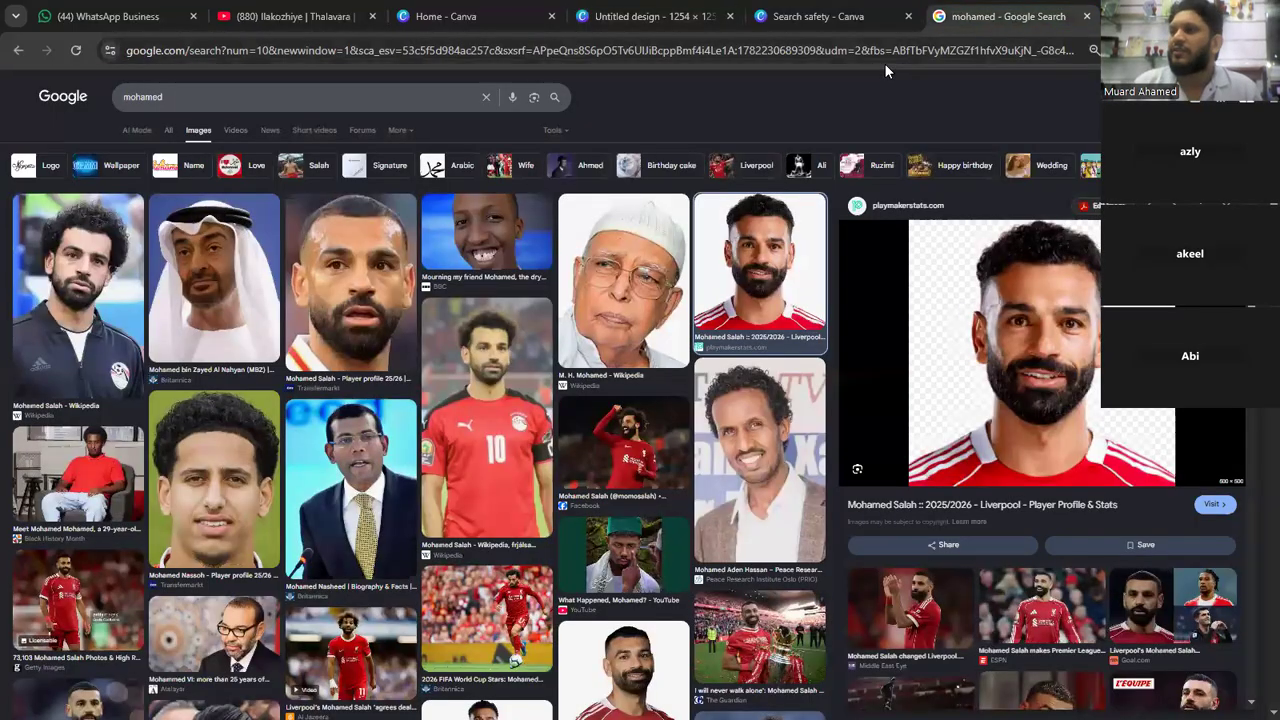
click(902, 58)
text(ca)
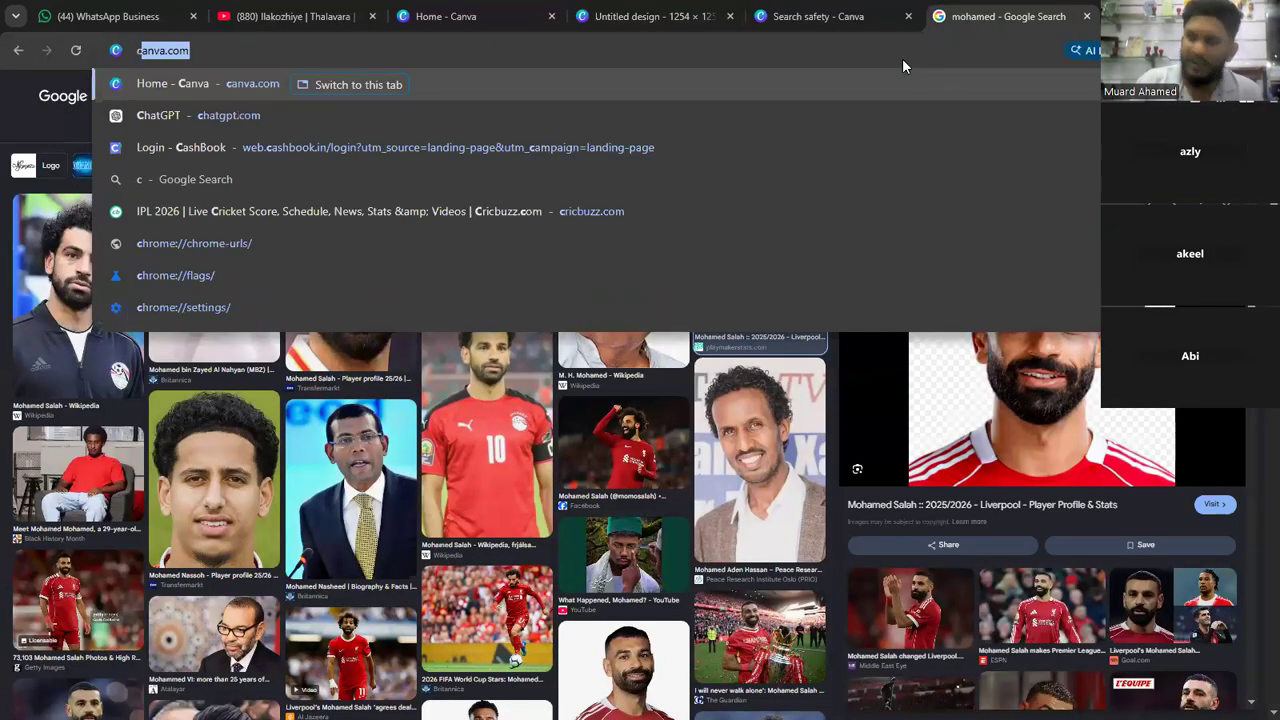
text(t)
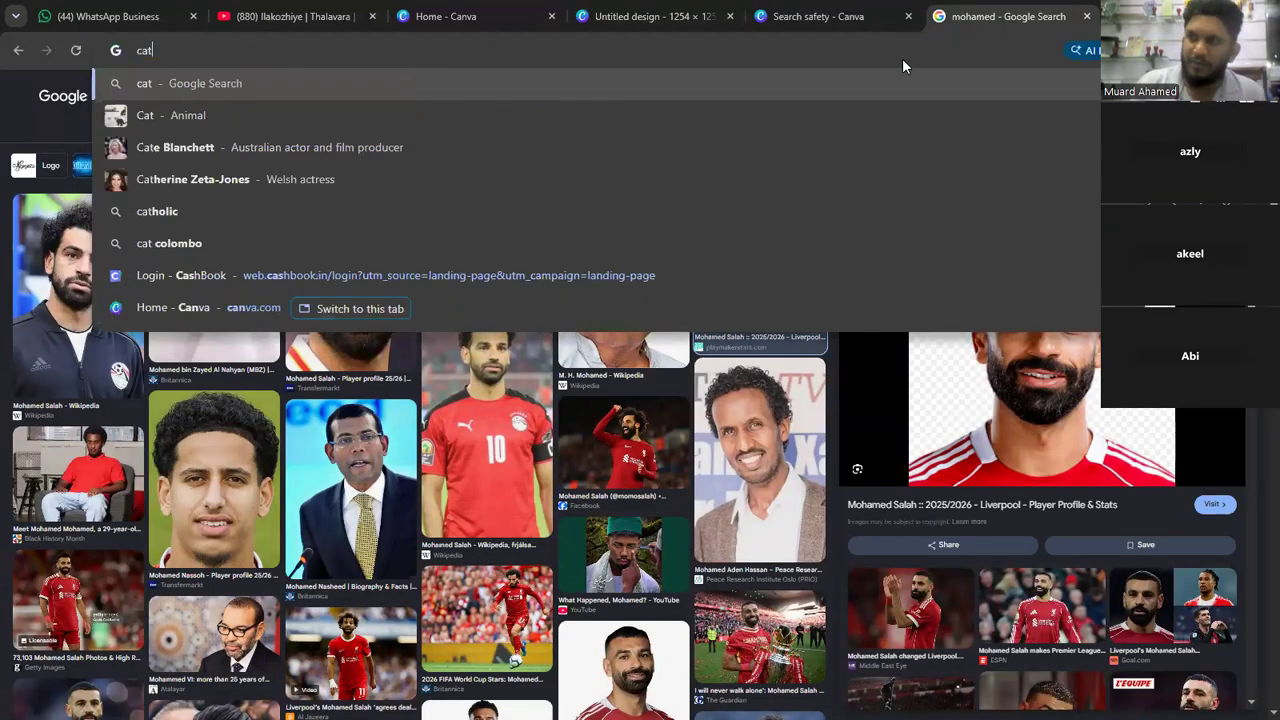
text(out)
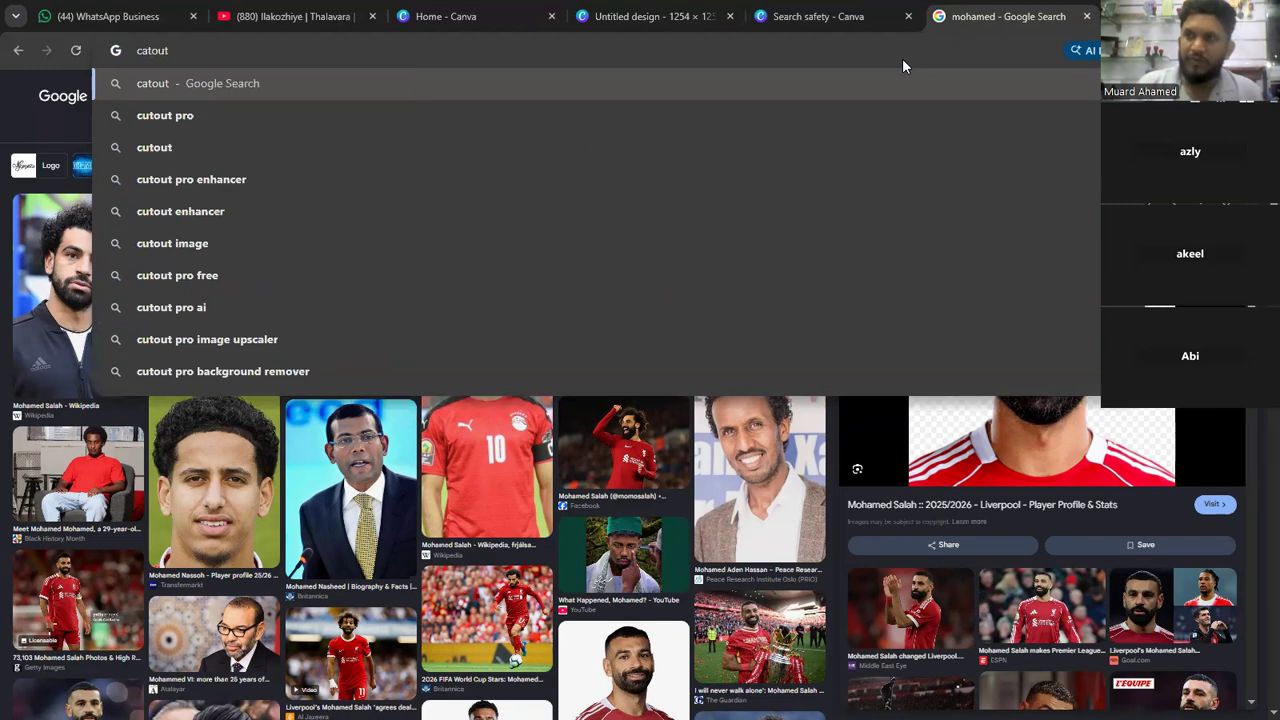
key(Return)
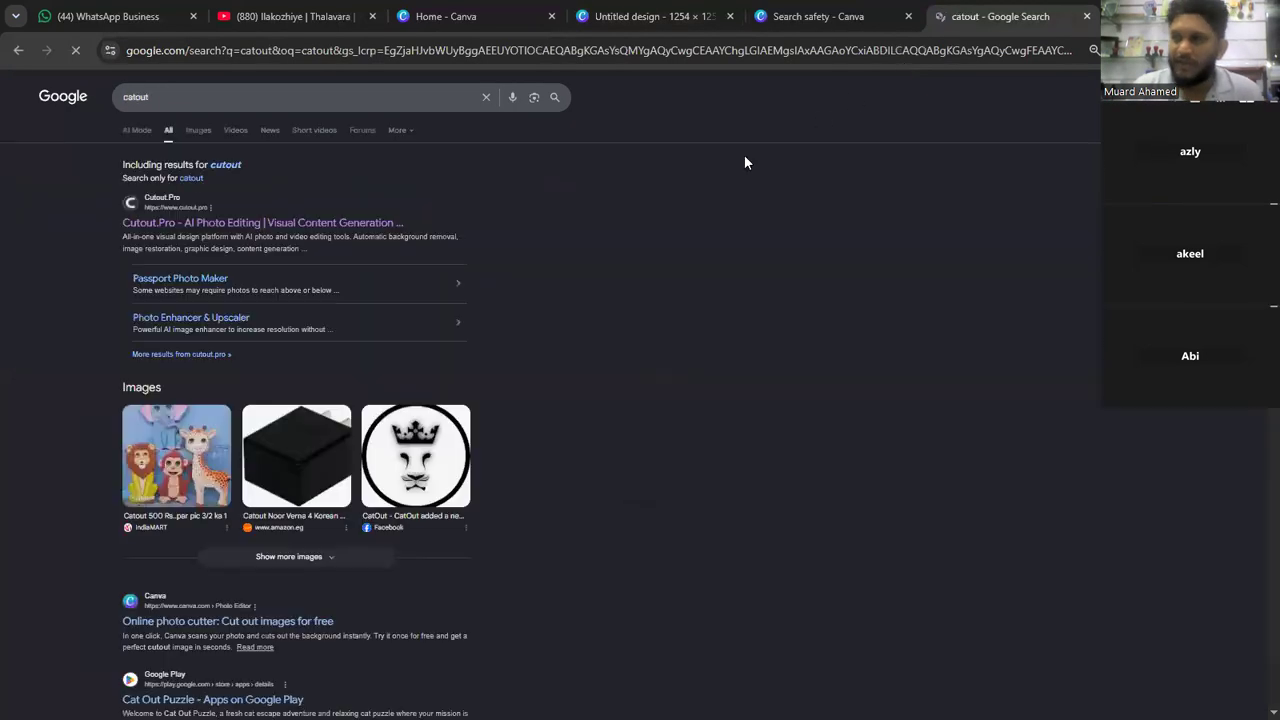
click(195, 224)
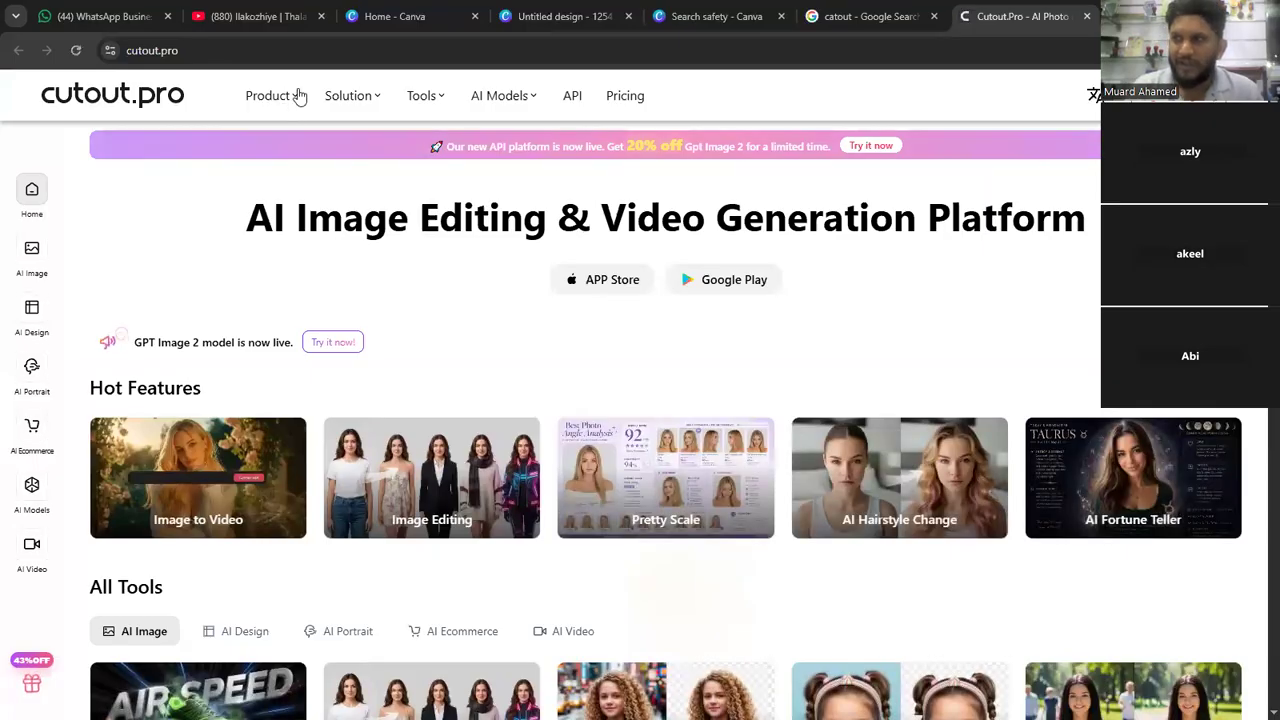
mouse_move(298, 95)
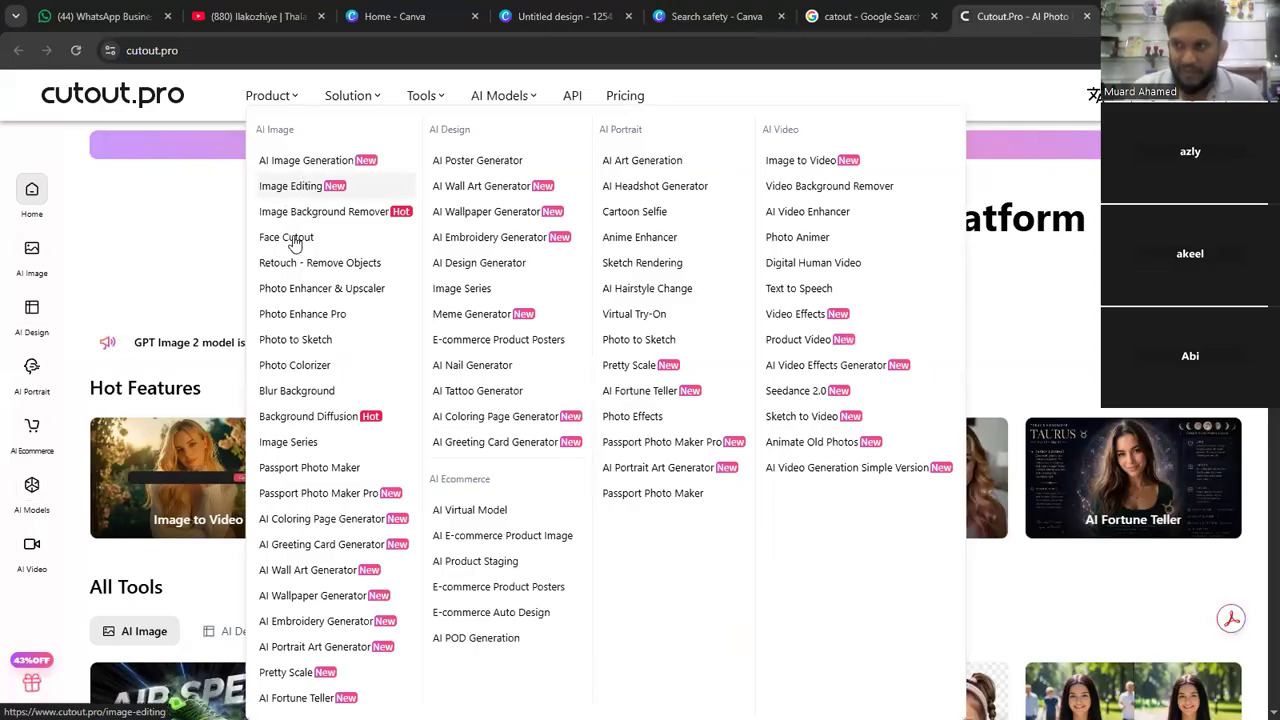
click(320, 292)
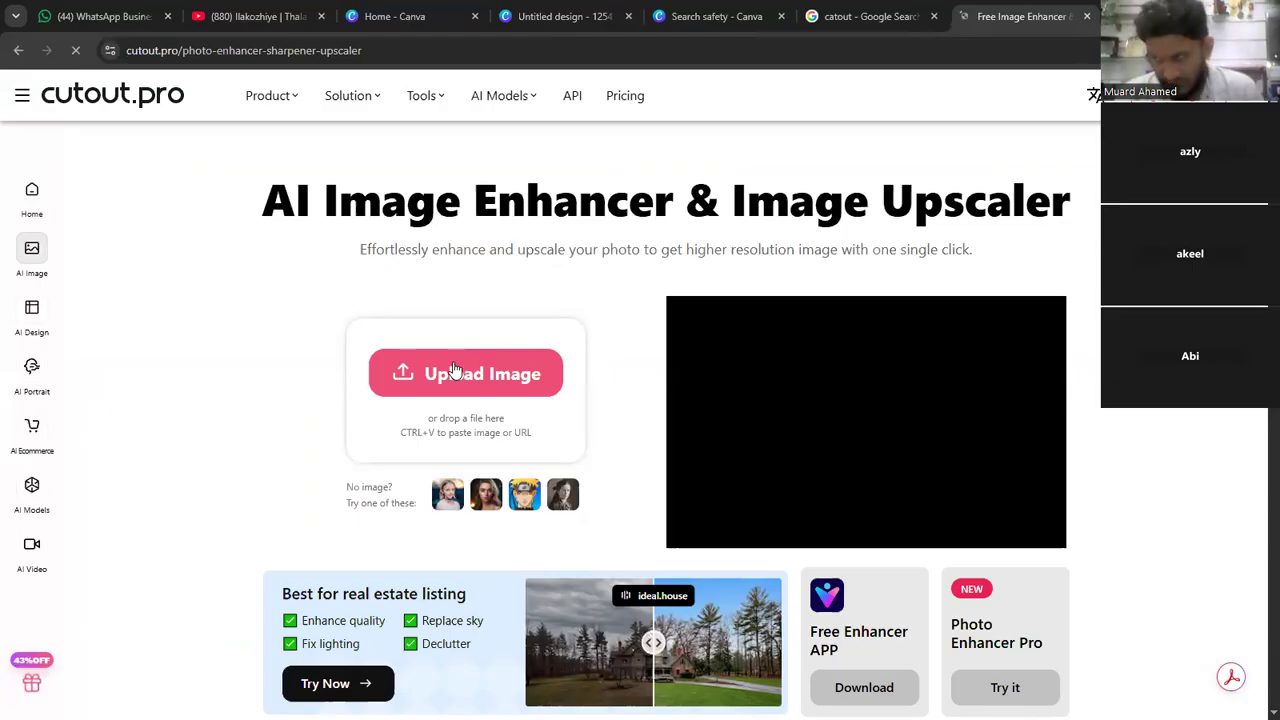
click(406, 352)
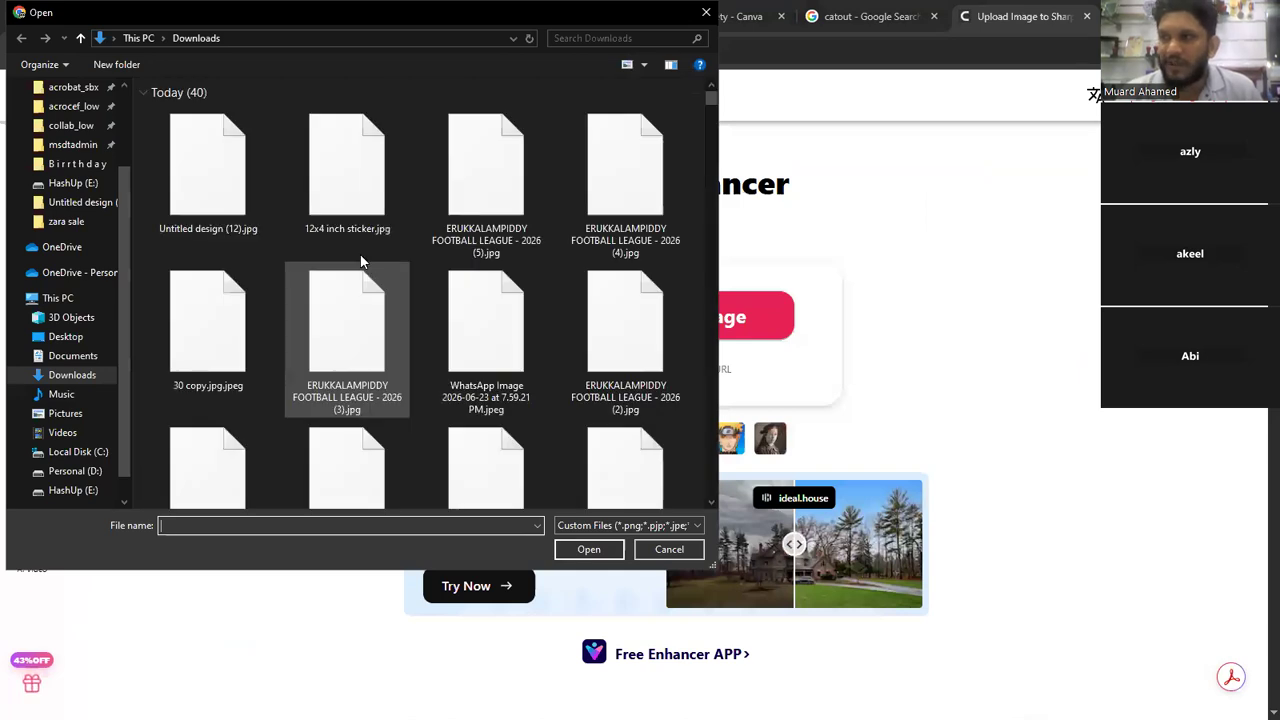
scroll(358, 253, down, 3)
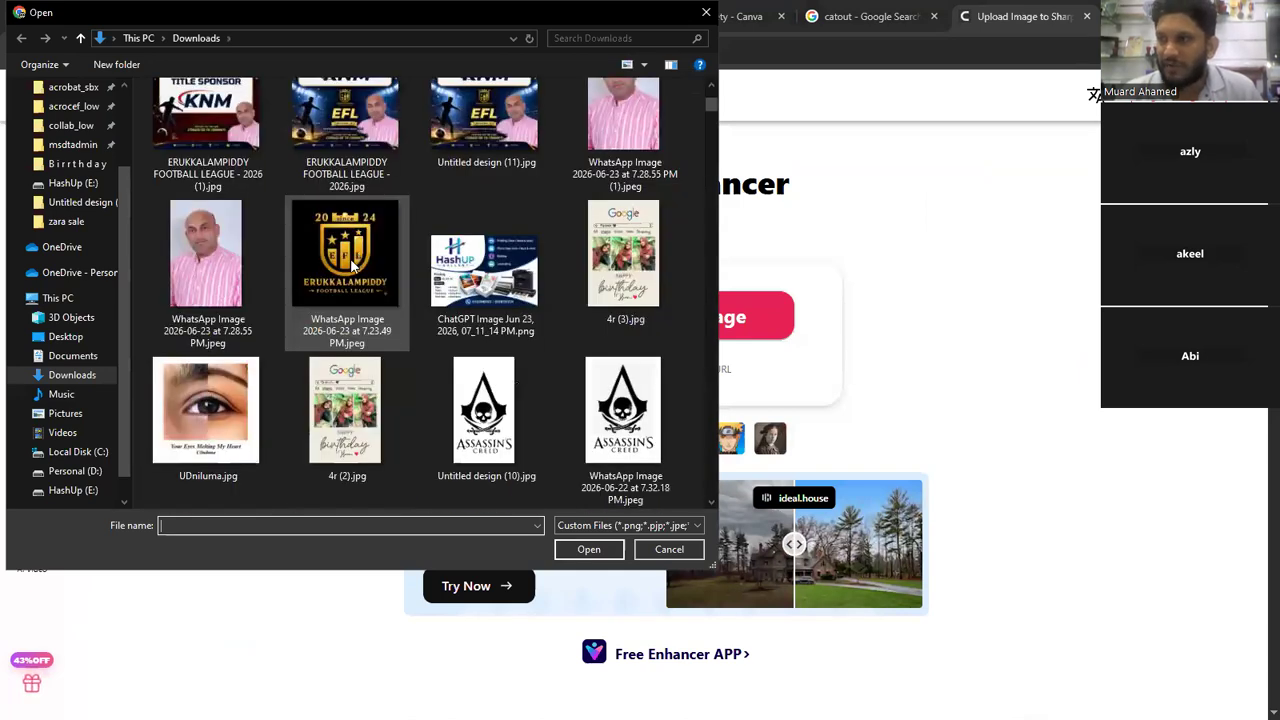
scroll(352, 265, down, 5)
scroll(350, 275, down, 5)
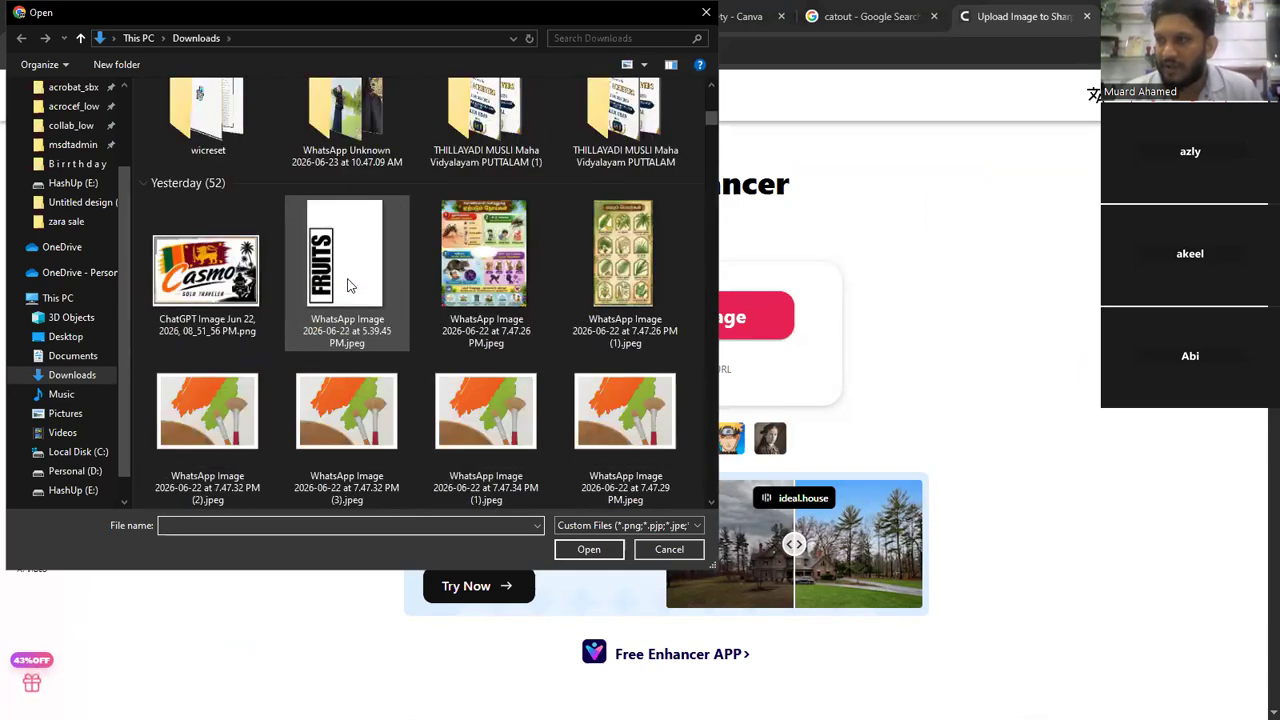
scroll(348, 286, down, 5)
scroll(348, 285, down, 5)
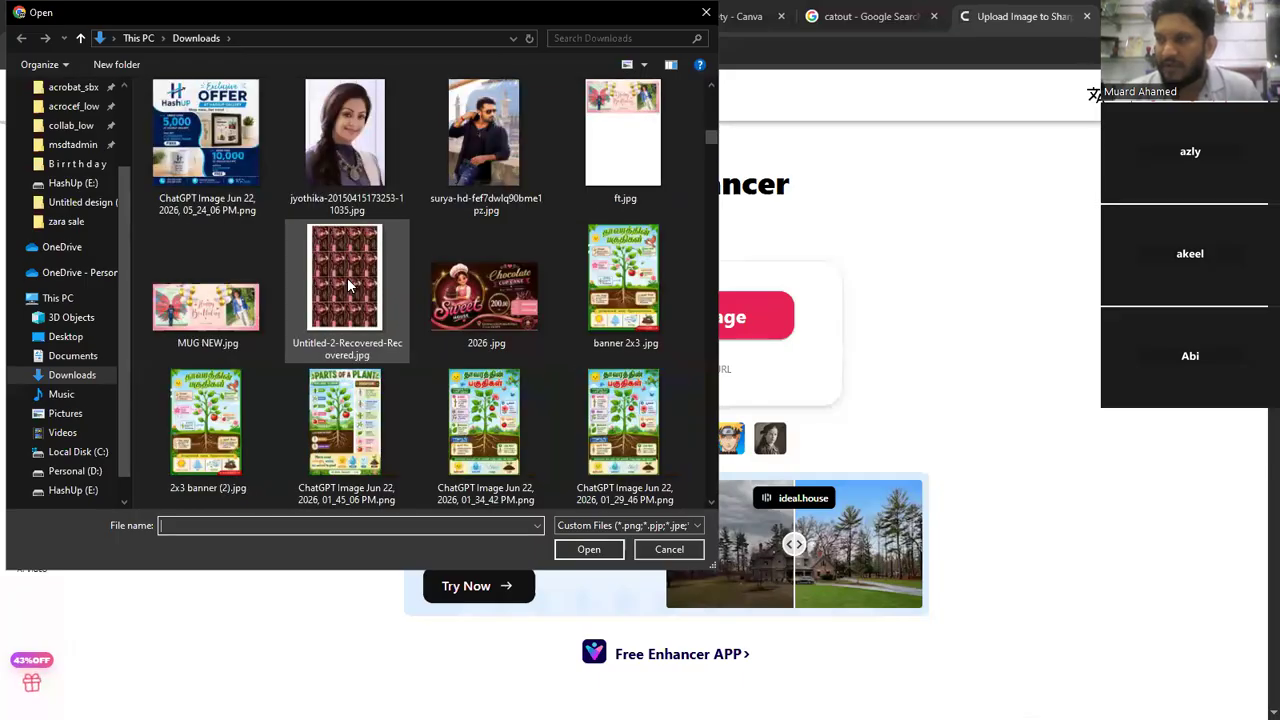
double_click(358, 160)
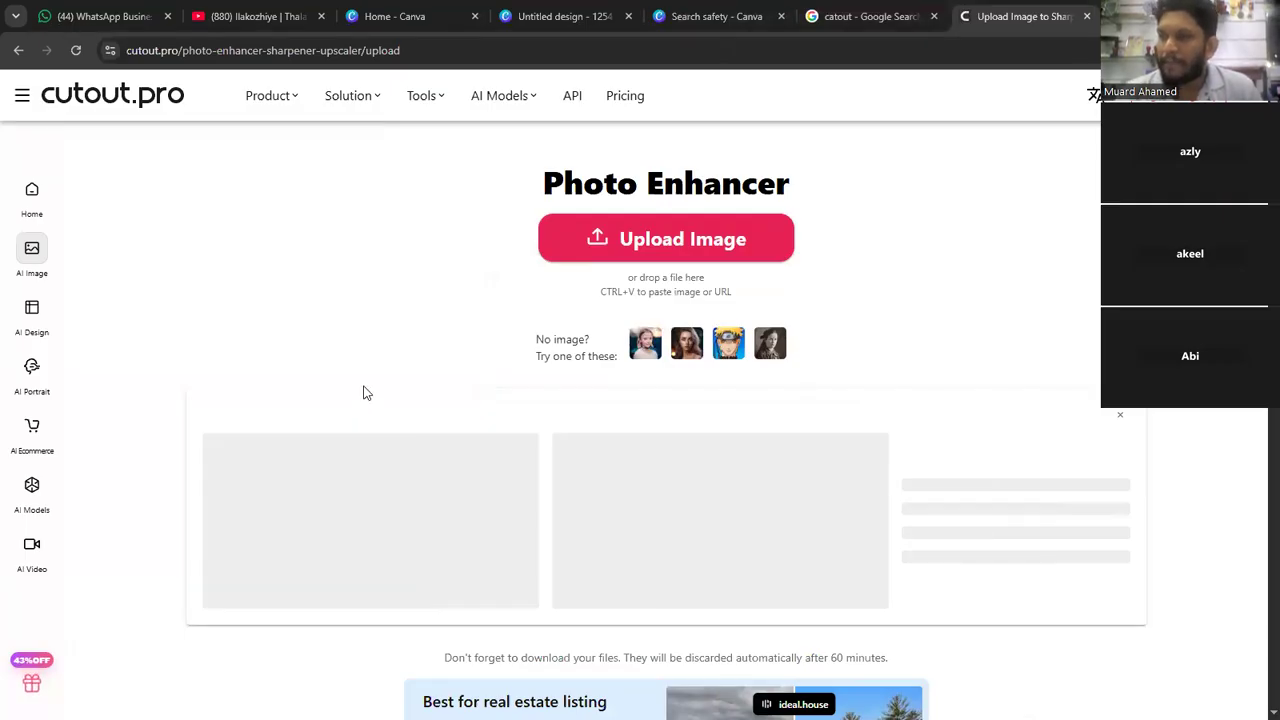
- Try to turn the enhanced portrait into a video and return to the Photo Enhancer page
scroll(373, 383, down, 2)
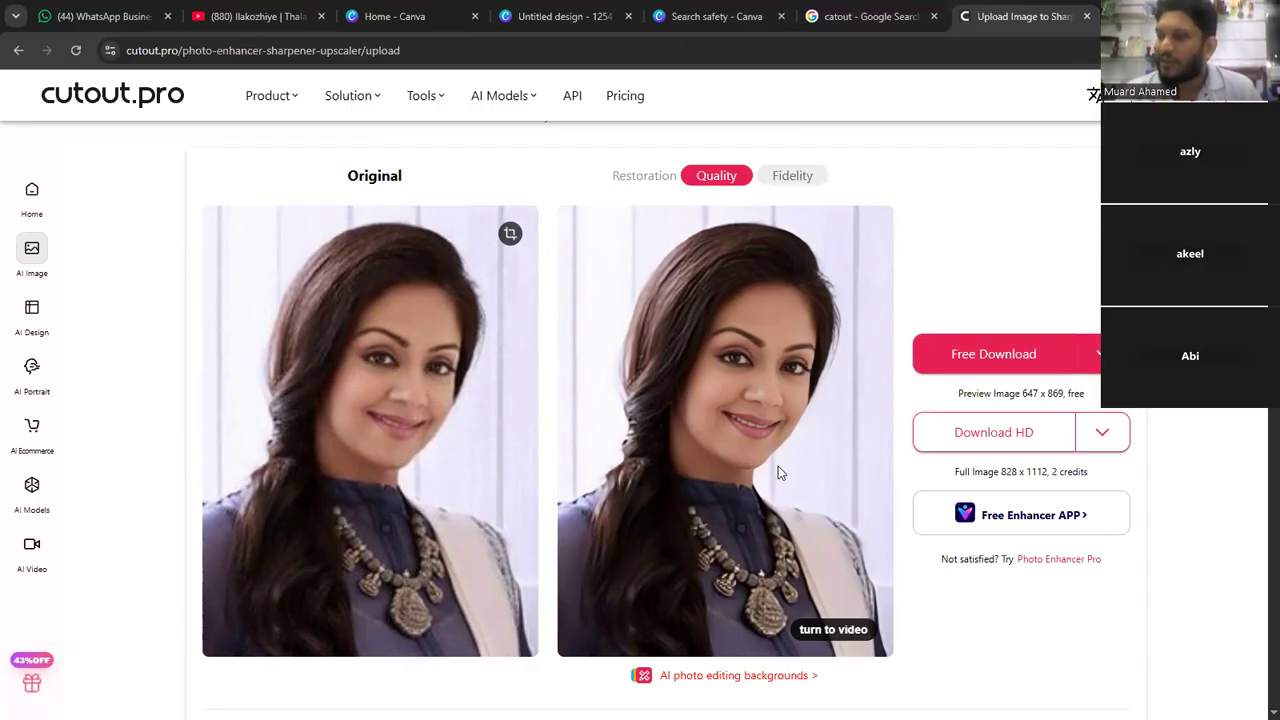
click(822, 630)
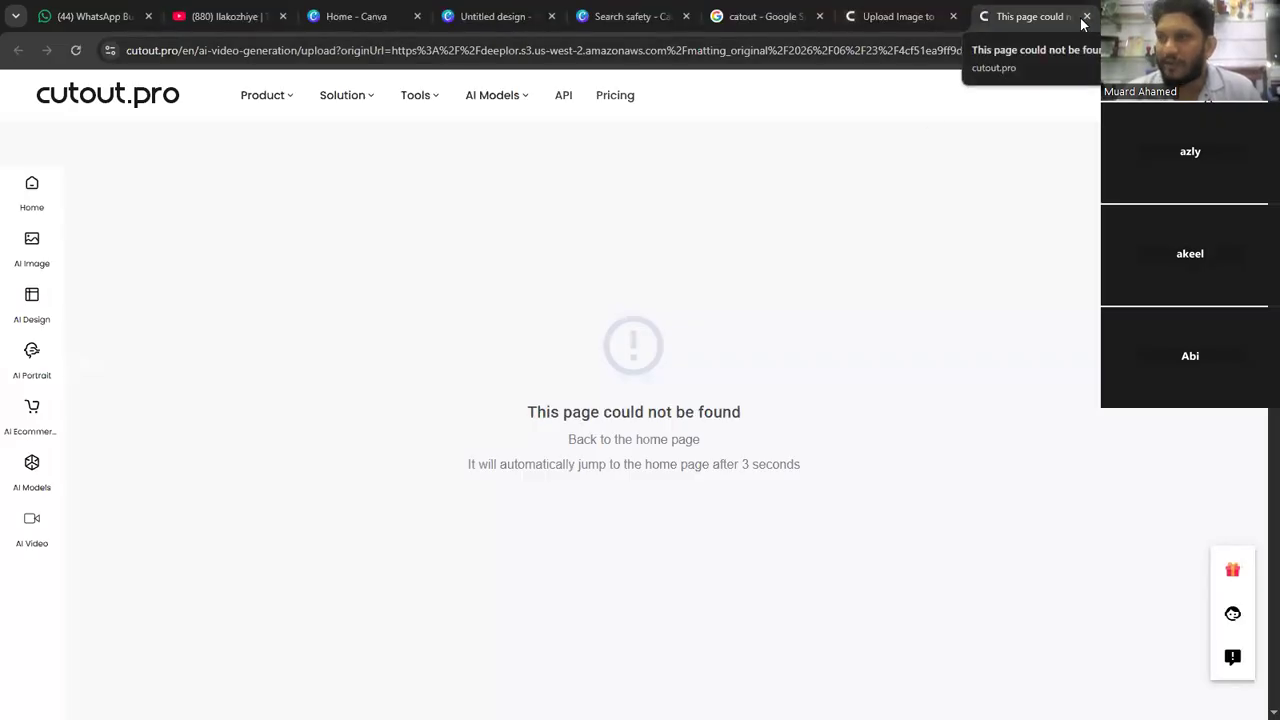
click(885, 20)
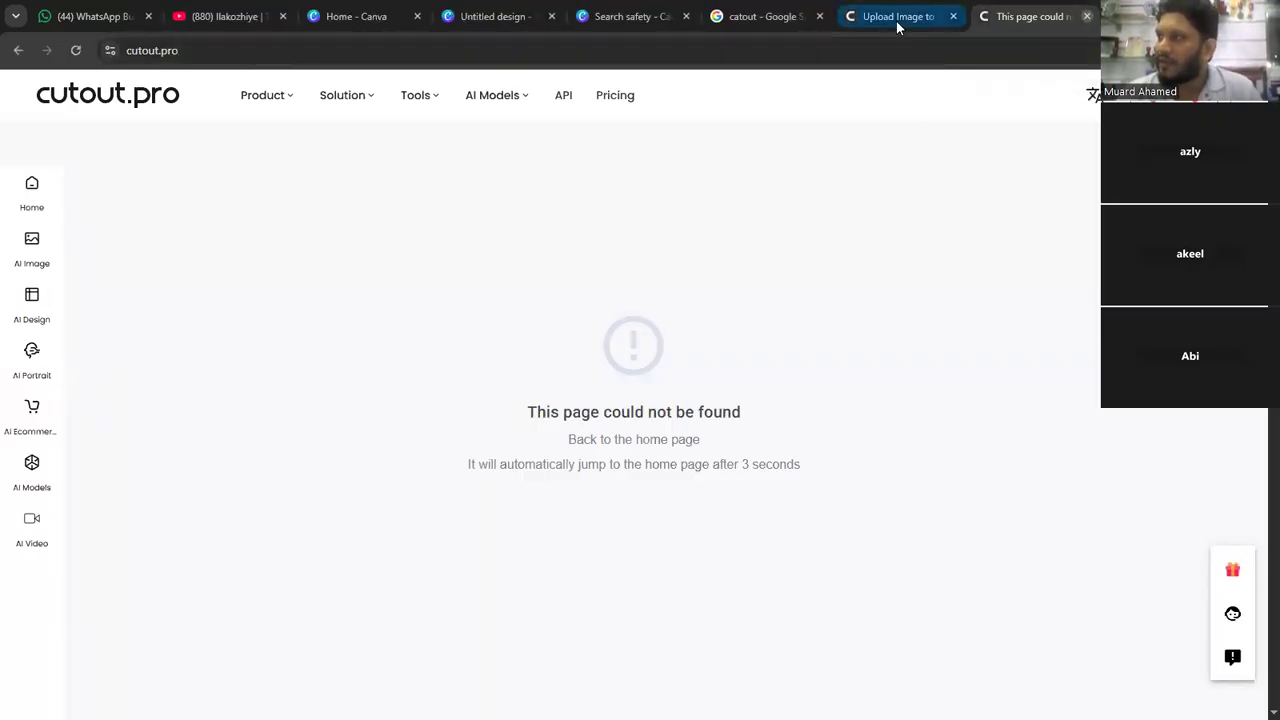
- Request the free download of the enhanced portrait and decline the subscription offer
scroll(575, 480, down, 2)
scroll(577, 477, up, 2)
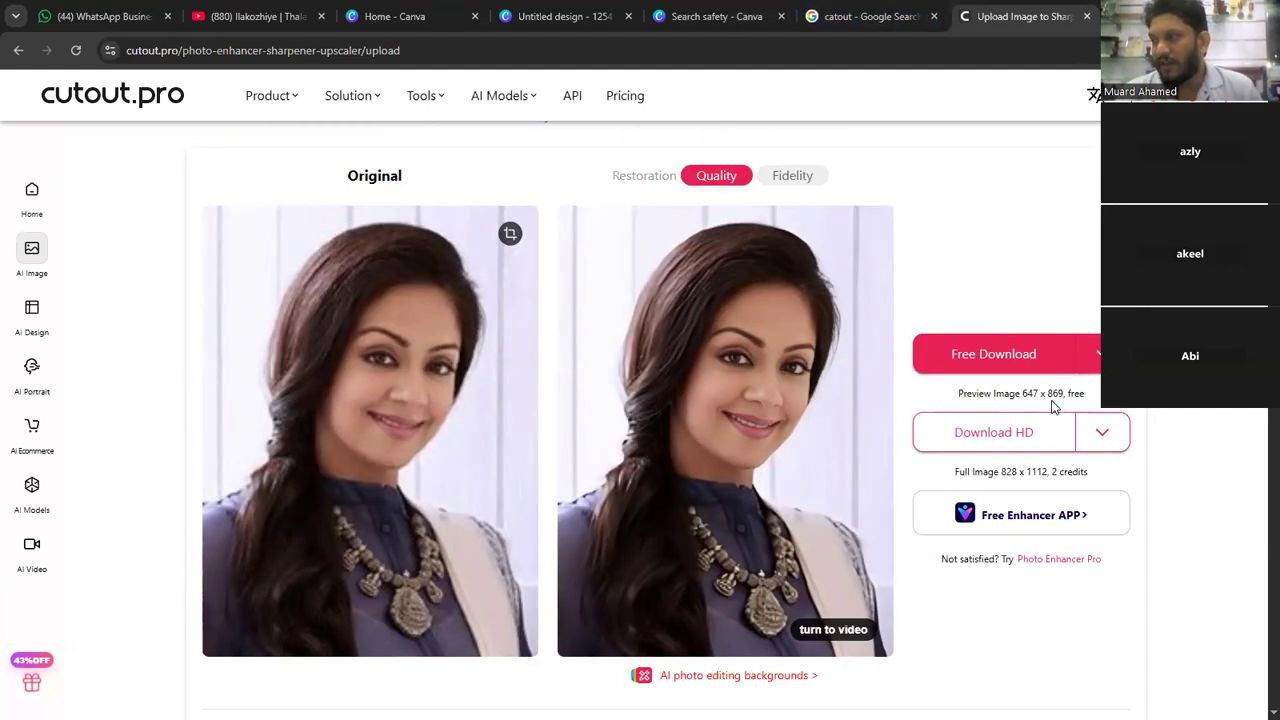
click(1005, 354)
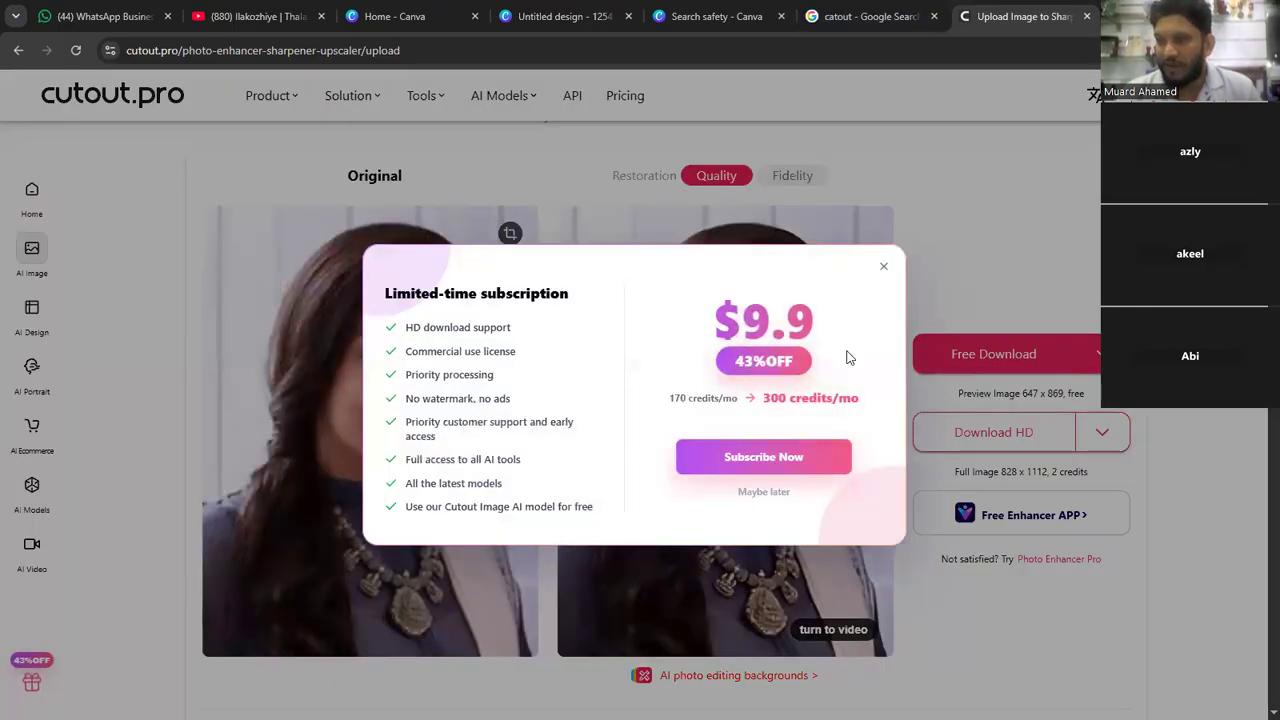
click(763, 491)
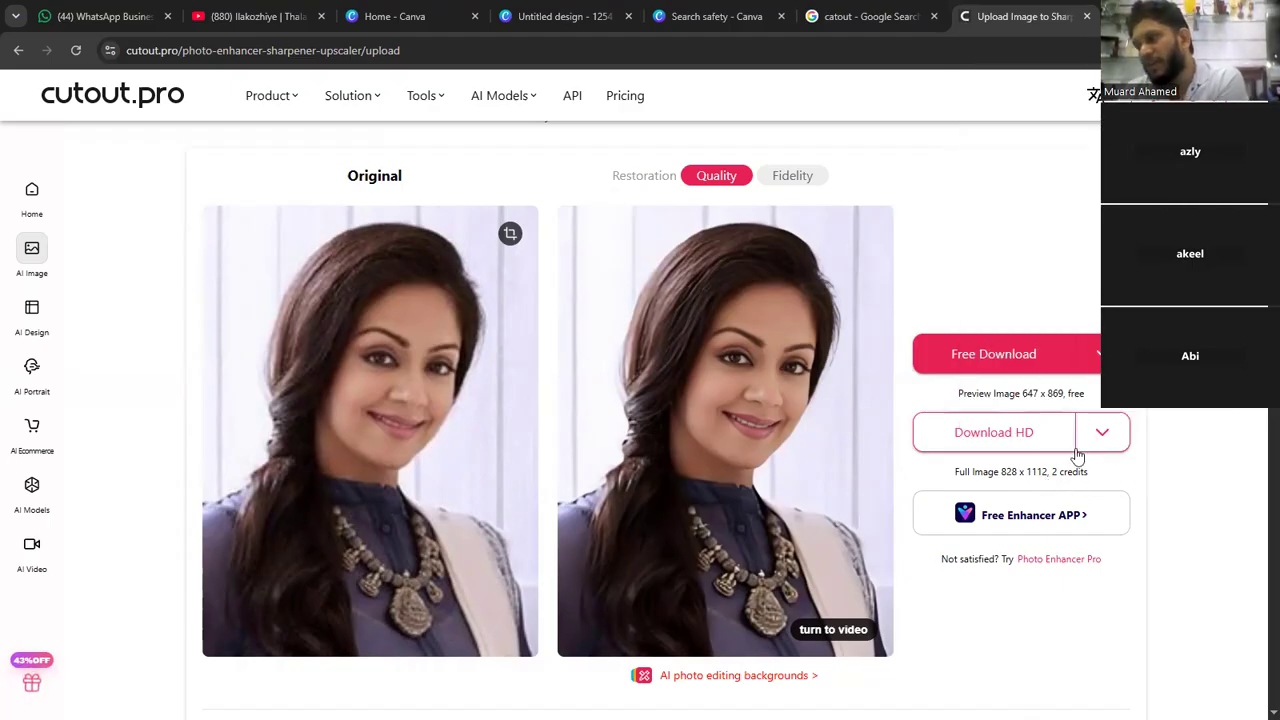
- Try to download the HD version of the enhanced portrait as JPG and dismiss the login dialog
click(1102, 433)
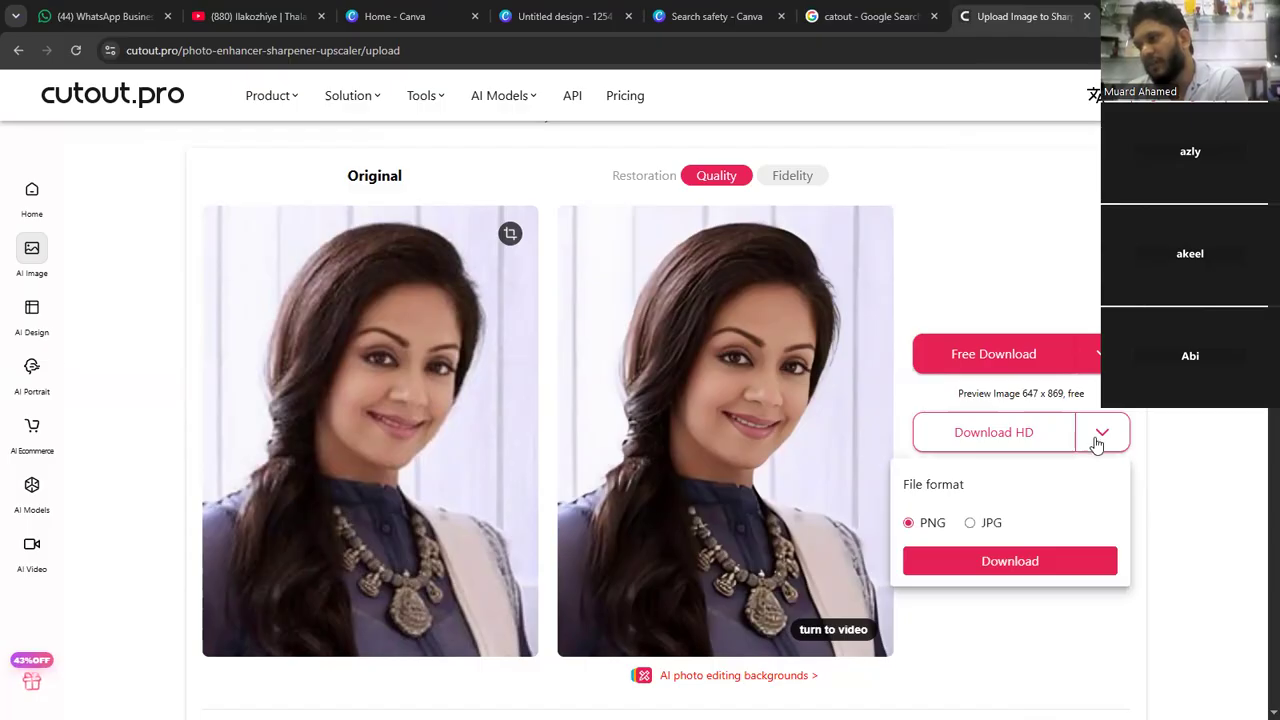
click(970, 523)
click(909, 524)
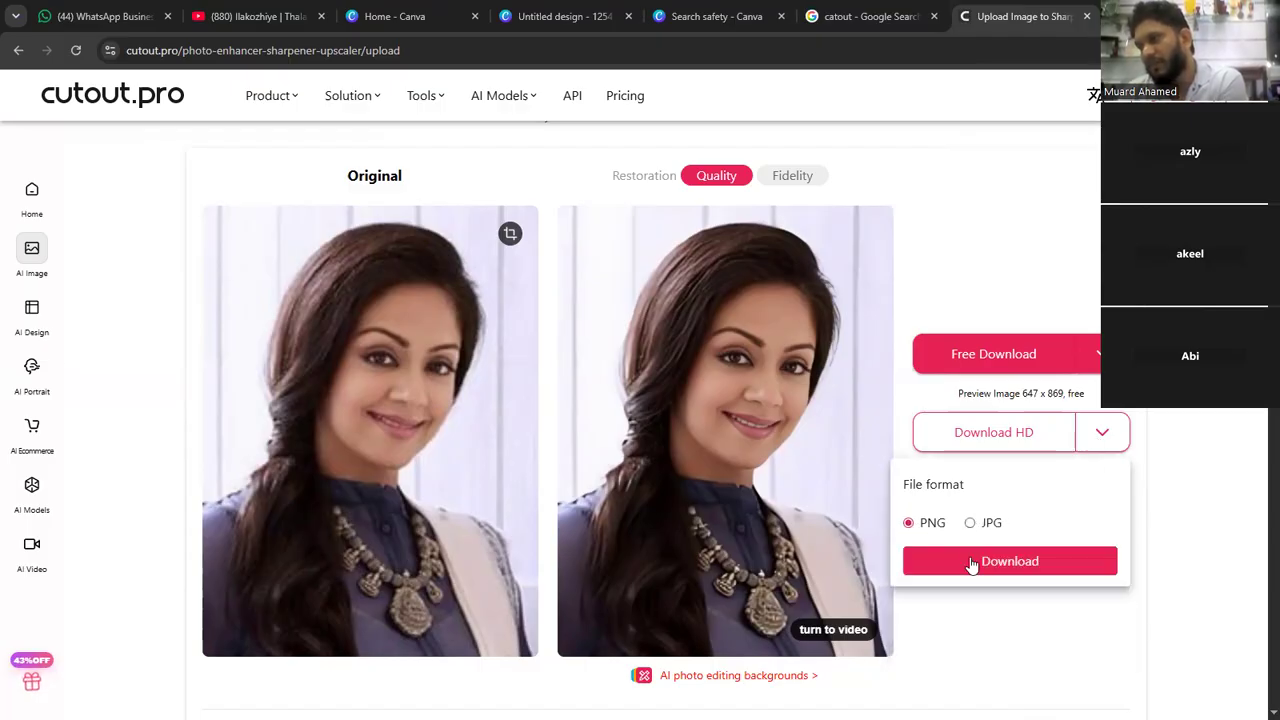
click(971, 523)
click(961, 637)
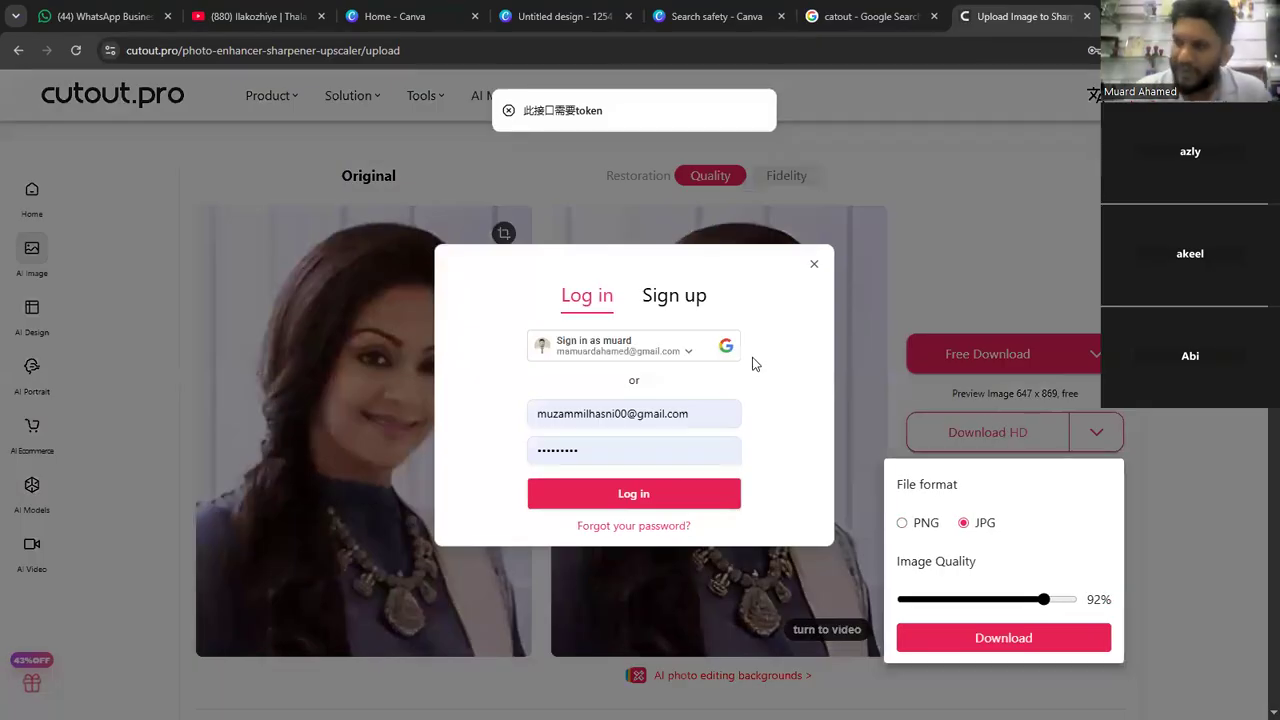
click(725, 346)
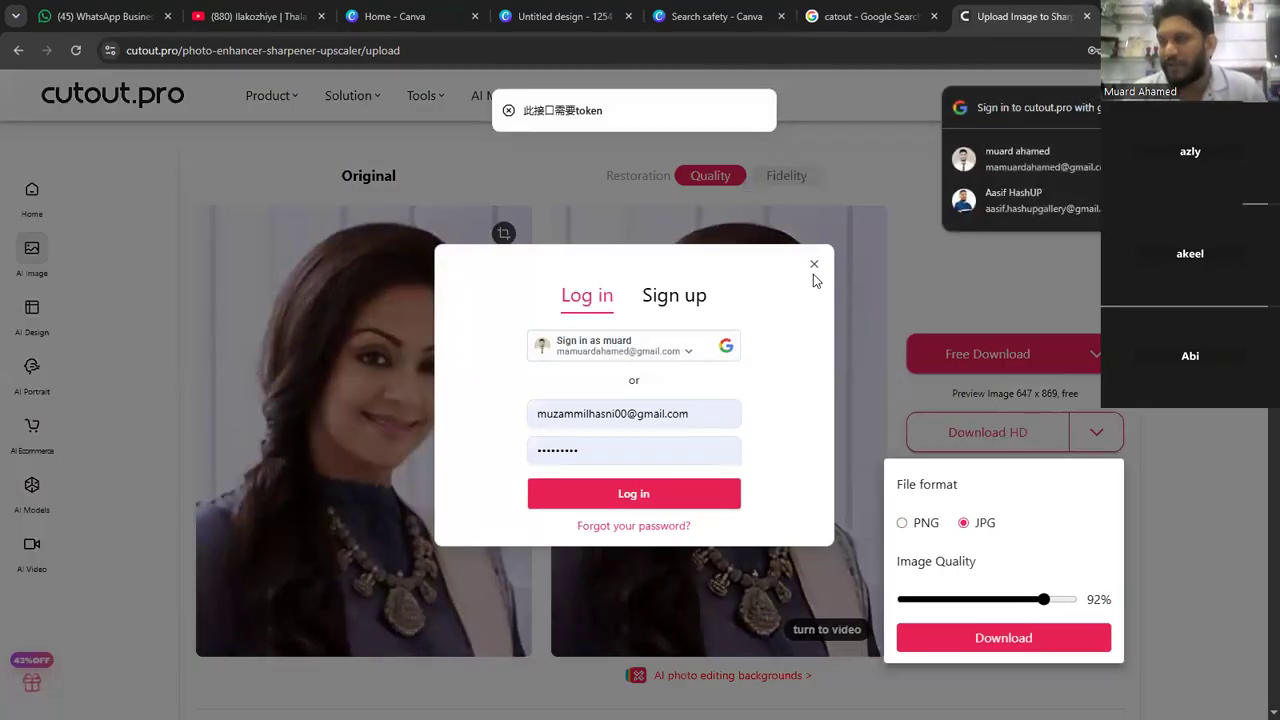
click(815, 268)
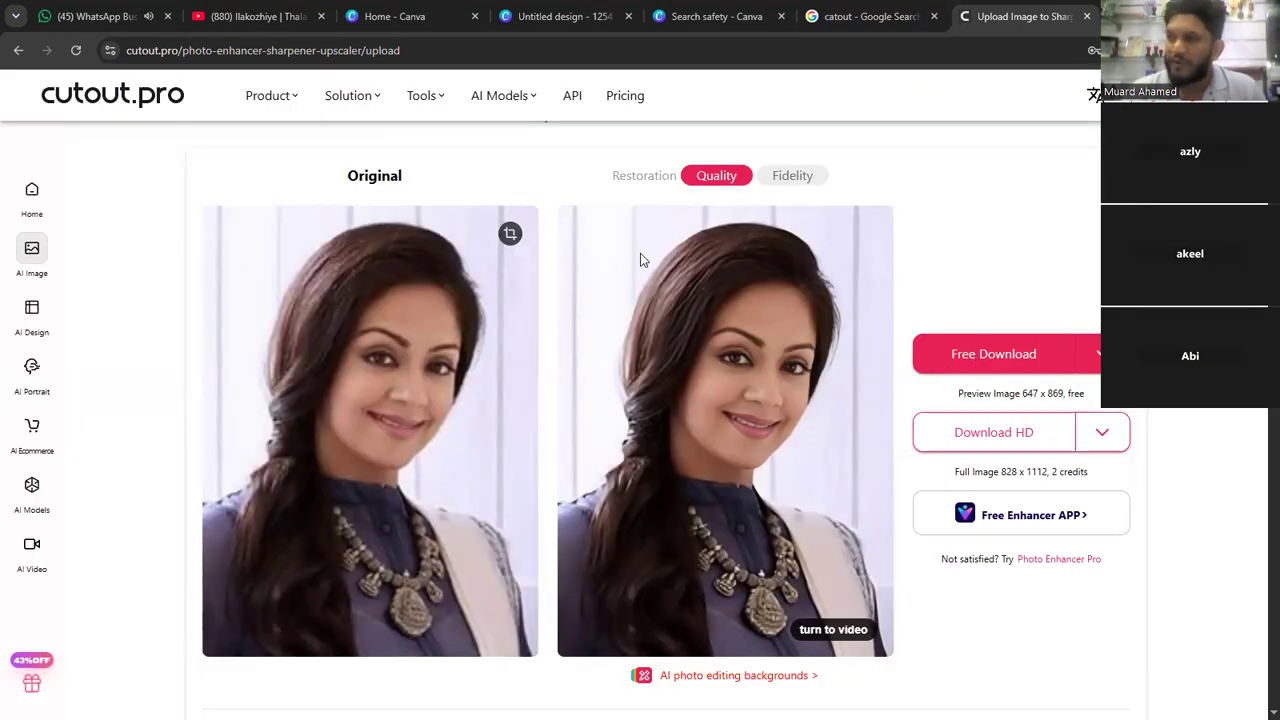
- Switch back to the untitled Canva design and delete the football player's portrait from page 2
scroll(503, 362, down, 4)
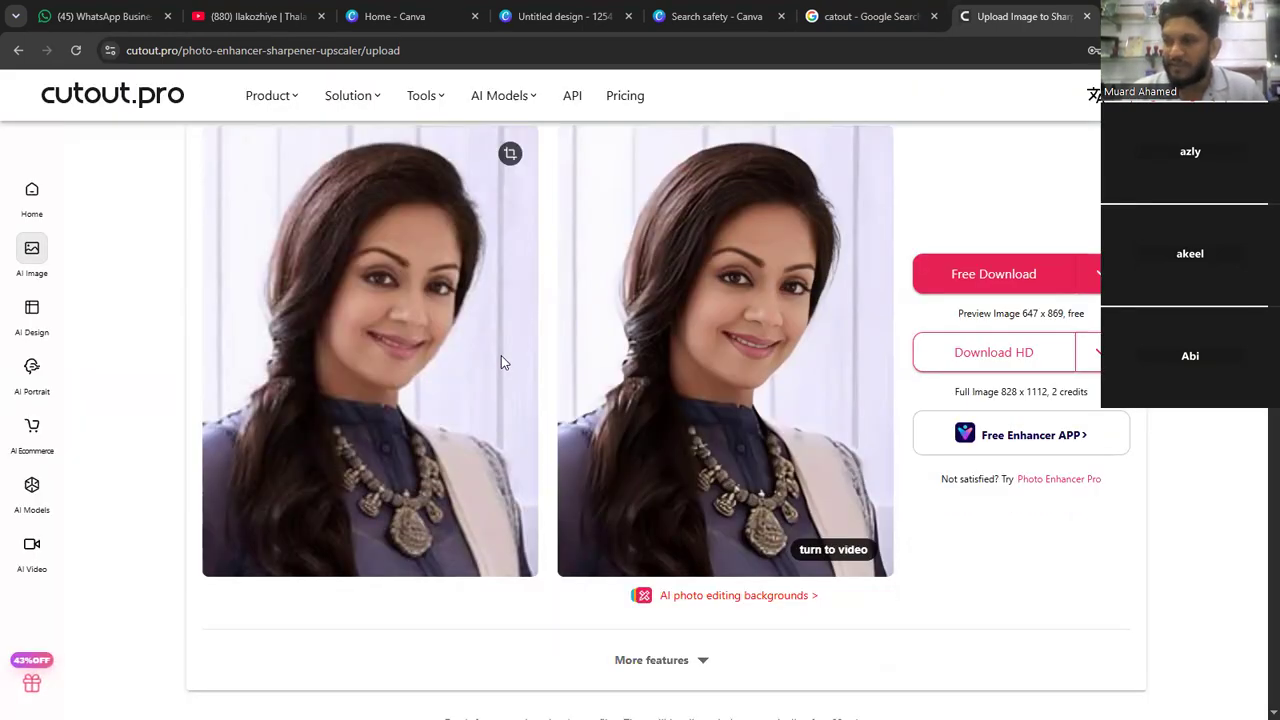
scroll(503, 362, up, 5)
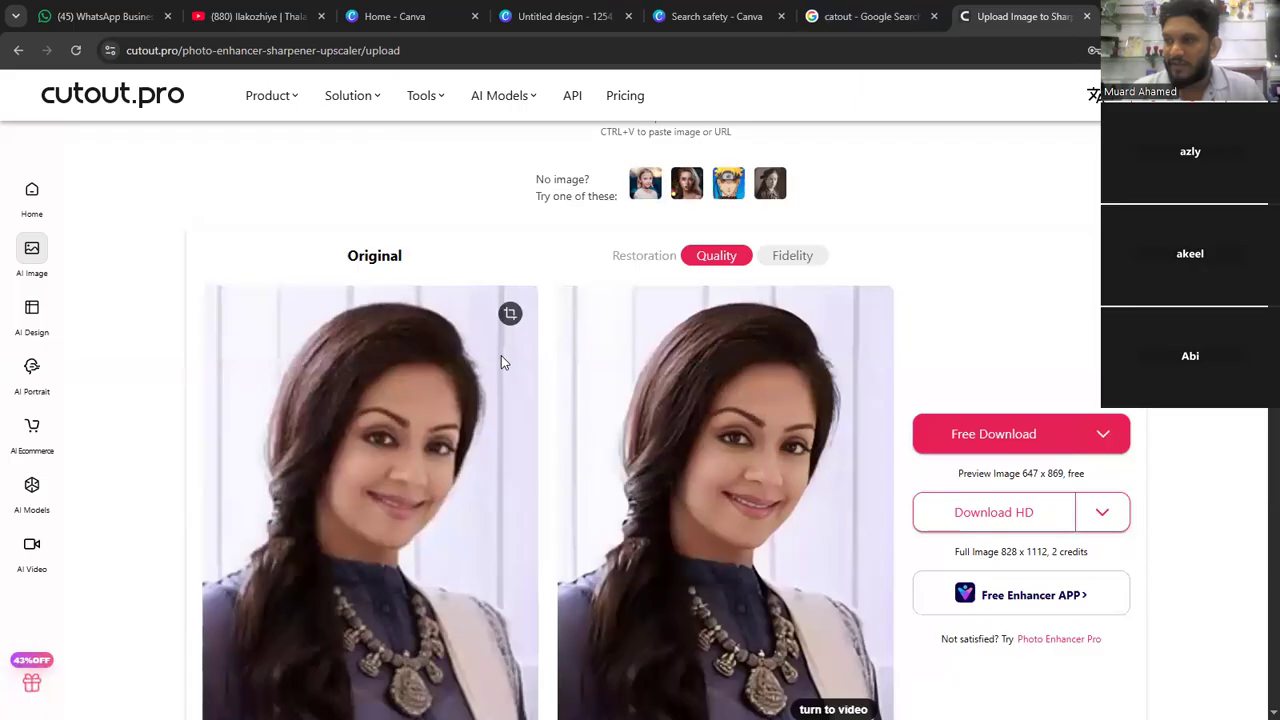
scroll(514, 357, down, 5)
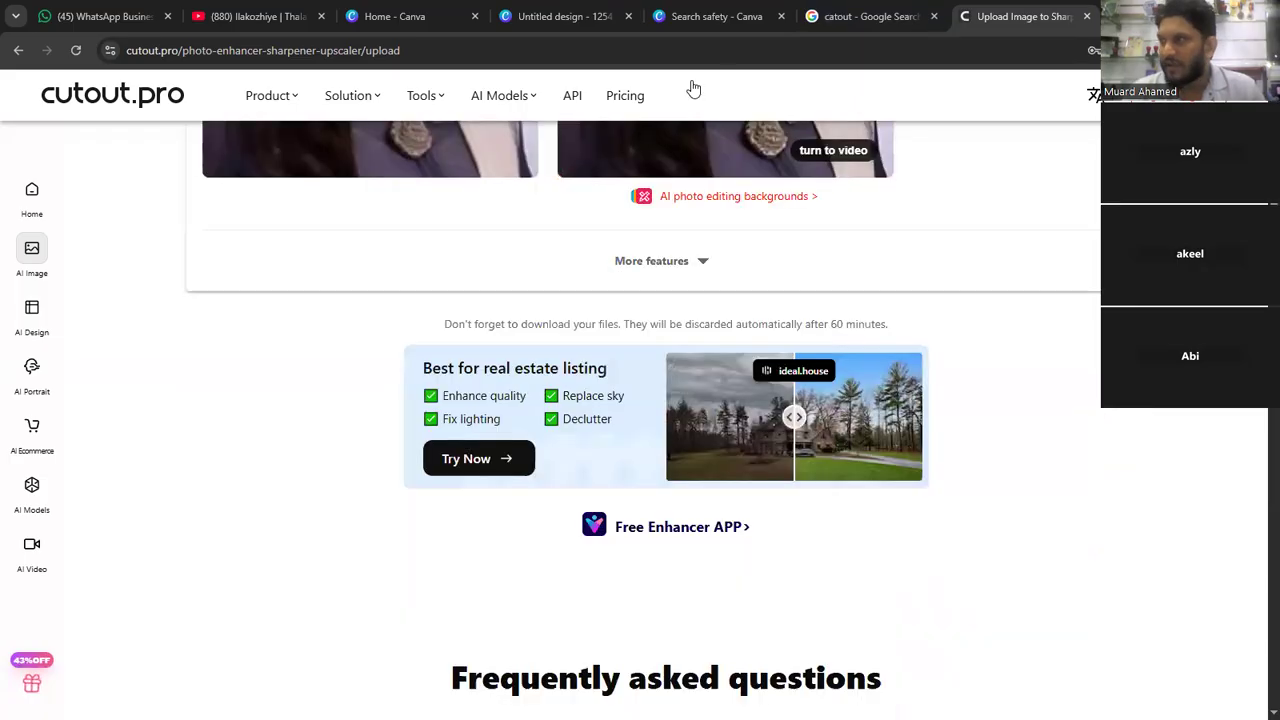
scroll(703, 34, up, 5)
click(700, 17)
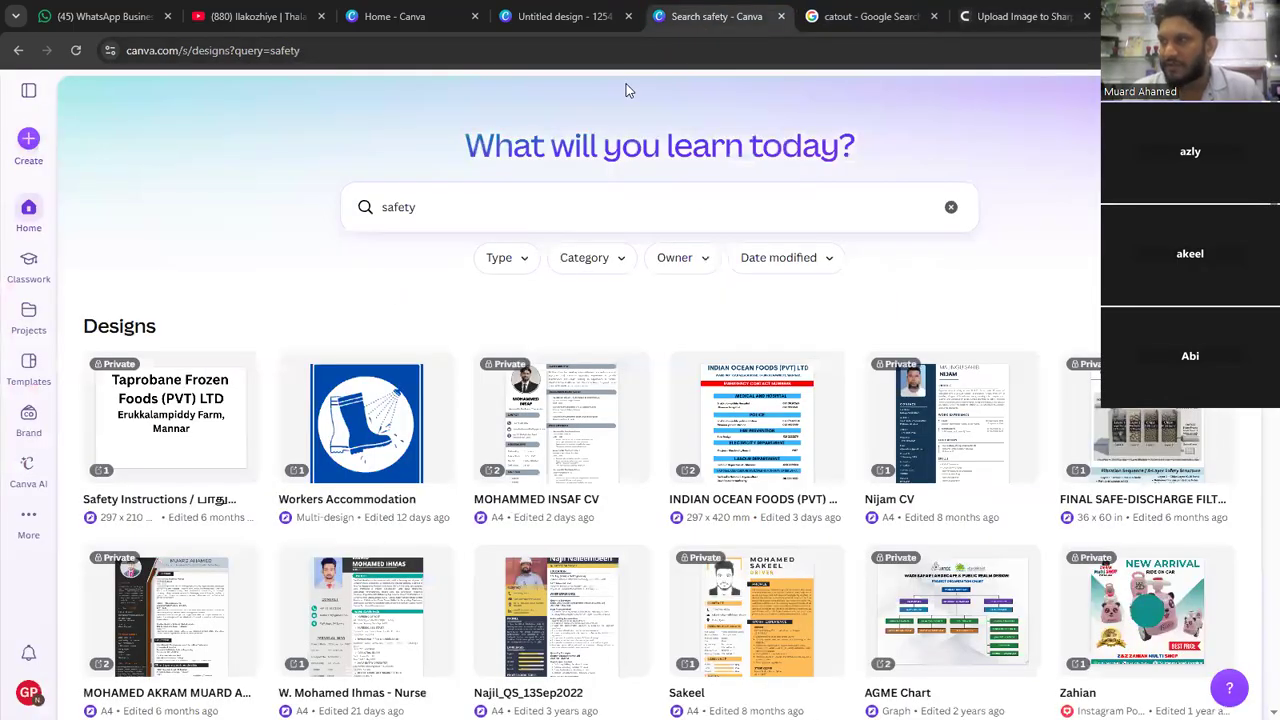
click(592, 20)
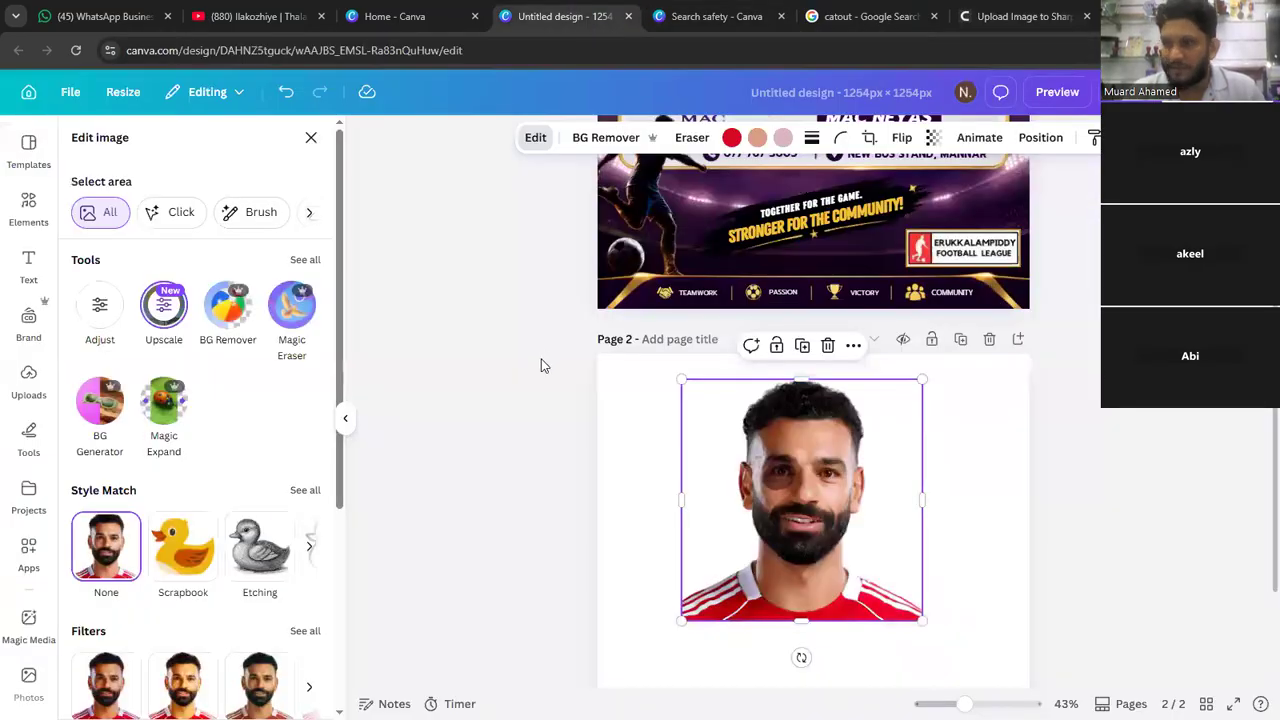
click(535, 137)
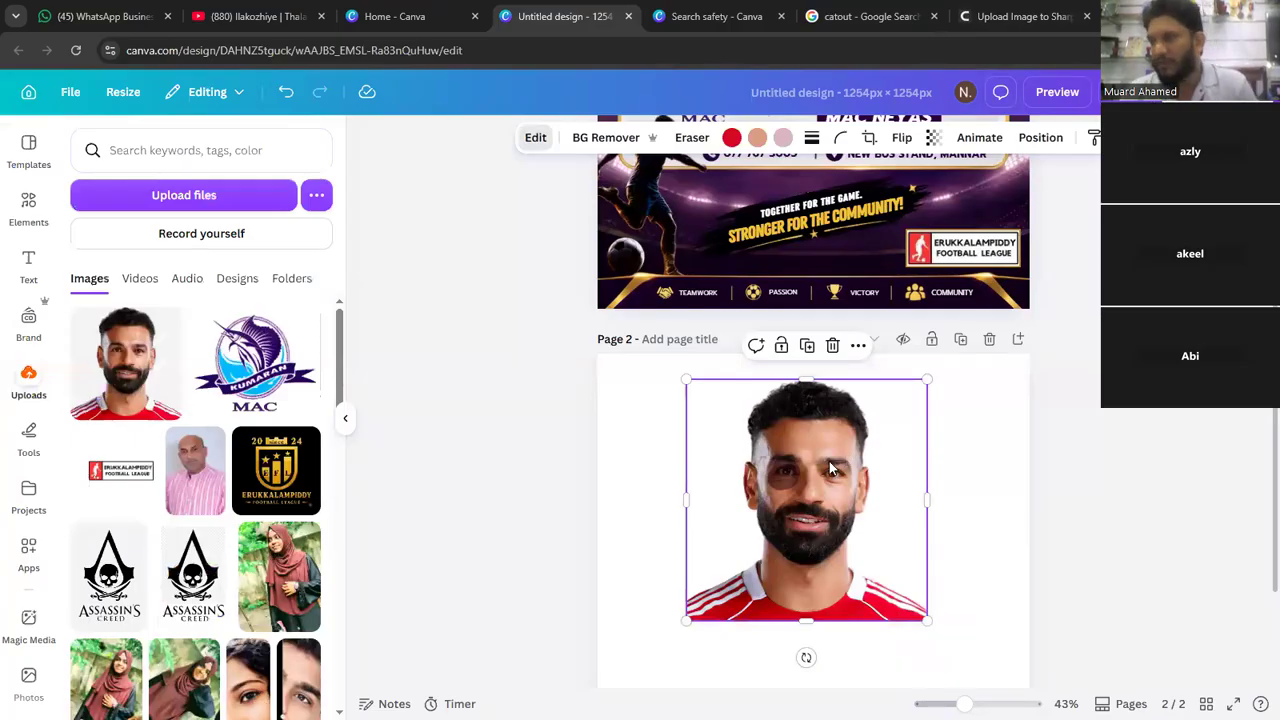
key(Delete)
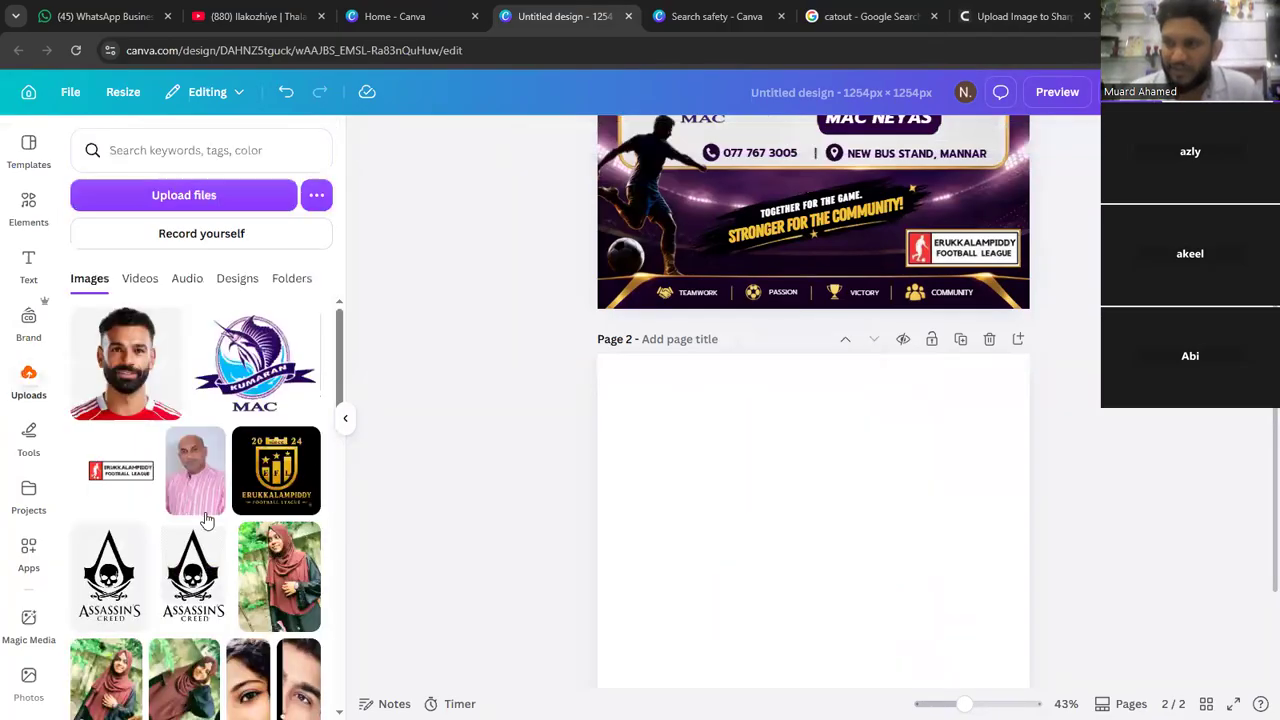
- Find the suited man's portrait with the light blue background among the uploaded images and place it on page 2
scroll(206, 520, down, 2)
scroll(201, 517, down, 5)
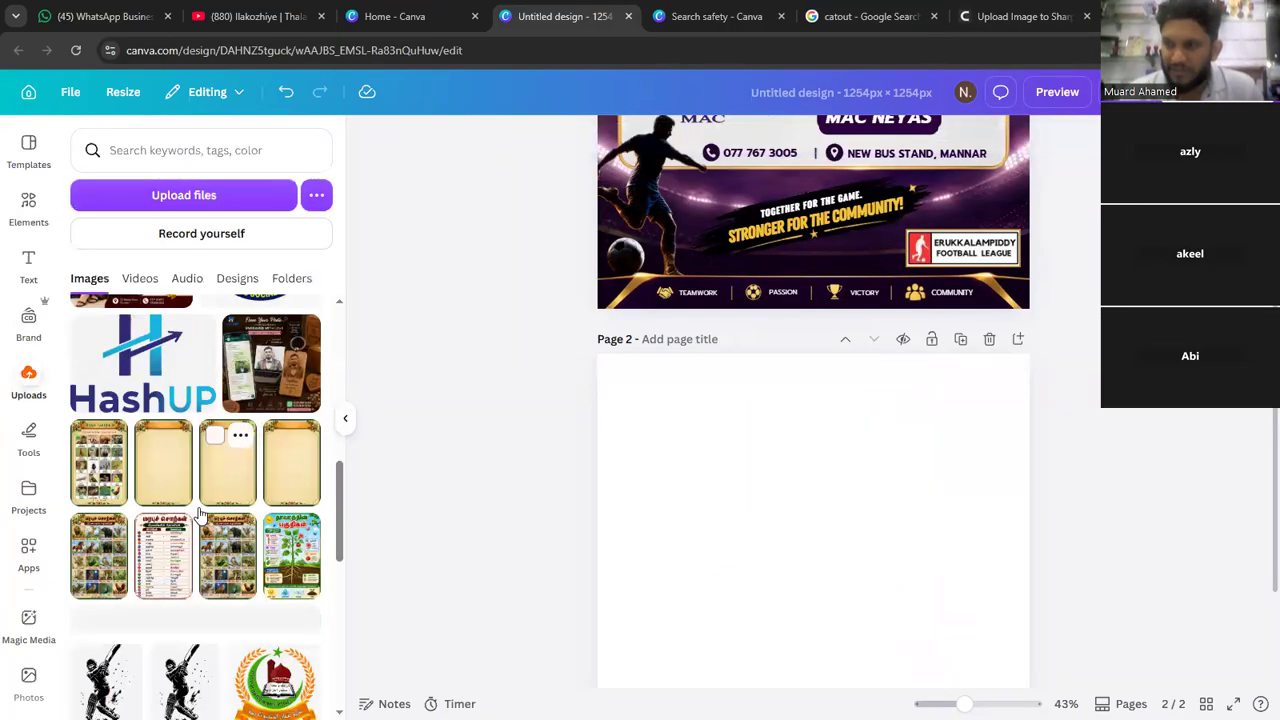
scroll(200, 514, down, 5)
scroll(204, 510, down, 3)
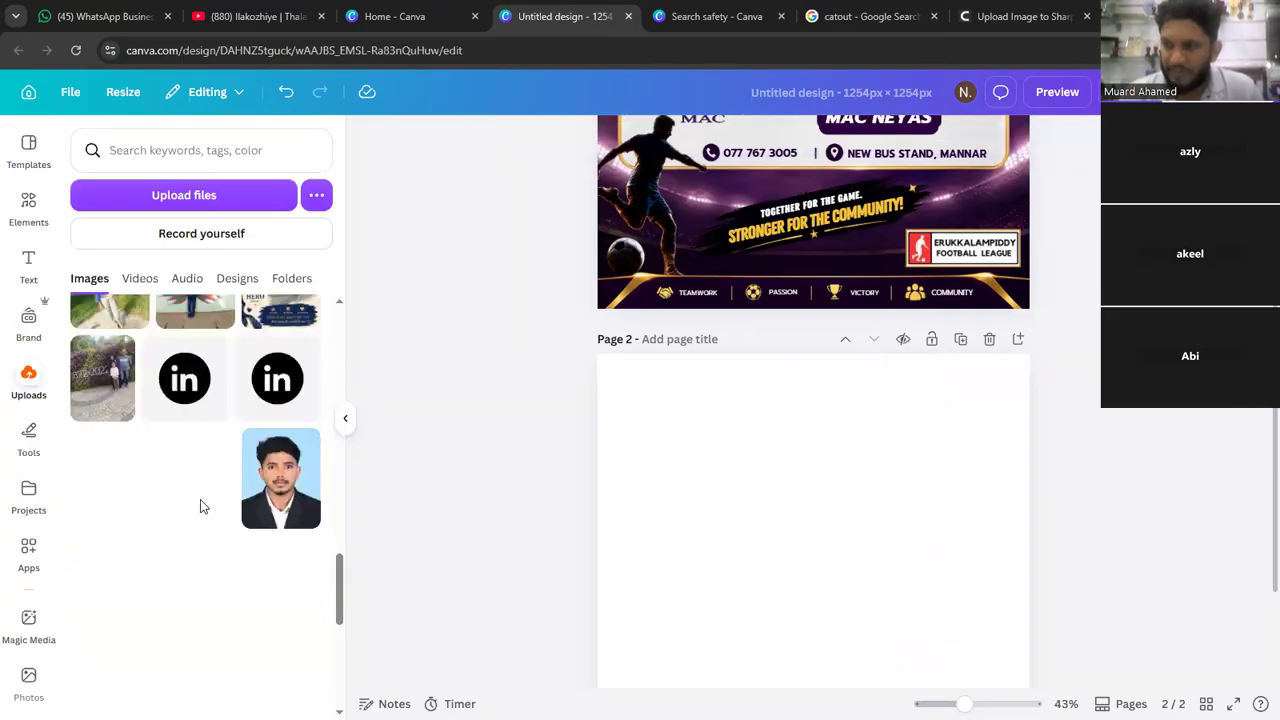
scroll(203, 507, down, 1)
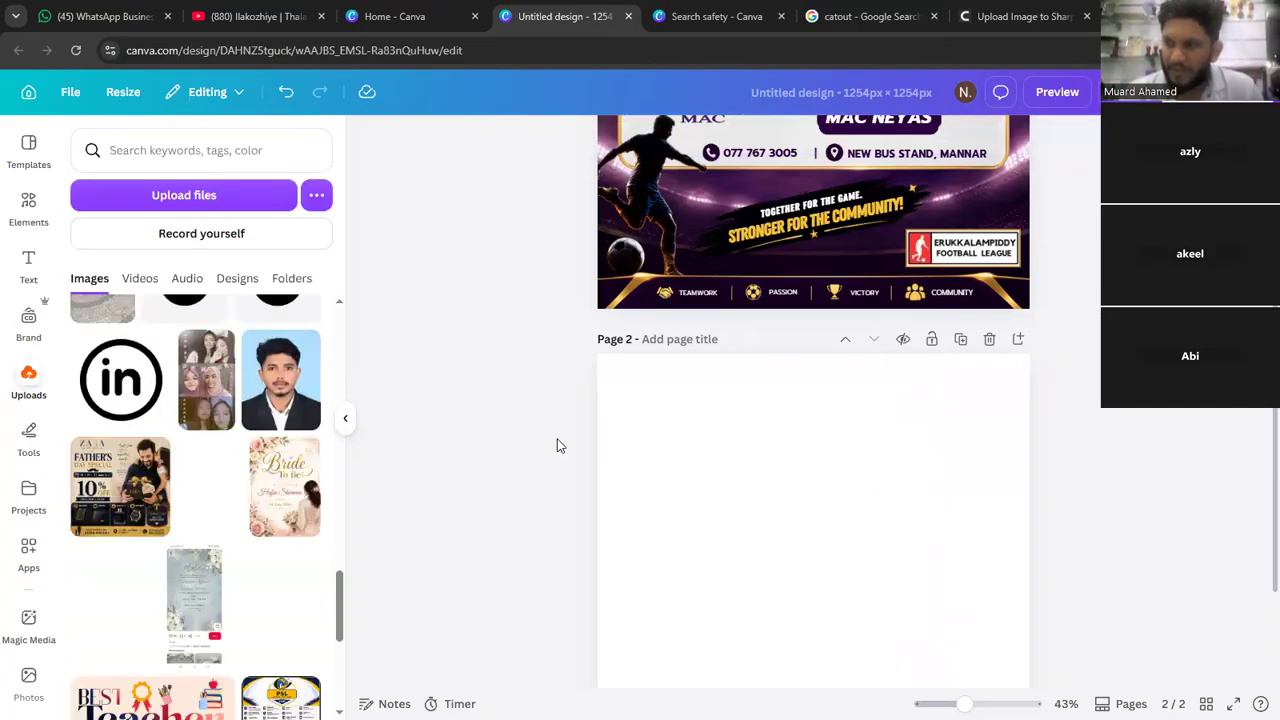
click(958, 478)
click(797, 544)
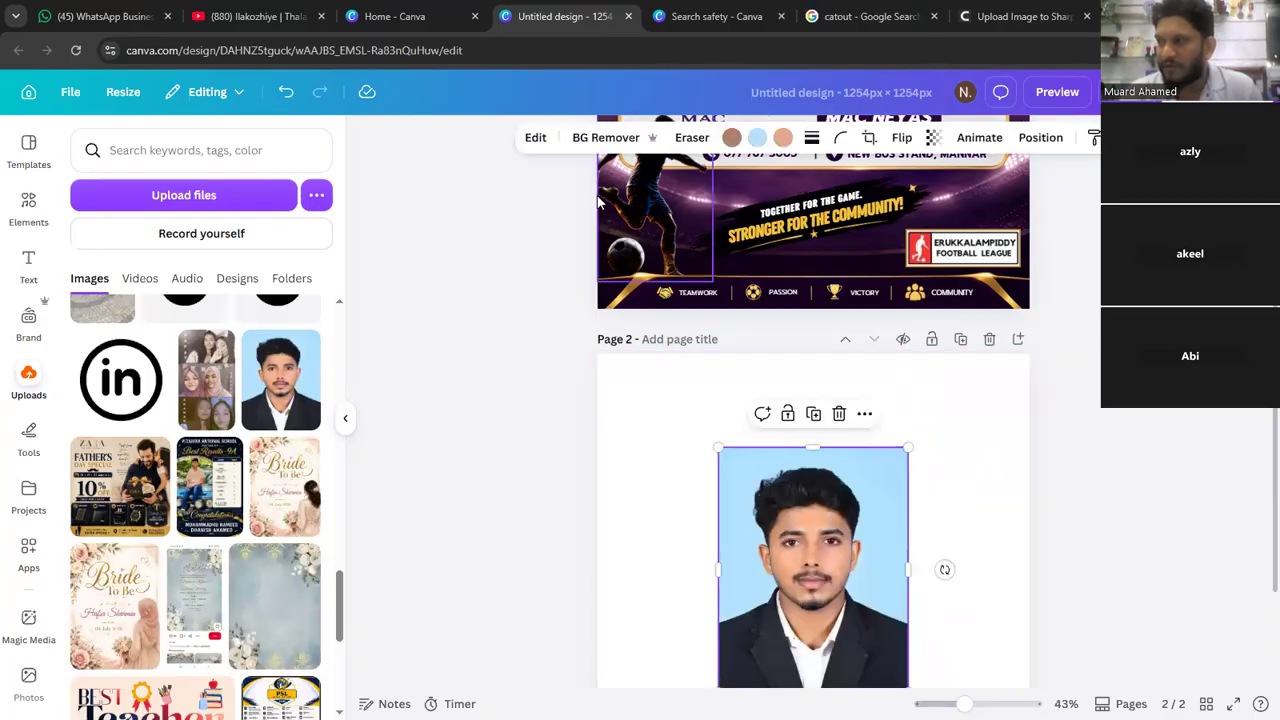
- Remove the background of the suited man's portrait with BG Remover and move the portrait higher on page 2
click(612, 138)
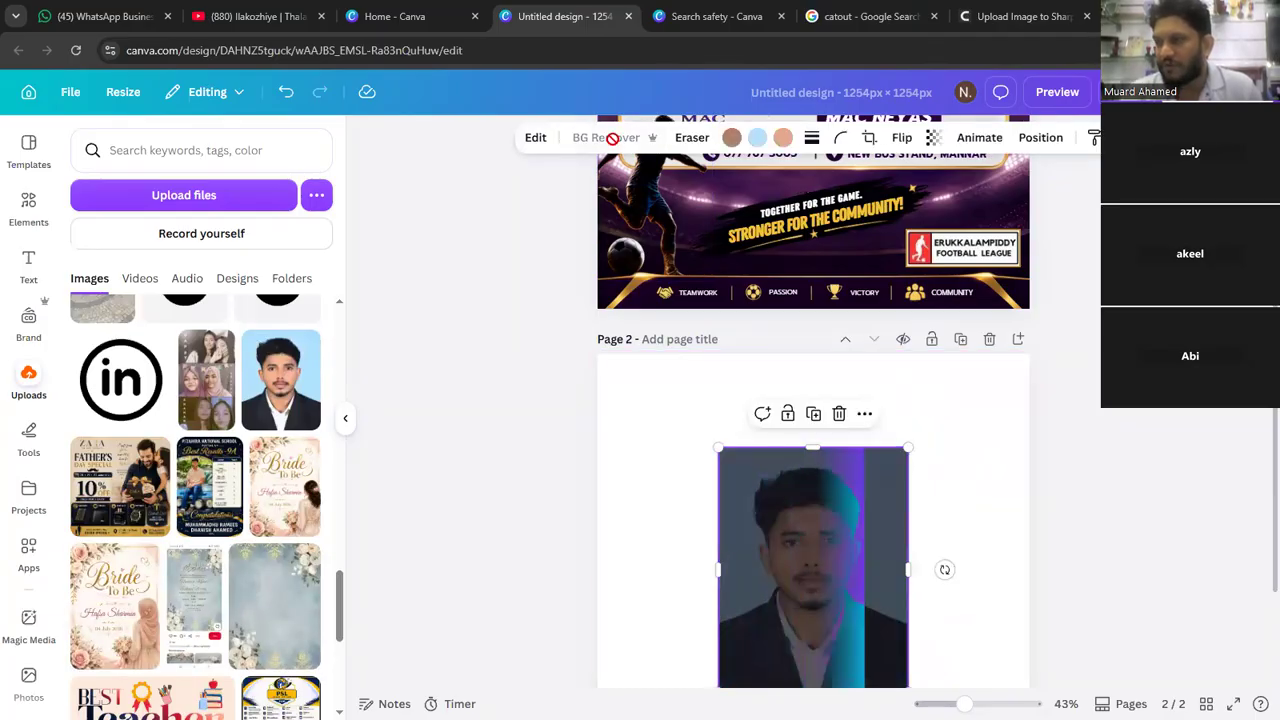
click(960, 450)
click(875, 493)
drag(875, 493, 871, 441)
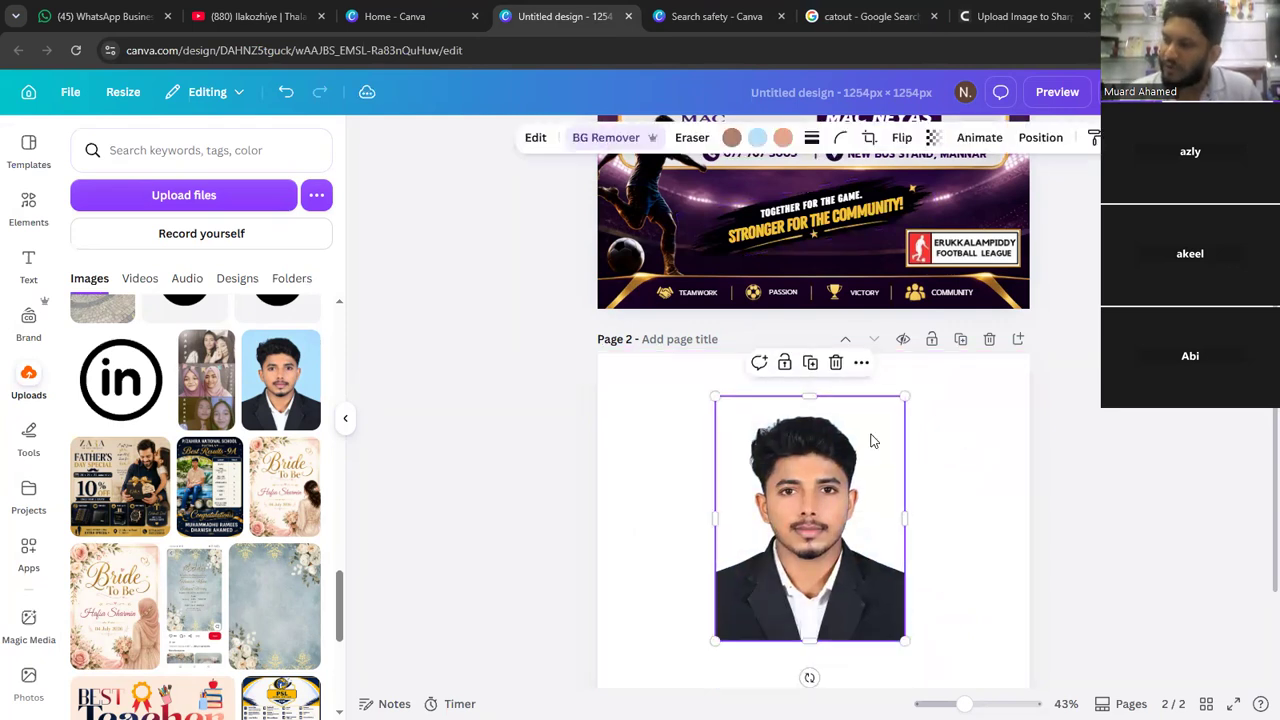
- Enlarge the cut-out portrait to about two thirds of the page width and deselect it
scroll(851, 466, down, 3)
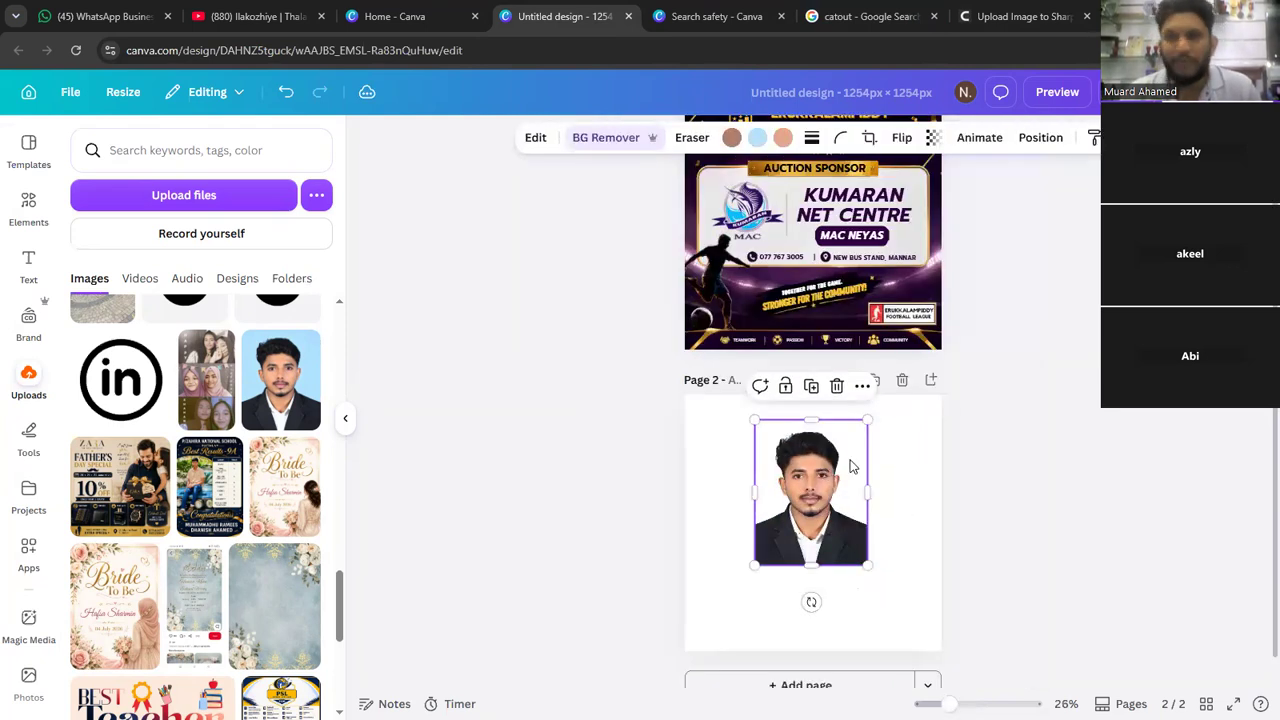
drag(755, 565, 720, 612)
click(889, 494)
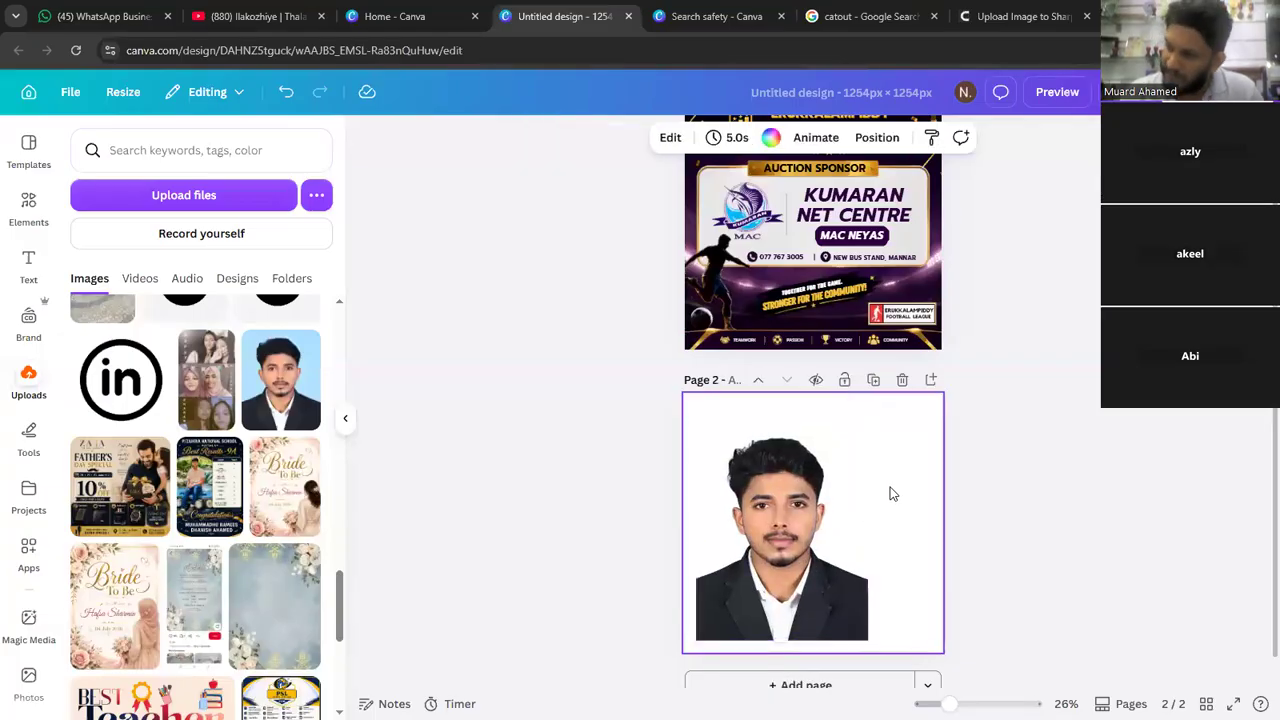
- Switch to the Cutout.Pro page and replace it with the remove.bg website
click(1020, 16)
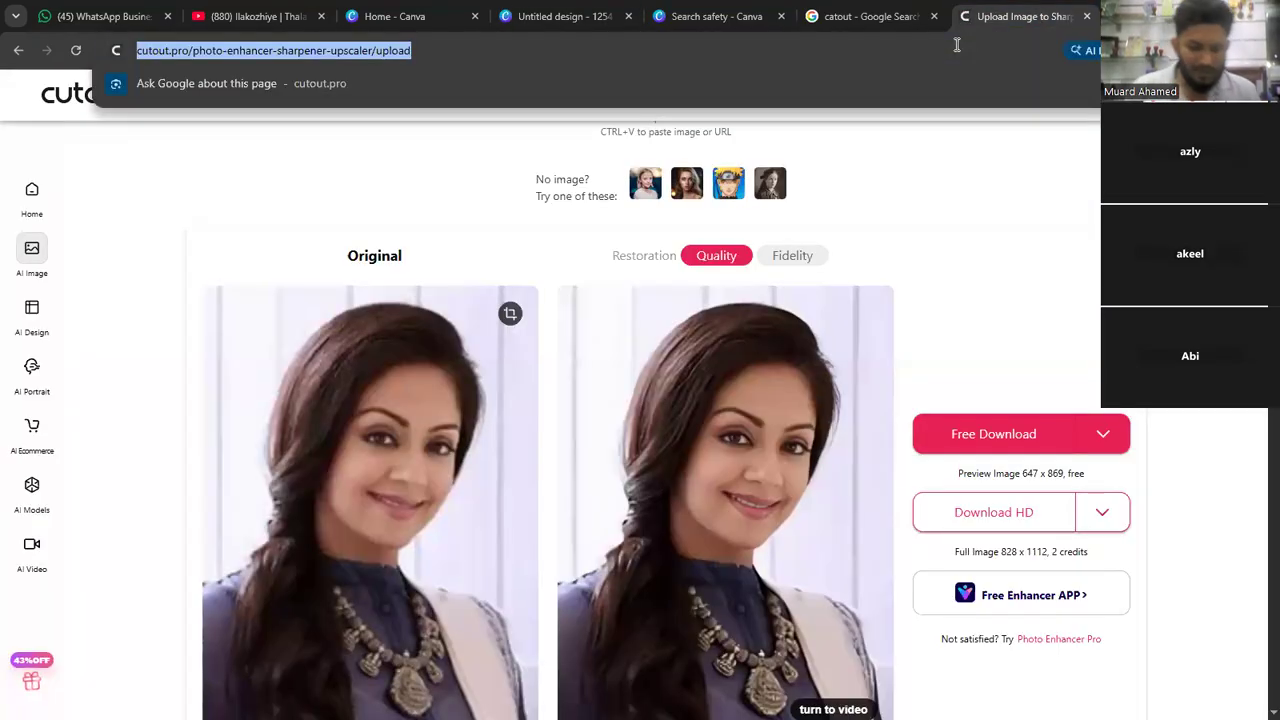
text(reb)
key(BackSpace)
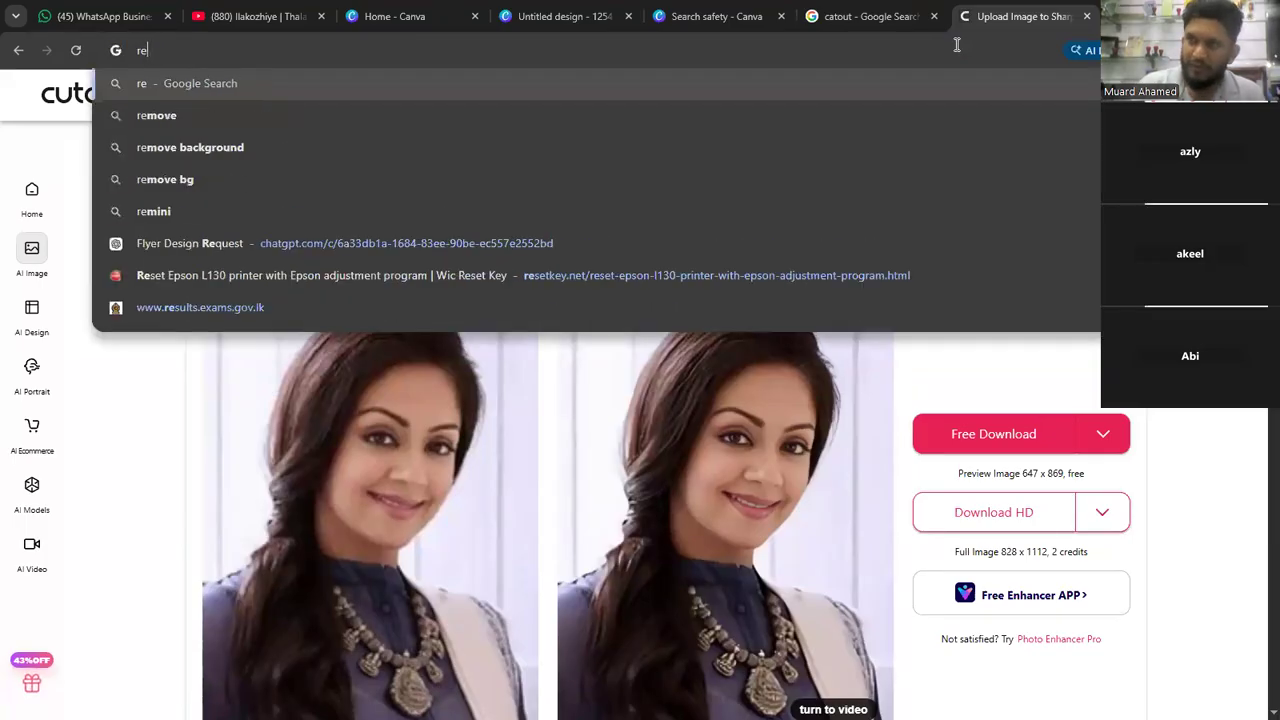
text(move.)
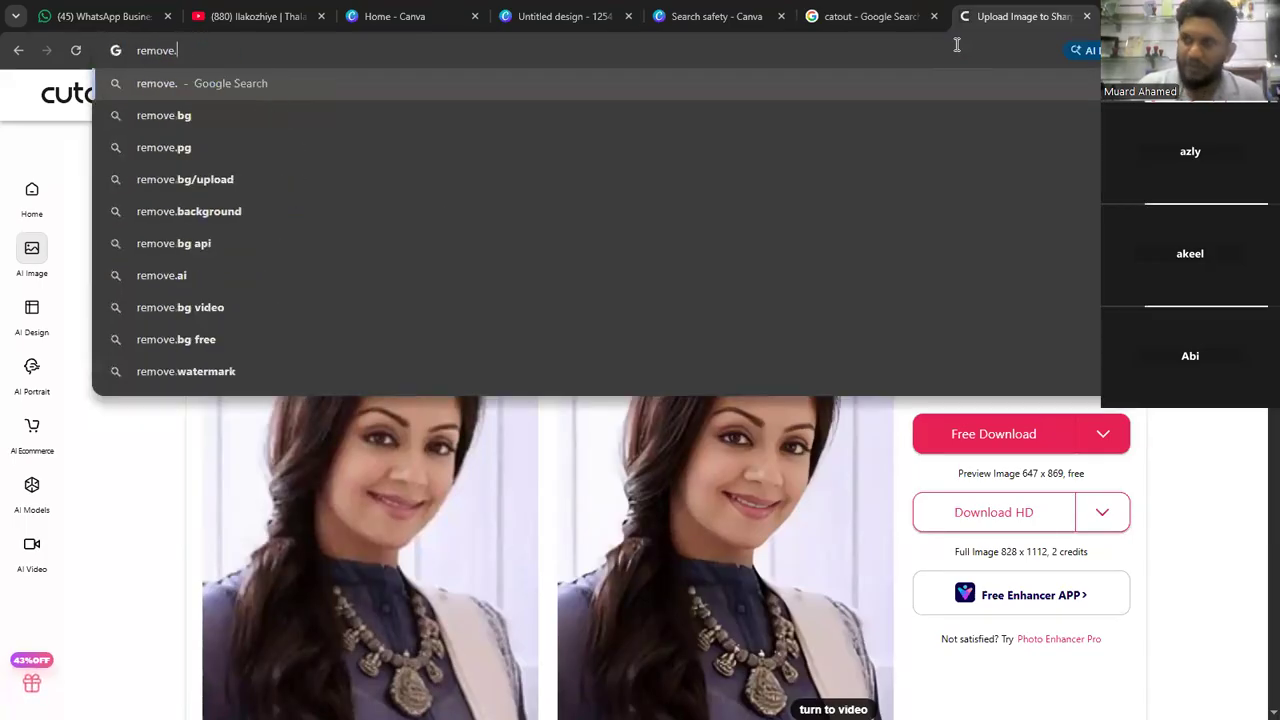
text(bg)
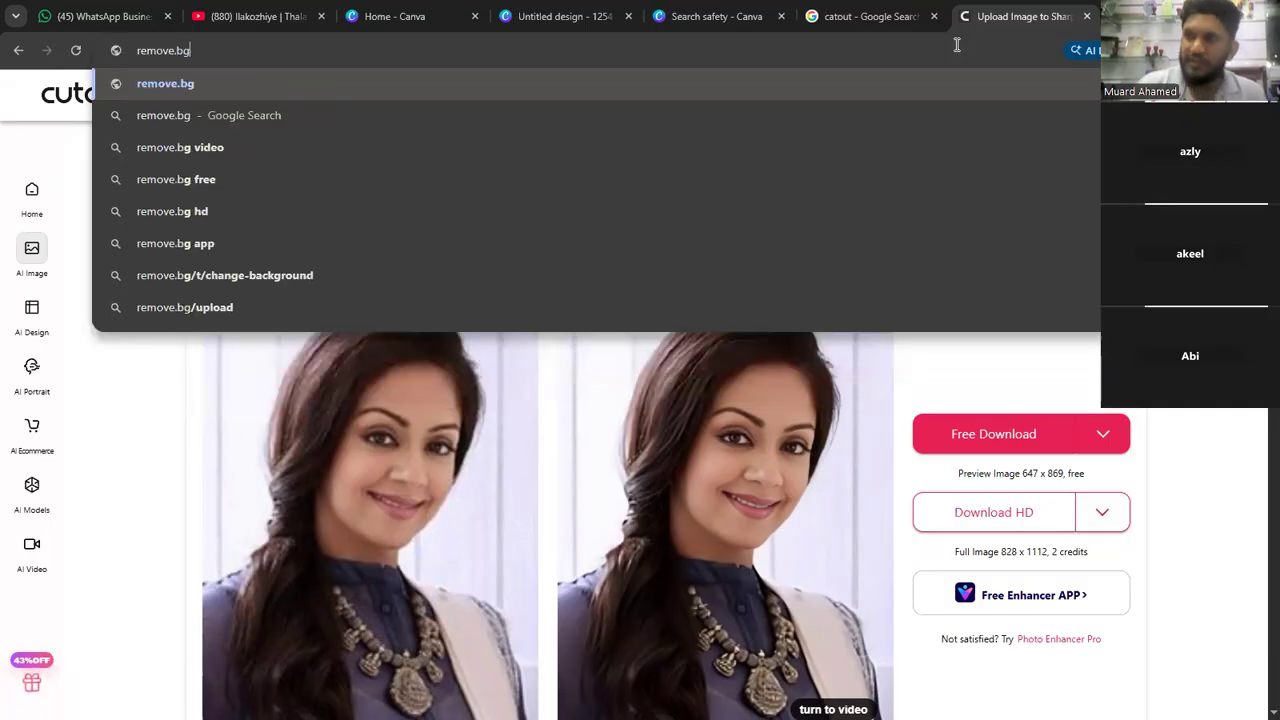
key(Return)
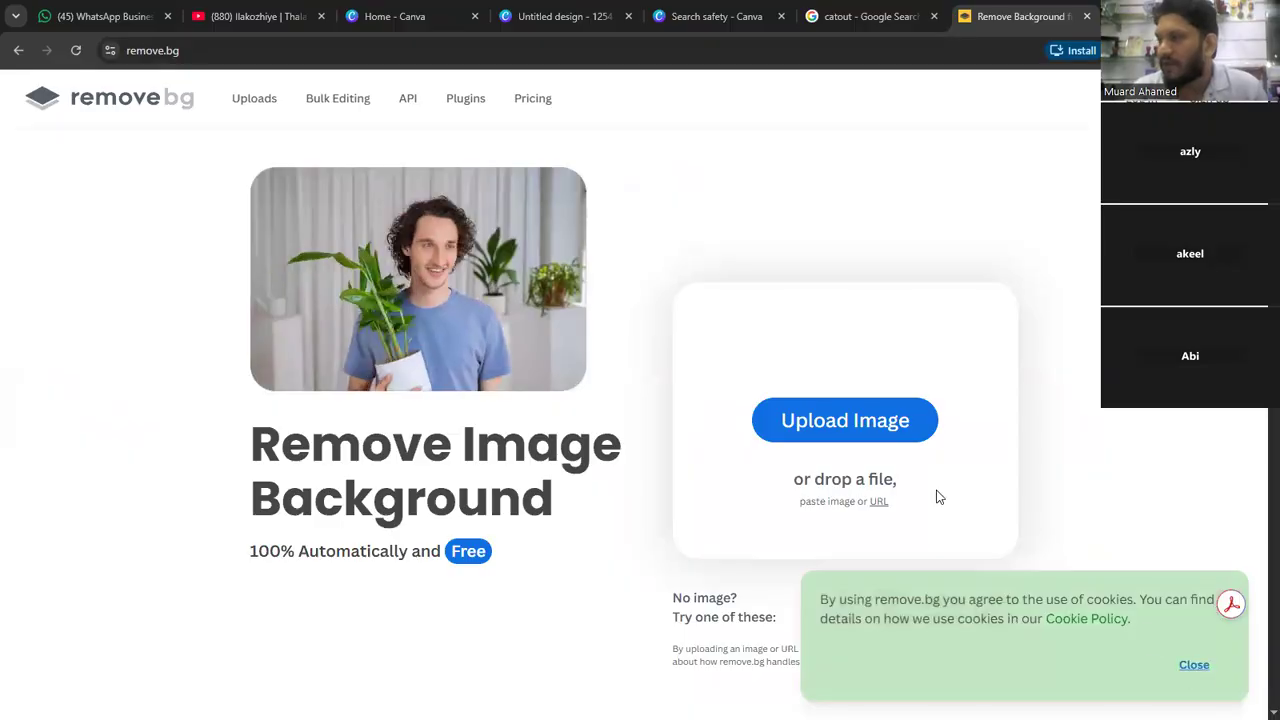
- Upload the long-haired woman's portrait from the Downloads folder to remove.bg to remove its background
click(868, 438)
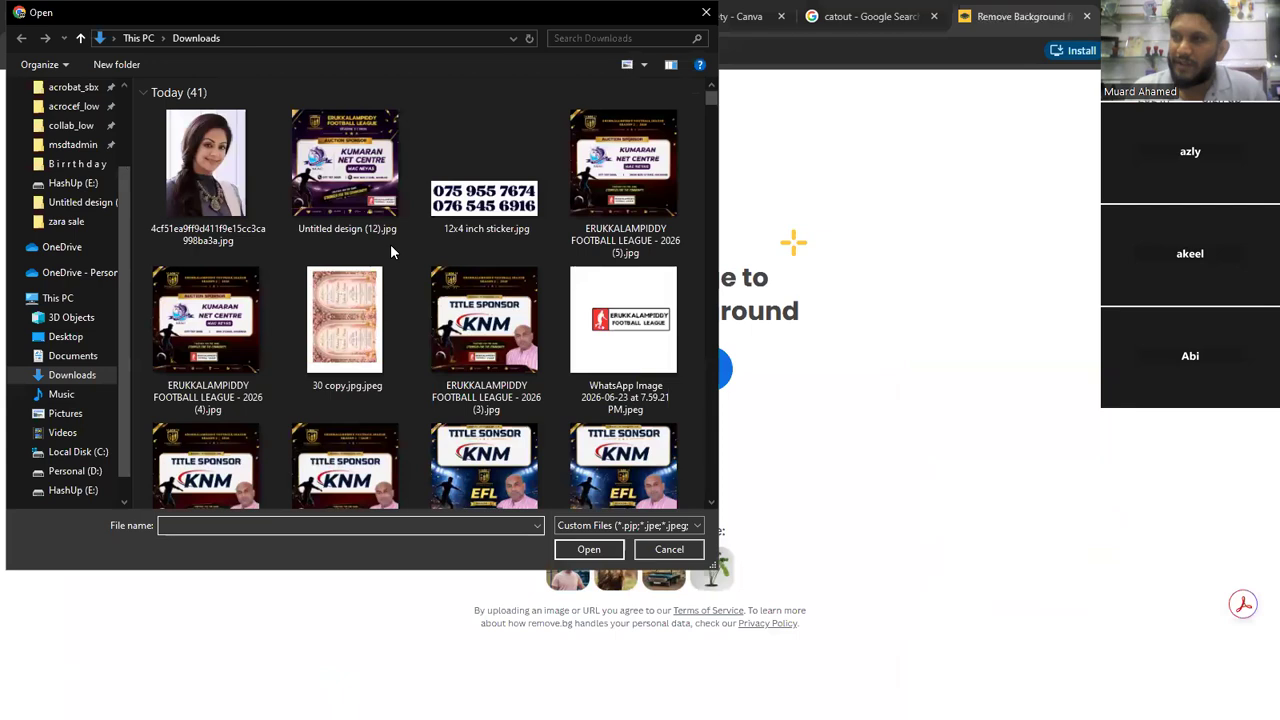
scroll(384, 243, down, 3)
scroll(384, 243, up, 3)
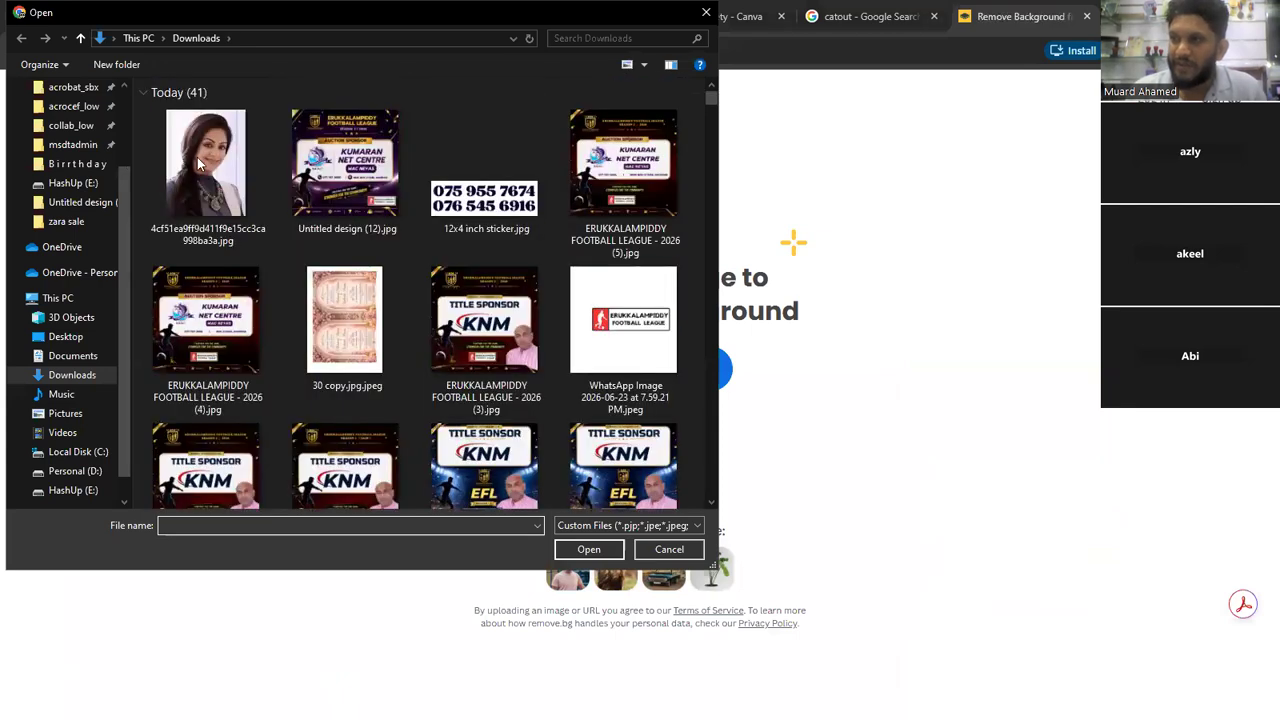
double_click(197, 157)
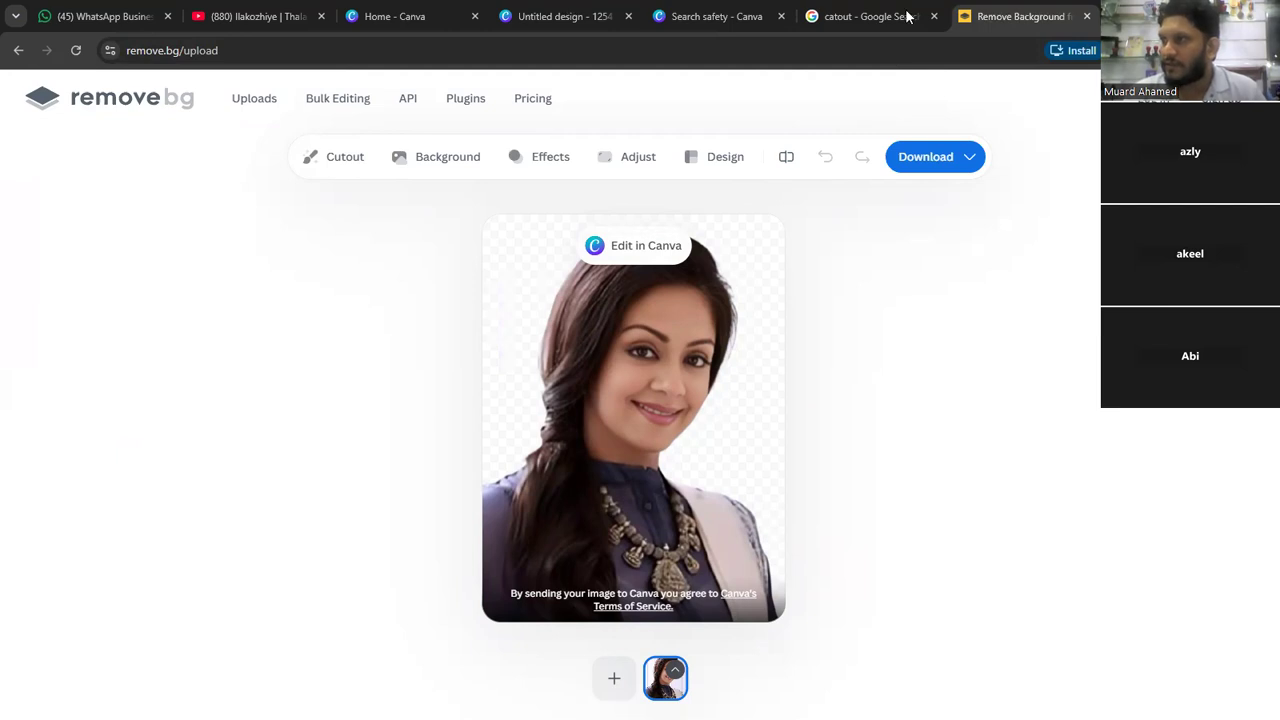
- Switch to the Canva page with the design search for "safety"
click(736, 25)
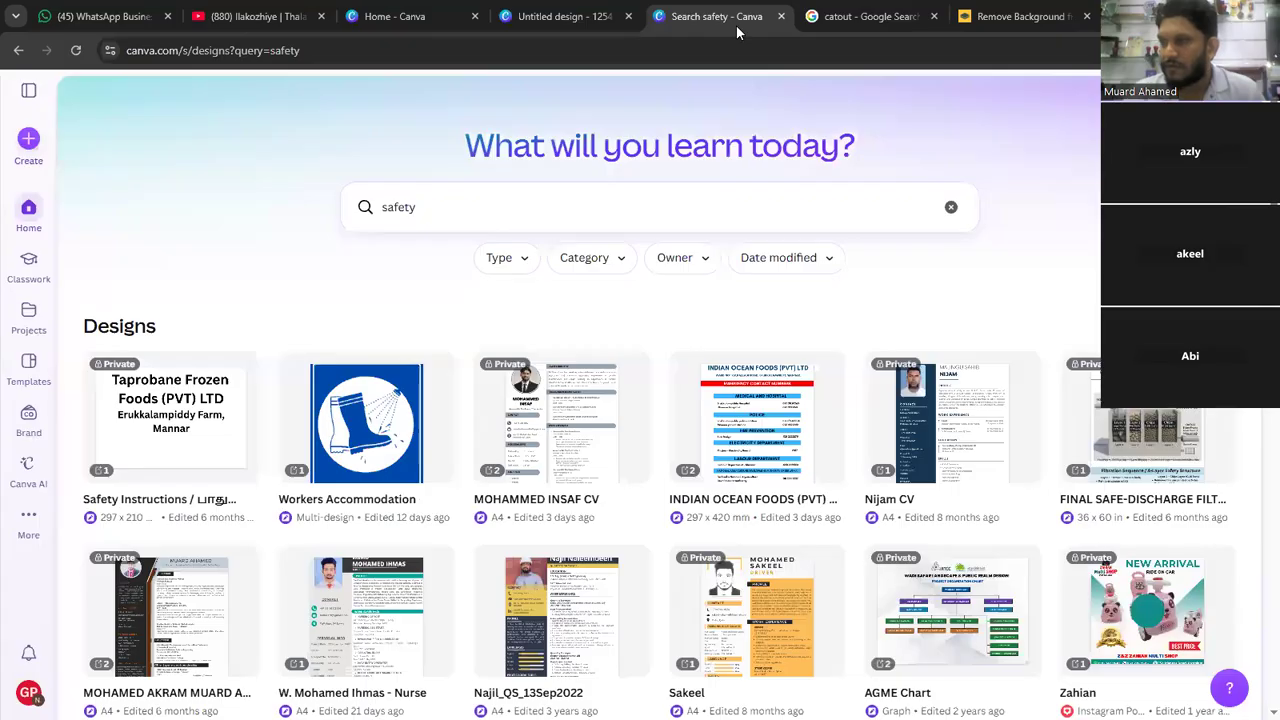
- Return to the untitled 1254px × 1254px design and delete the portrait photo from page 2
click(562, 18)
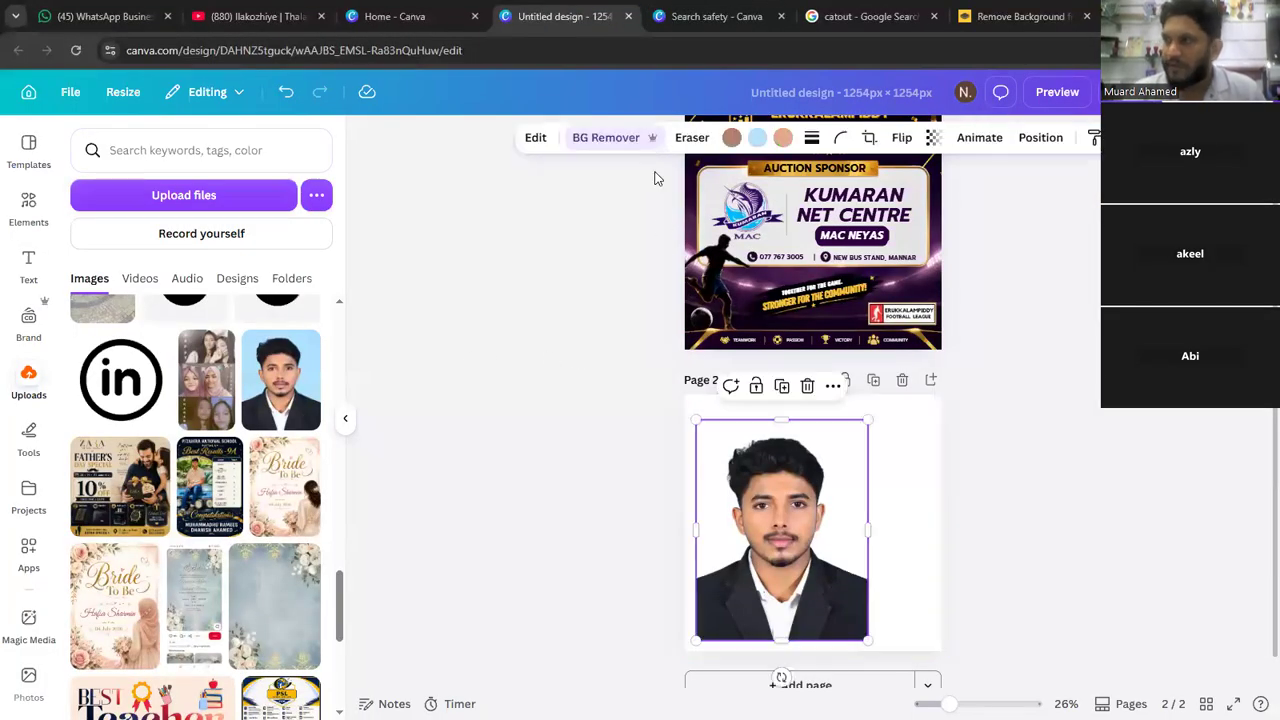
click(535, 137)
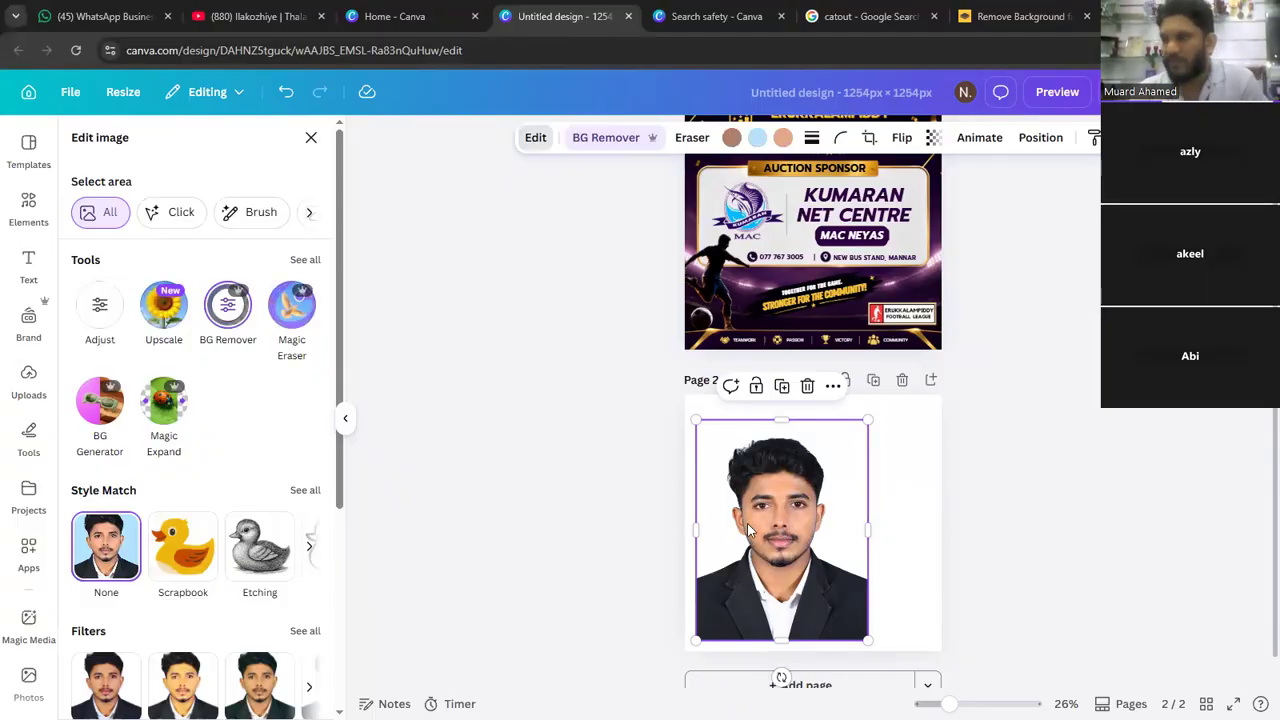
key(Delete)
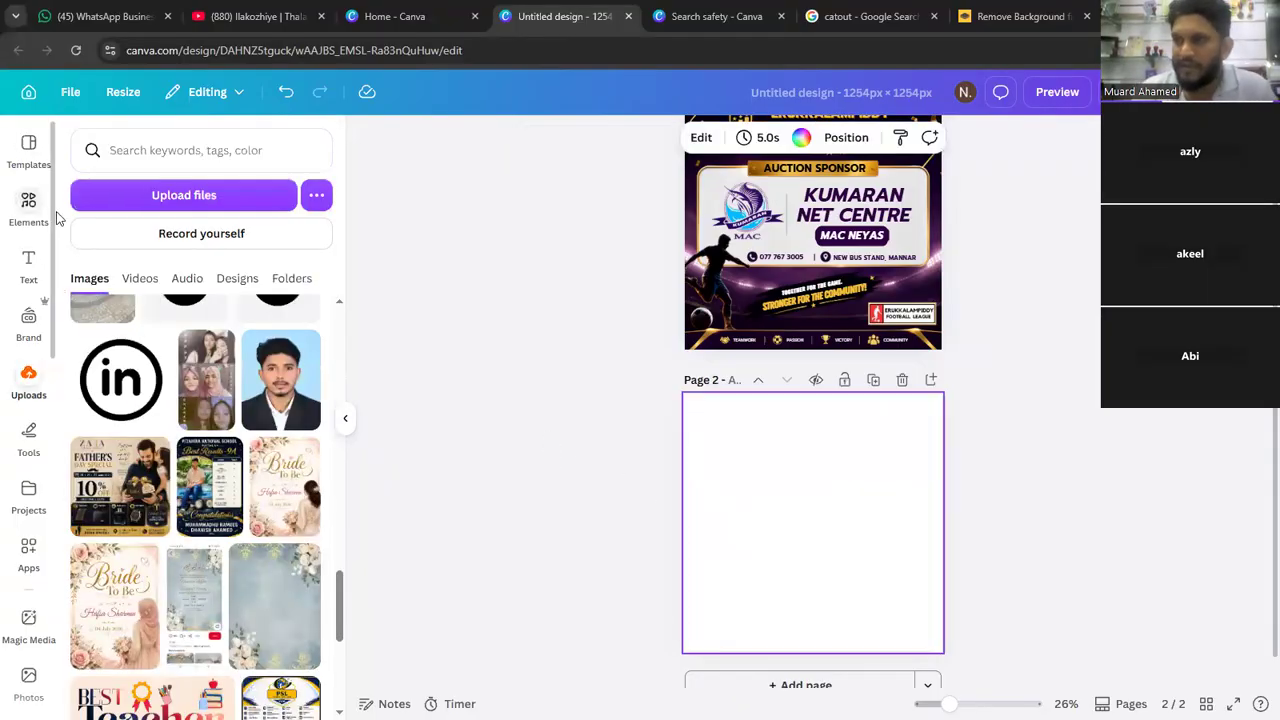
- Place the uploaded Bride To Be invitation with the pink-hijab figure on page 2 and enlarge it to nearly the page's height
scroll(157, 415, down, 1)
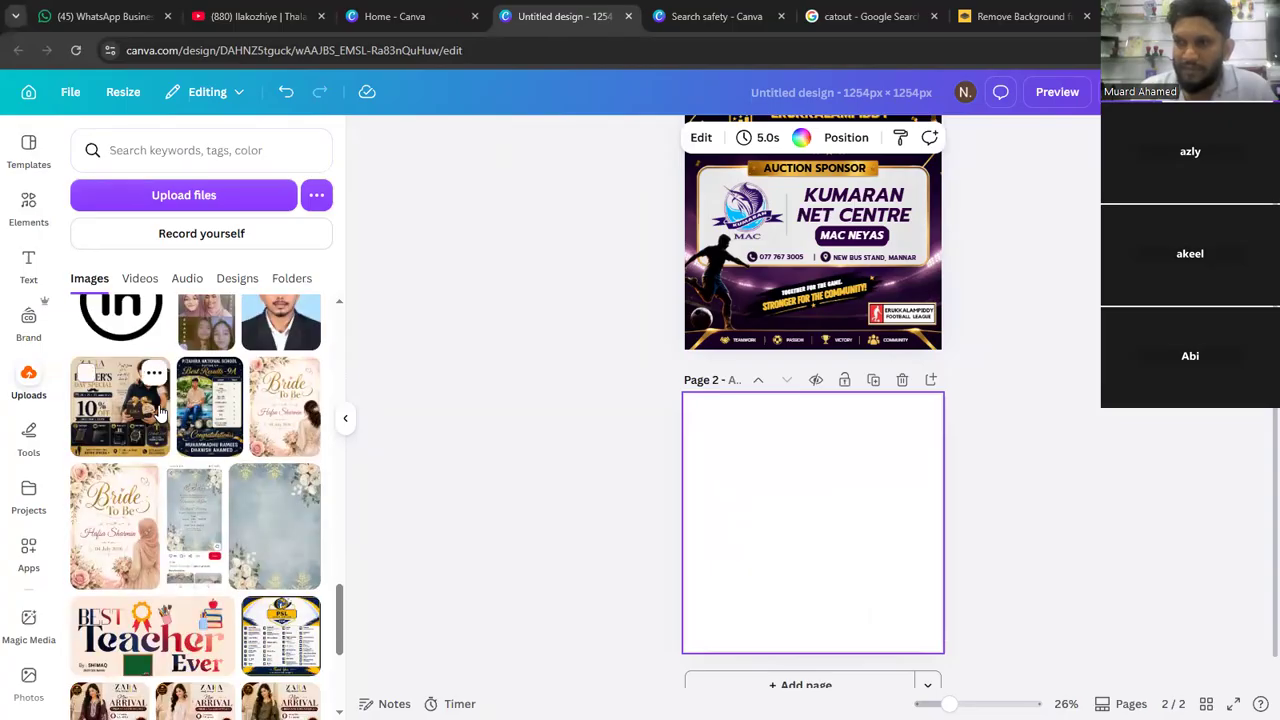
click(125, 530)
drag(878, 432, 900, 404)
drag(732, 606, 728, 614)
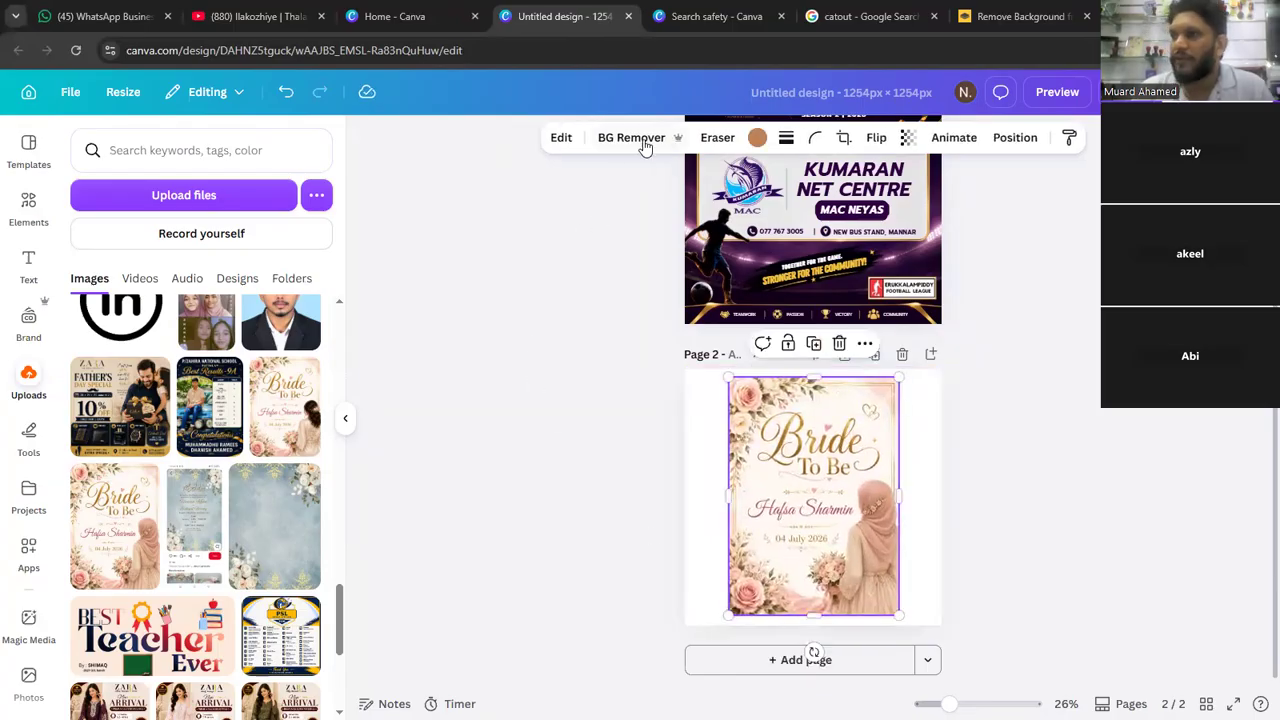
- Remove the double-heart ornament near the invitation's upper-right corner with the Magic Eraser brush
click(716, 138)
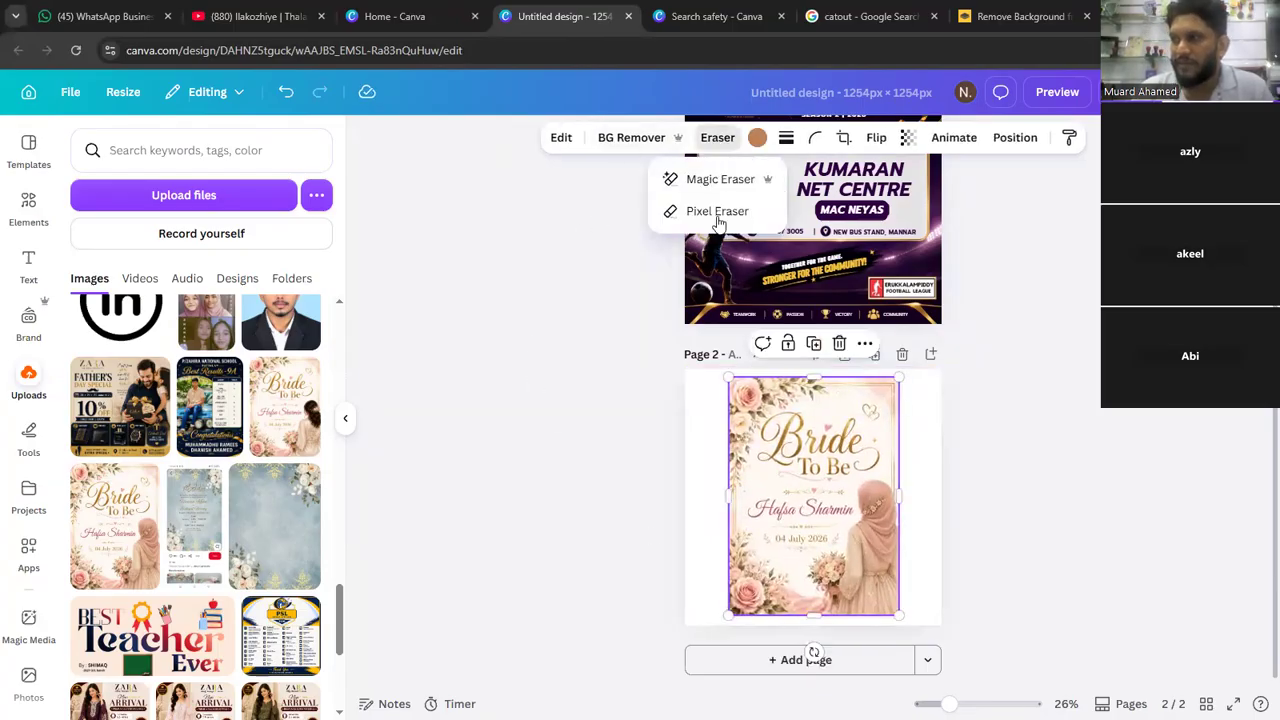
click(568, 139)
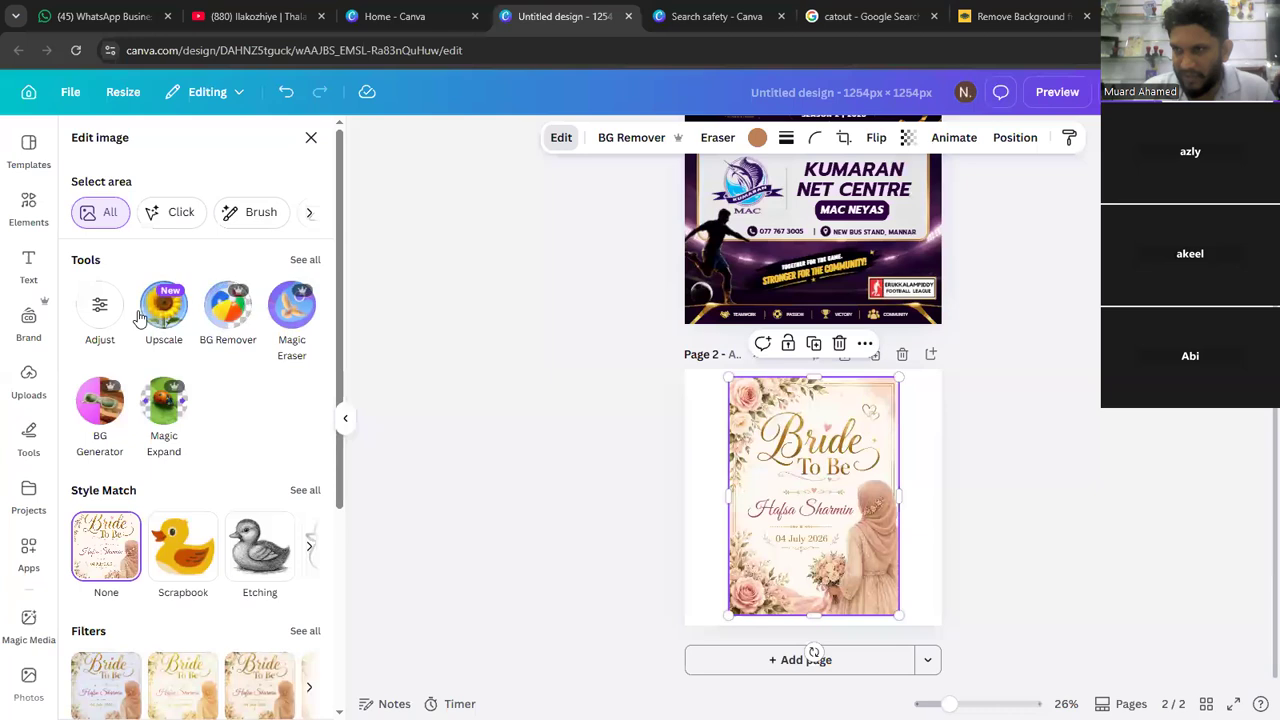
click(717, 140)
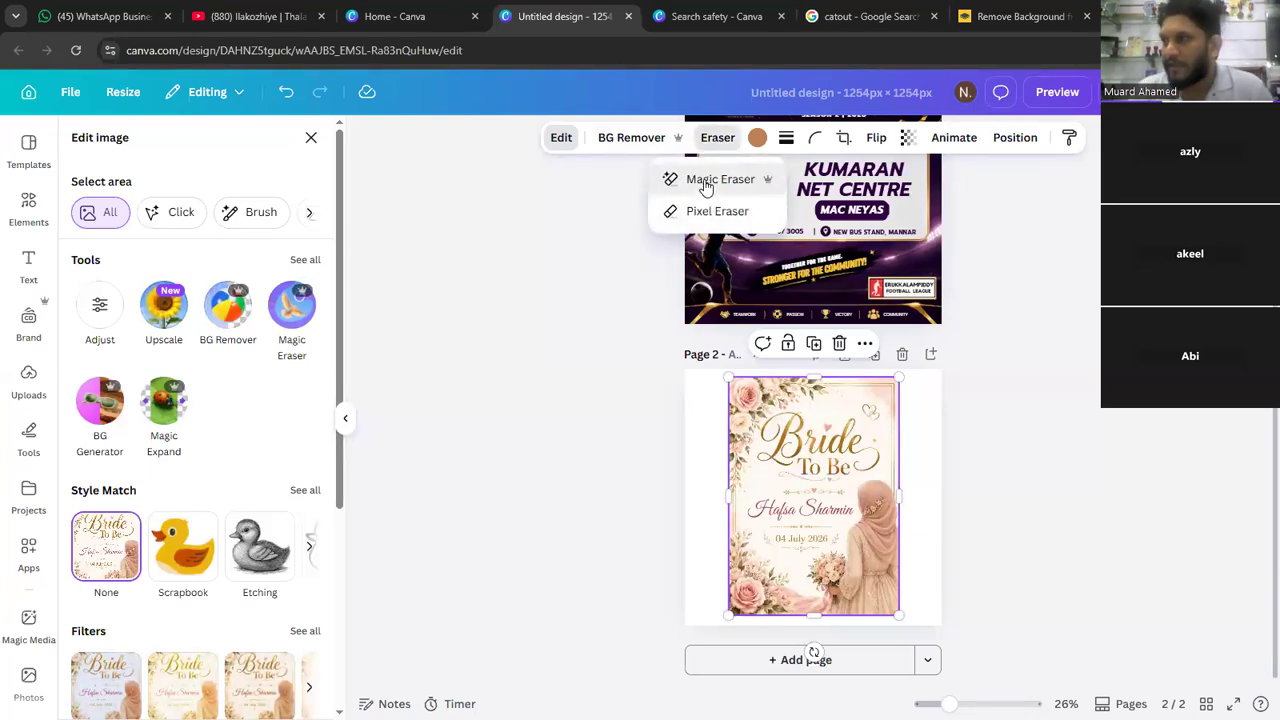
click(705, 182)
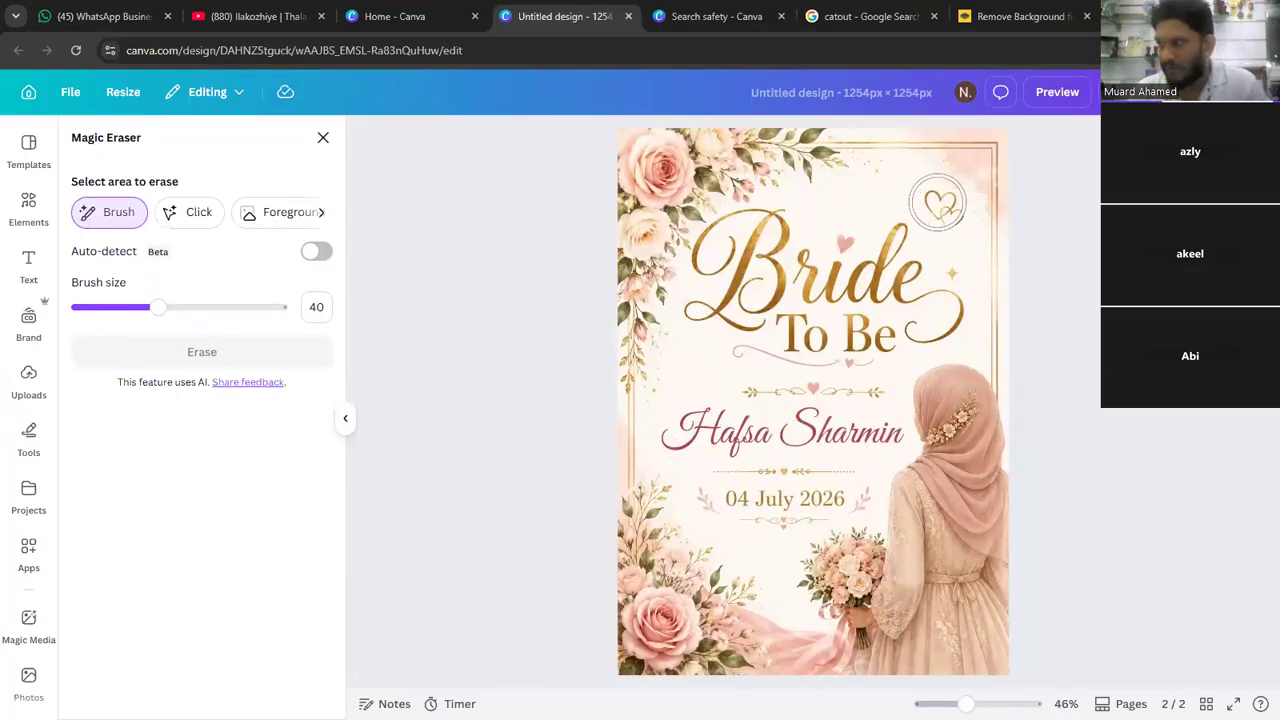
click(943, 210)
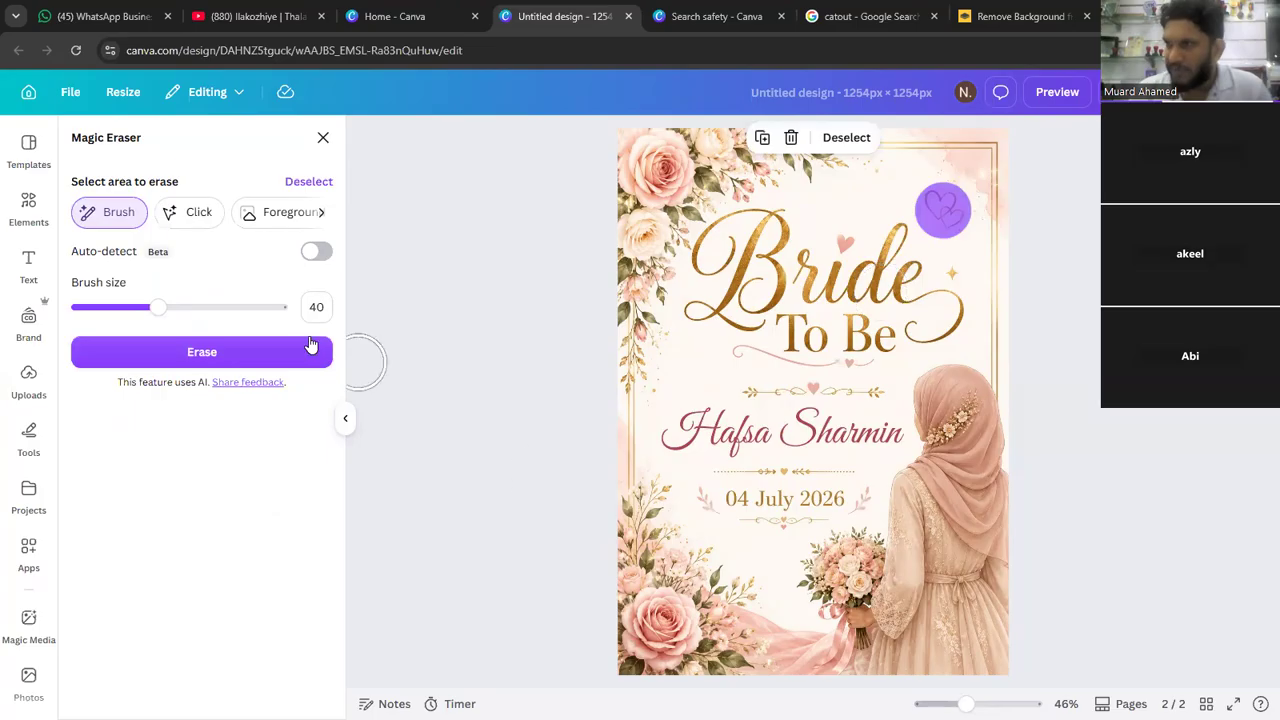
click(205, 356)
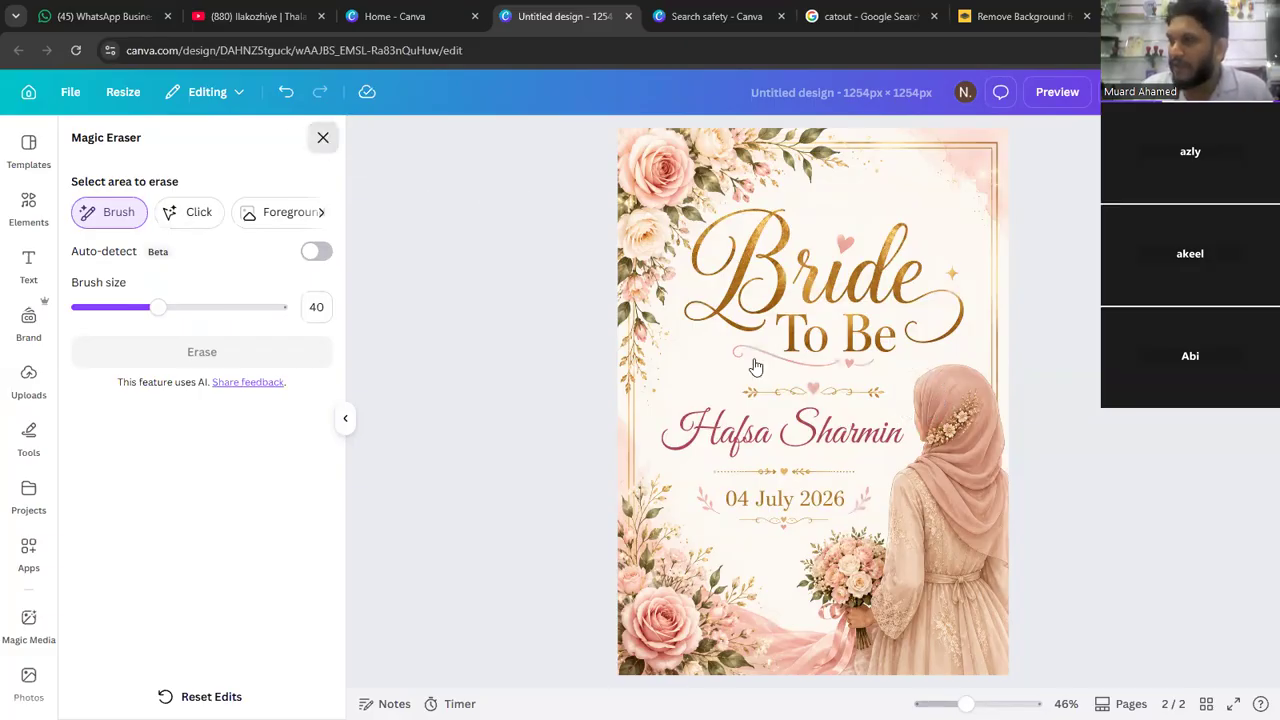
- Undo the Magic Eraser edit and rub out the invitation's double-heart ornament with the Pixel Eraser instead
key(Escape)
key(ctrl+z)
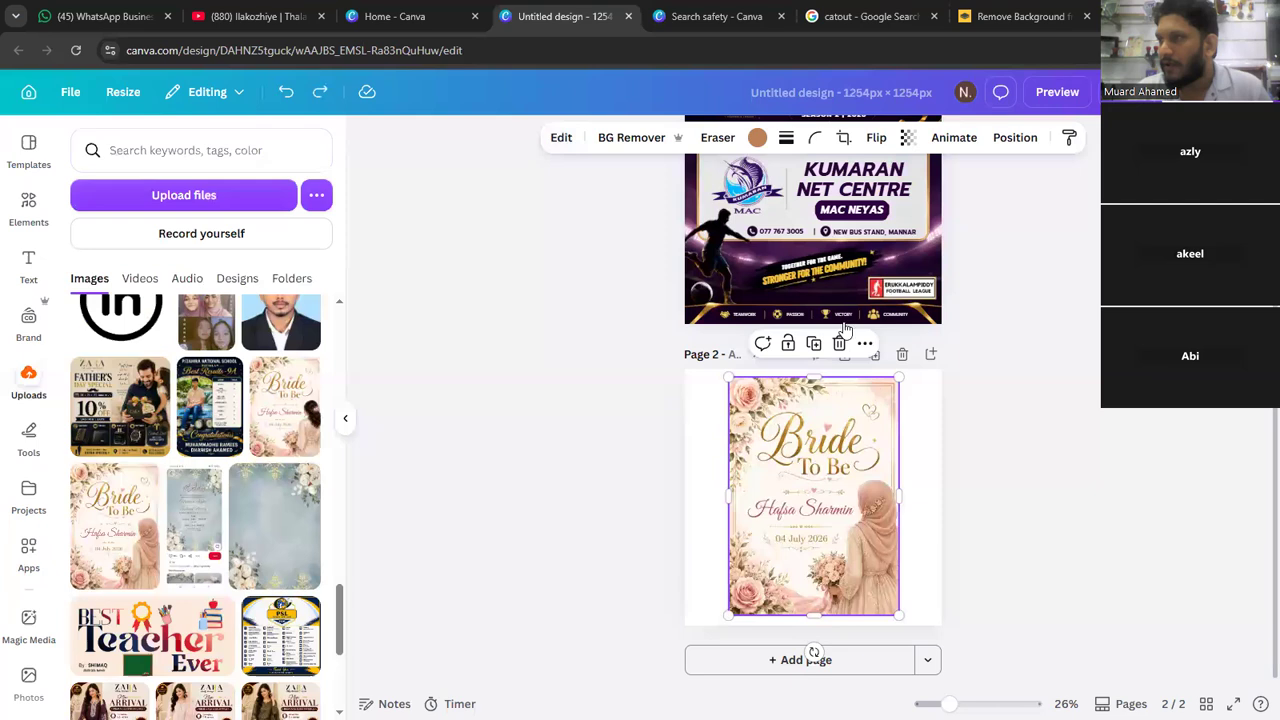
click(717, 137)
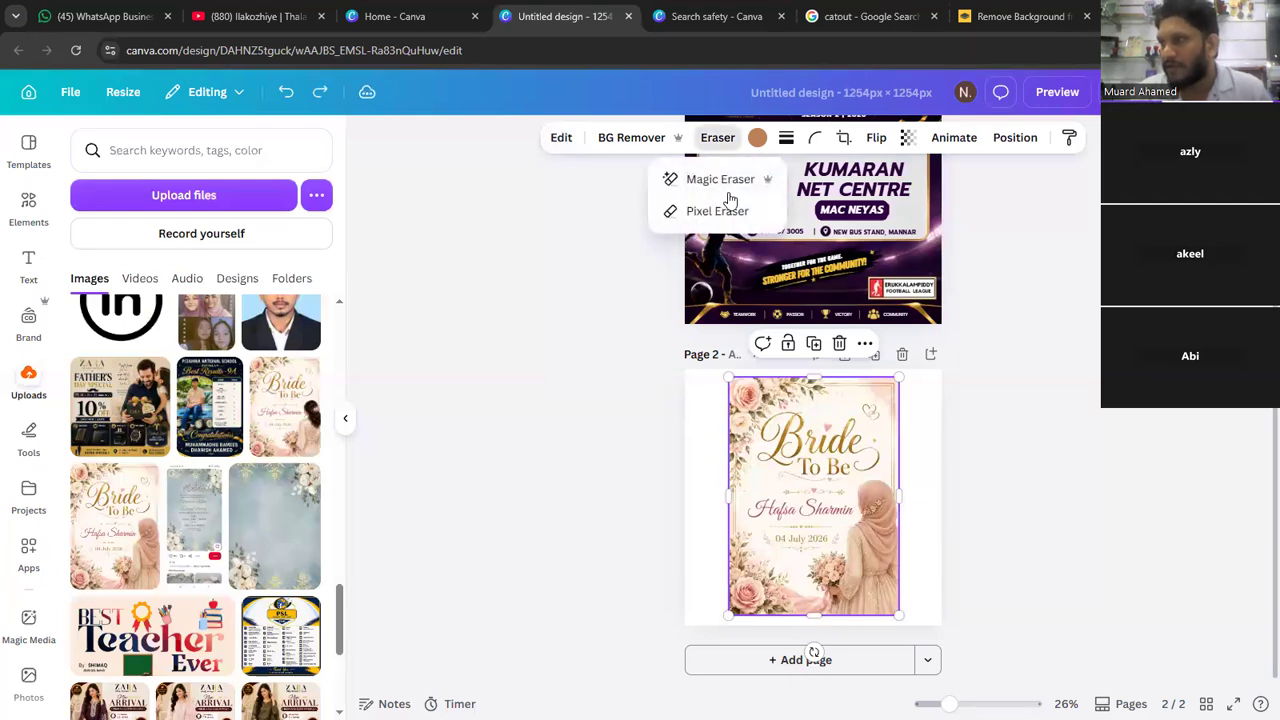
click(717, 211)
mouse_move(937, 198)
mouse_down()
mouse_move(947, 219)
mouse_move(935, 228)
mouse_up()
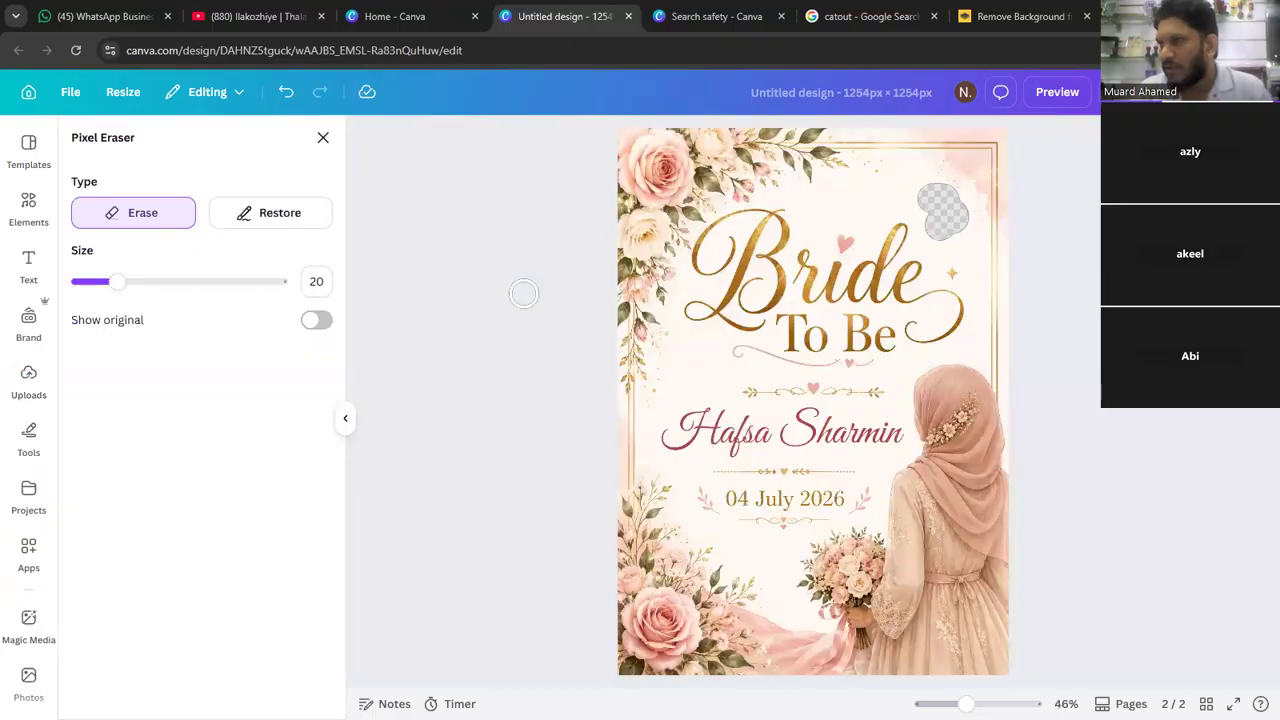
click(323, 137)
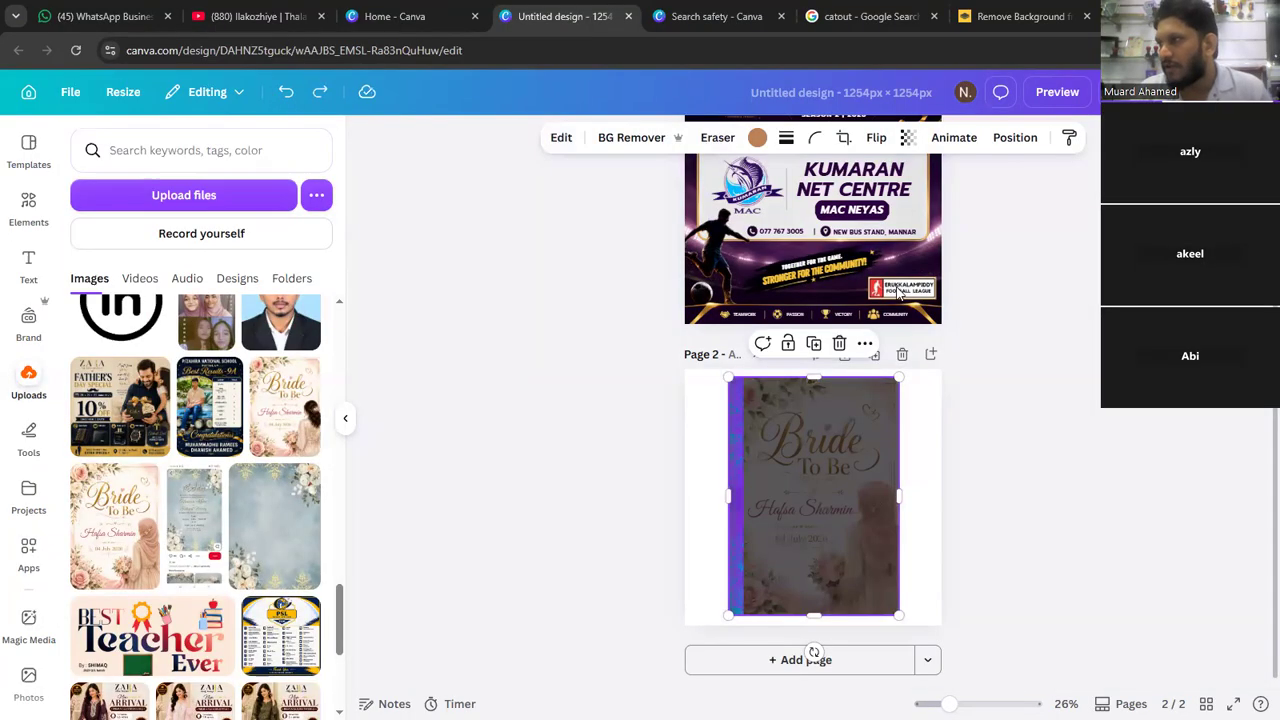
click(715, 137)
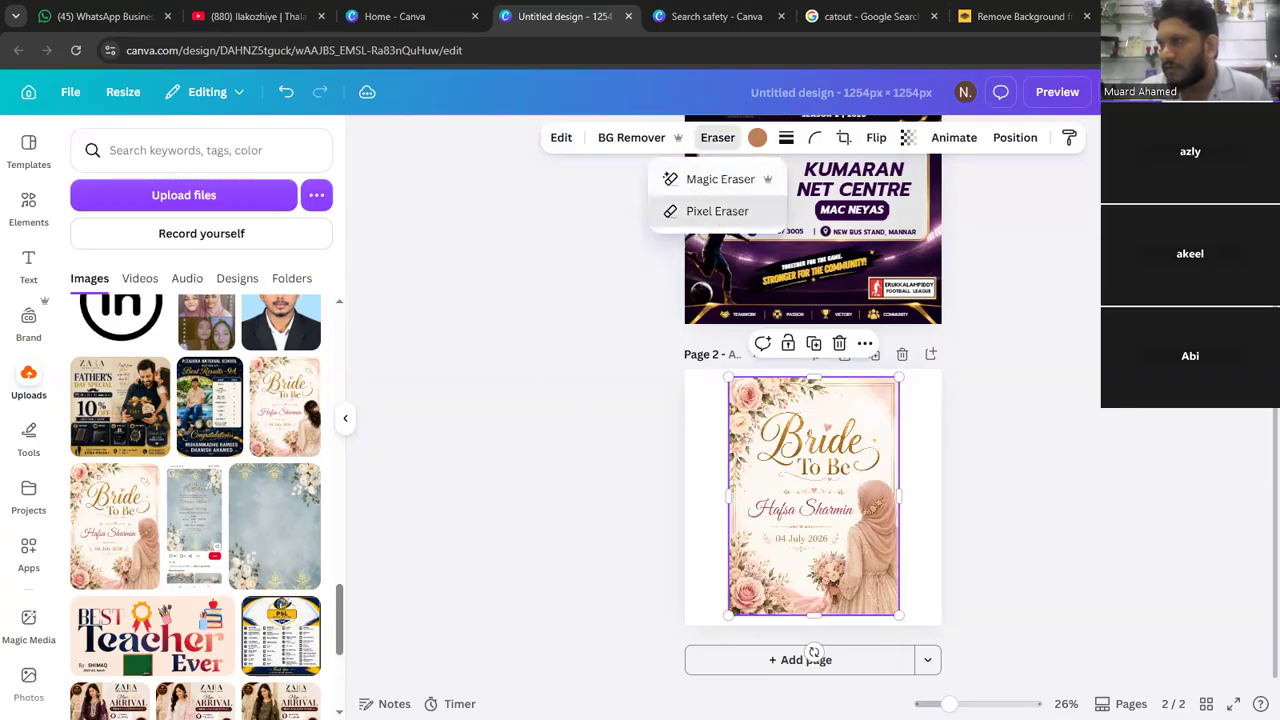
click(720, 212)
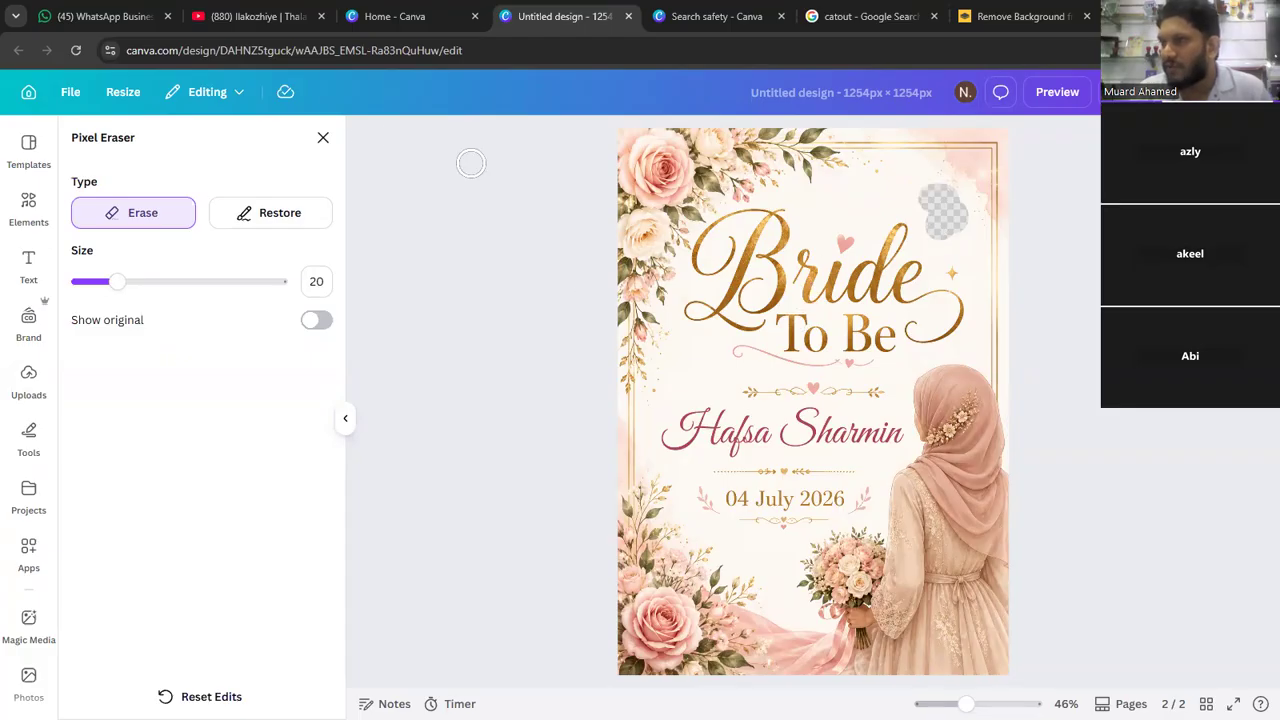
click(323, 137)
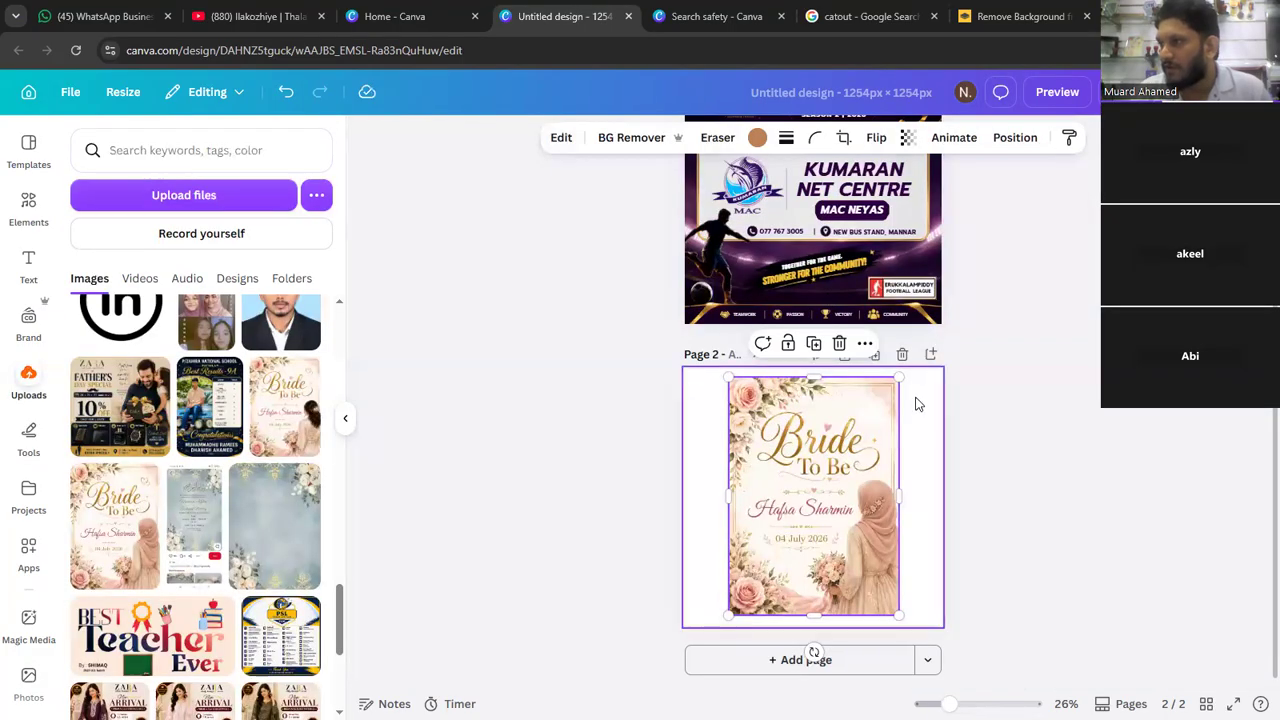
- Set page 2's background to the design's dark purple to check the erased area, and undo the colour change
click(909, 391)
click(770, 137)
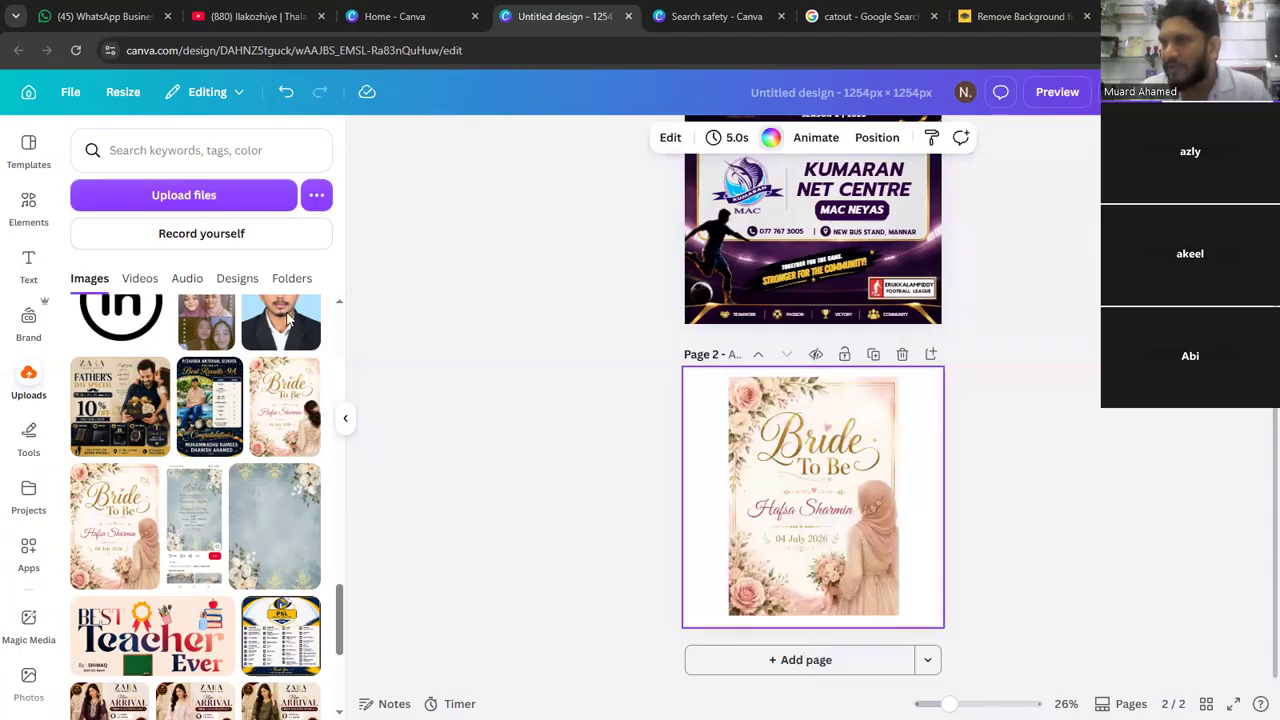
click(198, 318)
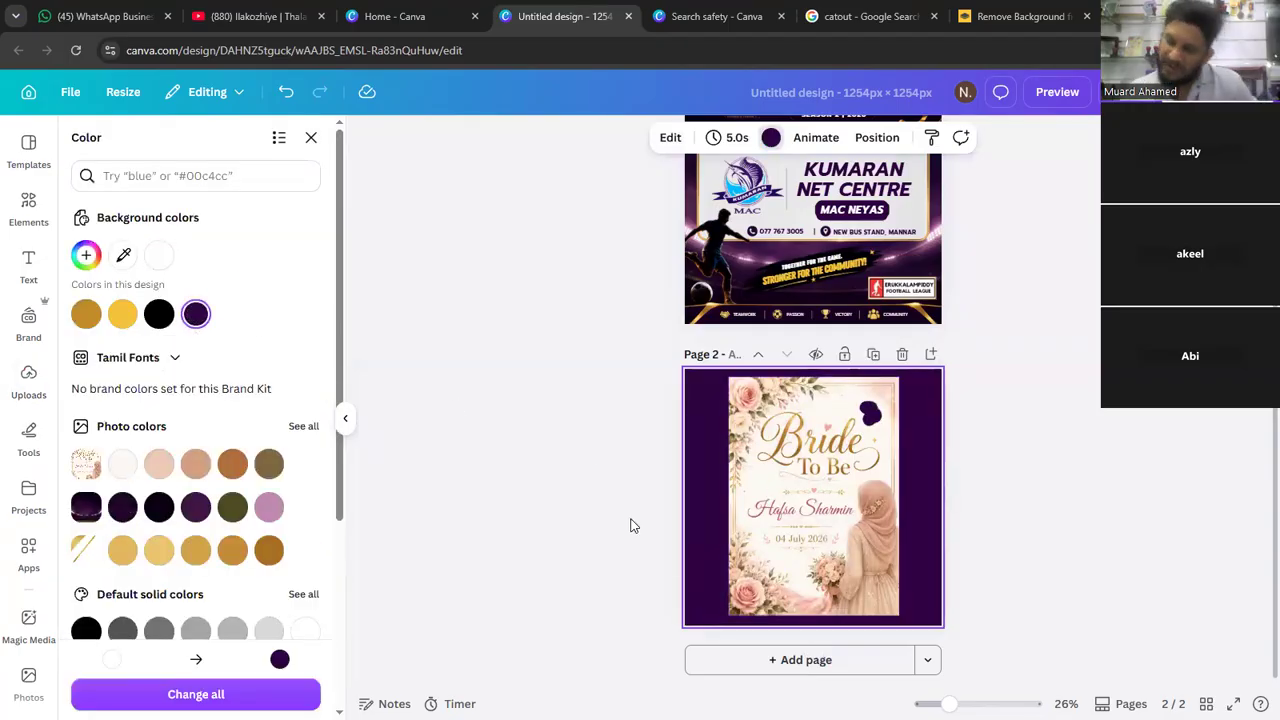
key(ctrl+z)
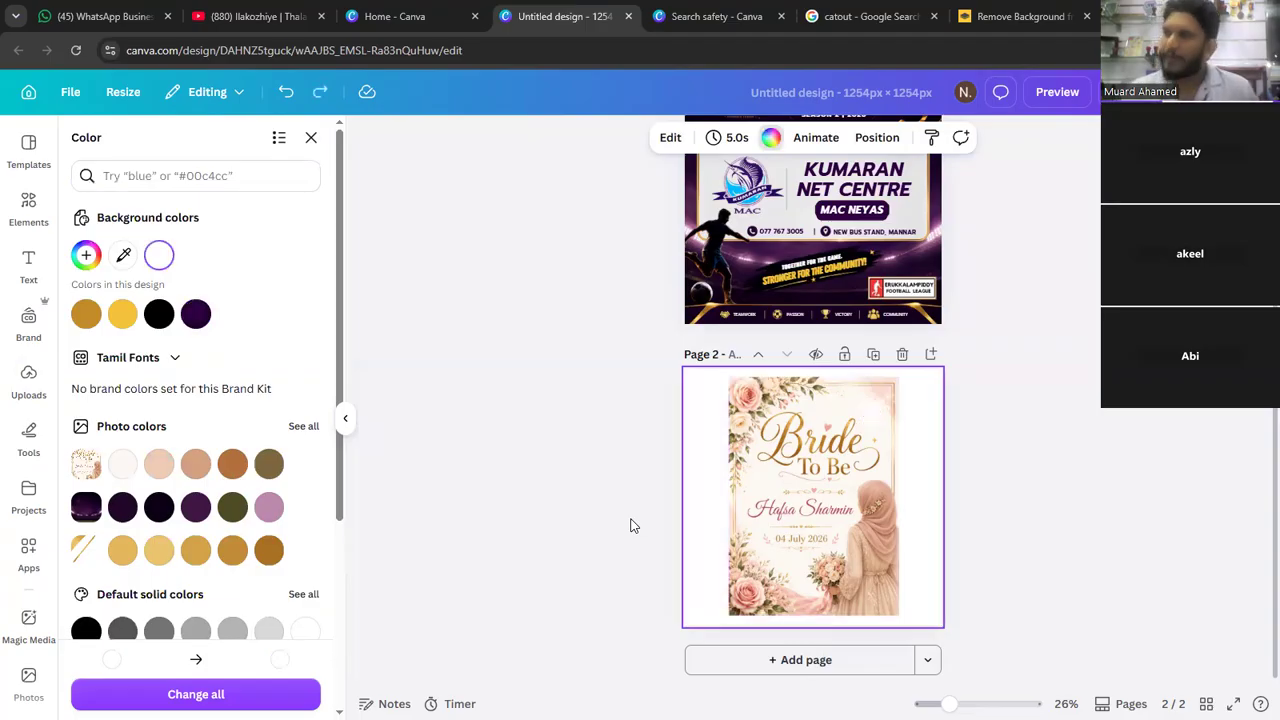
- Generate new backgrounds for the invitation image from the suggested prompt "Sandy beach during sunset with flowing sunlight casting a shadow over the surroundings"
click(812, 385)
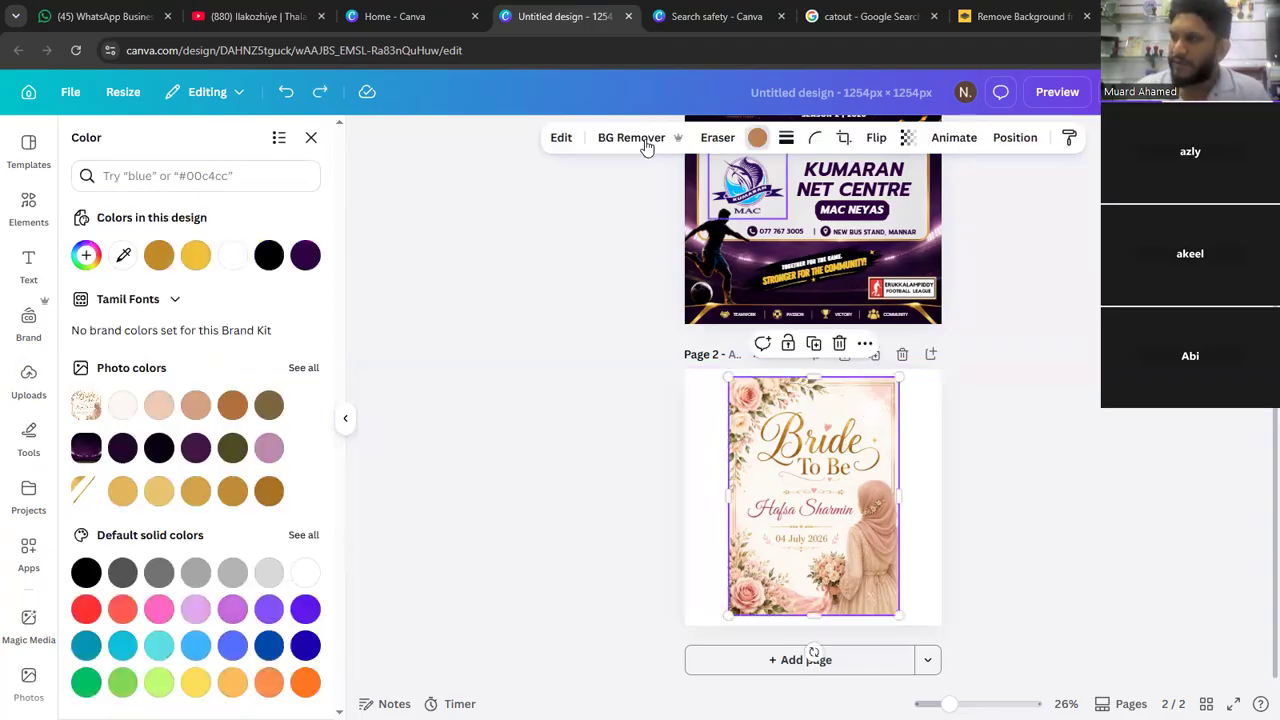
click(560, 140)
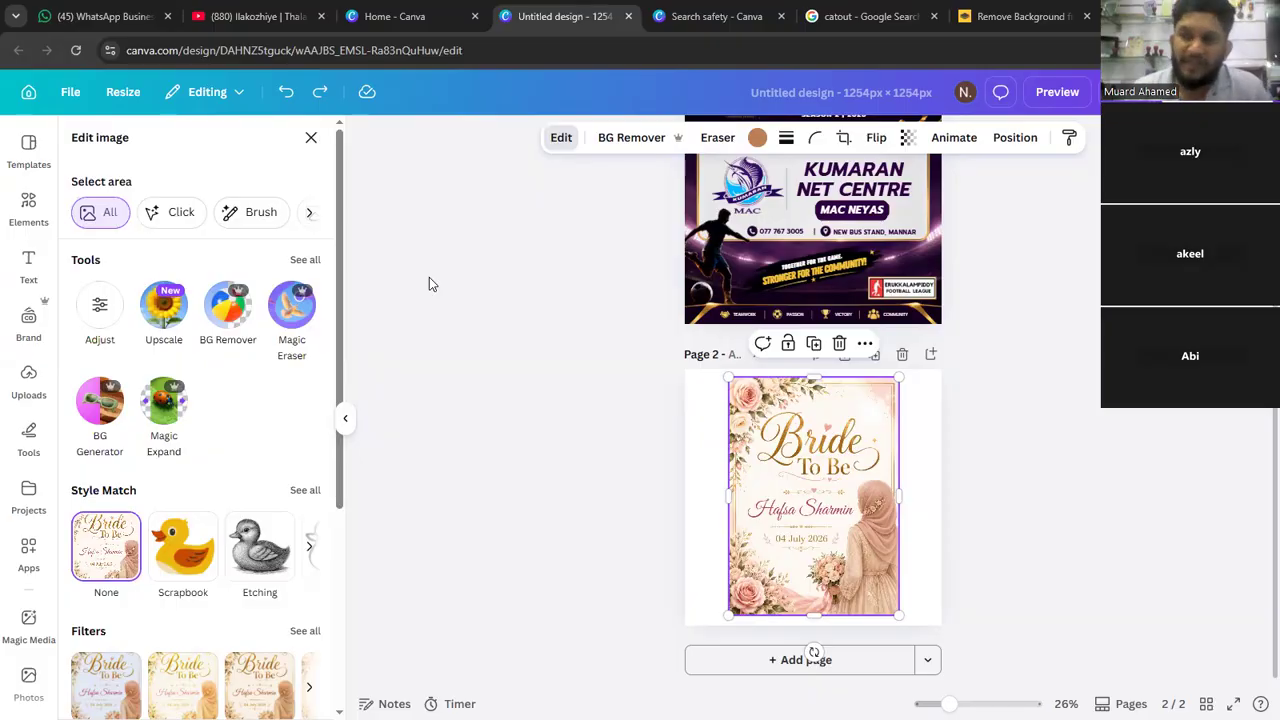
click(100, 418)
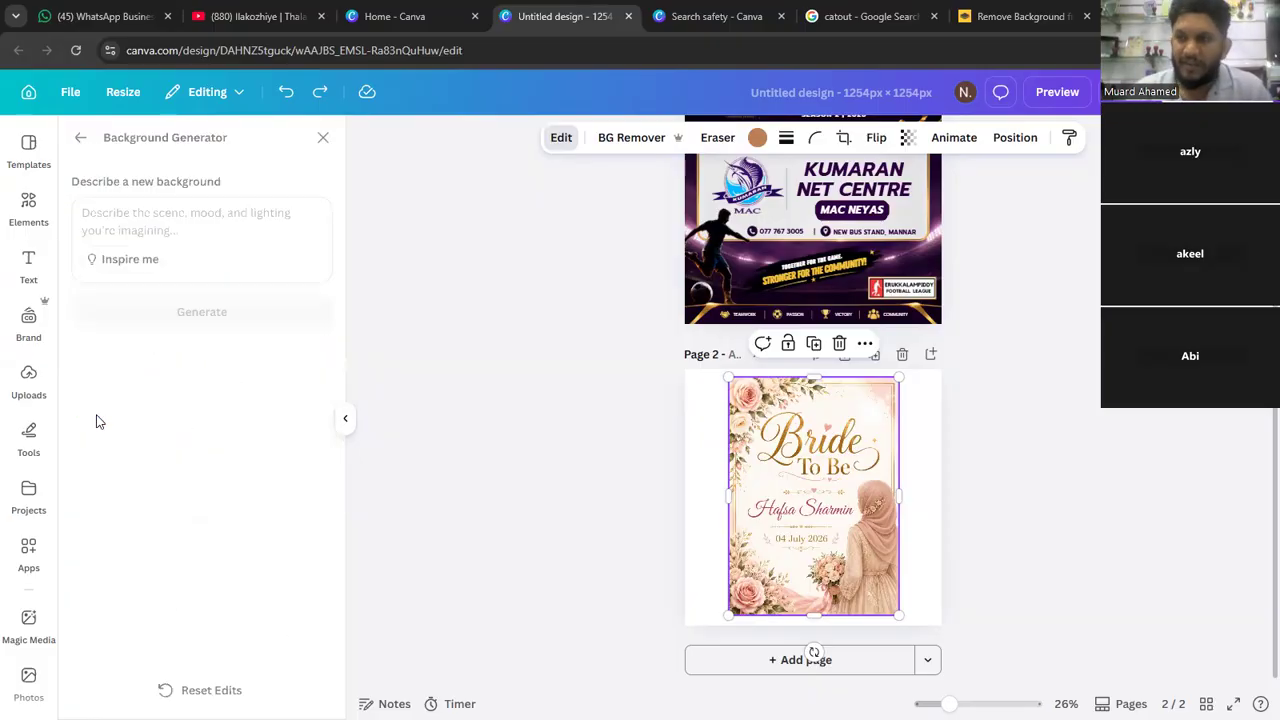
click(157, 218)
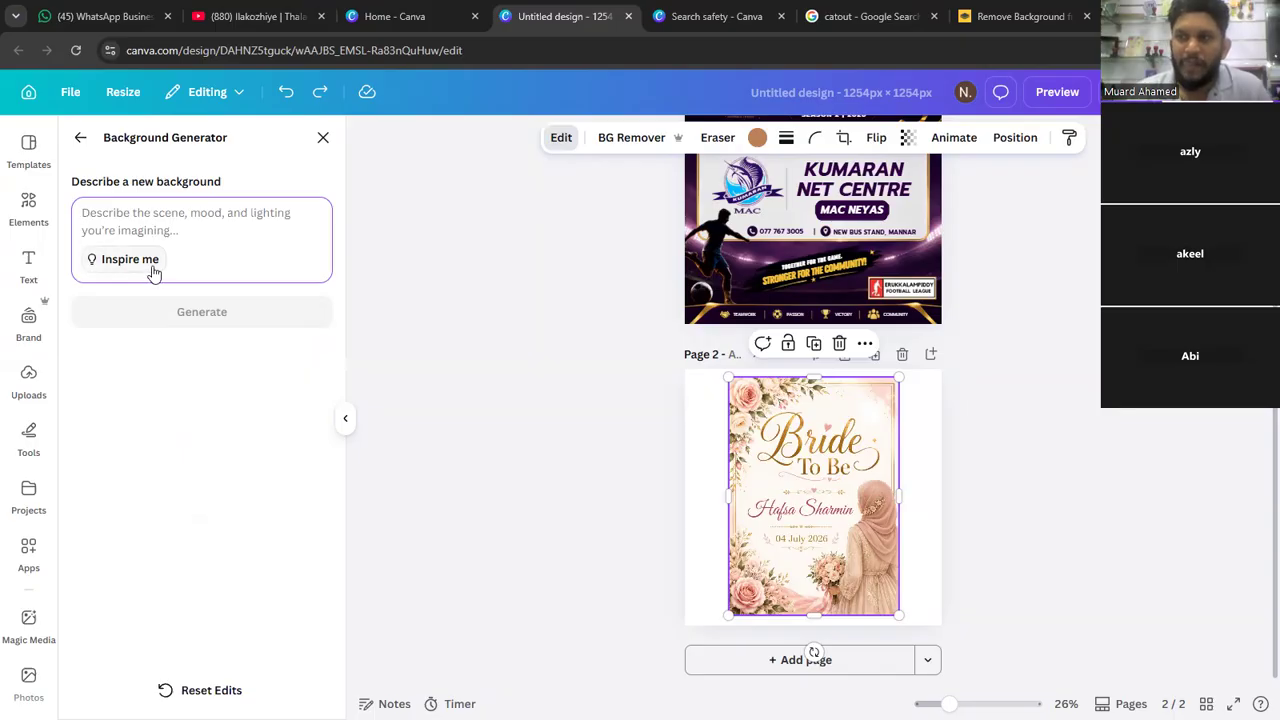
click(150, 264)
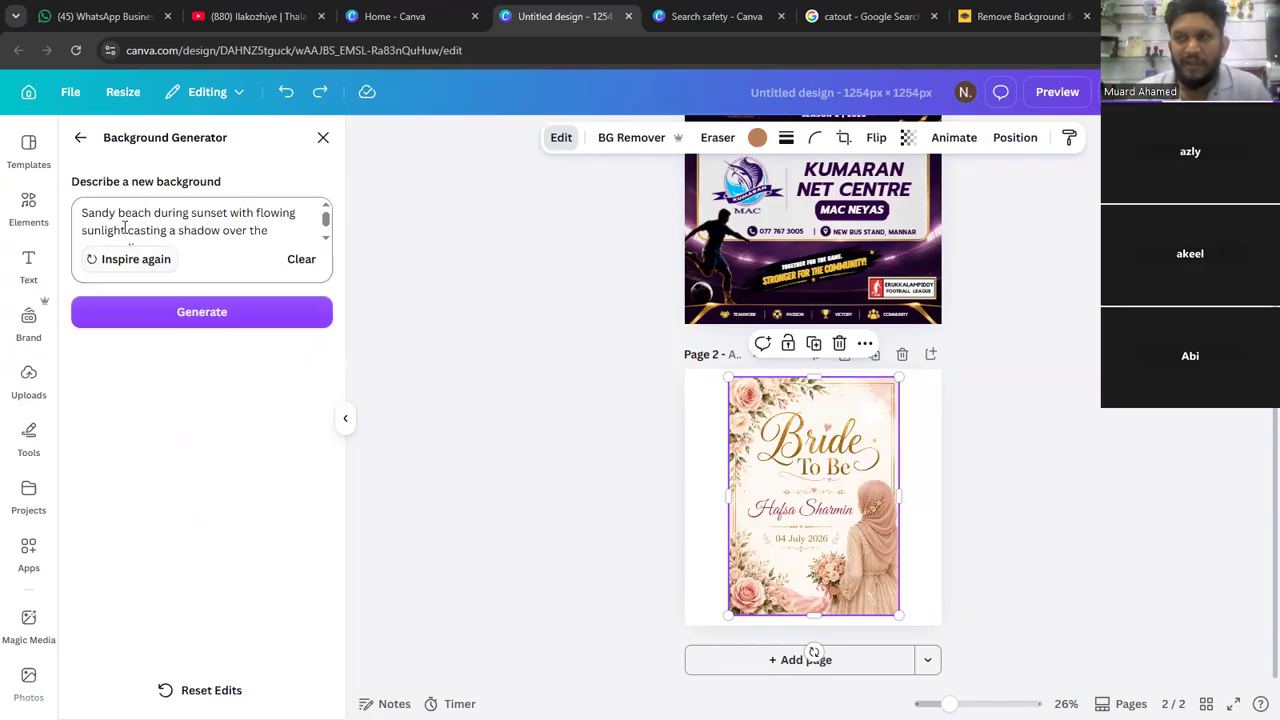
click(221, 226)
scroll(278, 231, down, 1)
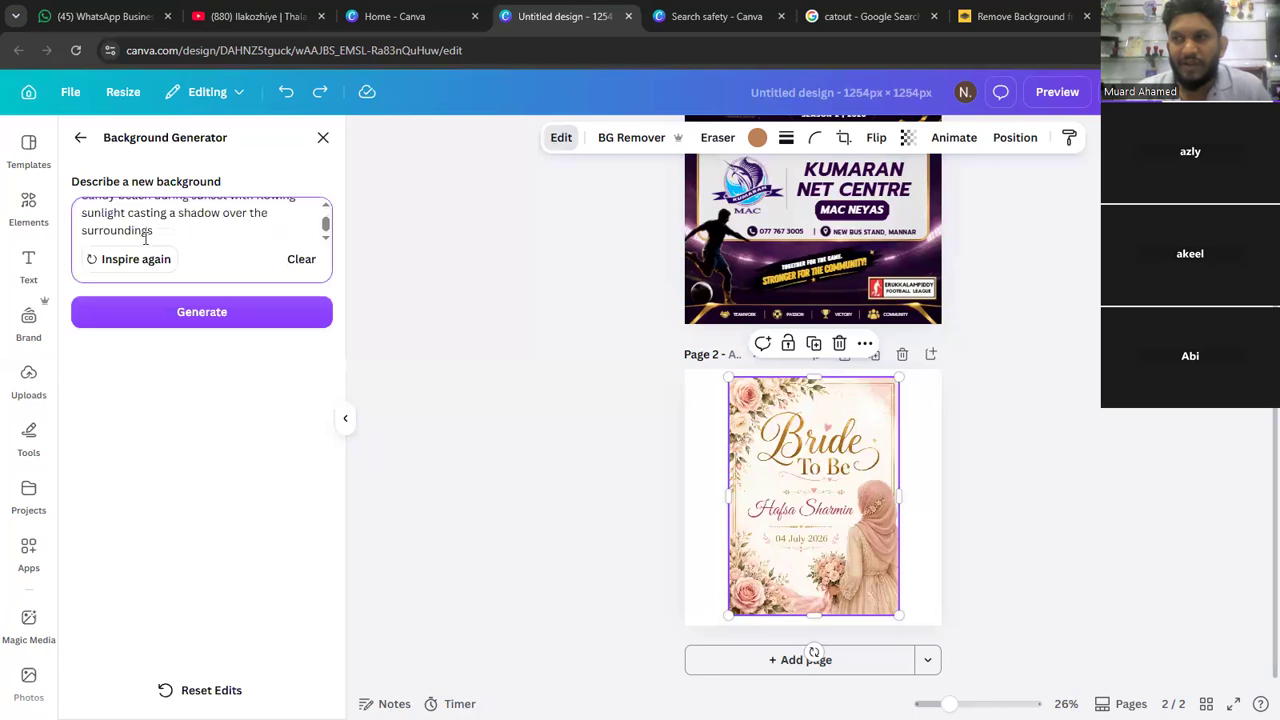
click(237, 314)
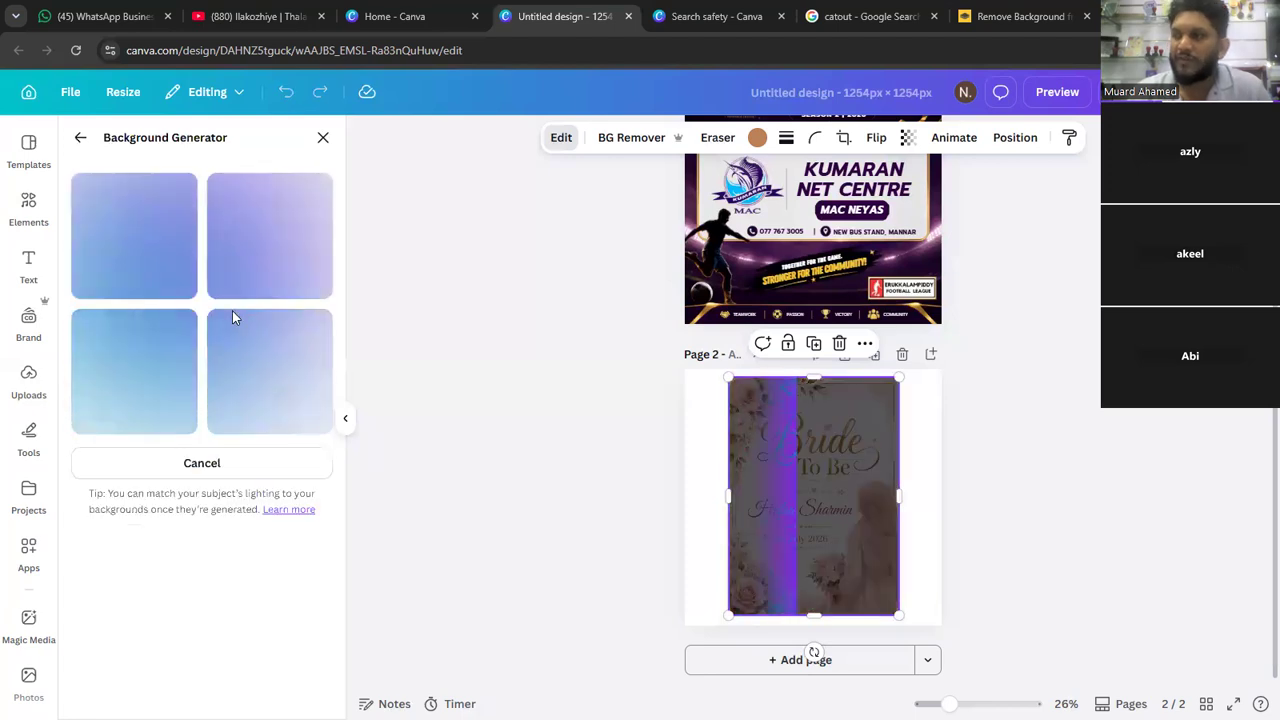
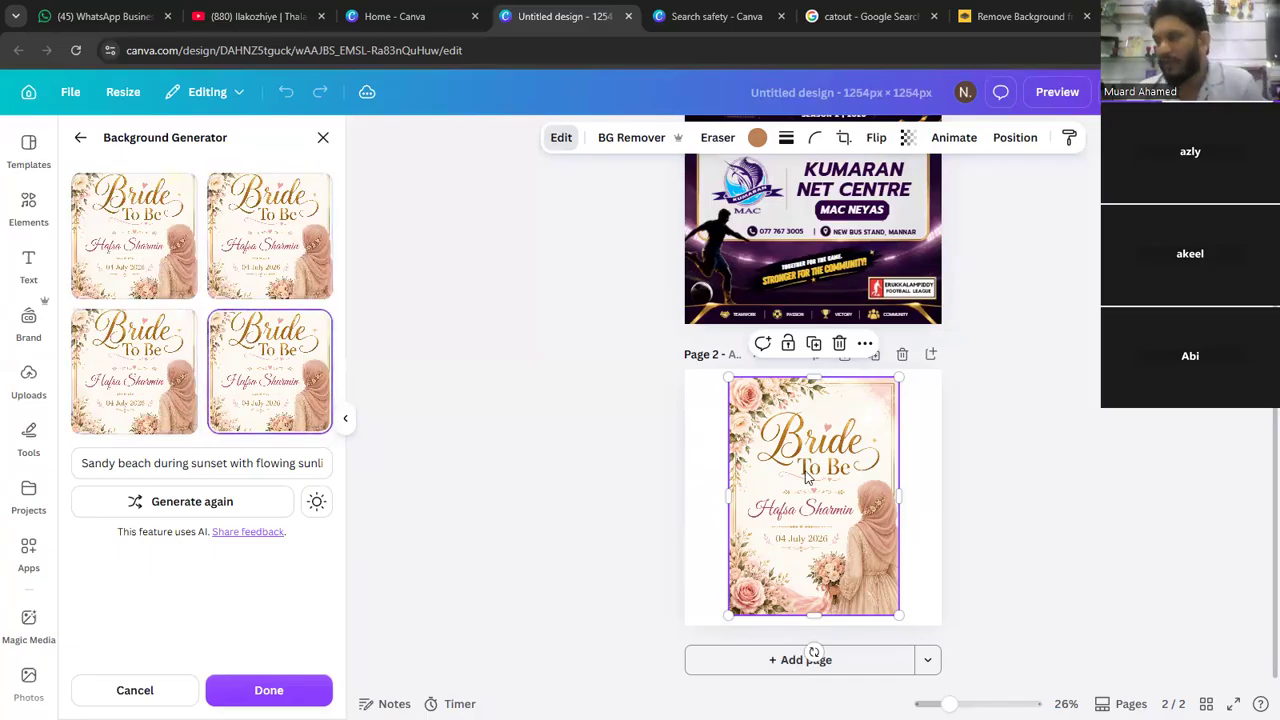
- Delete the invitation image from page 2 and look through the uploaded images for a replacement photo
key(Delete)
scroll(200, 460, down, 3)
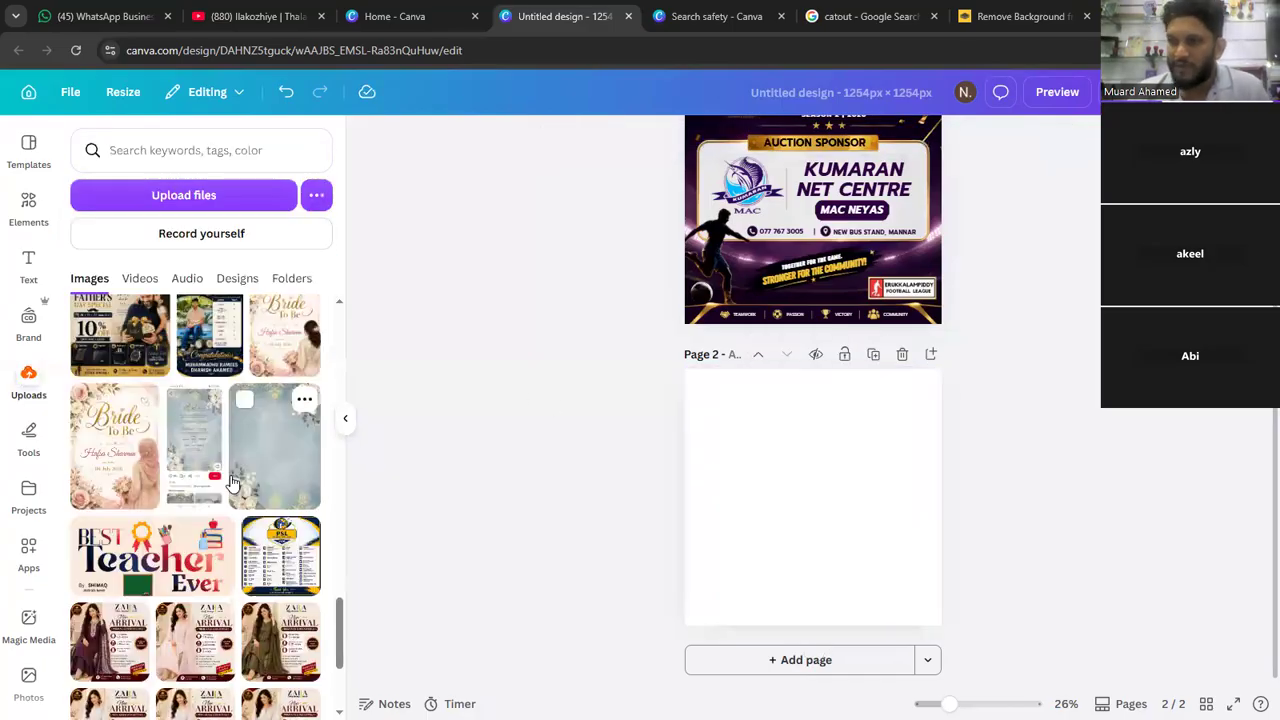
scroll(186, 450, down, 3)
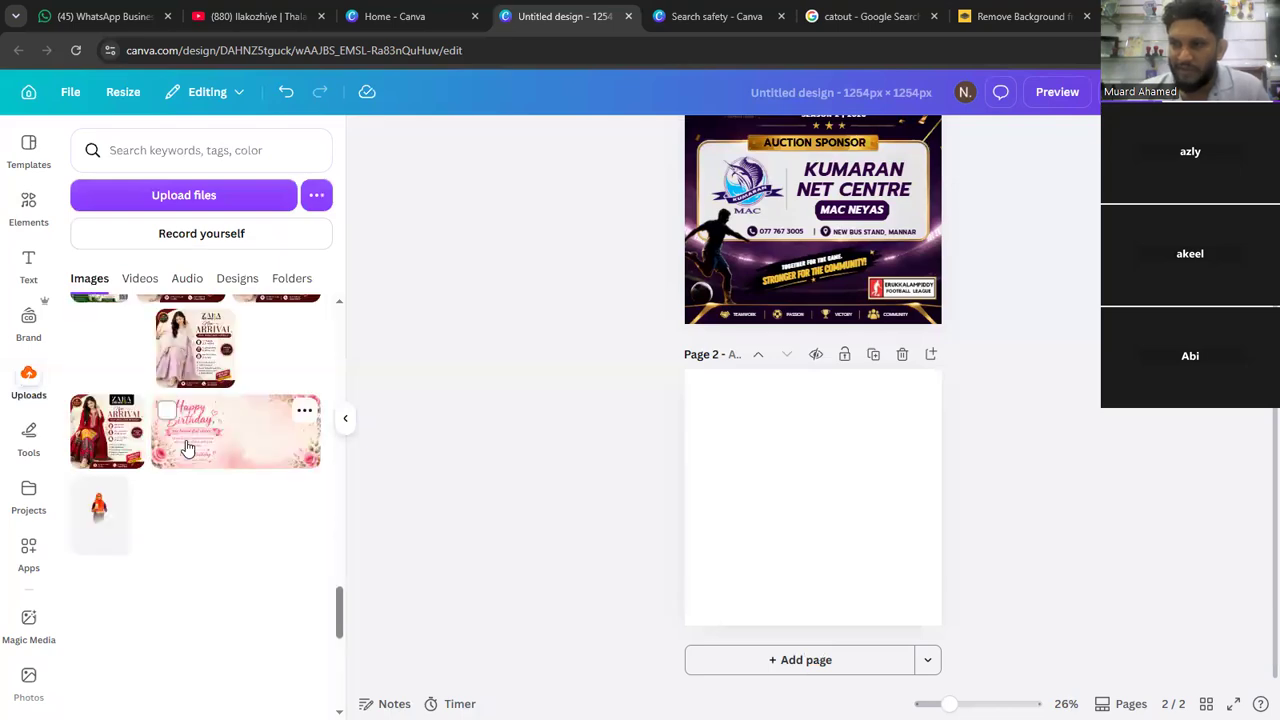
scroll(186, 443, up, 10)
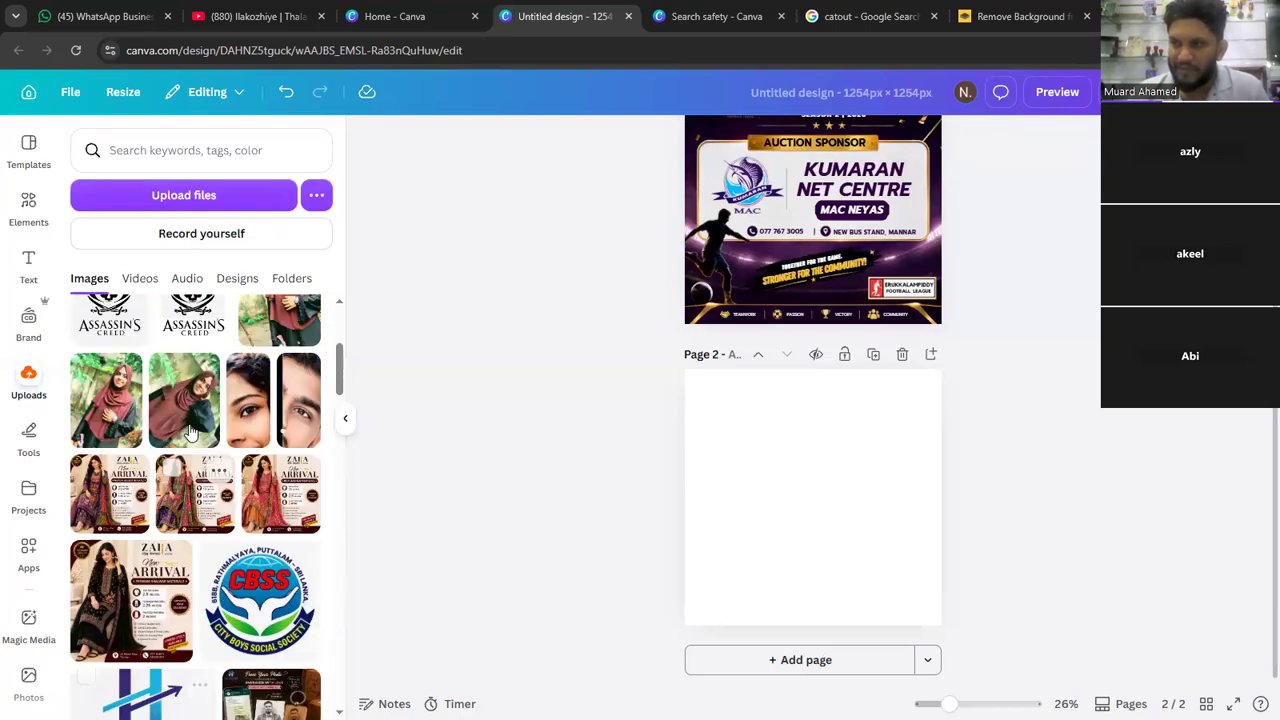
scroll(190, 430, up, 5)
scroll(190, 430, down, 7)
scroll(190, 430, down, 10)
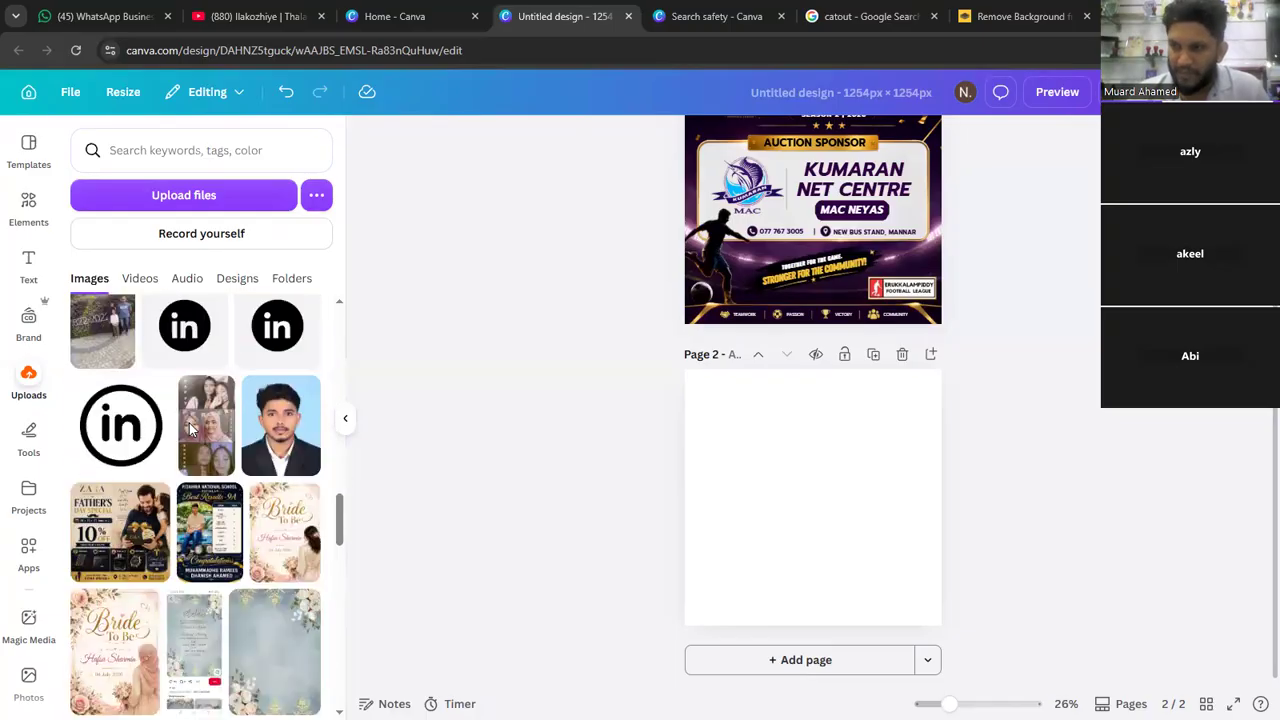
scroll(190, 430, down, 10)
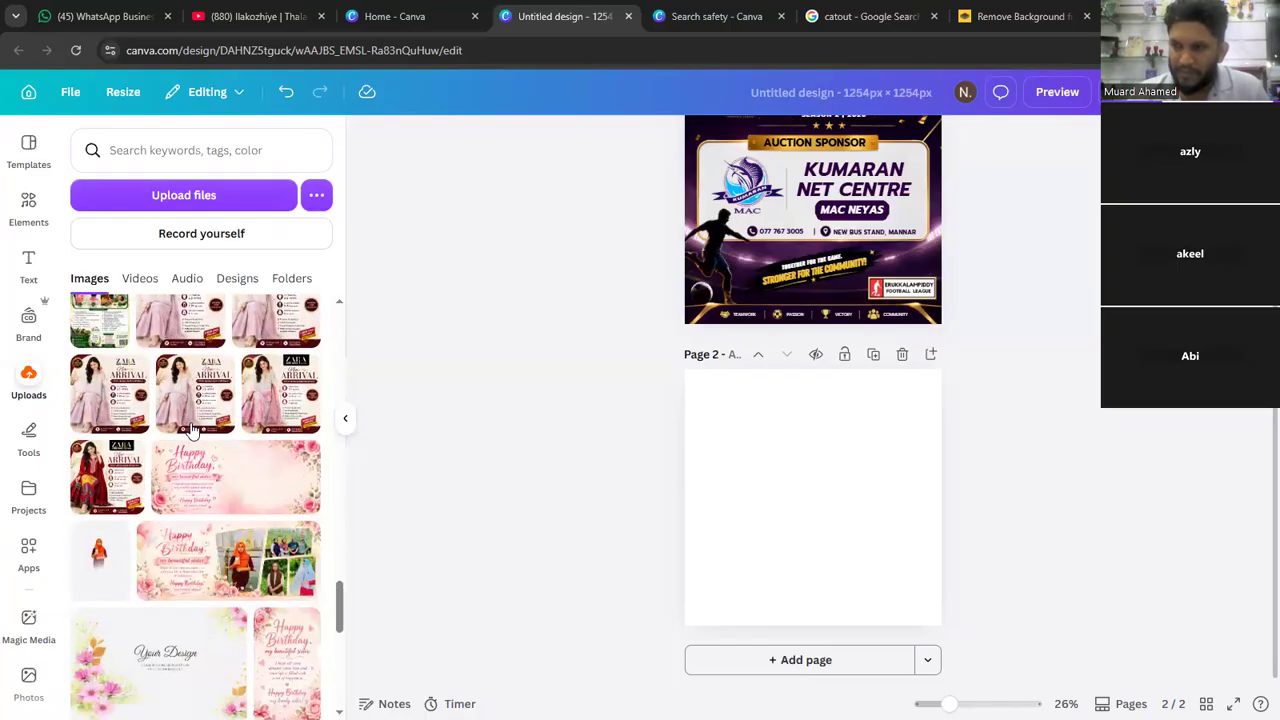
scroll(190, 430, down, 6)
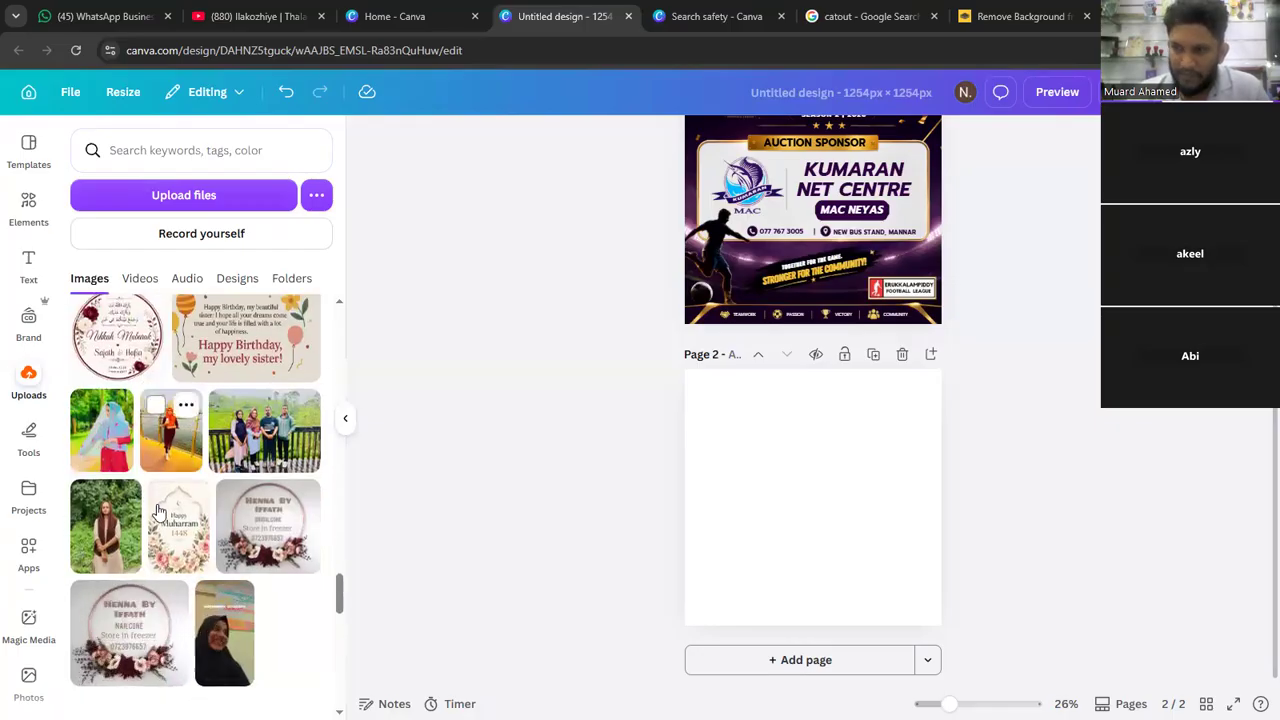
scroll(160, 495, down, 5)
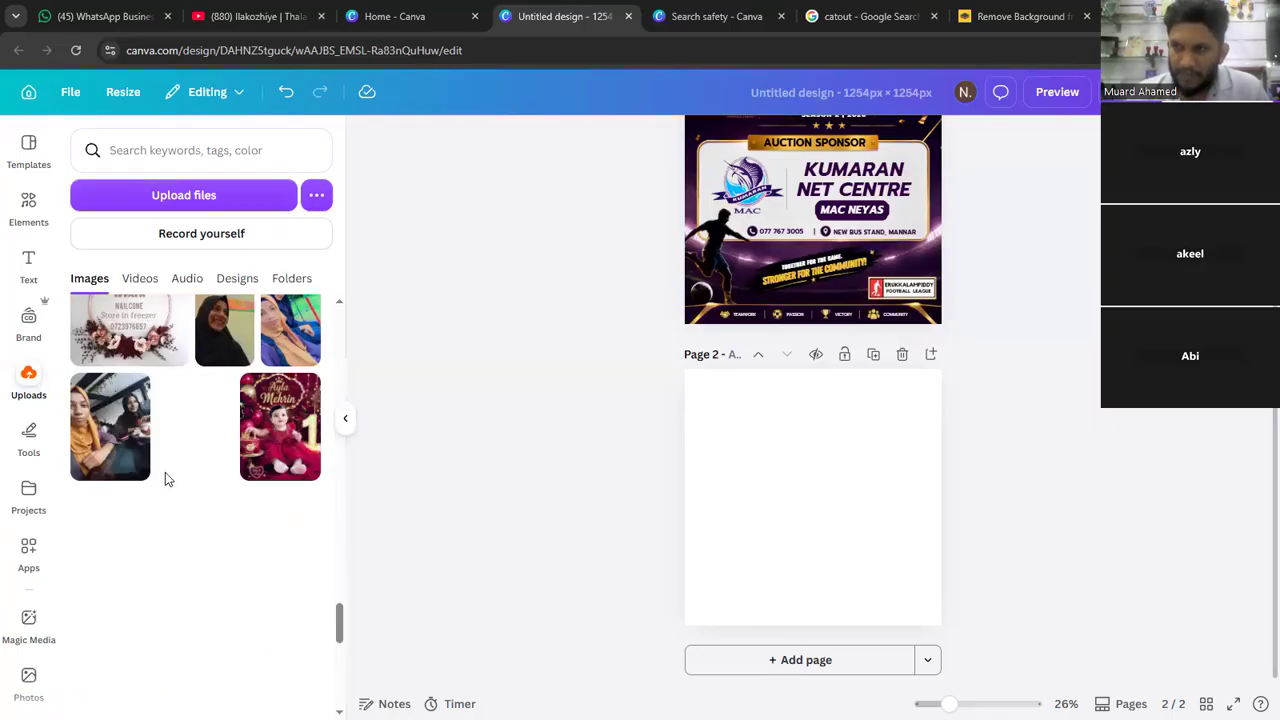
scroll(167, 478, down, 2)
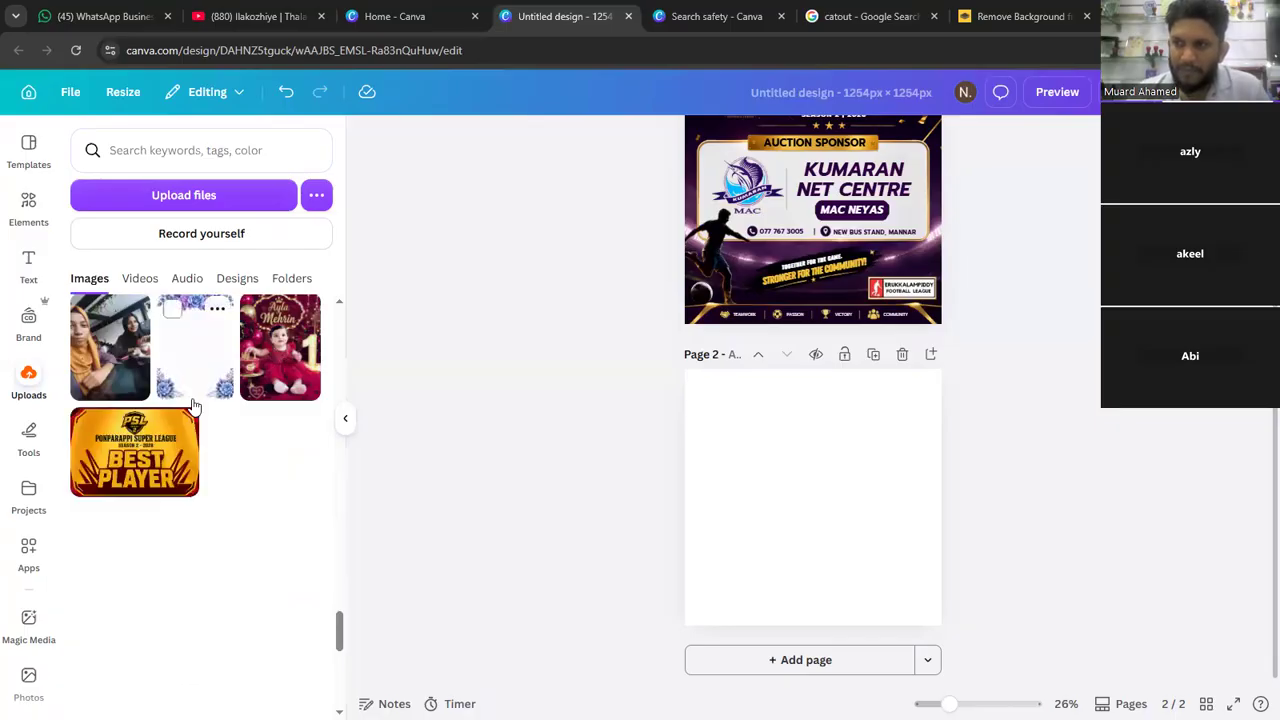
scroll(188, 415, down, 5)
scroll(194, 404, up, 10)
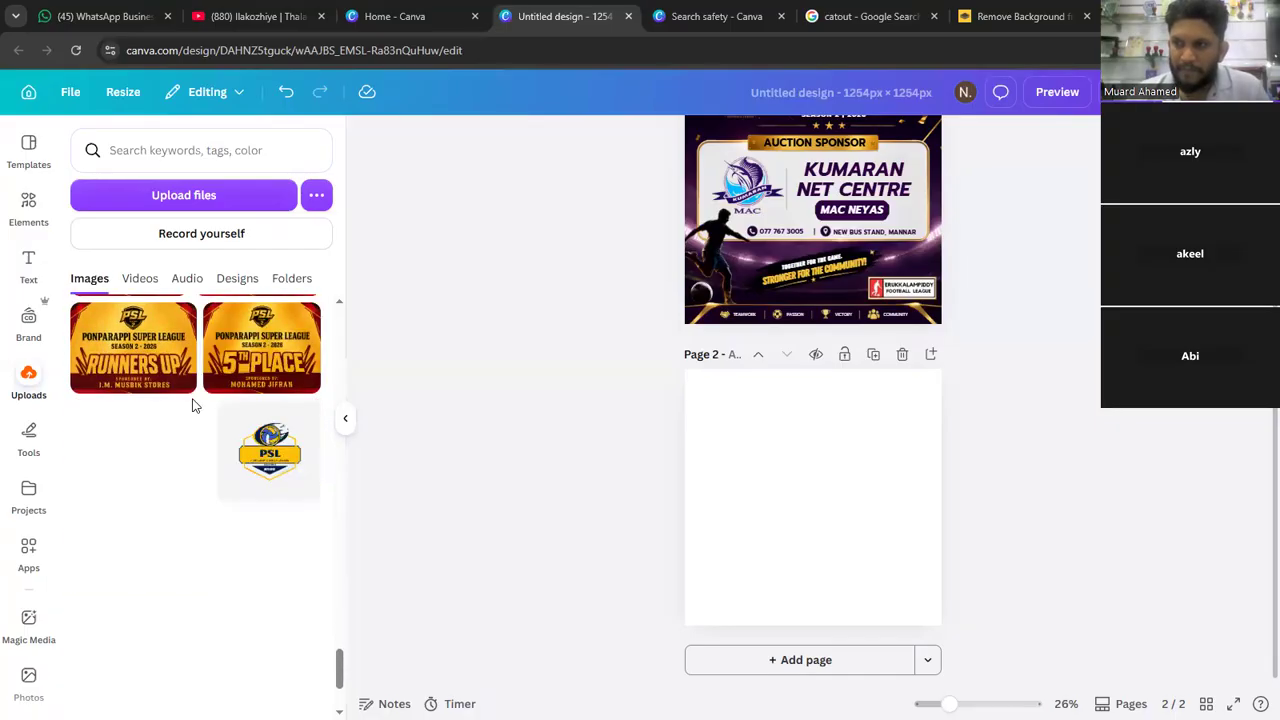
scroll(194, 404, down, 15)
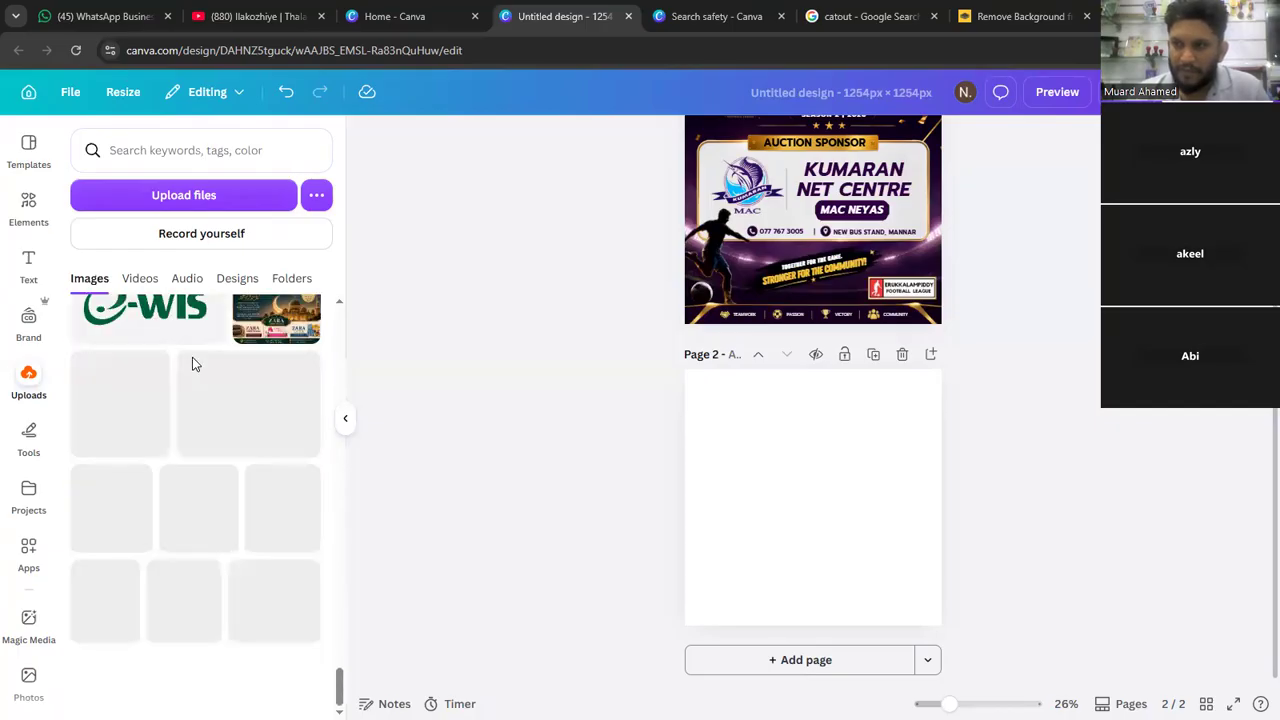
- Upload surya-hd-fef7dwlq90bme1pz.jpg from the Downloads folder and place it on page 2
click(251, 195)
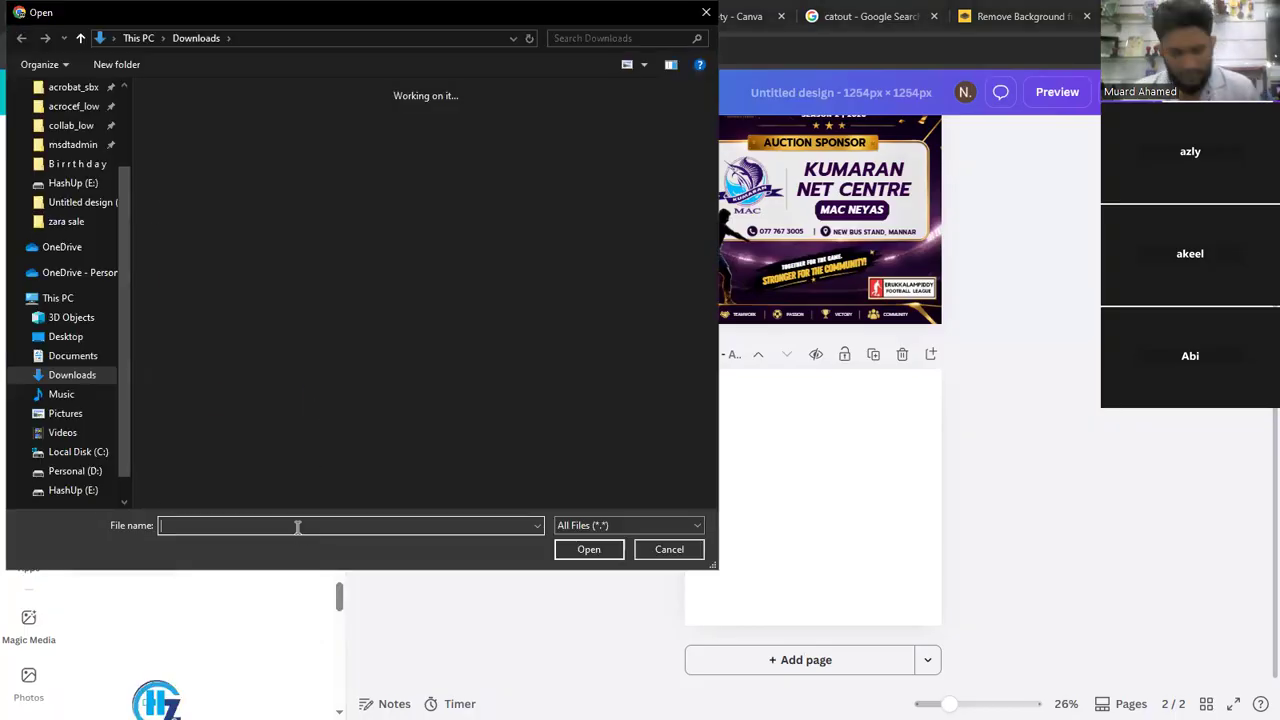
text(su)
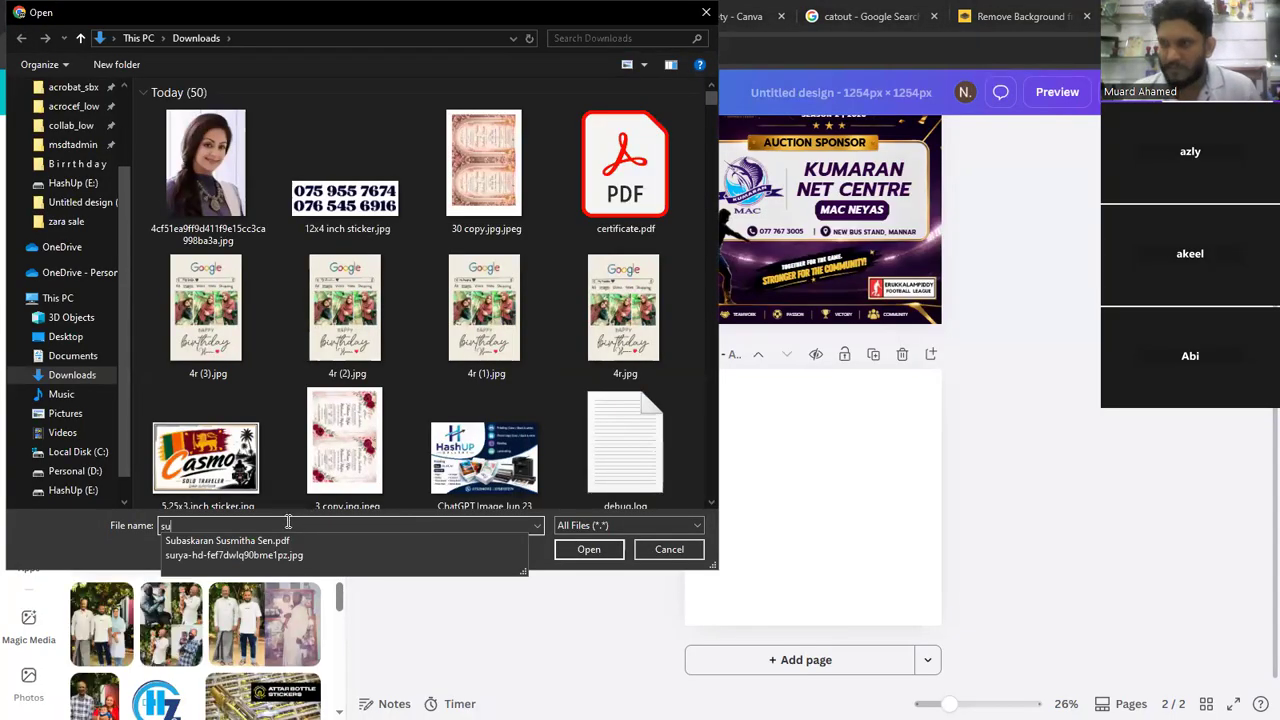
click(512, 554)
click(588, 550)
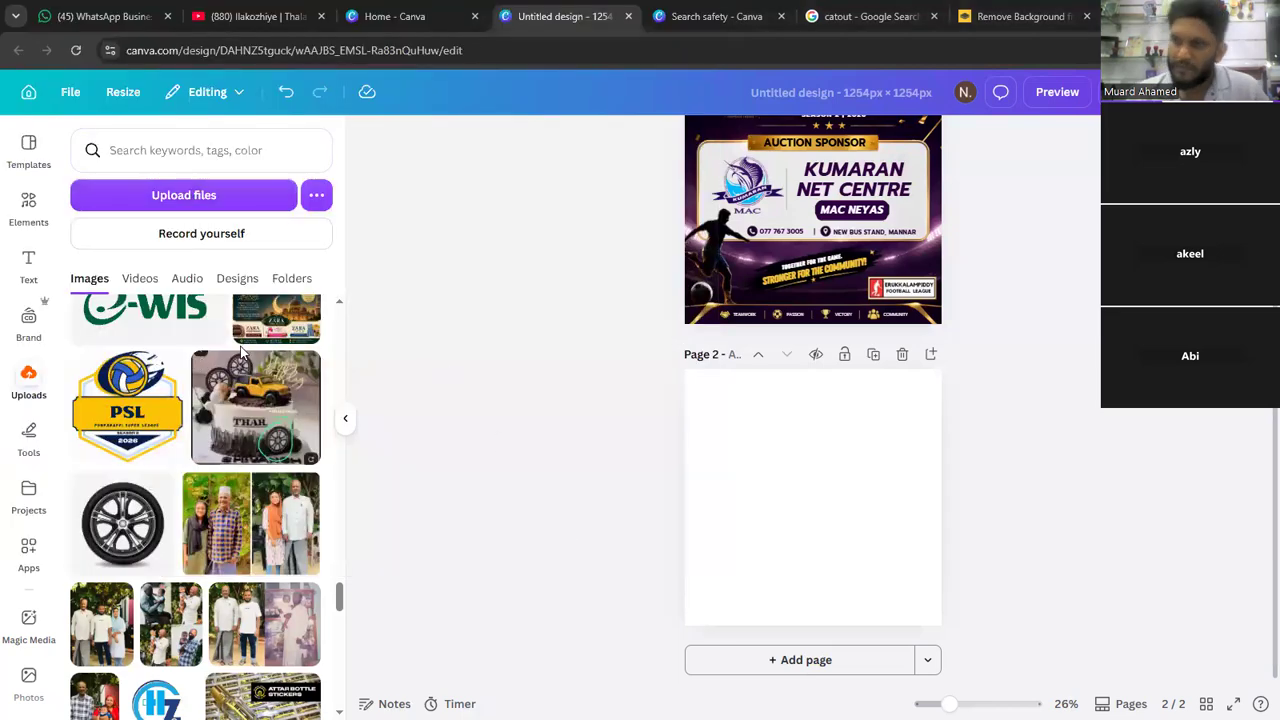
scroll(257, 347, up, 15)
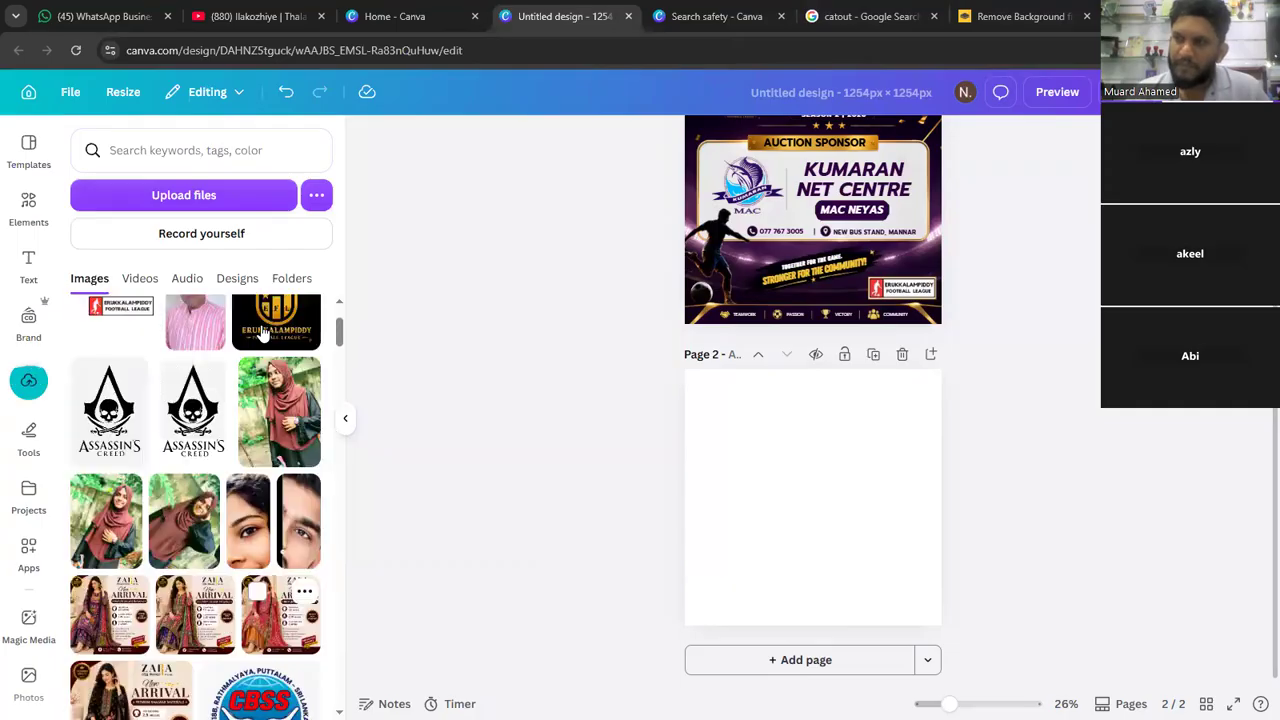
click(105, 350)
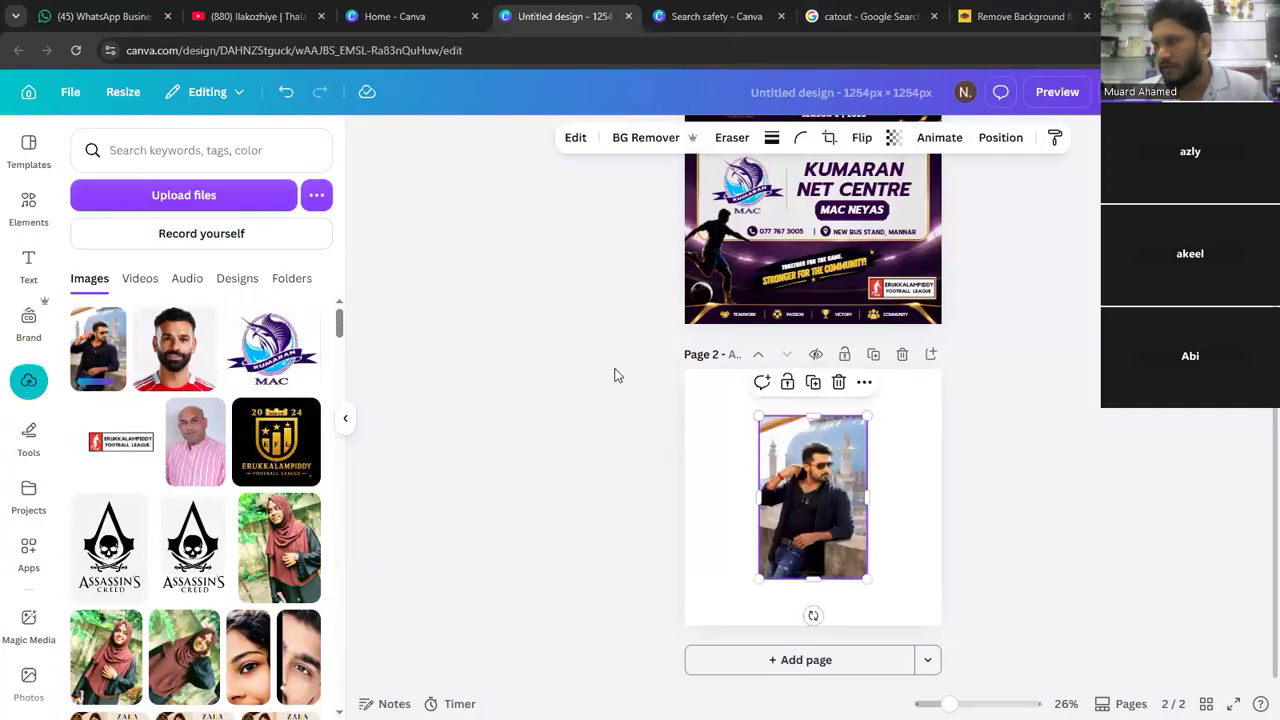
- Generate backgrounds for the photo from the suggested prompt "A modern airy room with wooden accents, large windows and warm diffused sunlight"
click(573, 140)
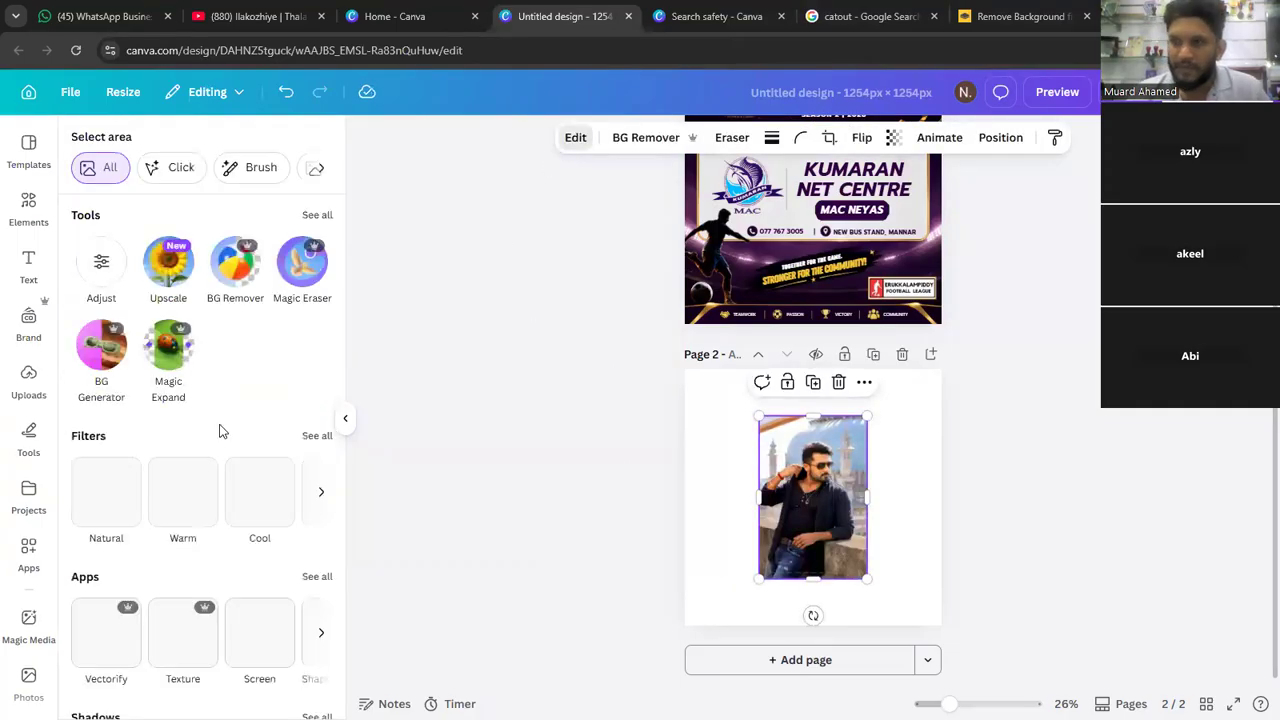
click(100, 403)
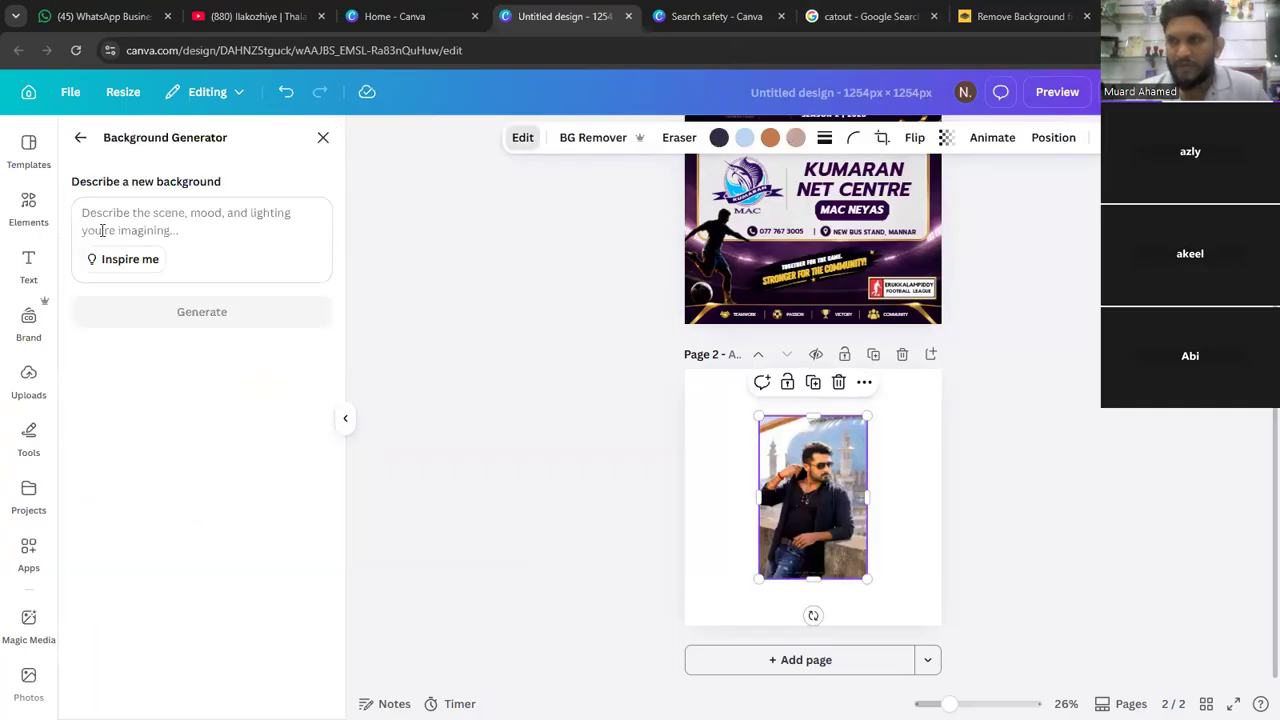
click(109, 260)
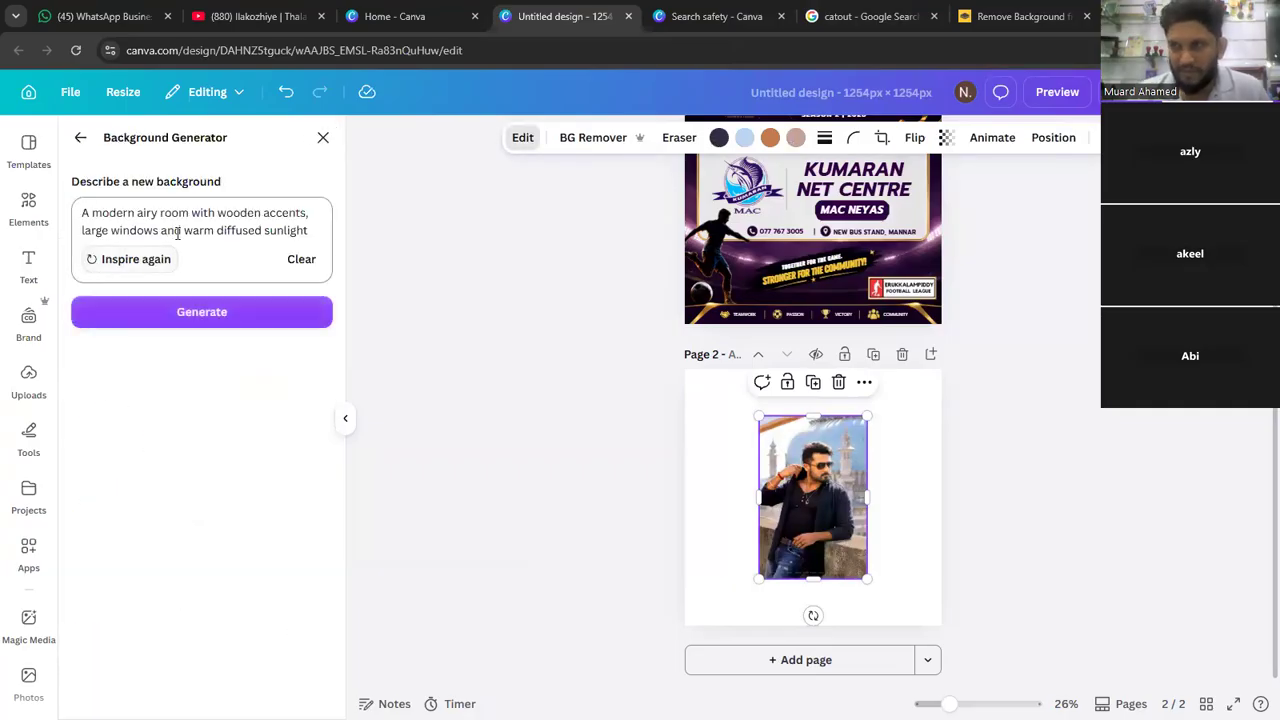
drag(76, 212, 329, 238)
click(246, 320)
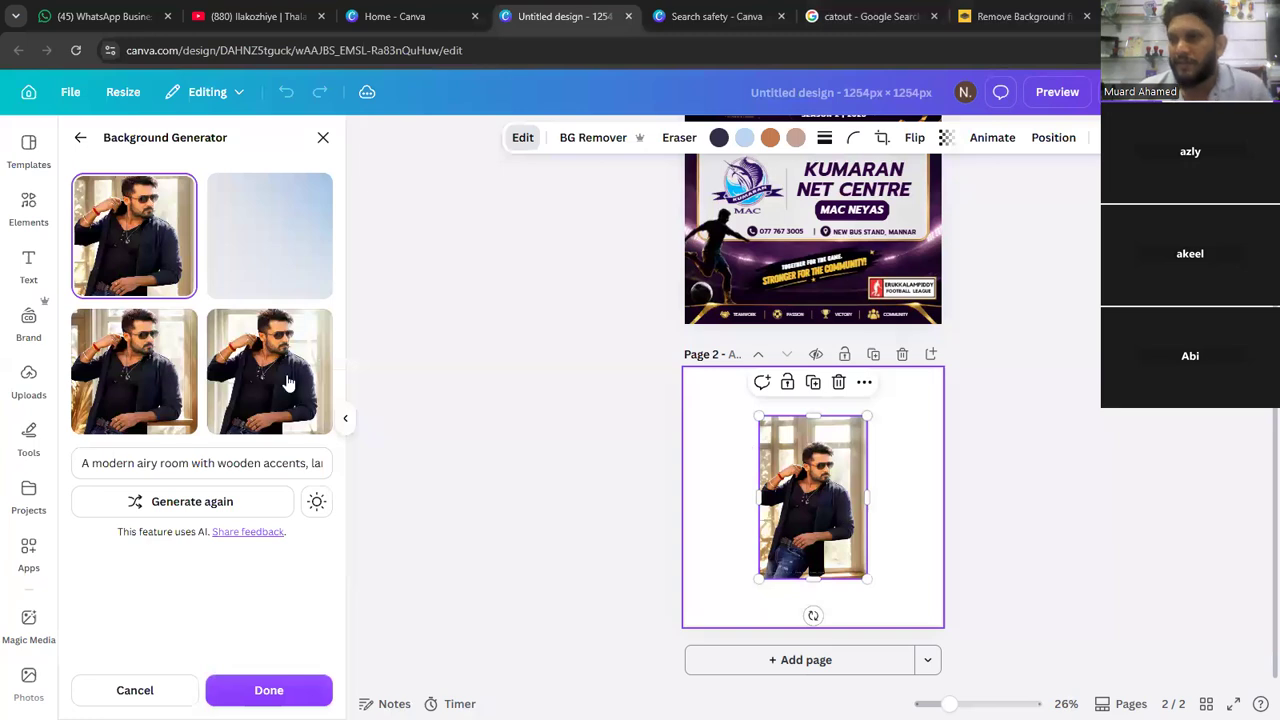
- Compare the generated room backgrounds on the photo and apply the fourth variant
click(132, 366)
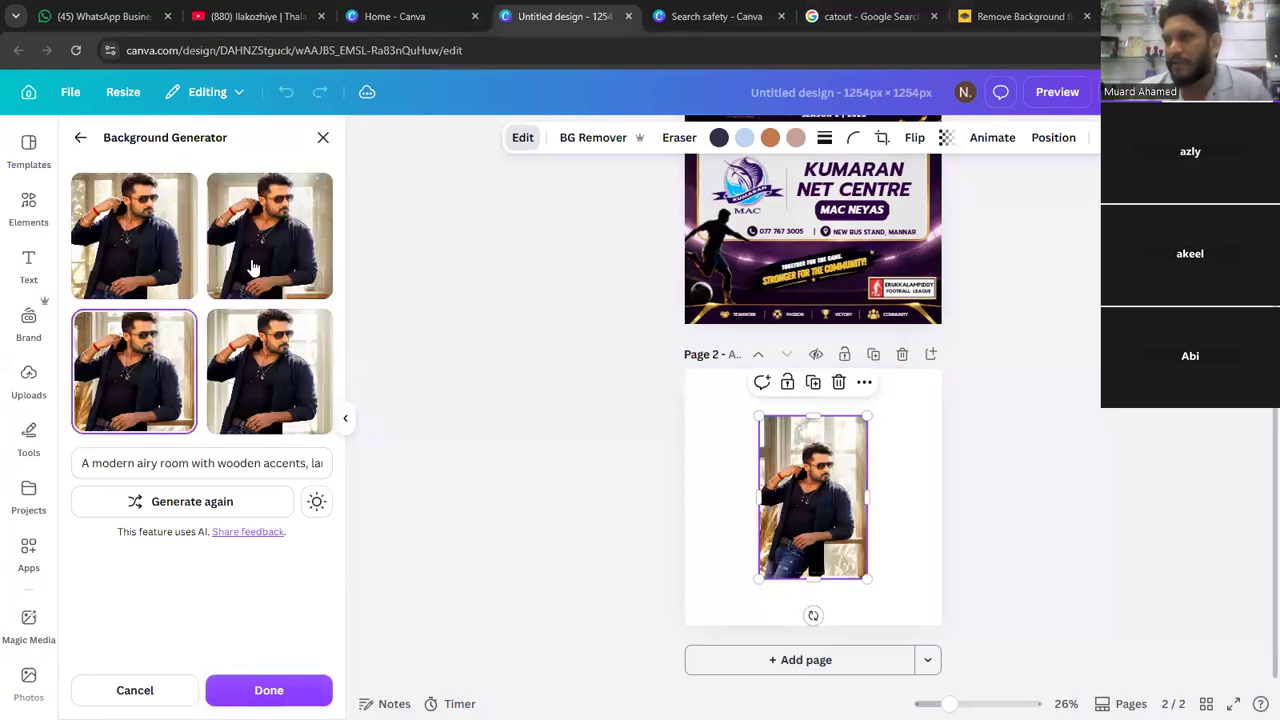
click(232, 258)
click(160, 330)
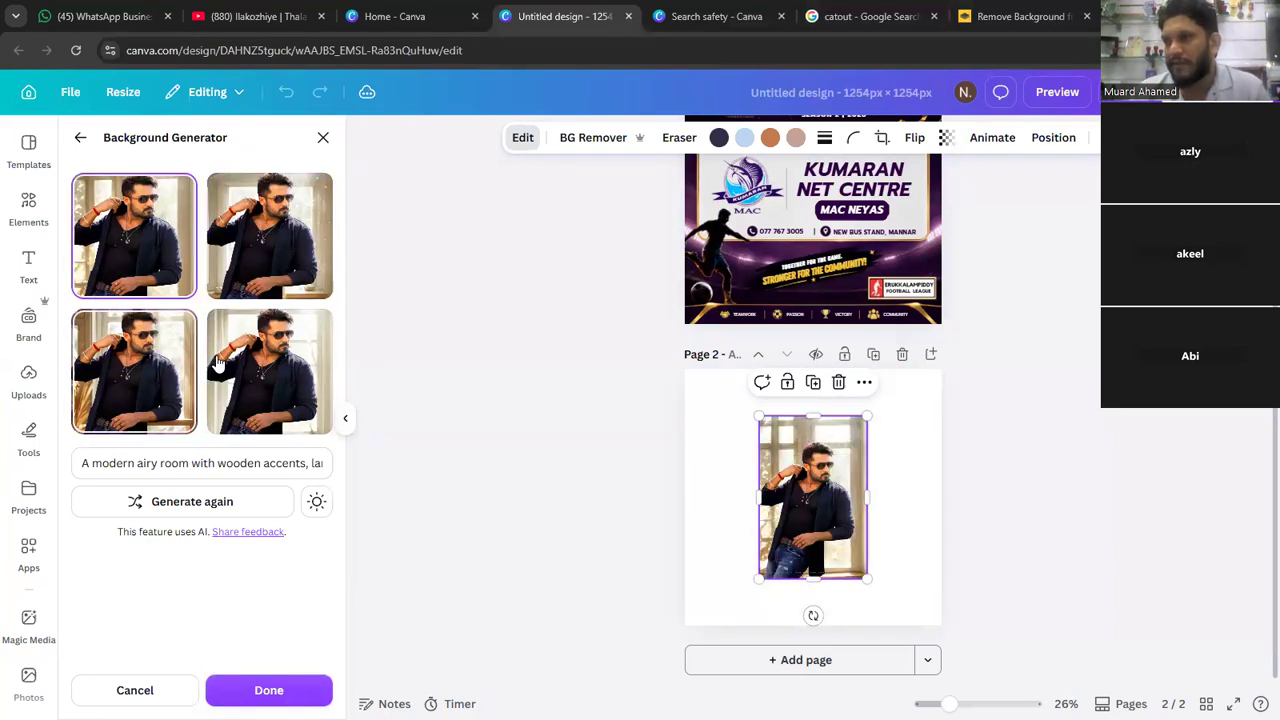
click(214, 364)
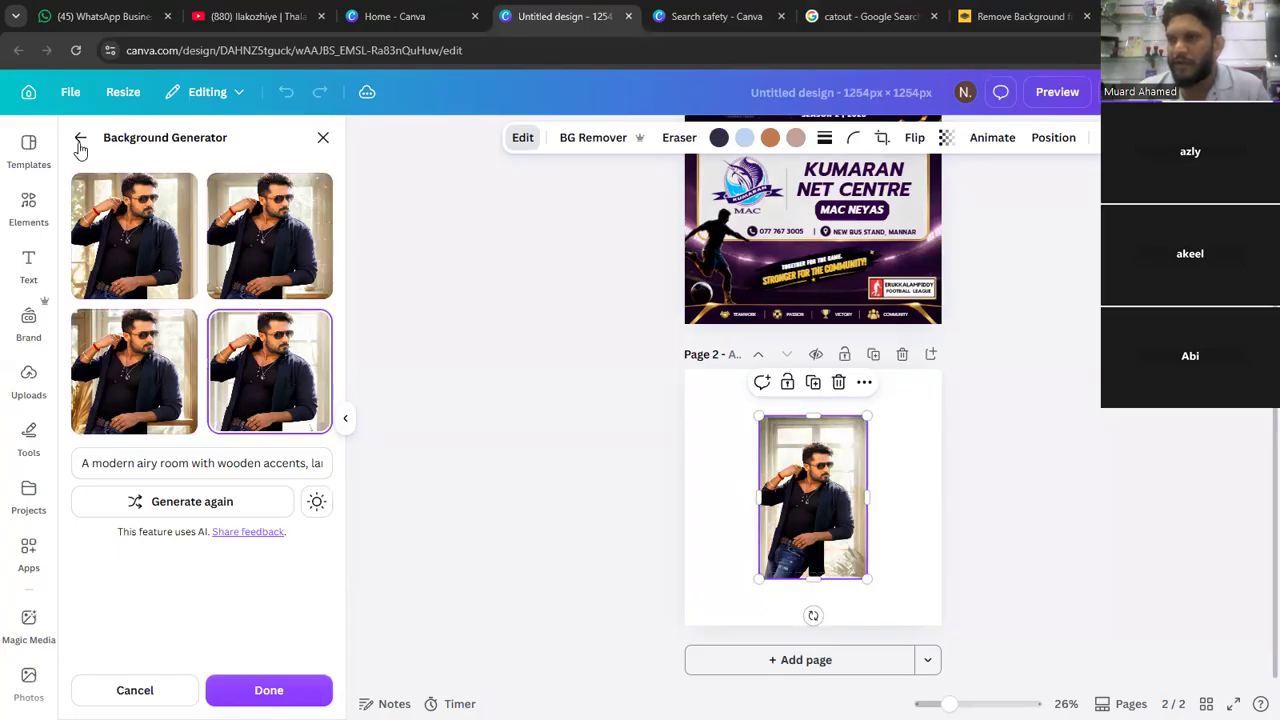
click(268, 690)
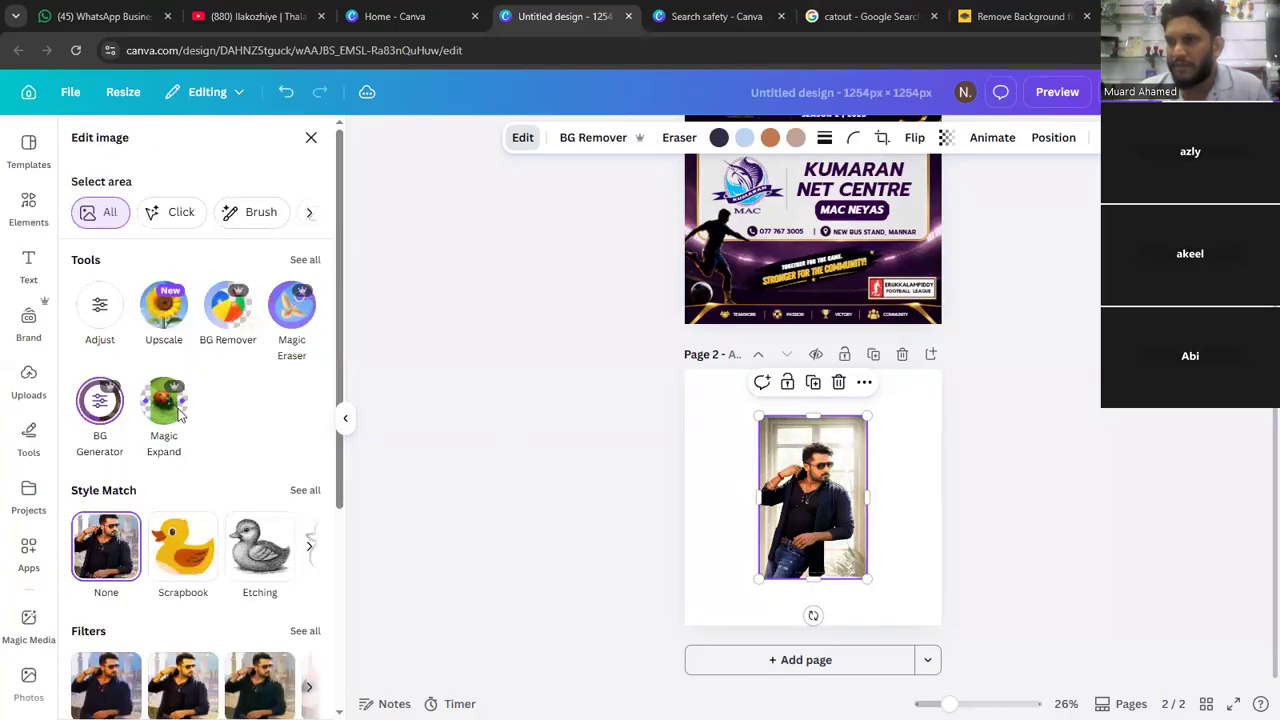
- Generate new backgrounds for the photo from the prompt "a beach with kitesurfing and boats surrounded with coconut trees"
click(104, 400)
click(124, 220)
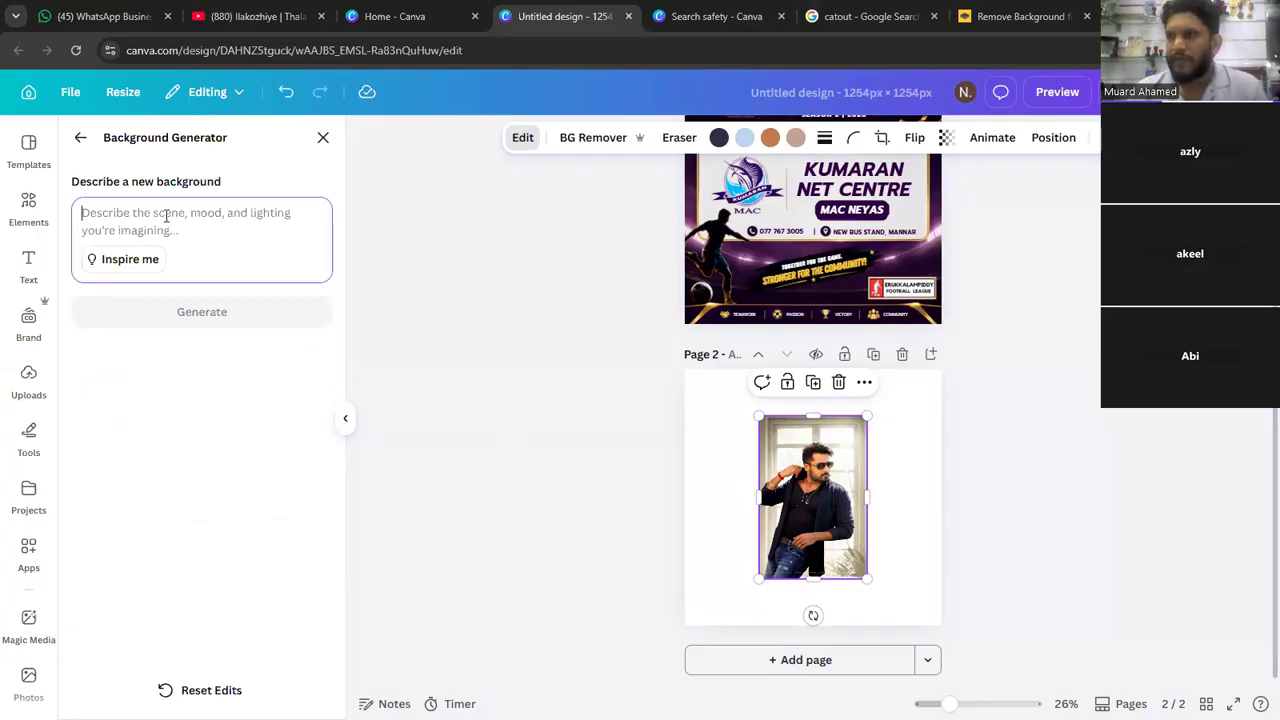
text(a beach with kitesurfing and boats s)
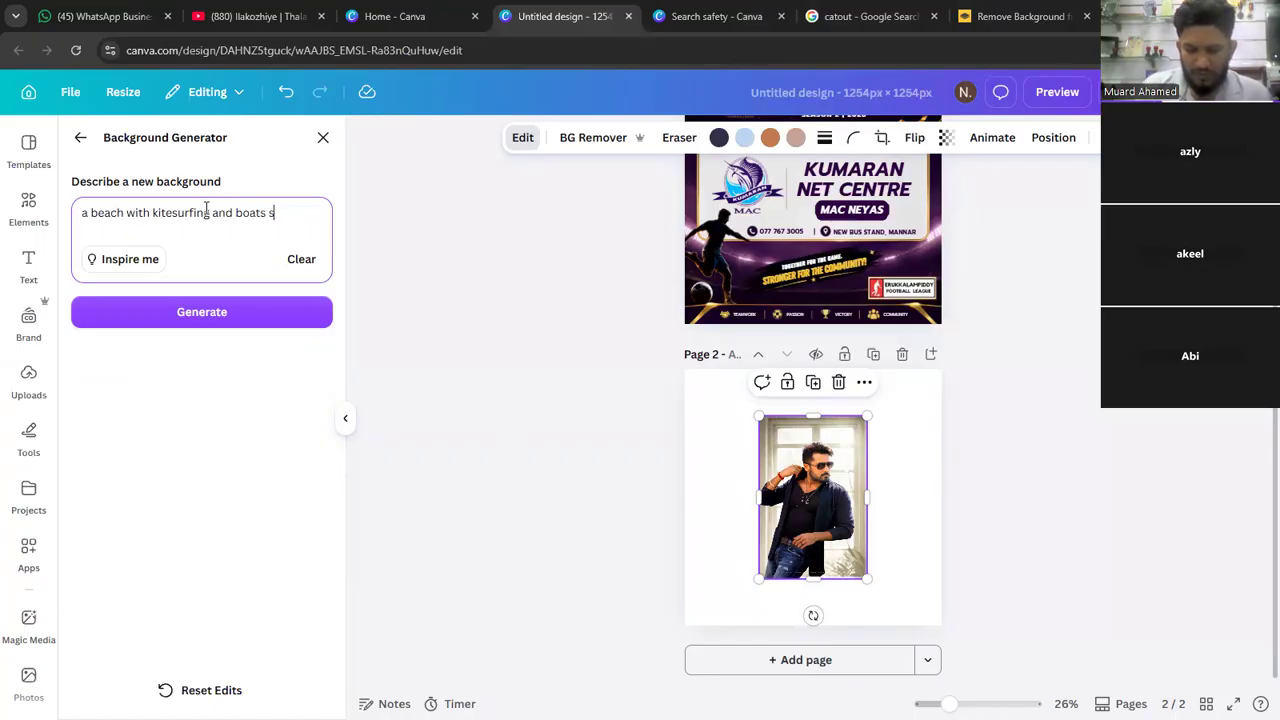
text(nded)
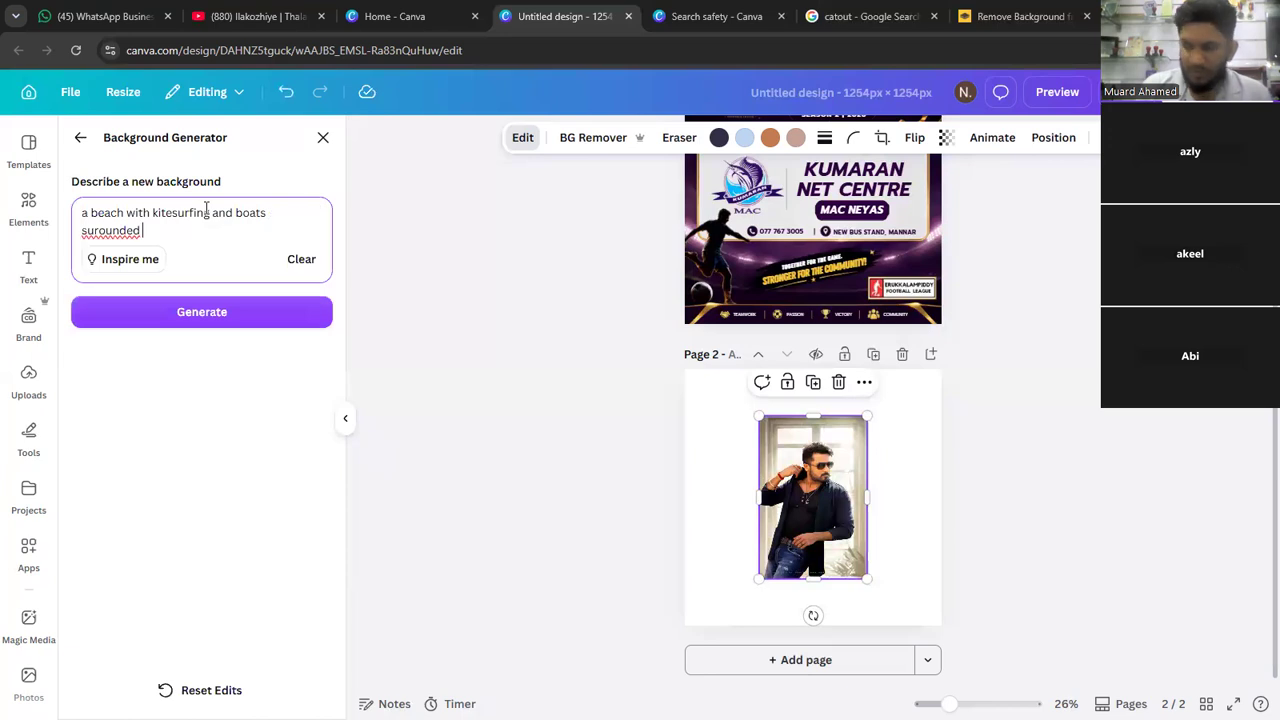
right_click(123, 229)
click(158, 262)
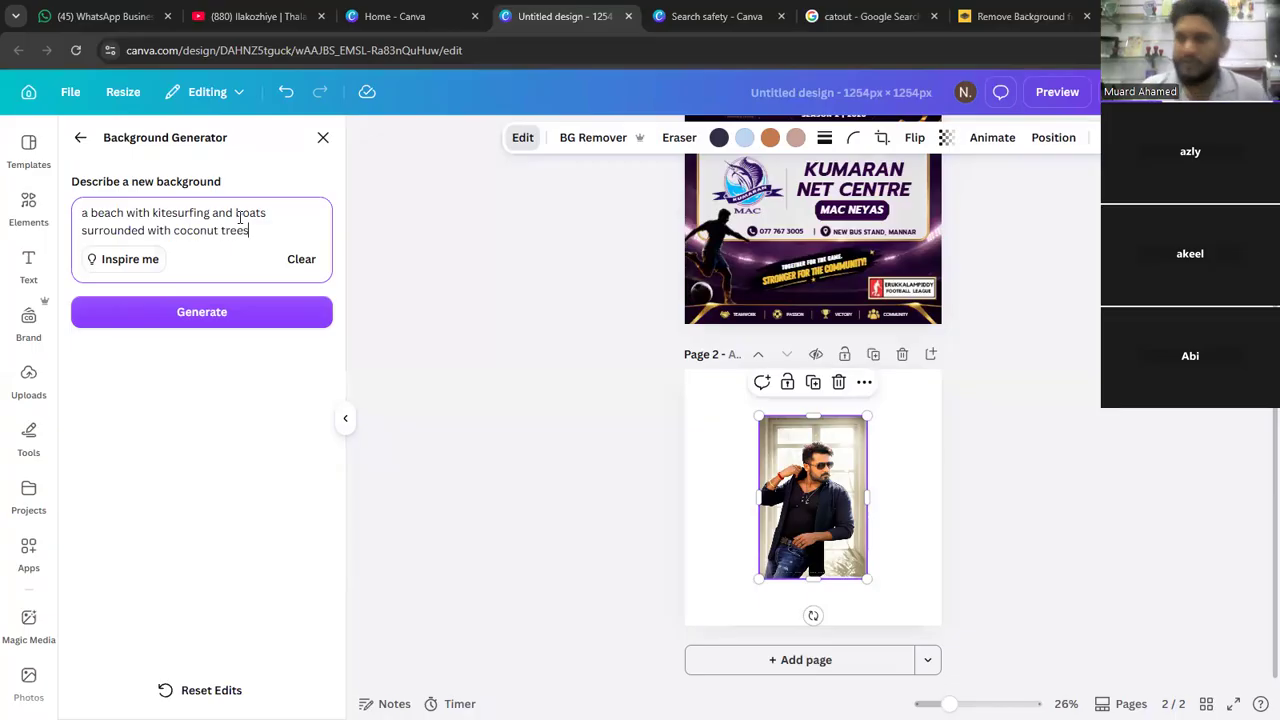
click(268, 312)
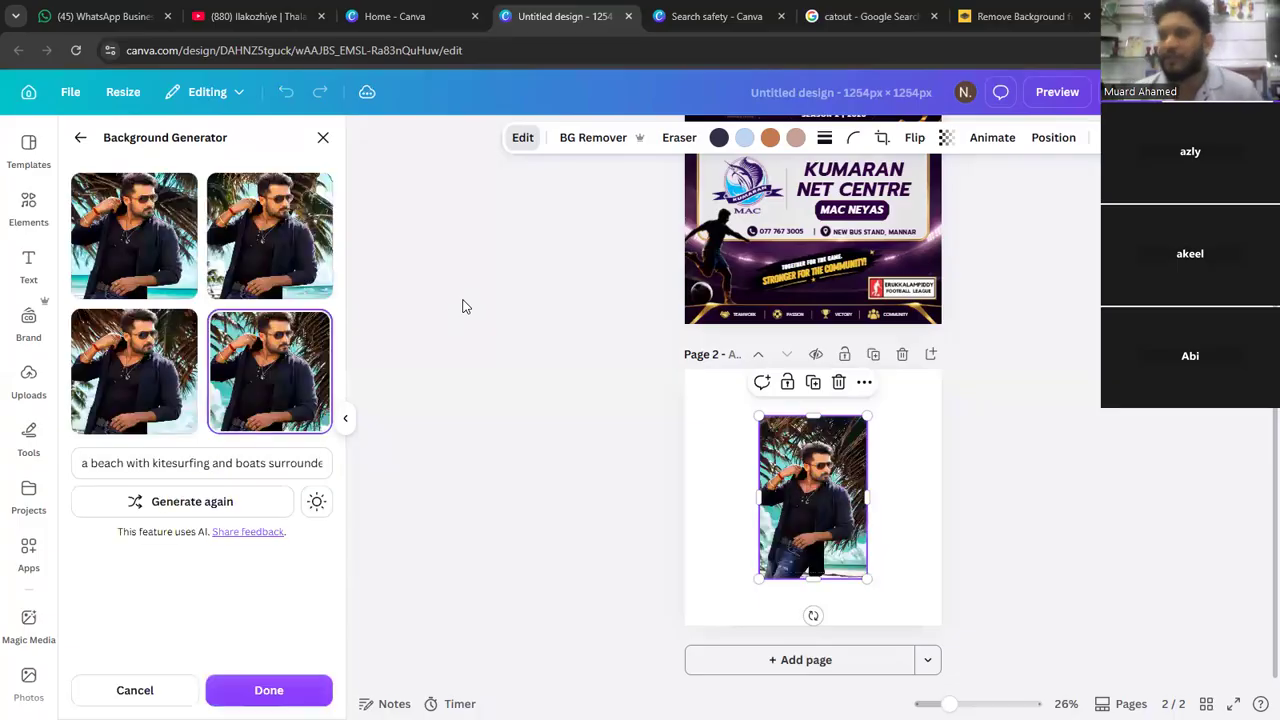
- Compare the beach backgrounds and pick the fourth variant, cancelling a repeat generation to keep it
click(235, 245)
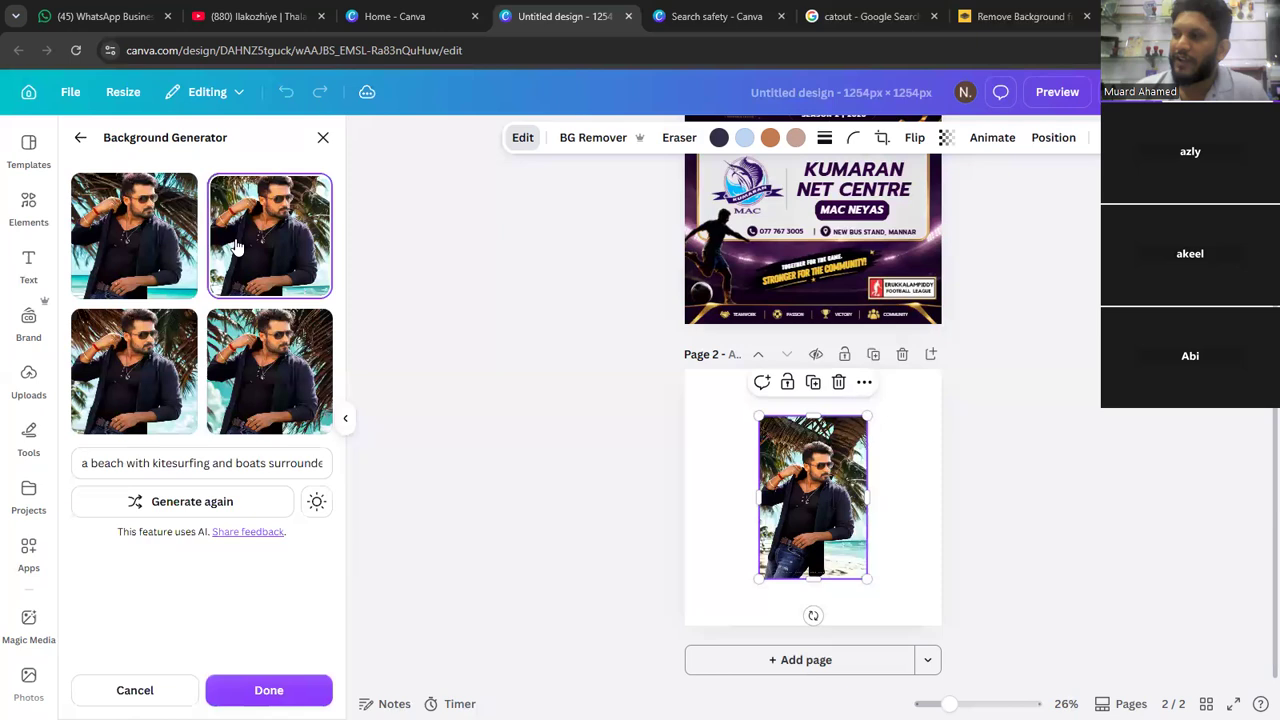
click(150, 273)
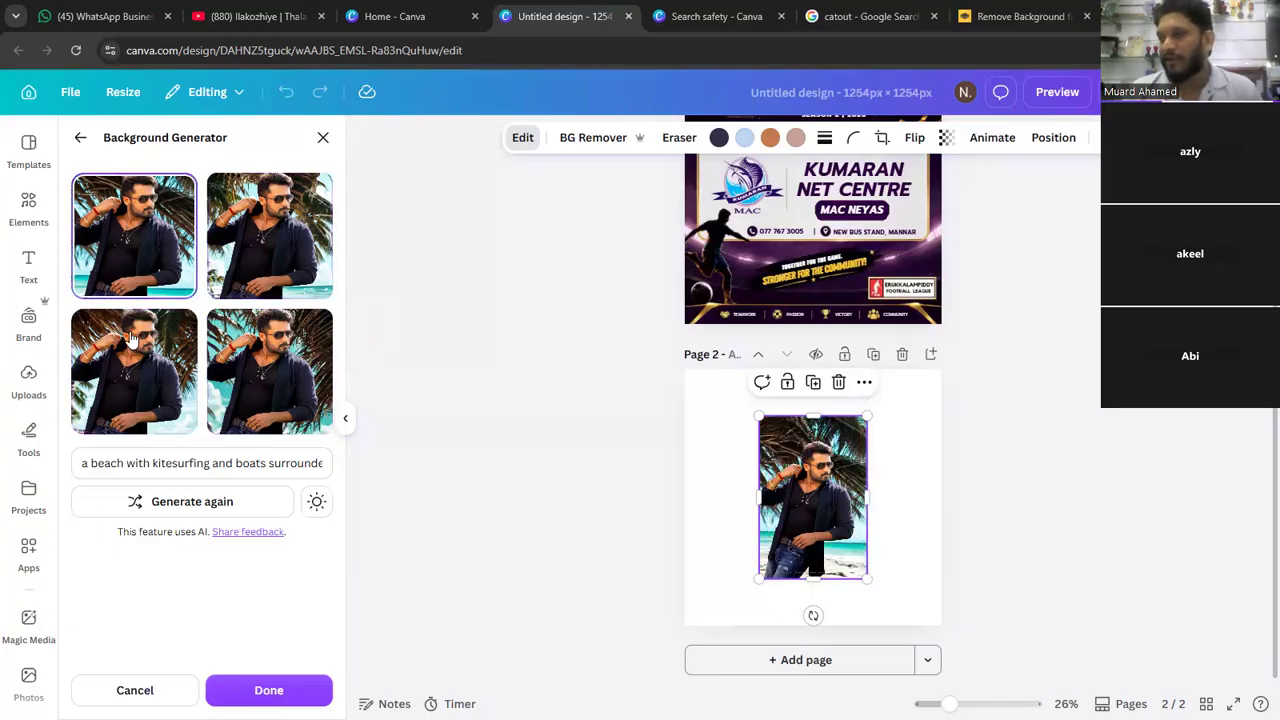
click(224, 370)
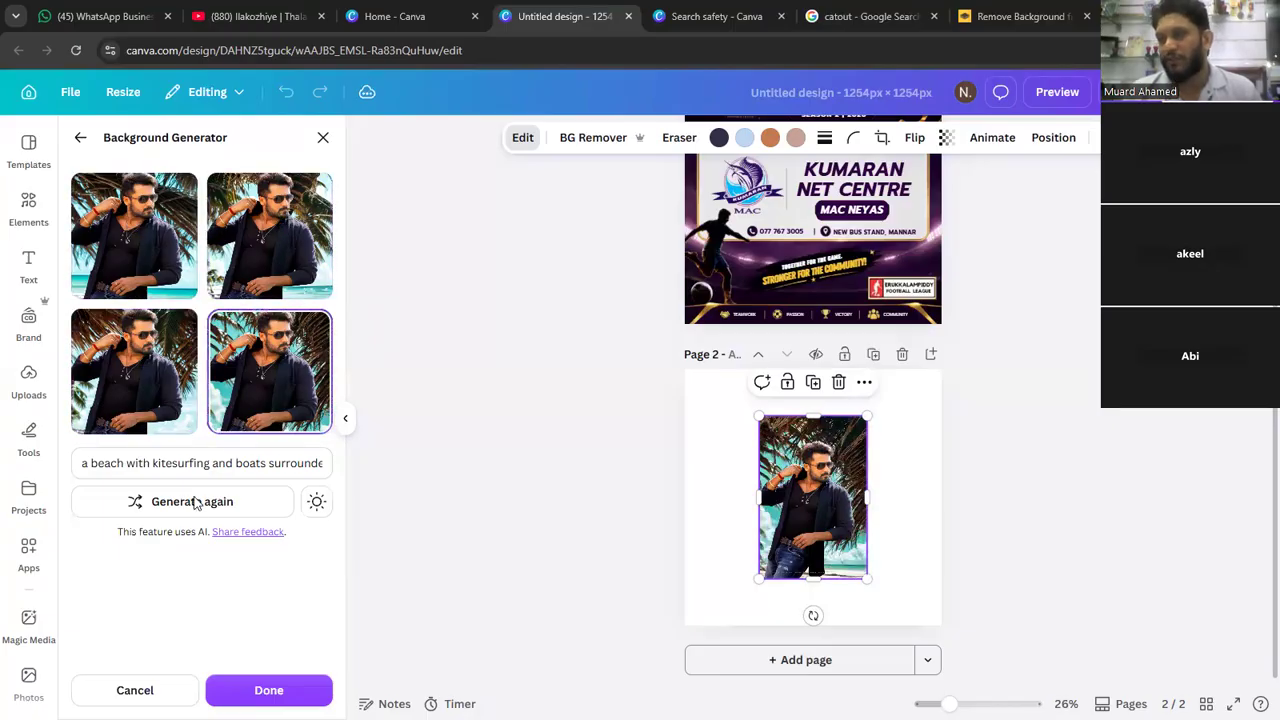
click(163, 500)
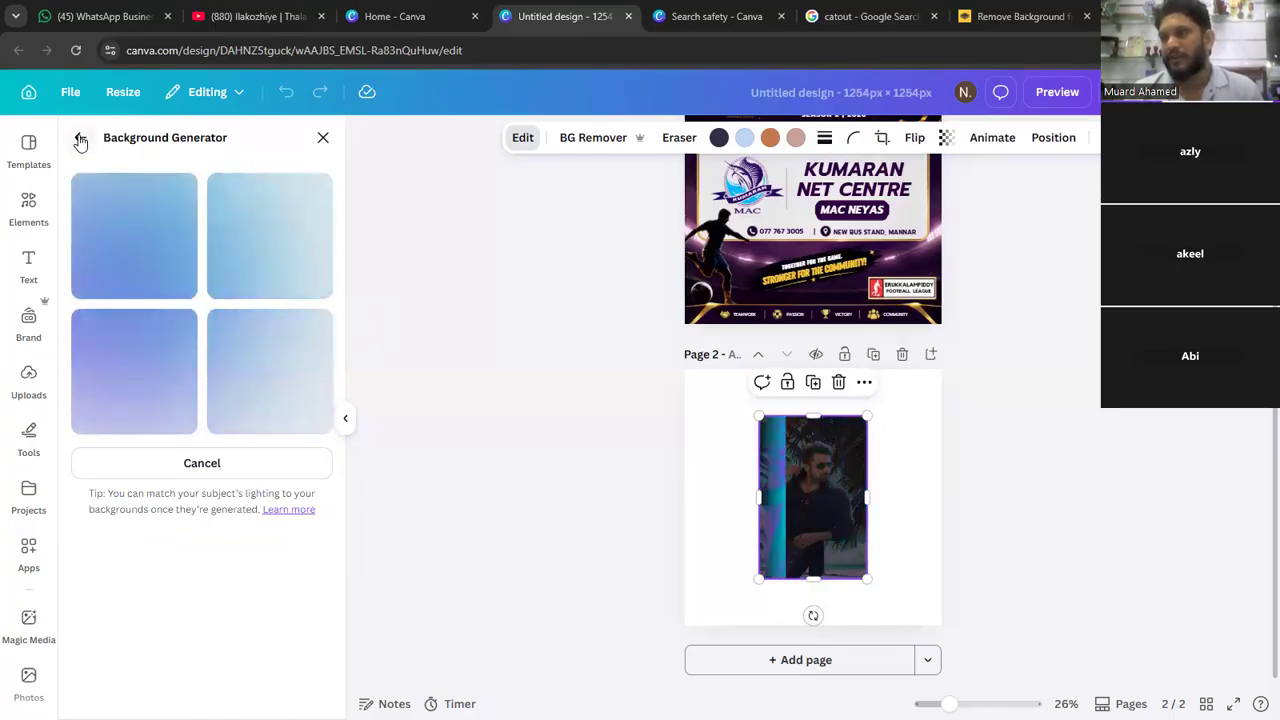
click(183, 460)
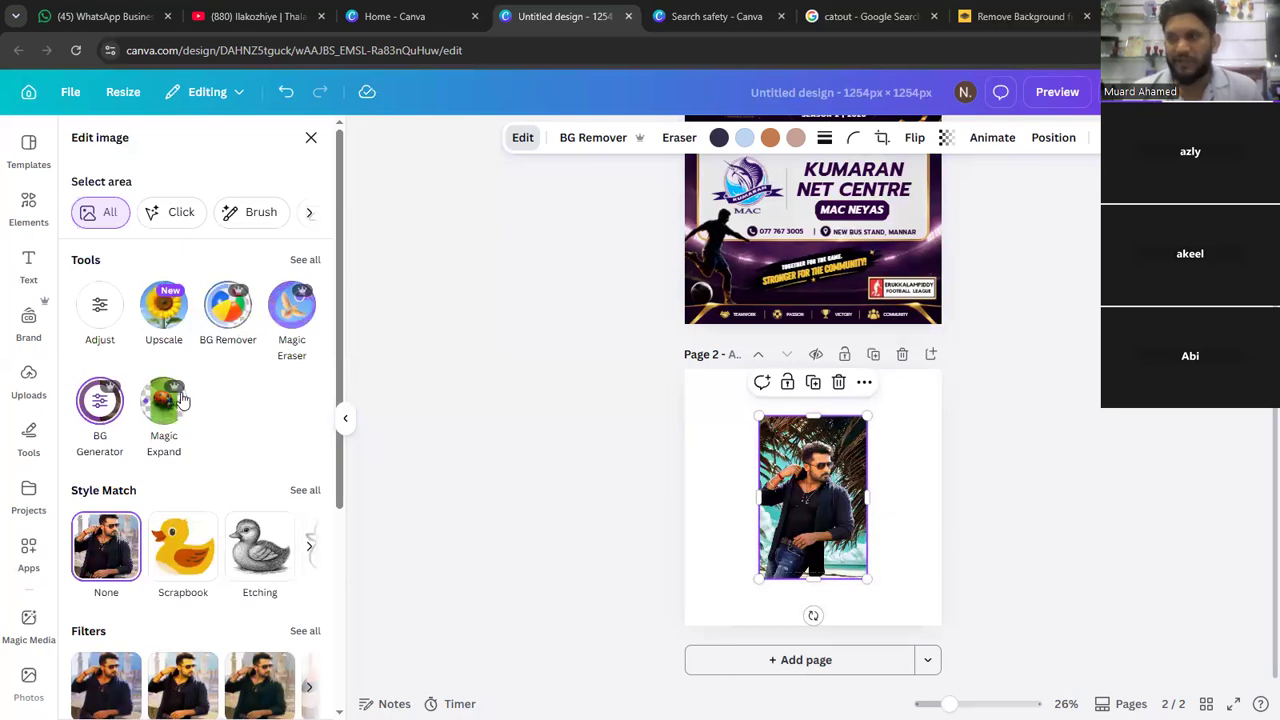
- Try the Scrapbook style from Style Match on the photo and replace it with the Etching style
scroll(186, 400, down, 1)
scroll(186, 398, down, 1)
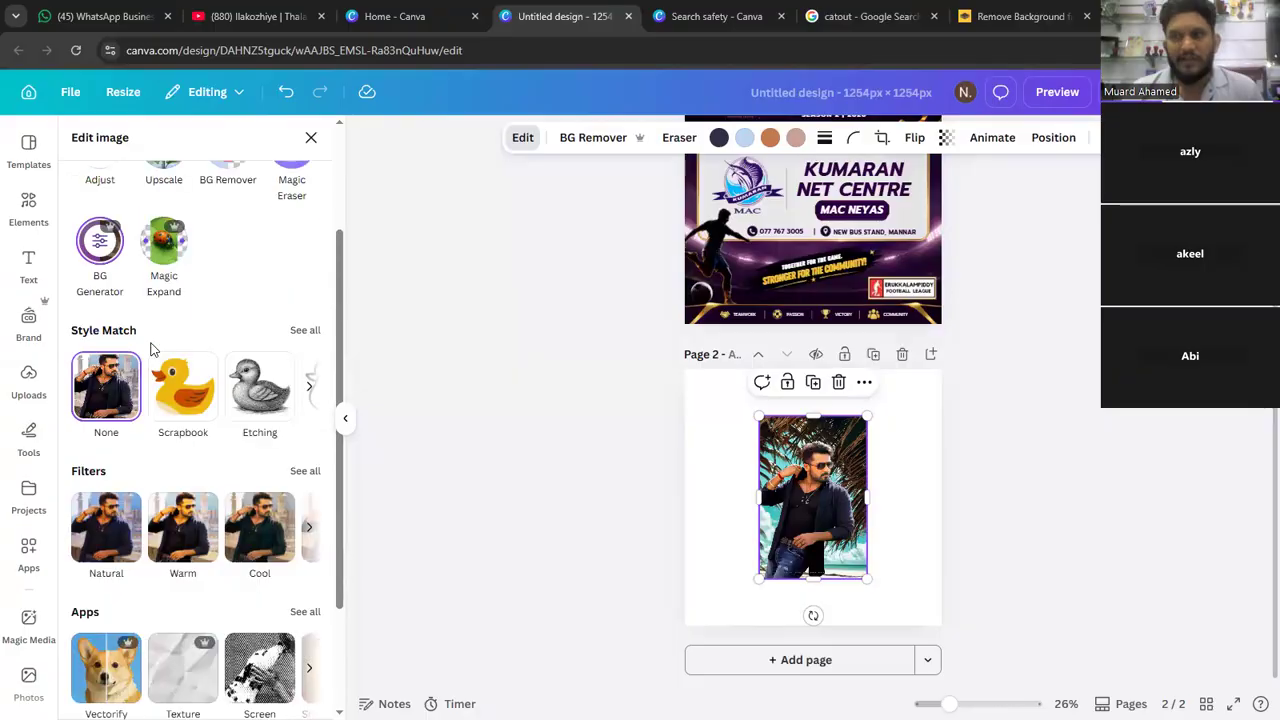
click(305, 331)
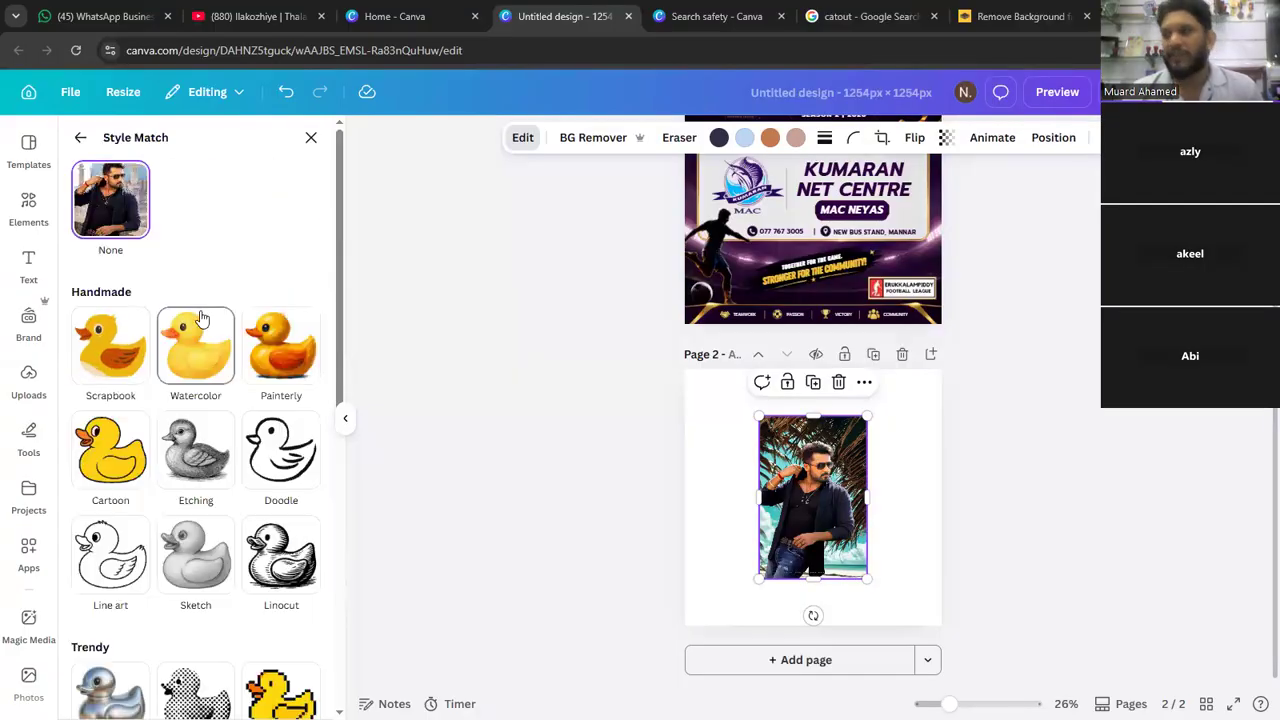
click(88, 340)
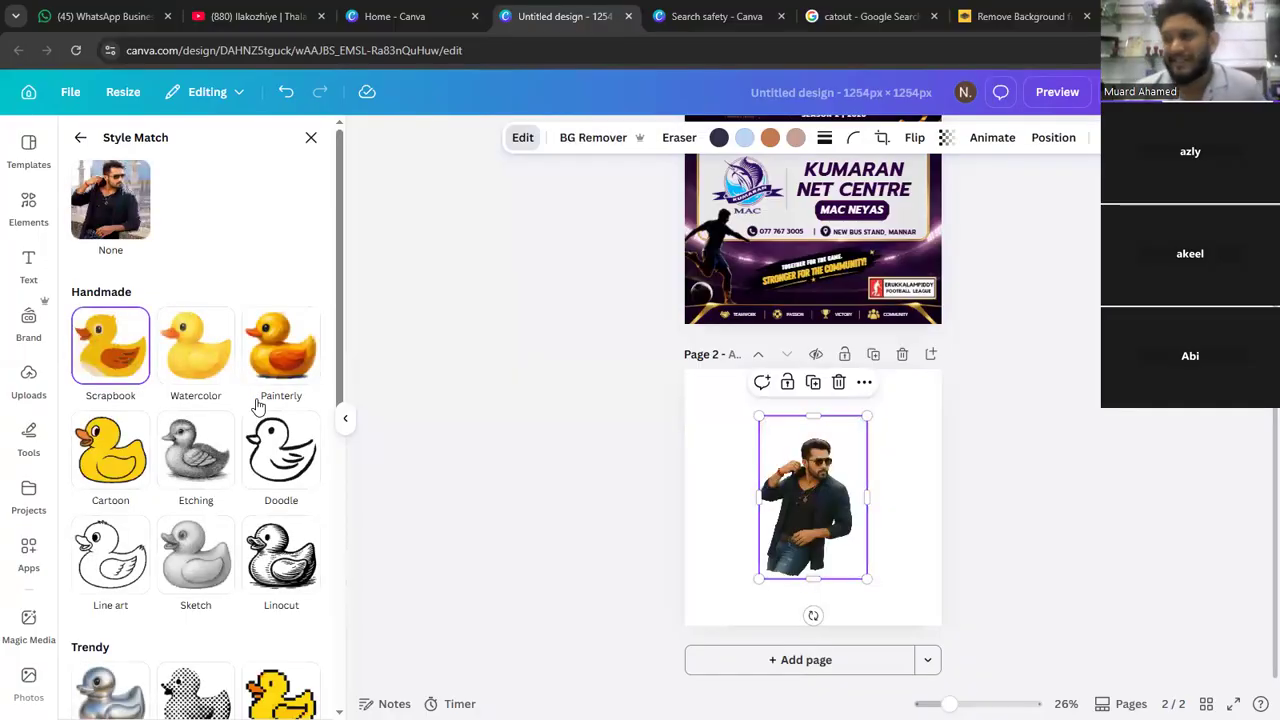
click(210, 450)
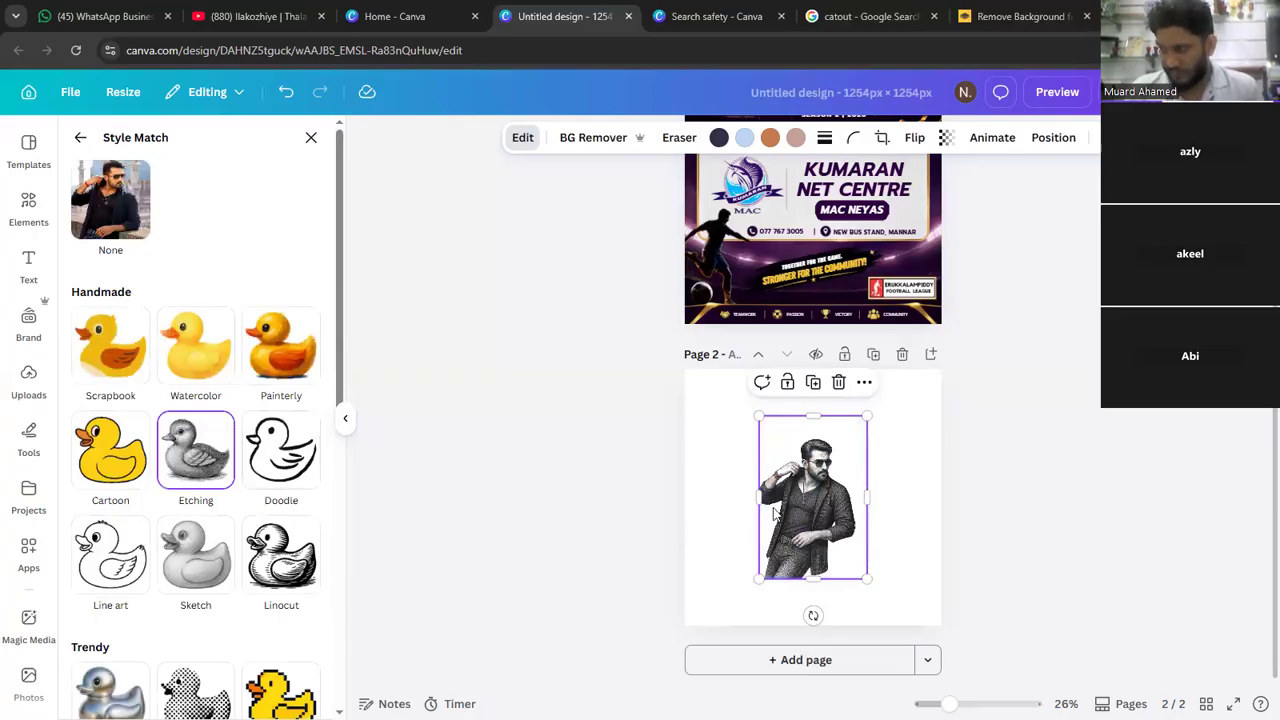
- Enlarge the etching-styled photo to about the full page height and shift it toward the page's right side
drag(866, 416, 905, 425)
click(826, 474)
mouse_move(726, 611)
mouse_down()
mouse_move(704, 628)
mouse_move(727, 626)
mouse_up()
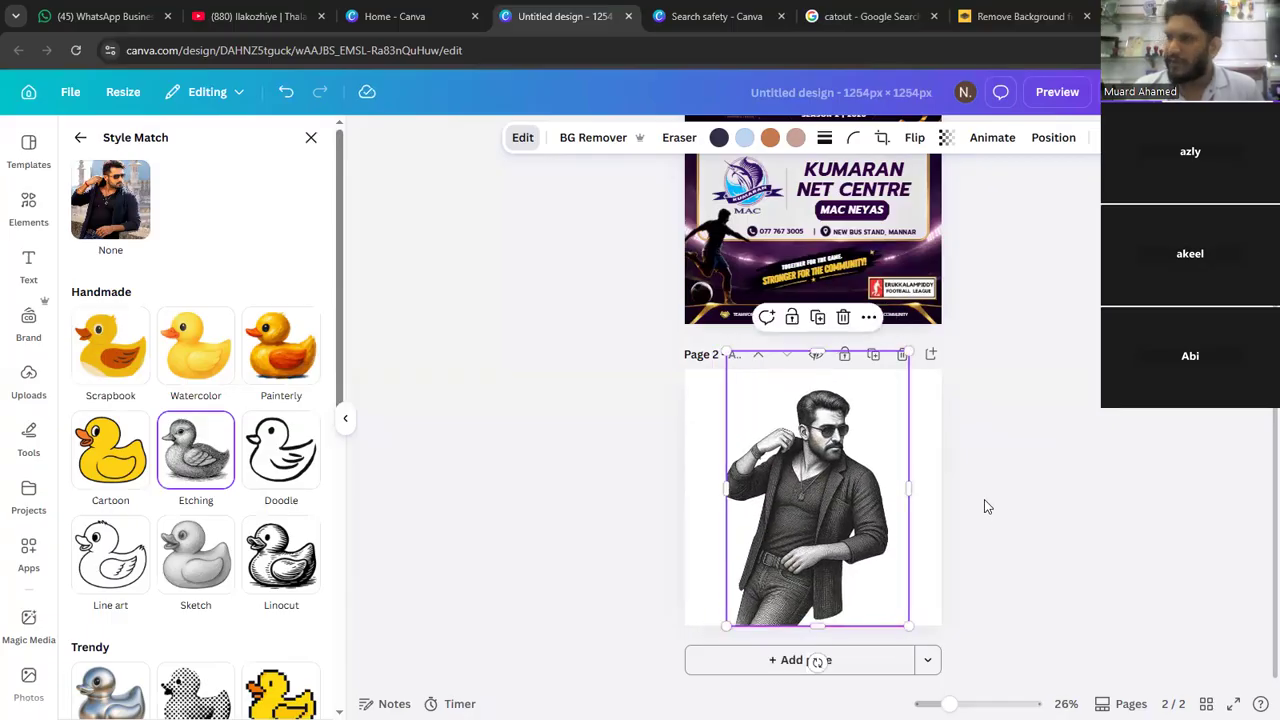
click(984, 507)
mouse_move(838, 455)
mouse_down()
mouse_move(898, 462)
mouse_move(856, 455)
mouse_up()
- Add the original uploaded photo in front with its background removed, and enlarge the etched photo behind it
click(98, 335)
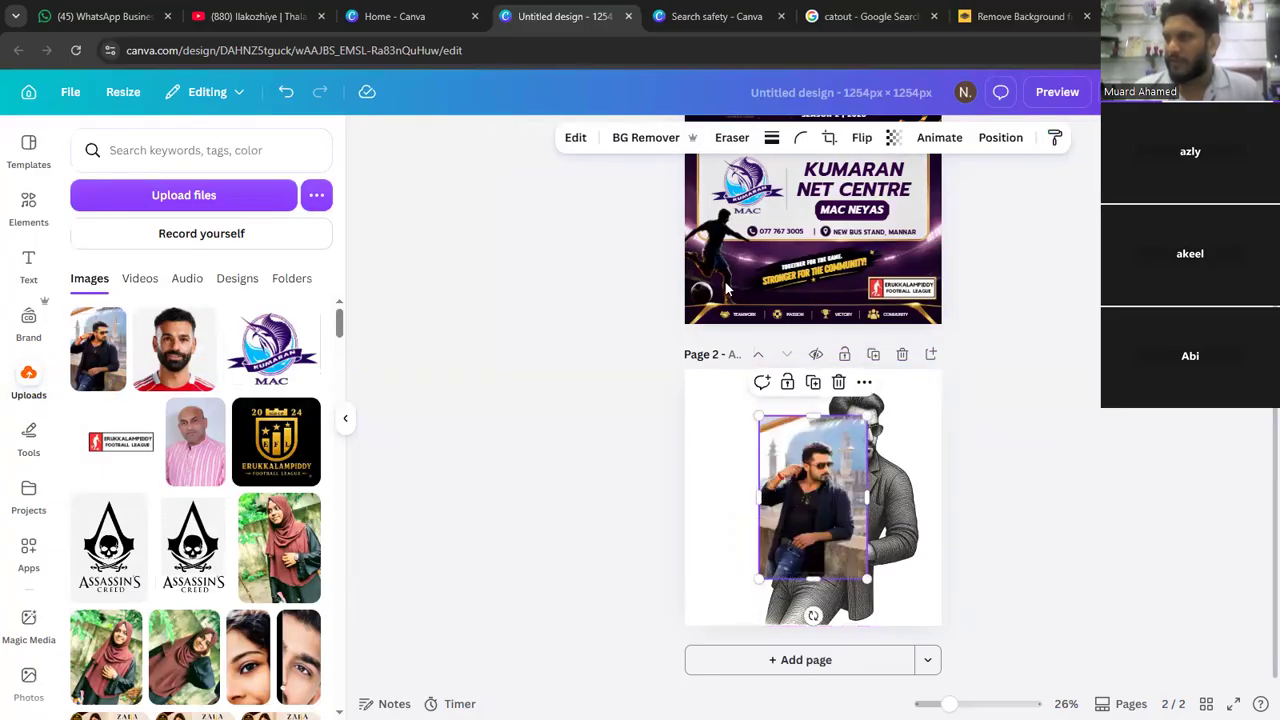
click(587, 138)
click(873, 466)
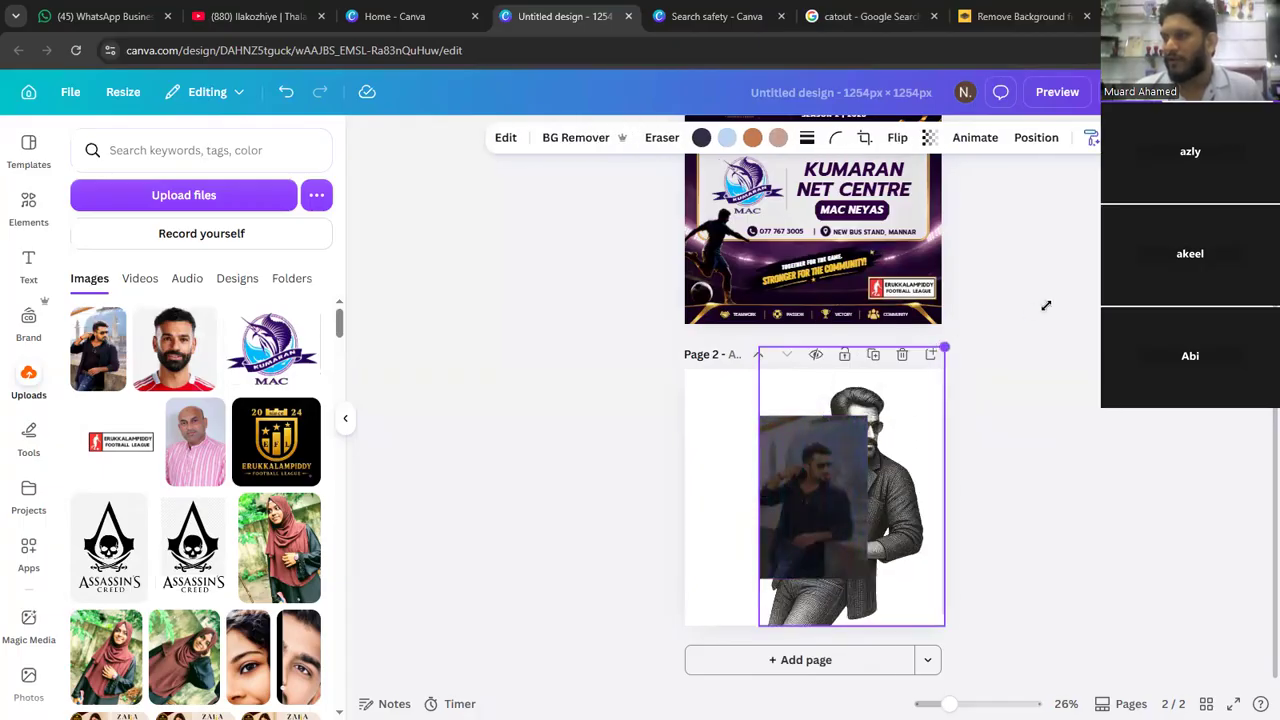
drag(1046, 306, 1053, 304)
drag(890, 422, 878, 488)
click(678, 491)
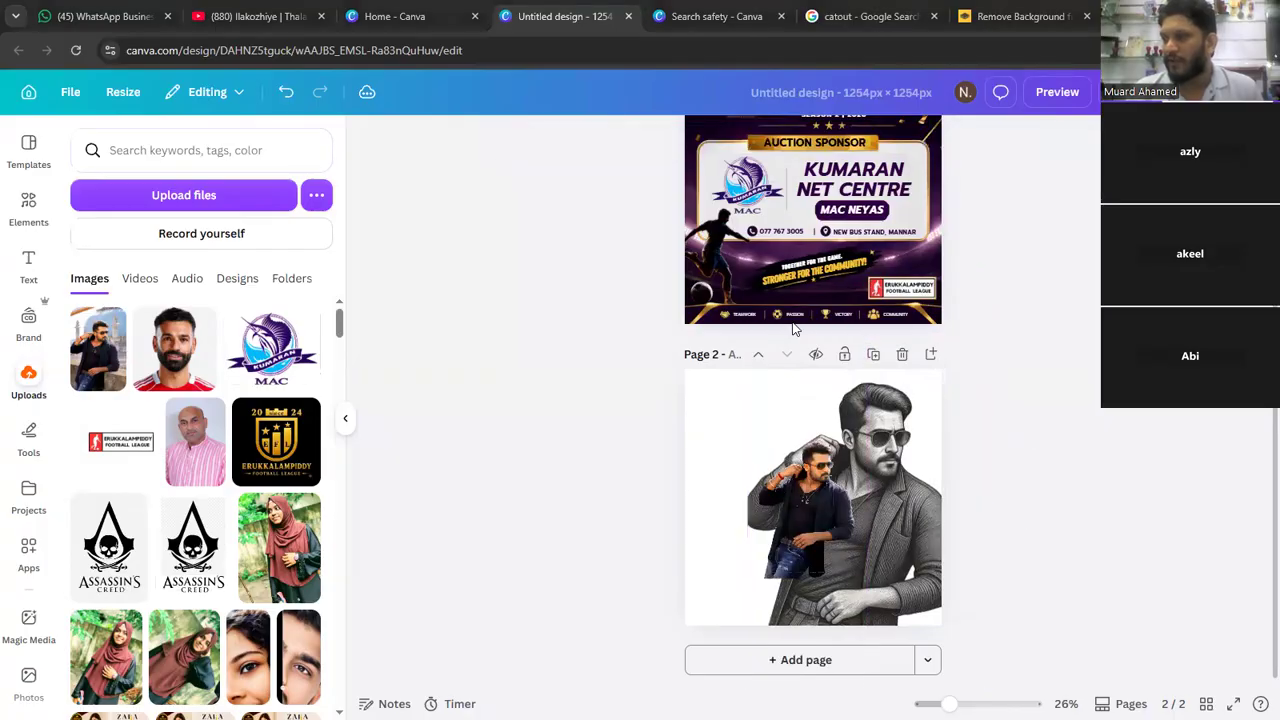
- Enlarge the colour cutout of the man and place it at the page's lower left, in front of the etched photo
click(800, 505)
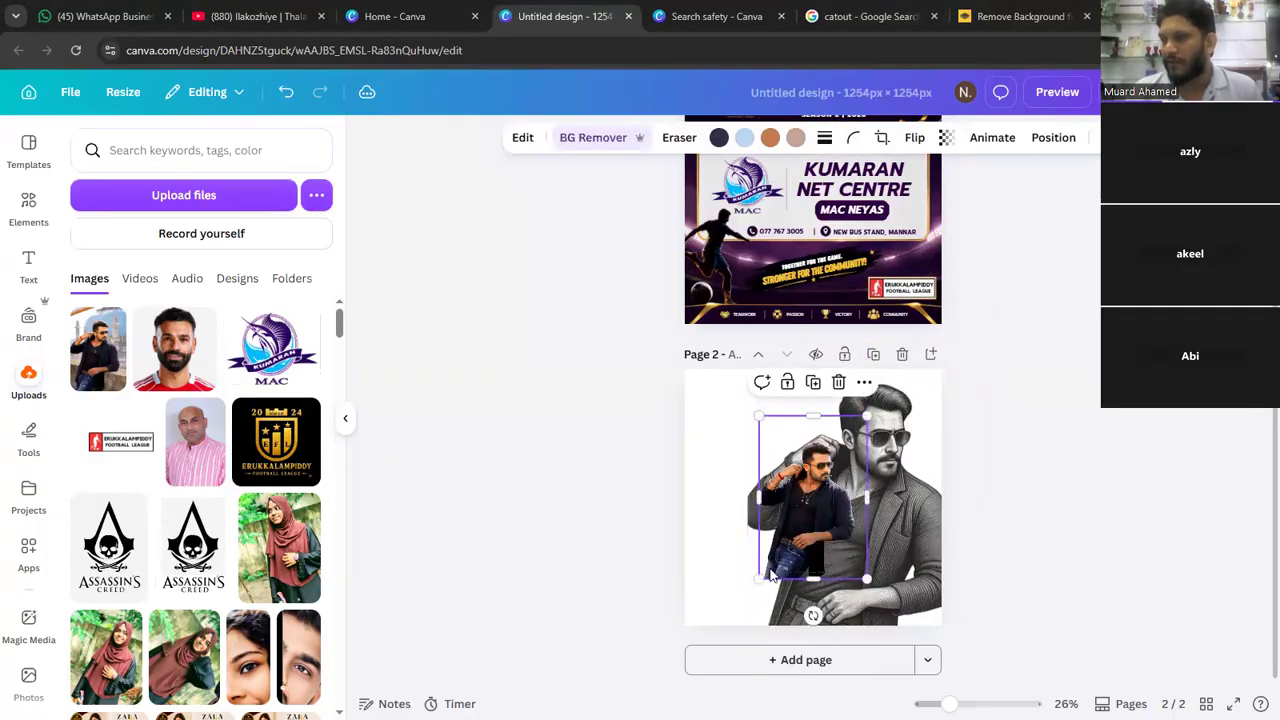
drag(757, 579, 724, 625)
drag(866, 416, 924, 384)
drag(802, 473, 798, 492)
- Enlarge the etched photo further and reposition it behind the colour cutout
click(884, 440)
drag(745, 333, 656, 194)
drag(895, 445, 868, 473)
click(1022, 435)
drag(920, 435, 924, 537)
- Fade the etched photo by lowering its opacity and adjust the layout so it sits behind the colour cutout
click(930, 138)
drag(911, 219, 899, 224)
mouse_move(858, 471)
mouse_down()
mouse_move(876, 460)
mouse_move(849, 453)
mouse_up()
drag(925, 408, 962, 416)
drag(800, 490, 820, 488)
click(1069, 350)
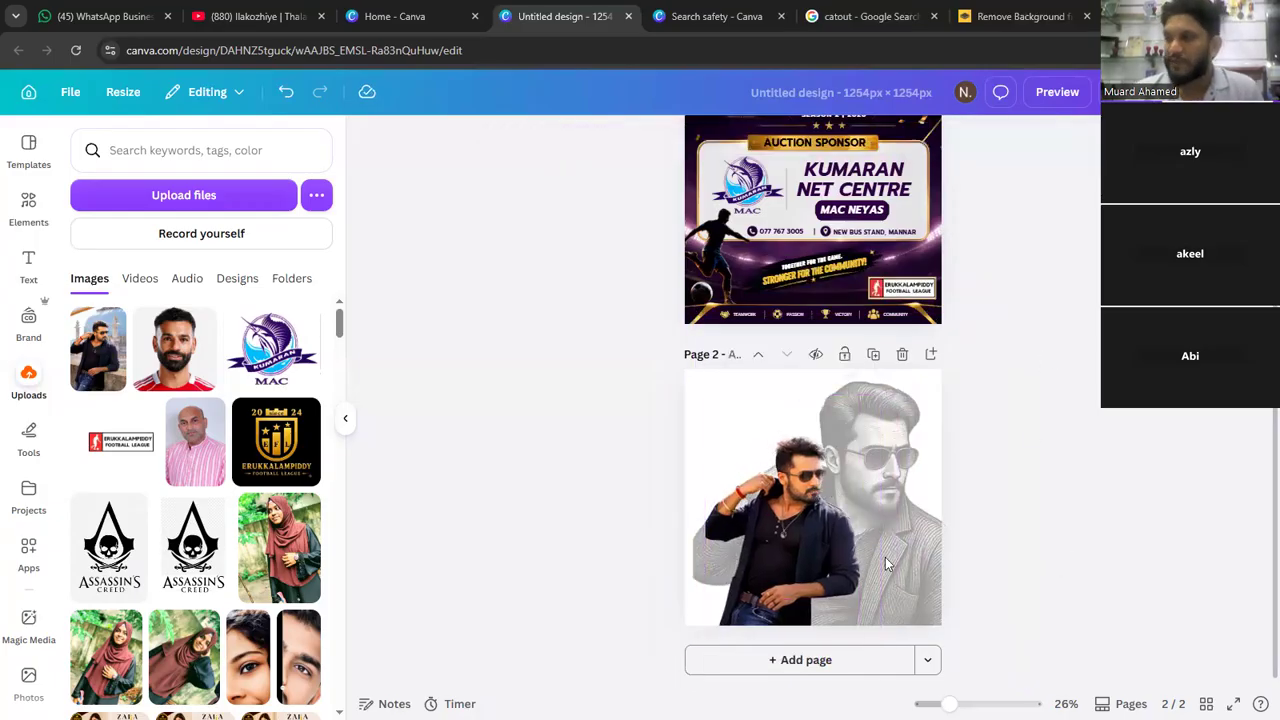
- Restyle the colour cutout with the Realistic styles from Style Match, trying Clay and Plush and ending on Marble
click(714, 392)
click(523, 140)
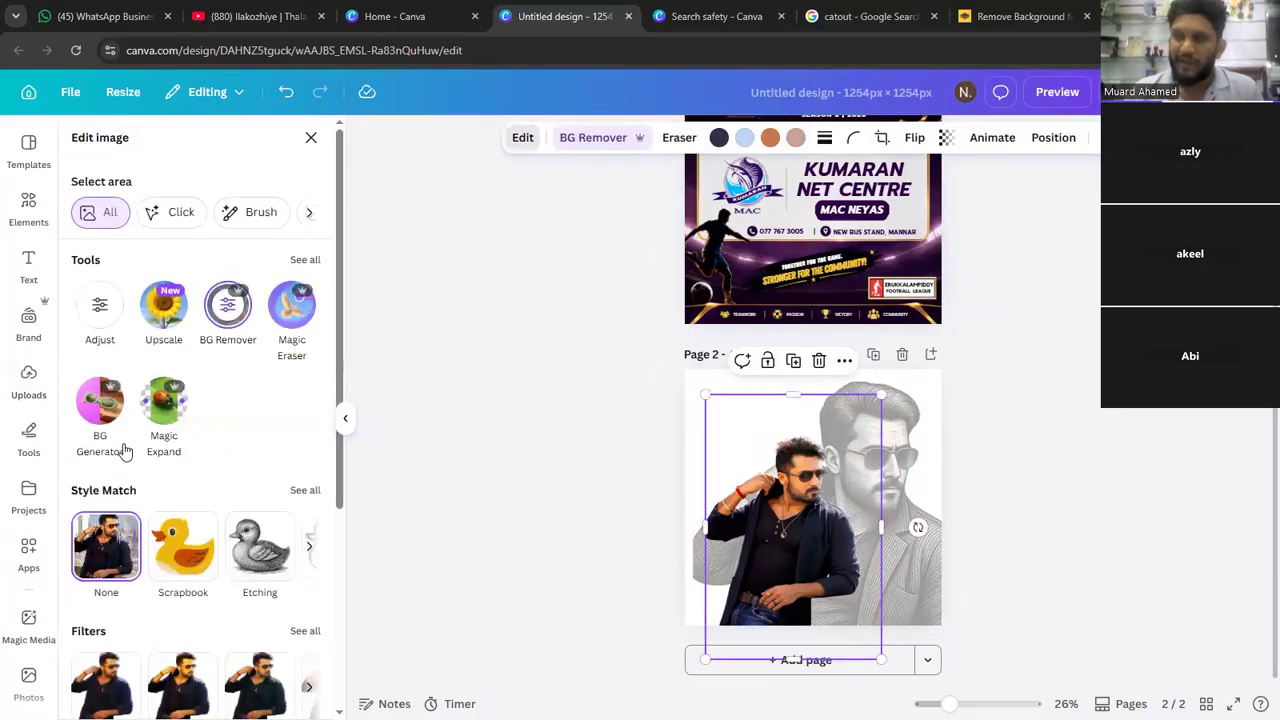
click(305, 490)
scroll(294, 423, down, 7)
scroll(205, 440, down, 1)
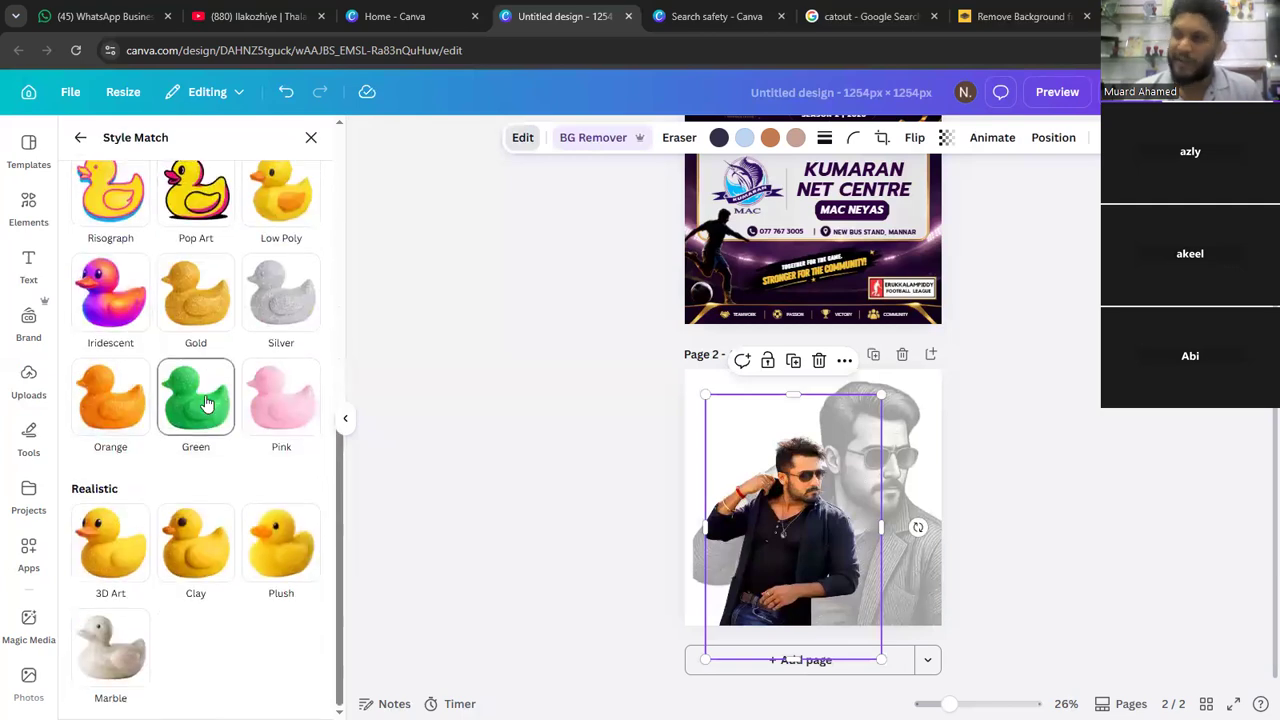
click(195, 531)
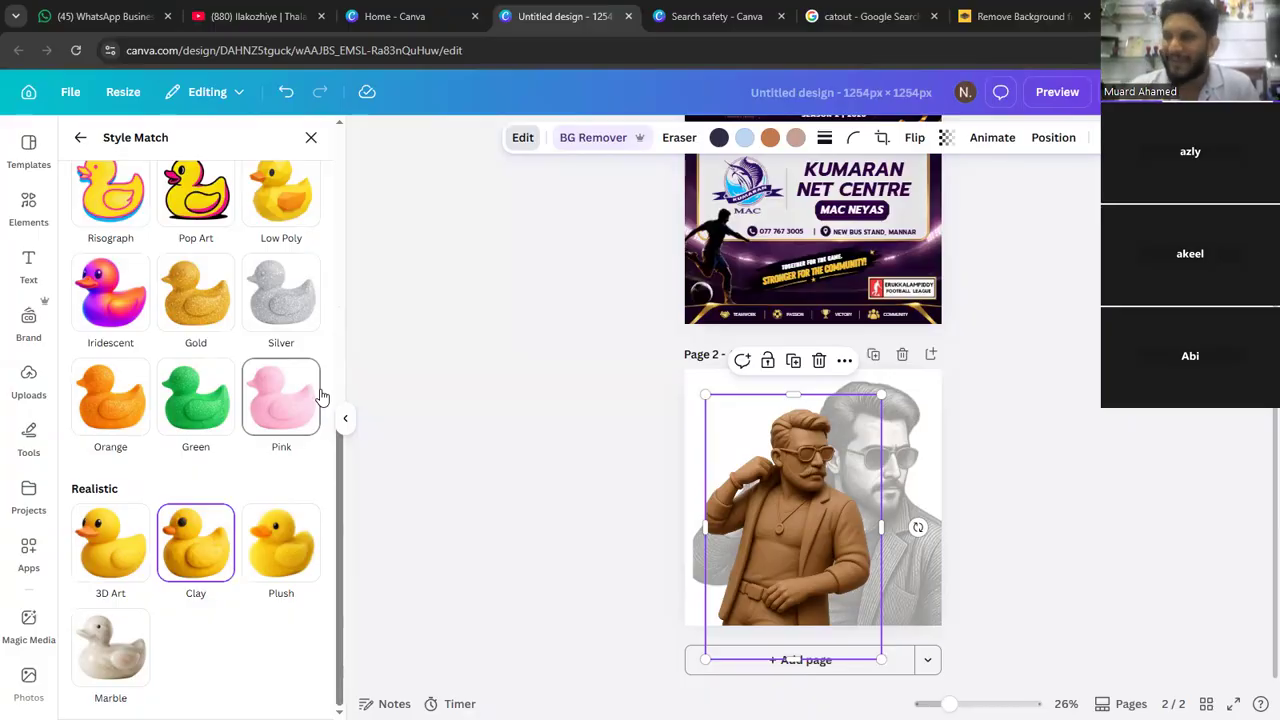
click(285, 532)
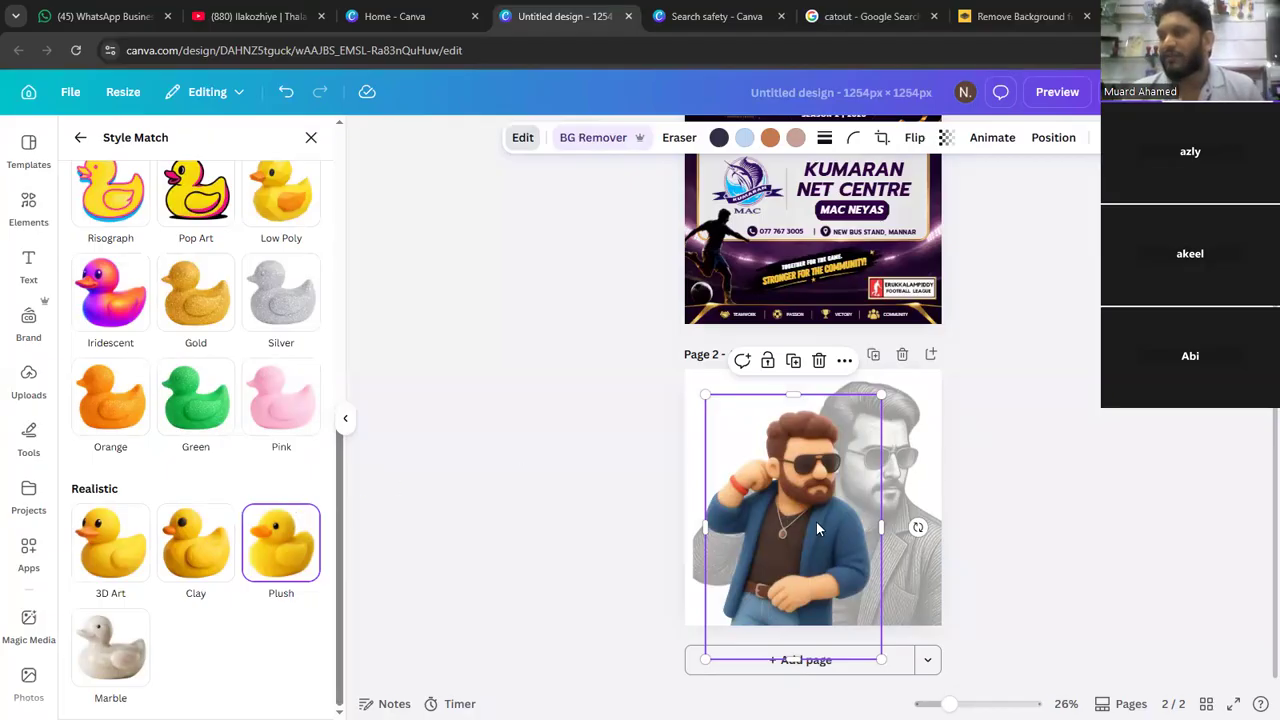
click(110, 648)
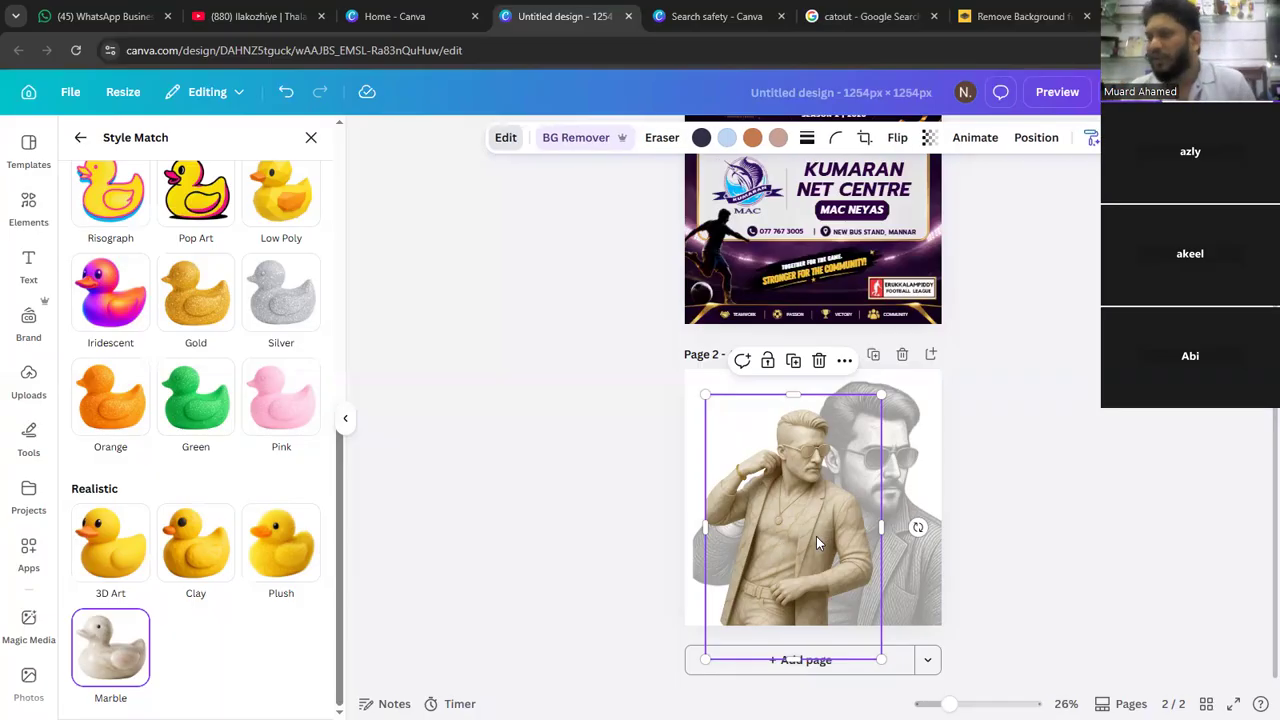
- Delete the marble-styled cutout and add the crowned teddy bear found by searching the uploads for "bear"
key(Delete)
click(198, 157)
text(bear)
key(Return)
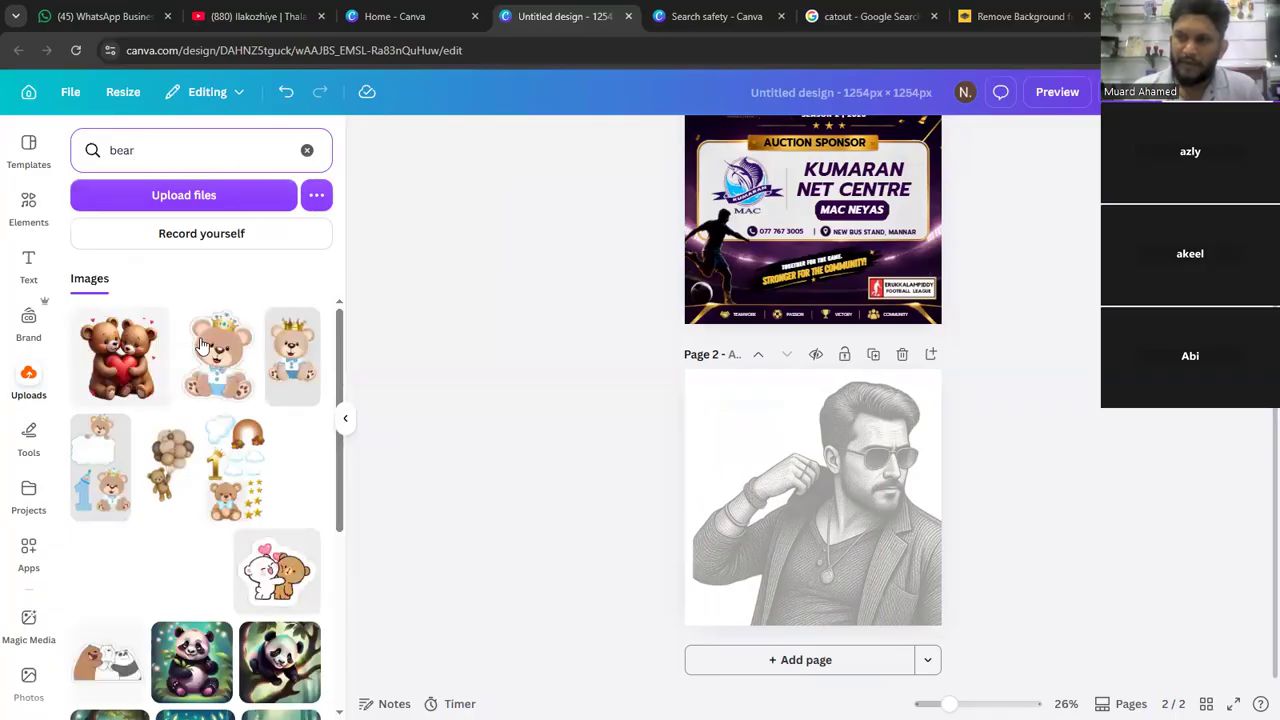
click(246, 382)
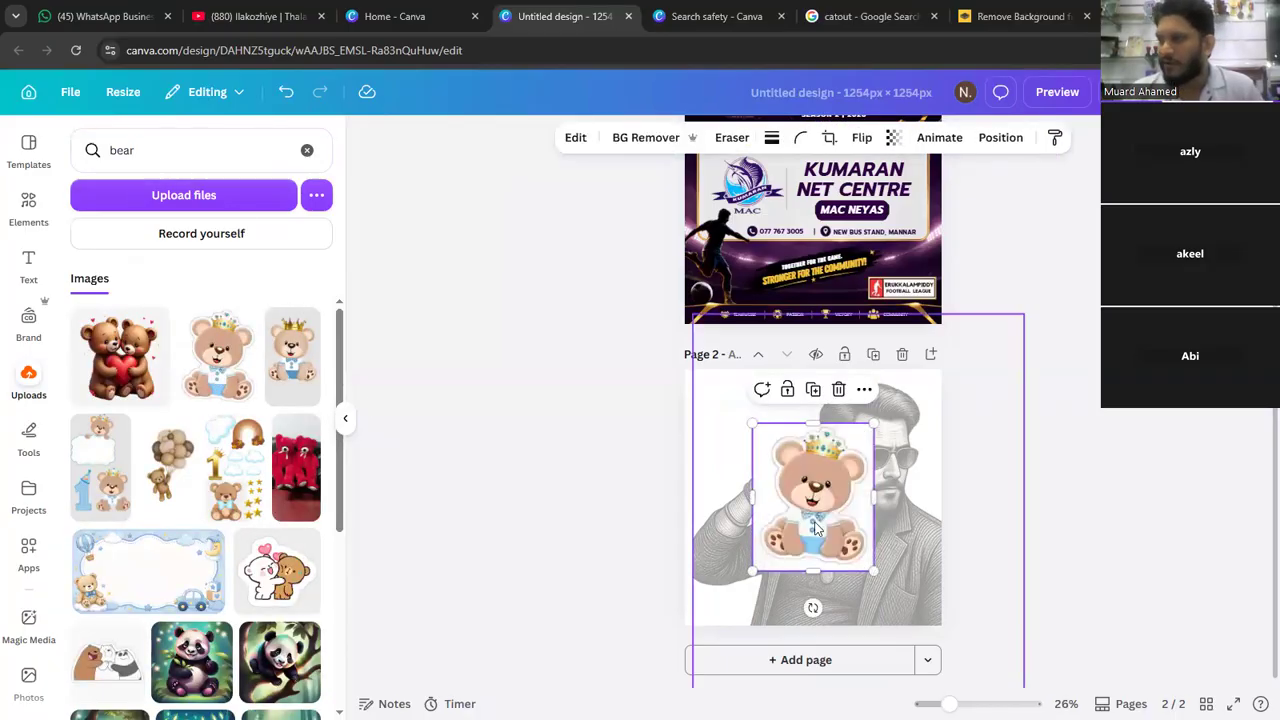
- Try the Clay style from Style Match on the teddy bear
click(534, 140)
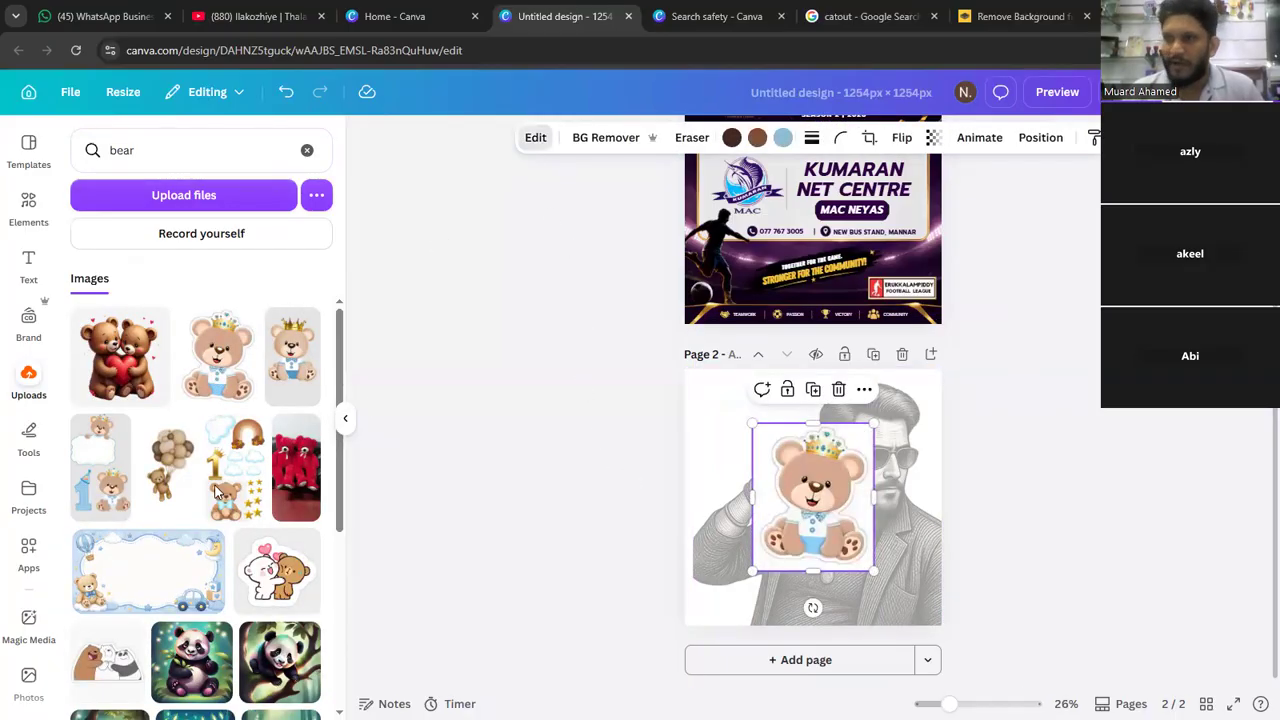
scroll(248, 480, down, 1)
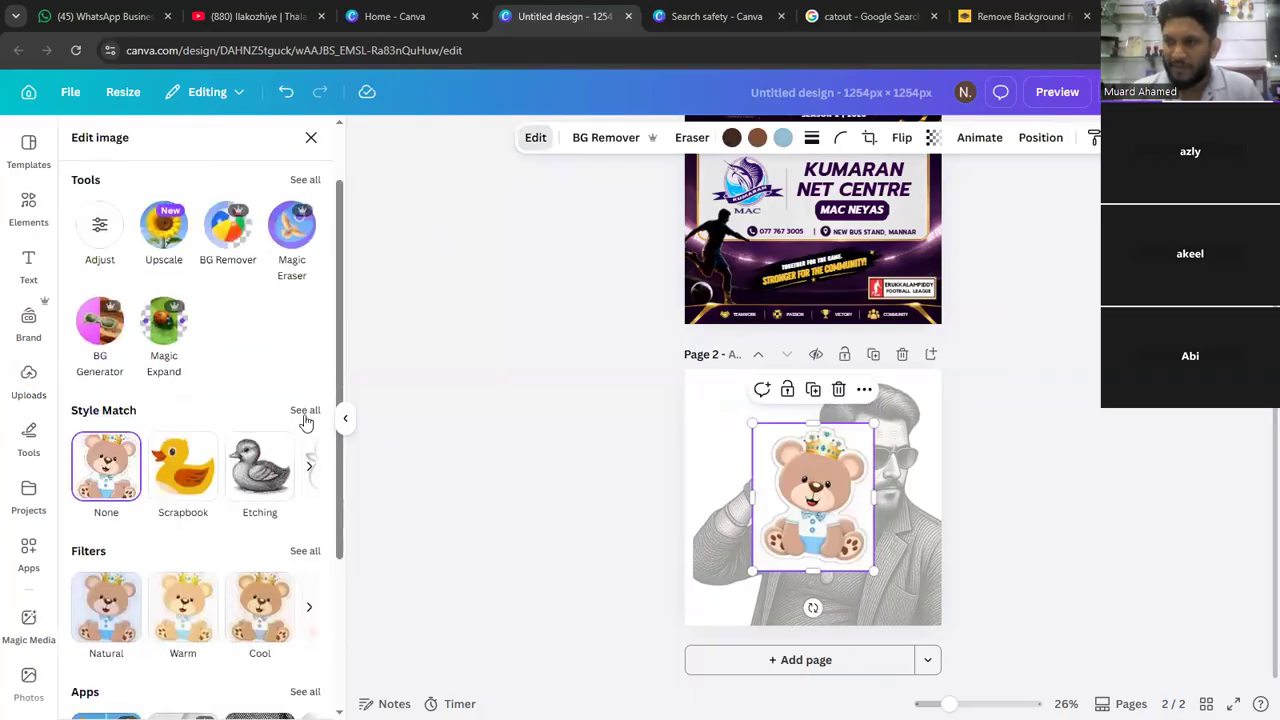
click(305, 411)
scroll(180, 440, down, 7)
click(195, 540)
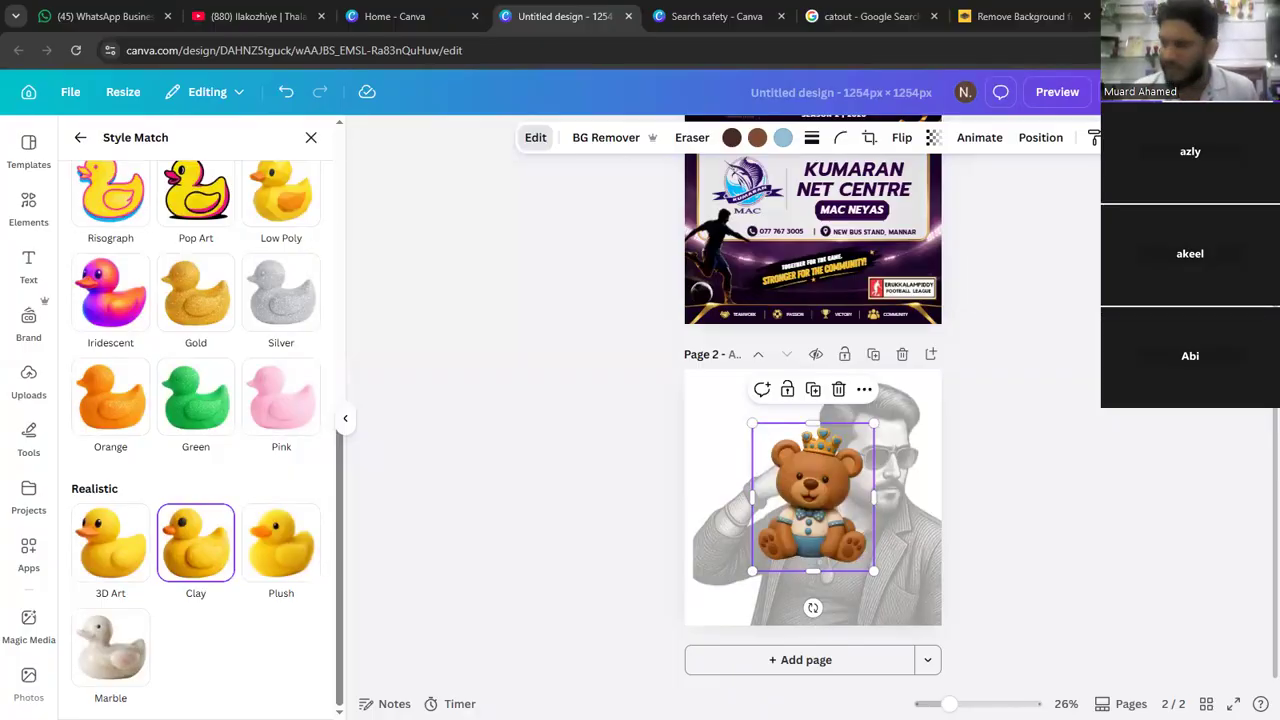
- Compare the bear with and without the Clay style by undoing and redoing it, leaving the style undone
key(ctrl+z)
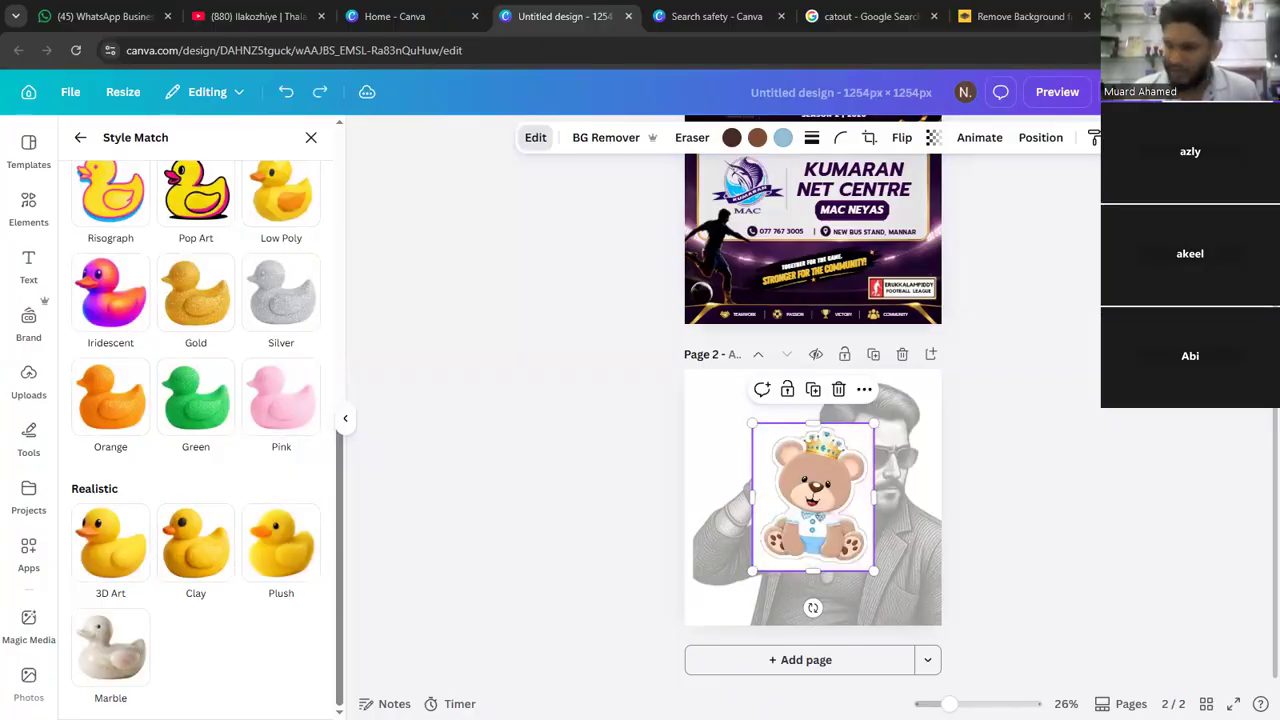
key(ctrl+y)
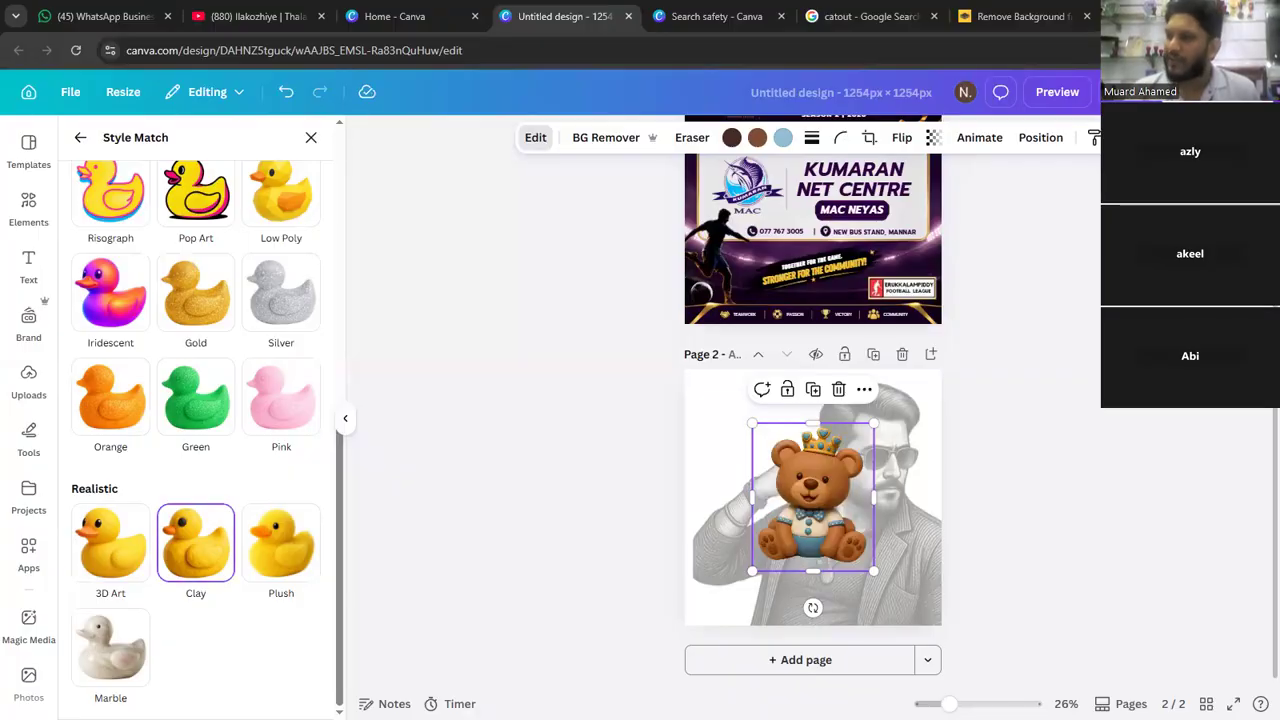
key(ctrl+z)
key(ctrl+y)
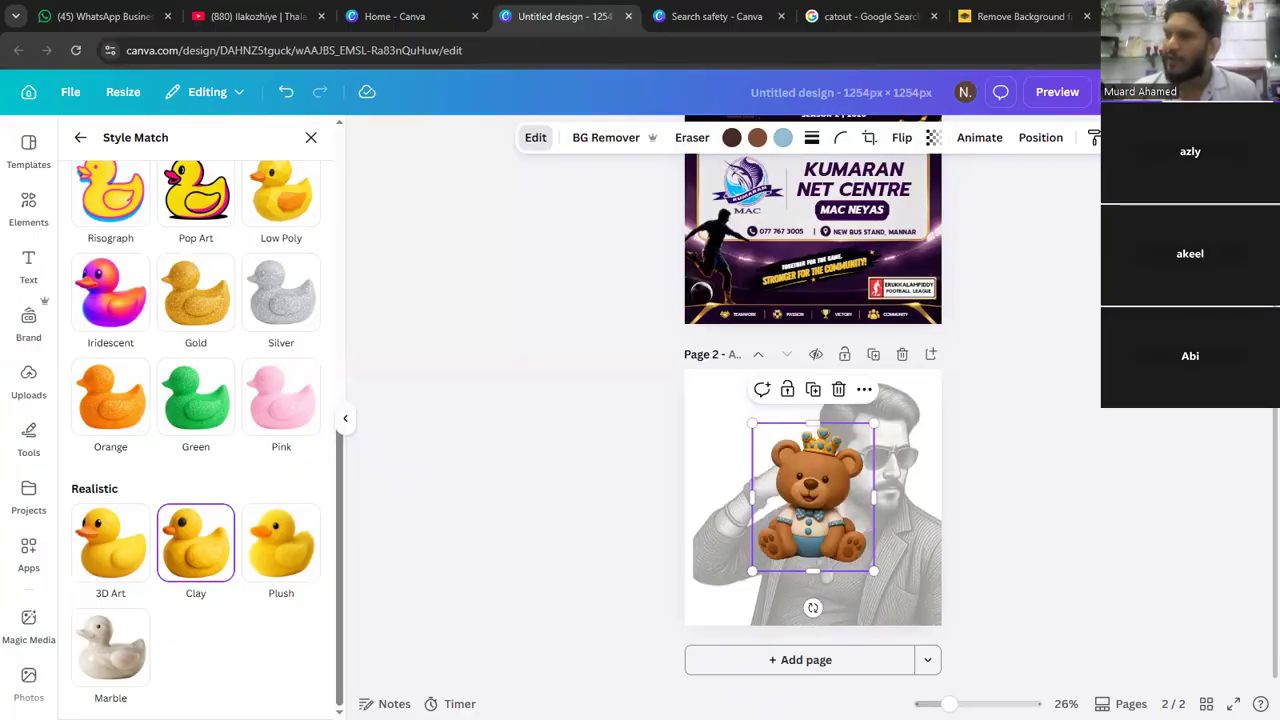
key(ctrl+z)
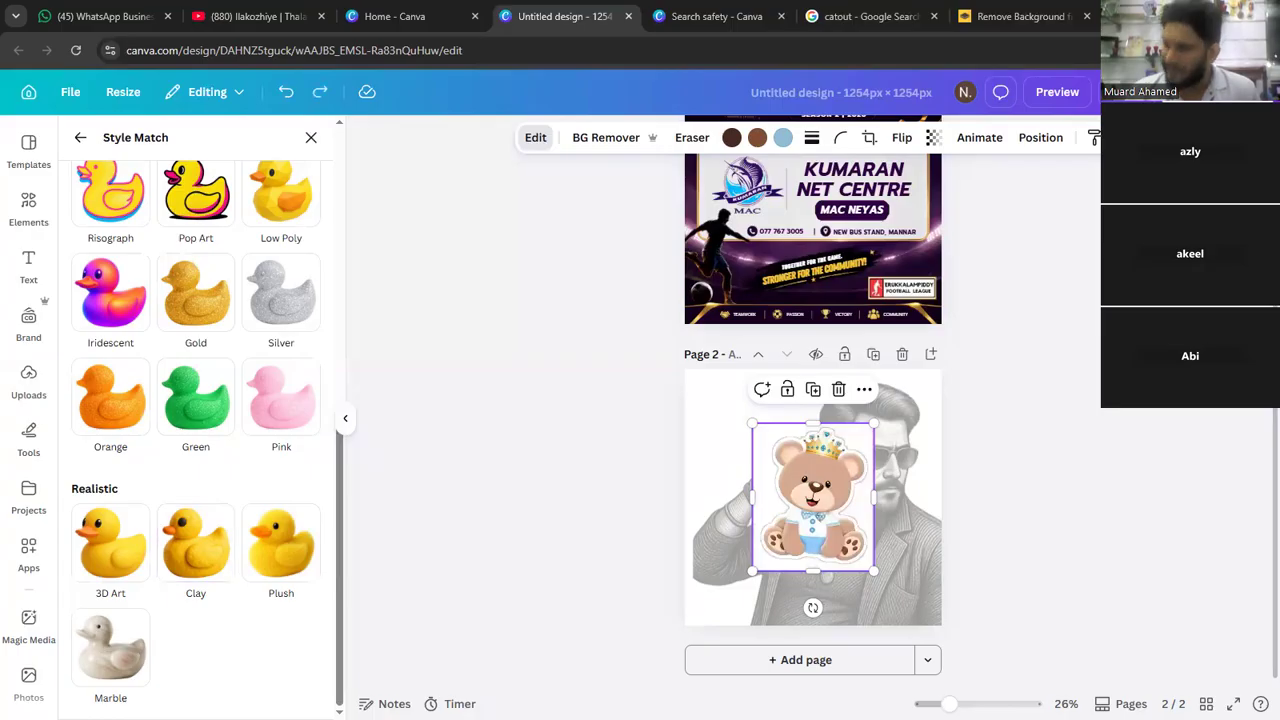
- Delete the faded etched photo and move the teddy bear to the page's lower right
click(915, 558)
key(Delete)
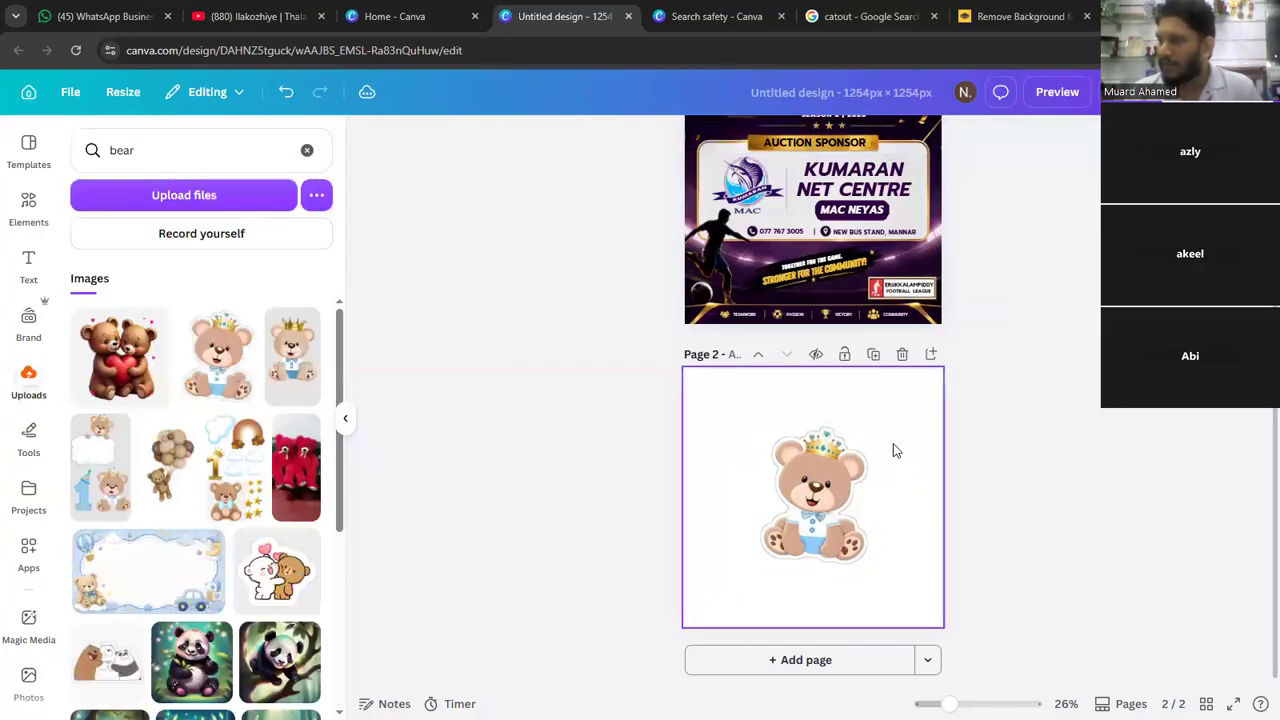
drag(869, 528, 912, 563)
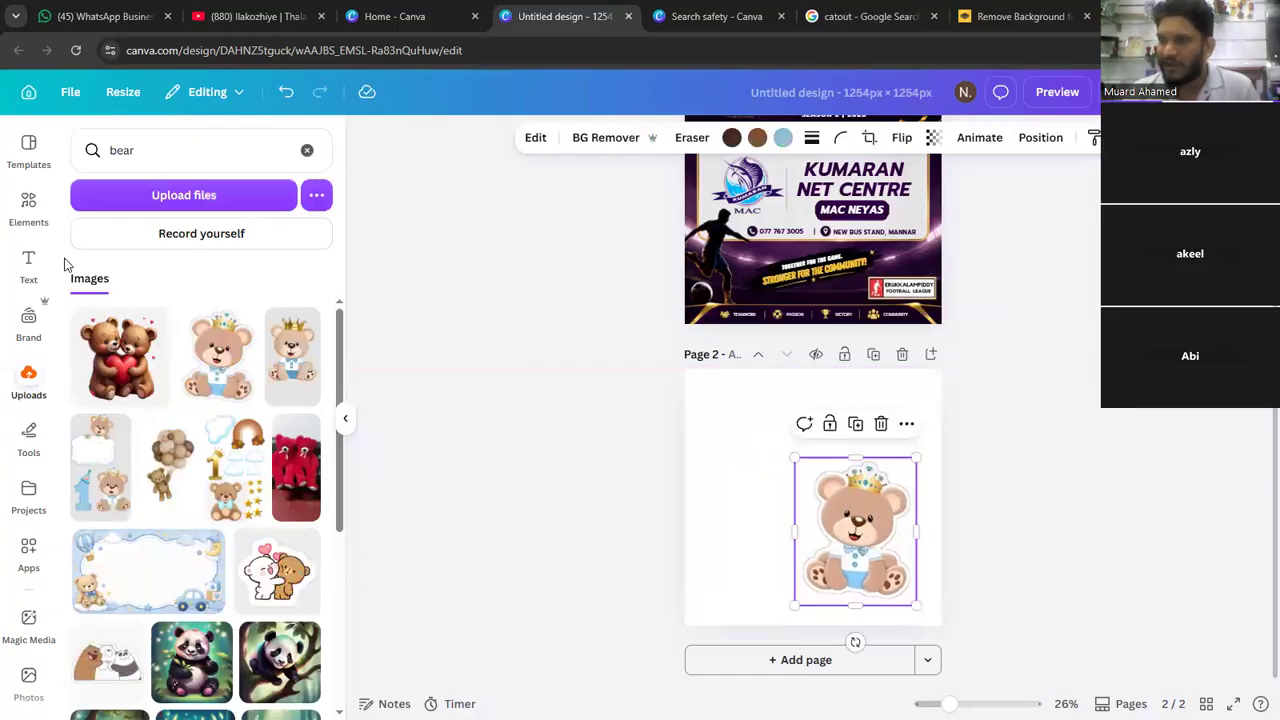
- Add a heading reading "Happy Birthday" and move it near the top of the page, above the bear
click(28, 262)
click(196, 366)
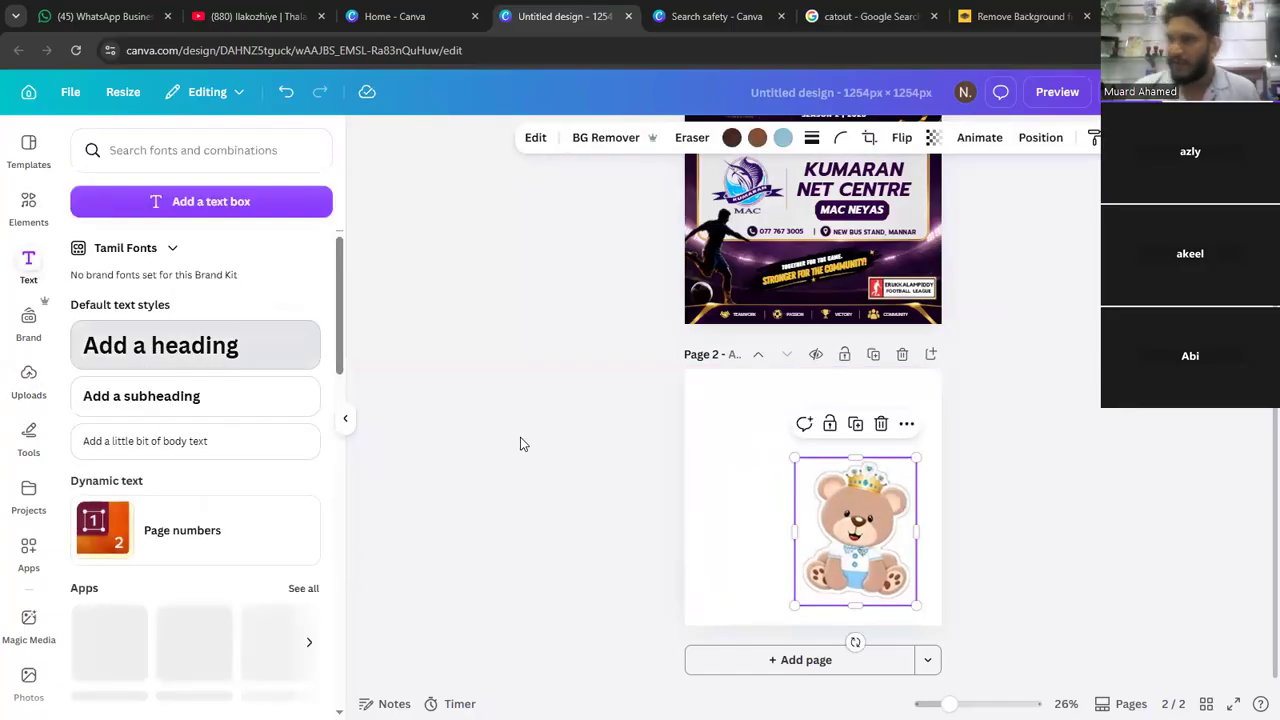
text(Happy)
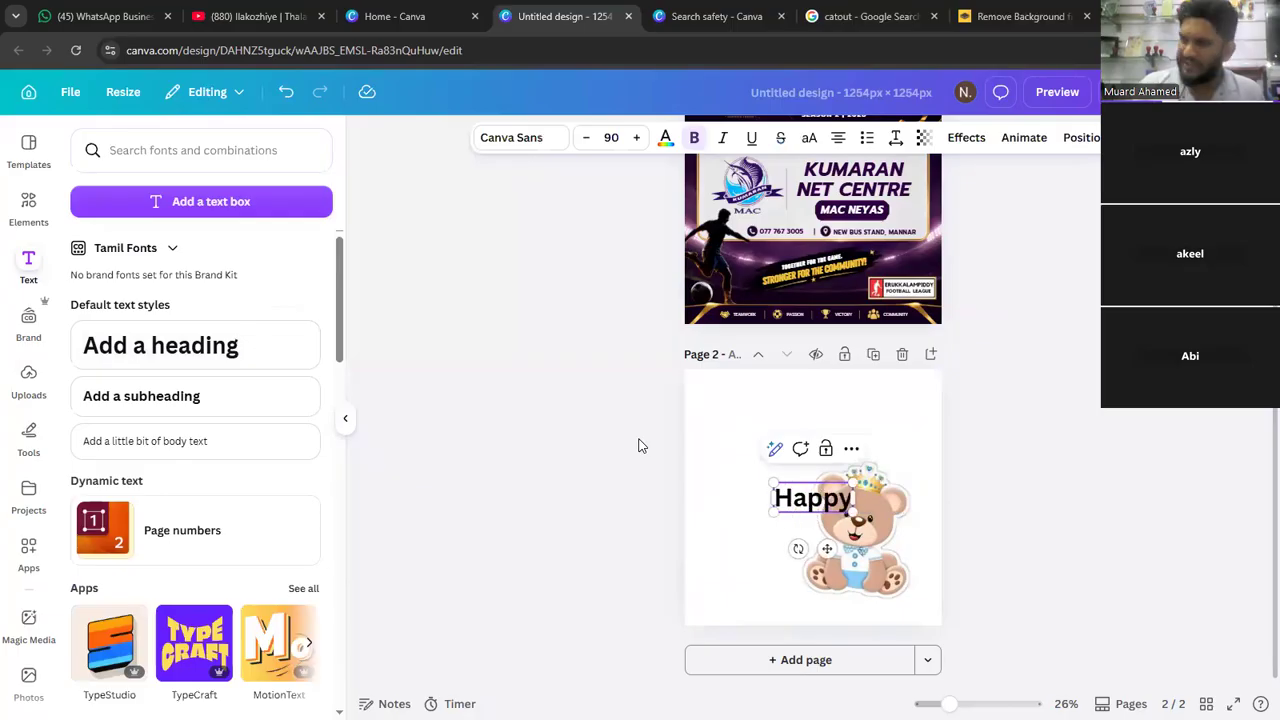
text( Birthday)
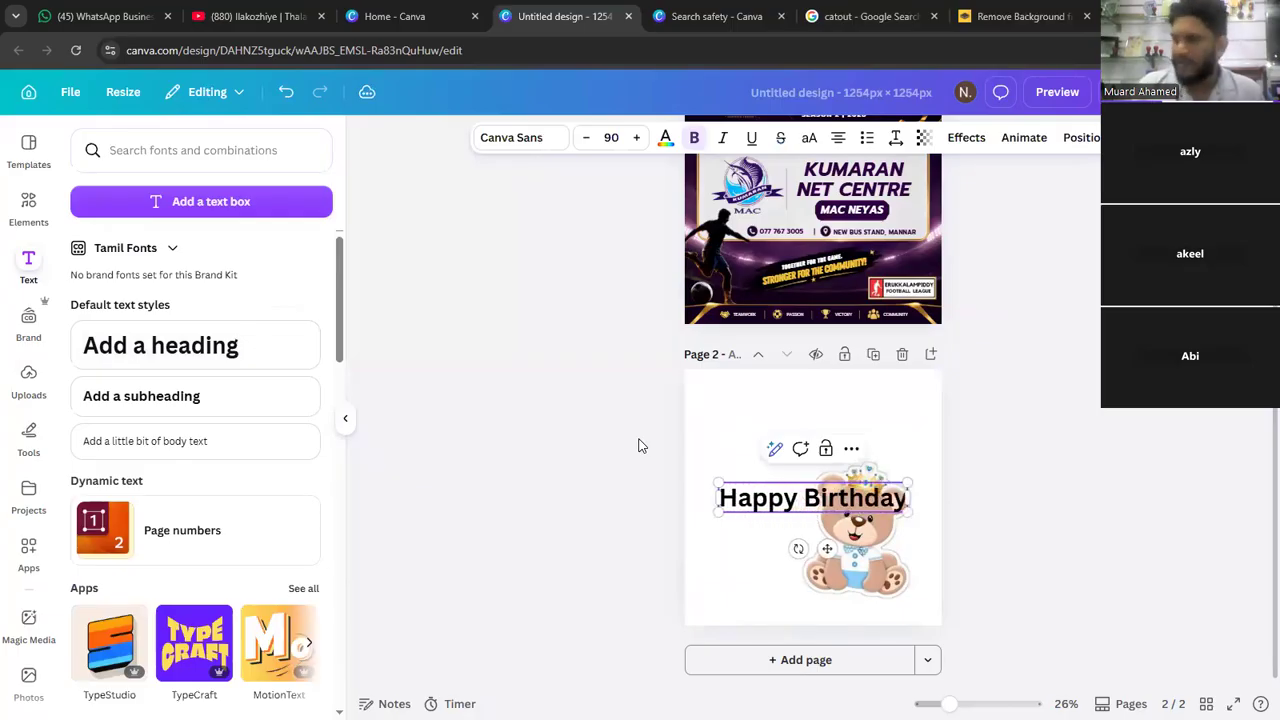
drag(847, 497, 846, 416)
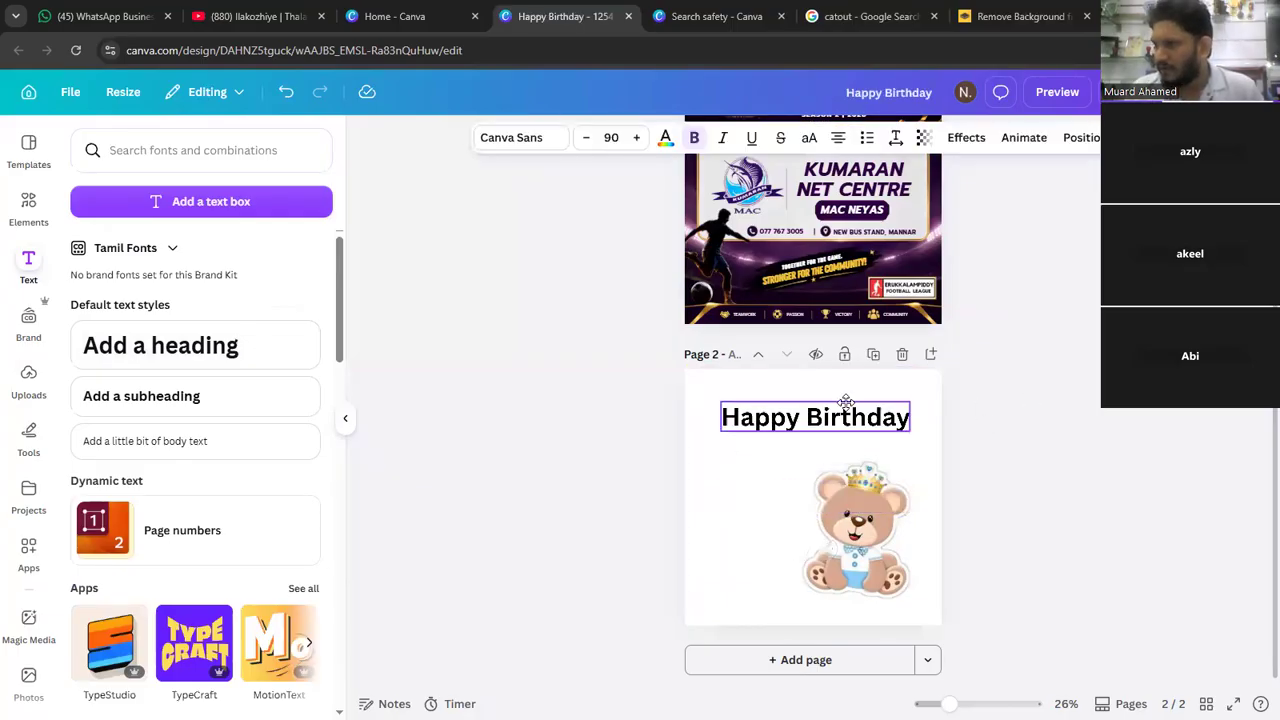
- Search the elements for "happy birthday" and browse down to the photo results
click(45, 202)
click(128, 155)
text(happ)
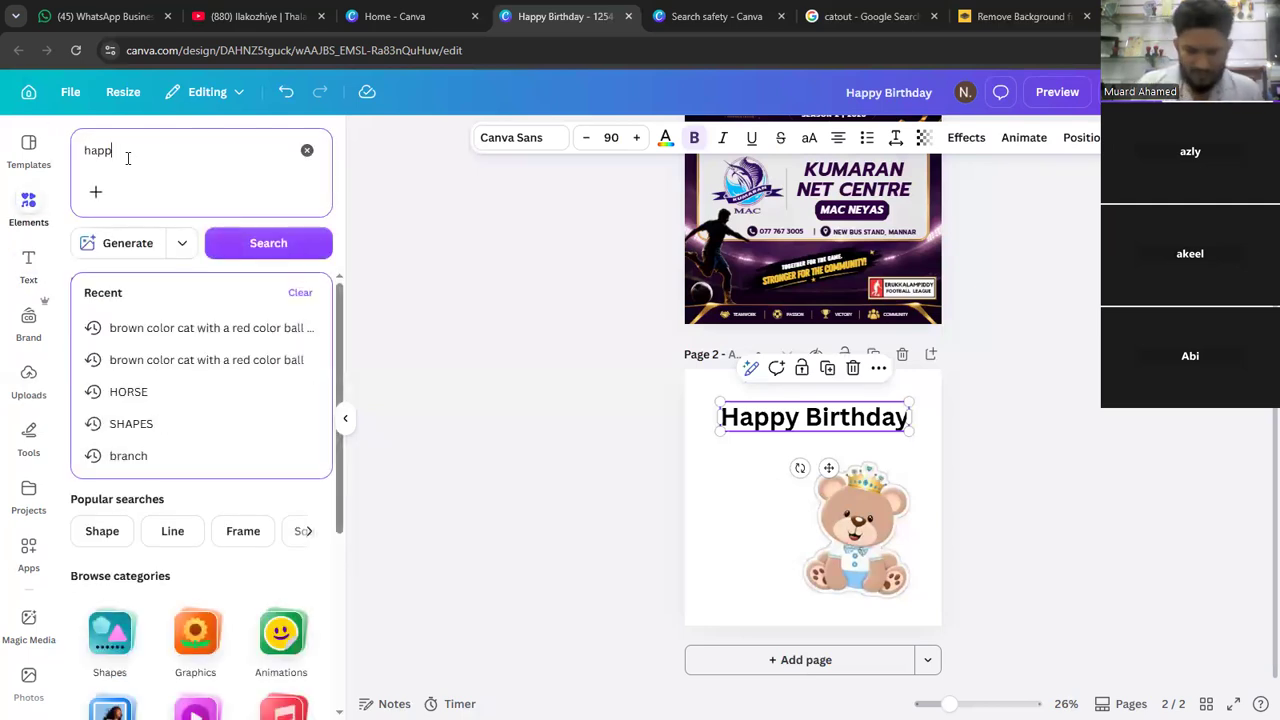
key(Return)
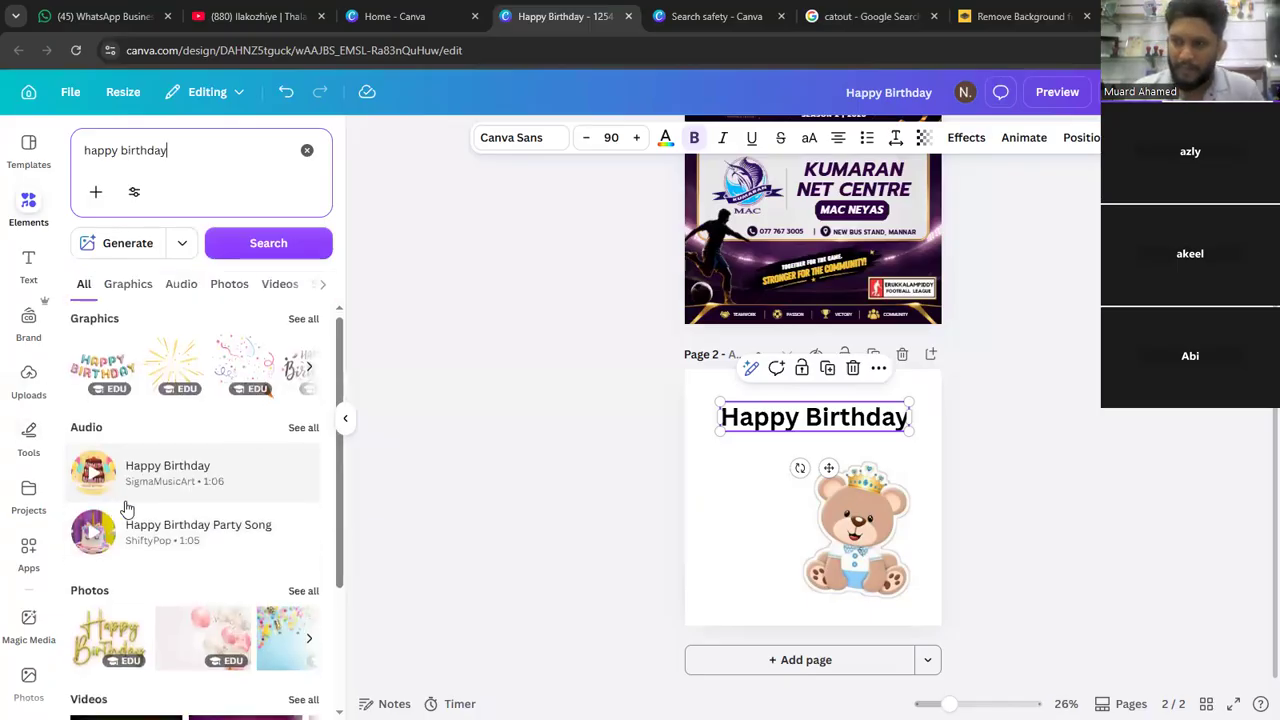
scroll(150, 530, down, 1)
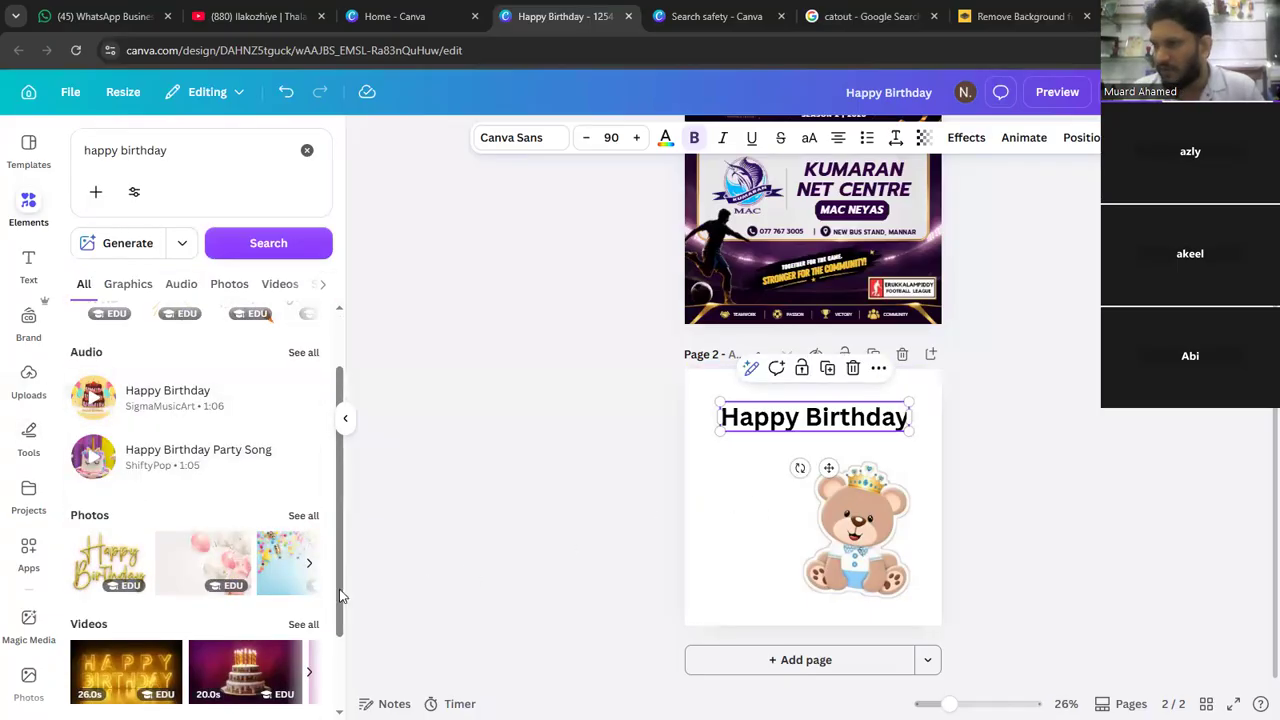
- Add the pink and white balloon photo and enlarge it to about 1889 × 1263 px so it covers page 2
click(190, 568)
drag(753, 451, 736, 401)
drag(889, 506, 1061, 658)
drag(931, 575, 821, 548)
- Send the balloon photo to the back, behind the teddy bear and the heading
click(1012, 146)
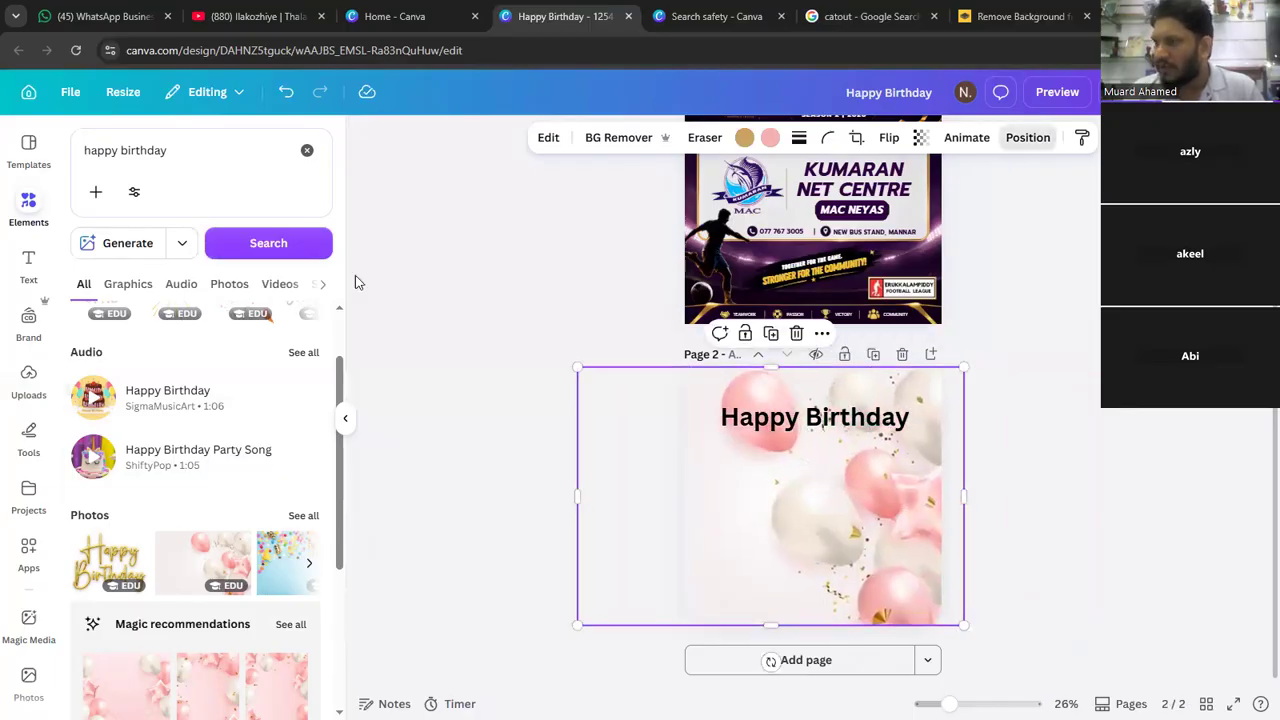
click(136, 177)
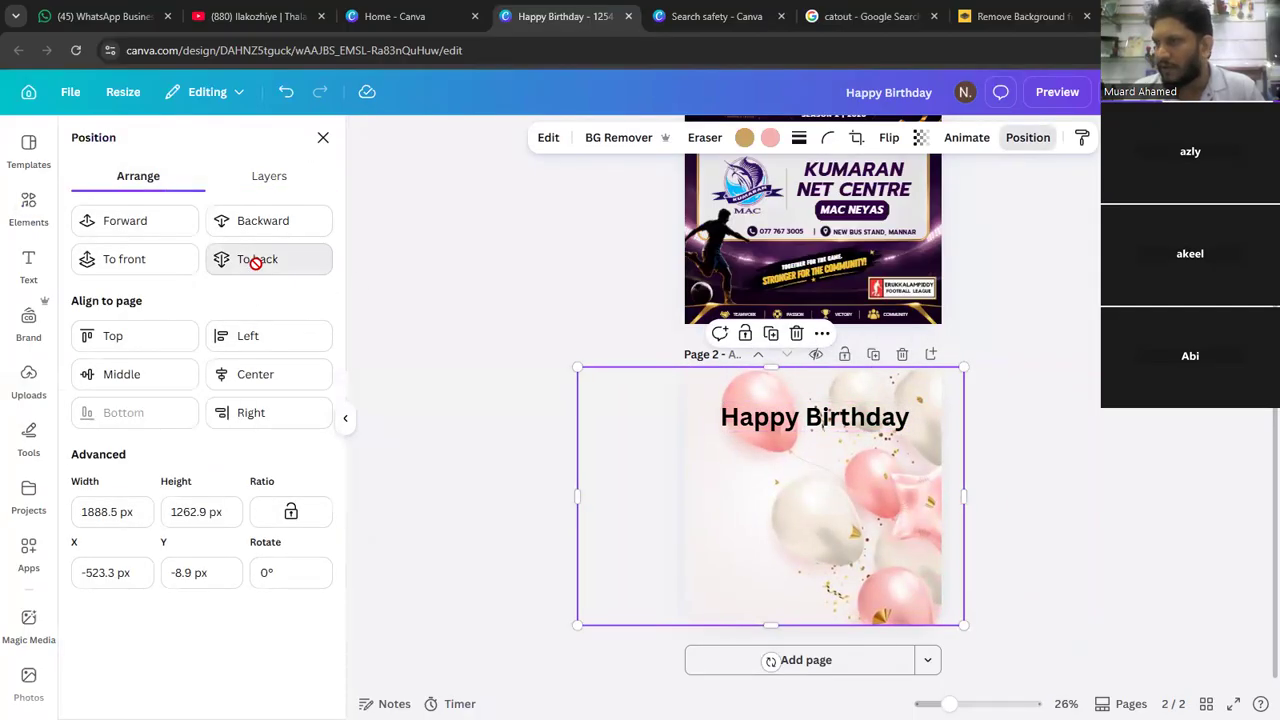
click(251, 258)
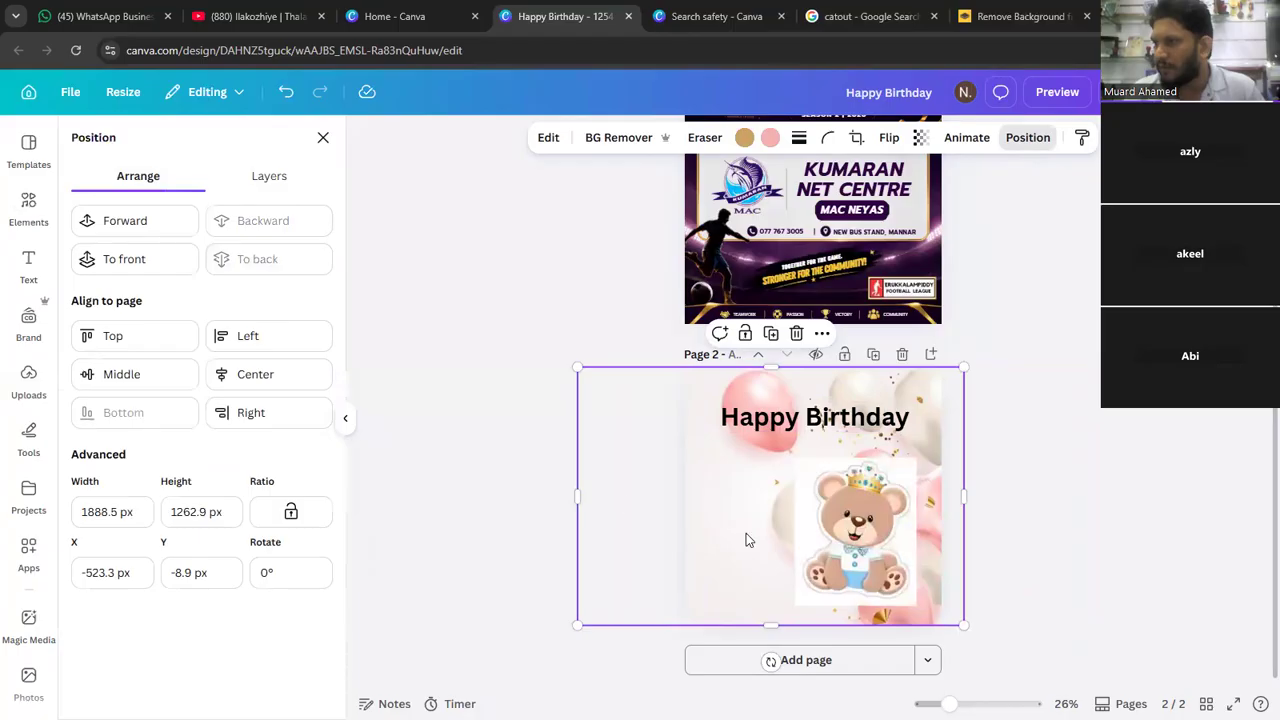
- Flip the balloon photo horizontally and shift it right so the balloons fill page 2's left side
click(889, 137)
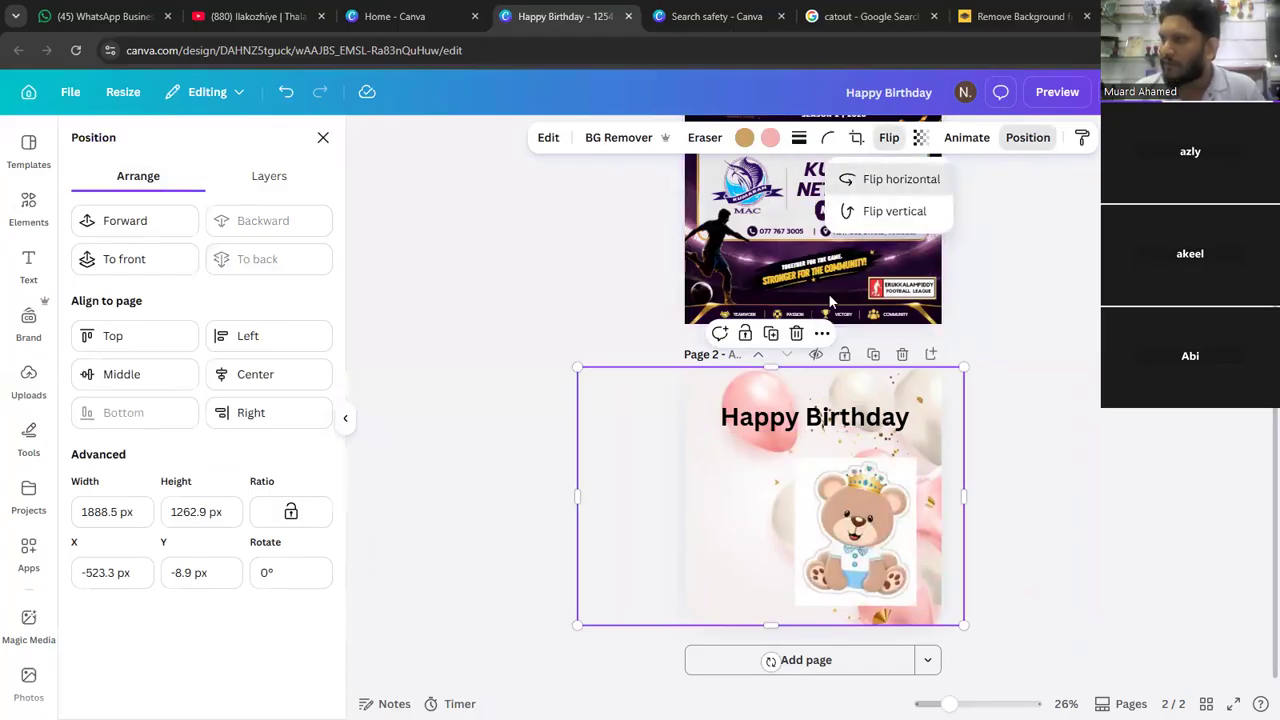
click(875, 179)
drag(786, 478, 860, 472)
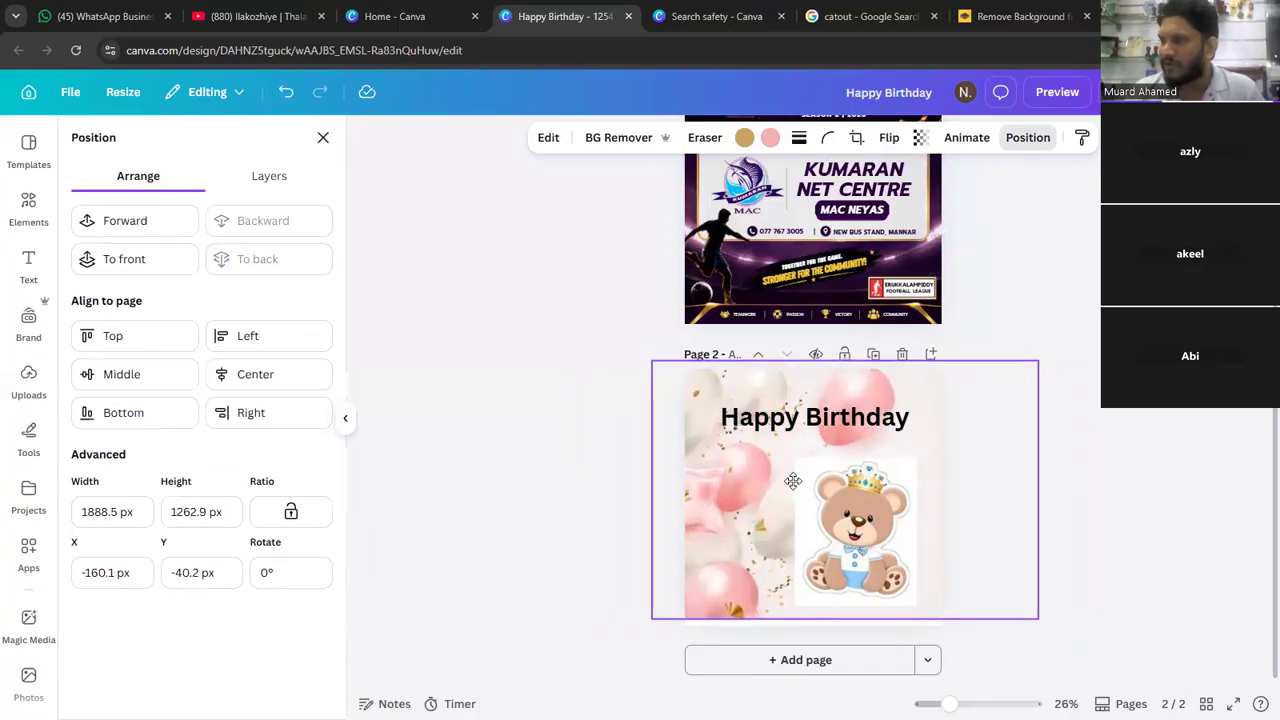
click(1123, 438)
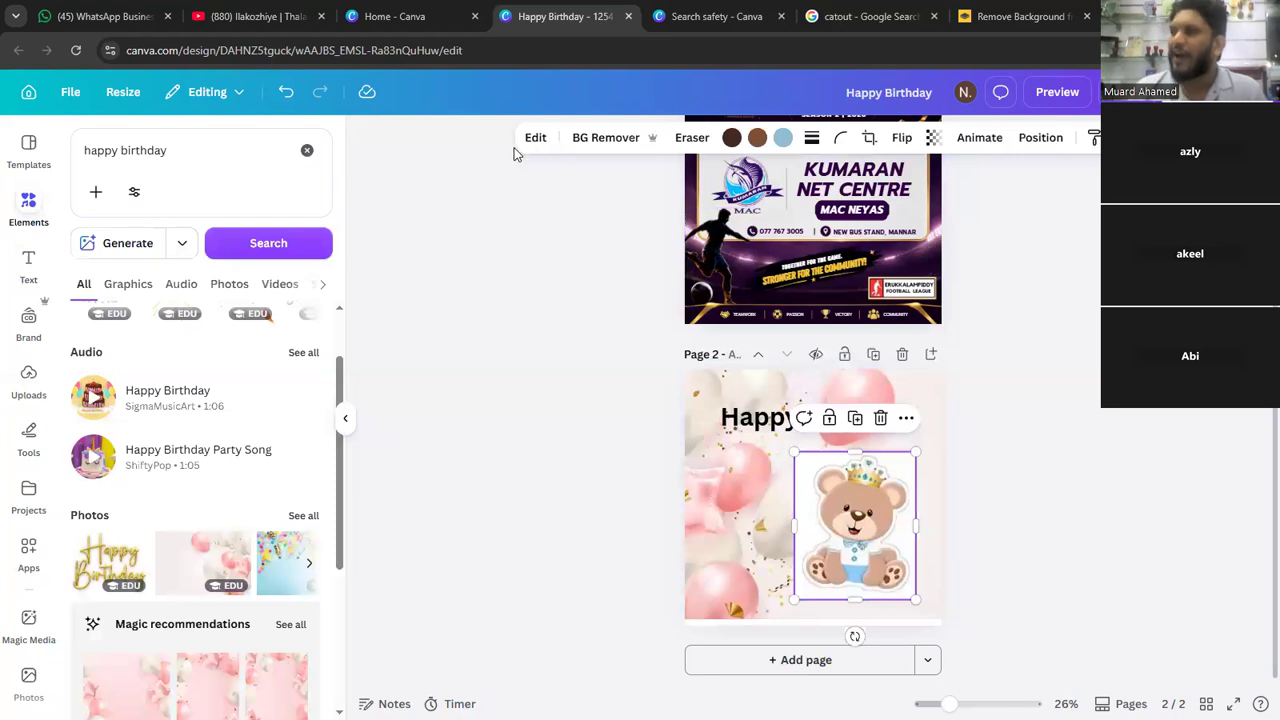
- Apply the realistic Clay style from Style Match to the teddy bear
click(534, 138)
scroll(245, 500, down, 3)
scroll(250, 484, up, 1)
click(303, 256)
scroll(216, 506, down, 4)
scroll(218, 507, down, 5)
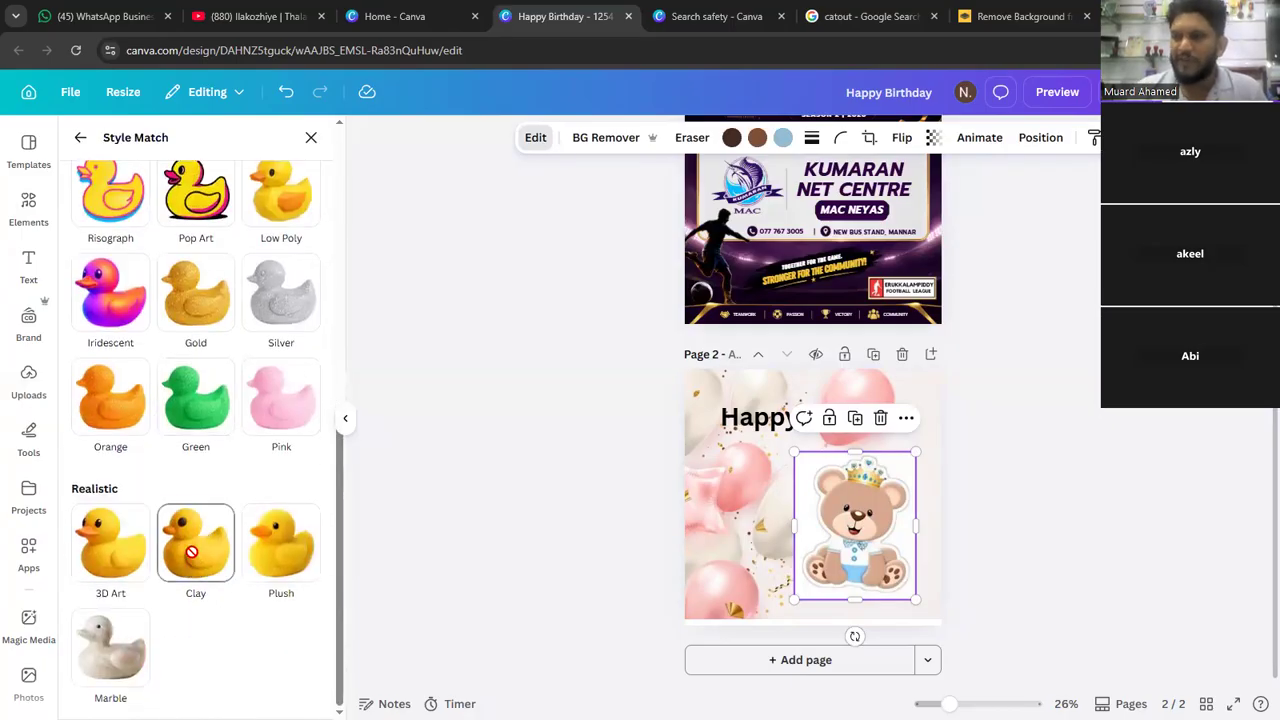
click(190, 549)
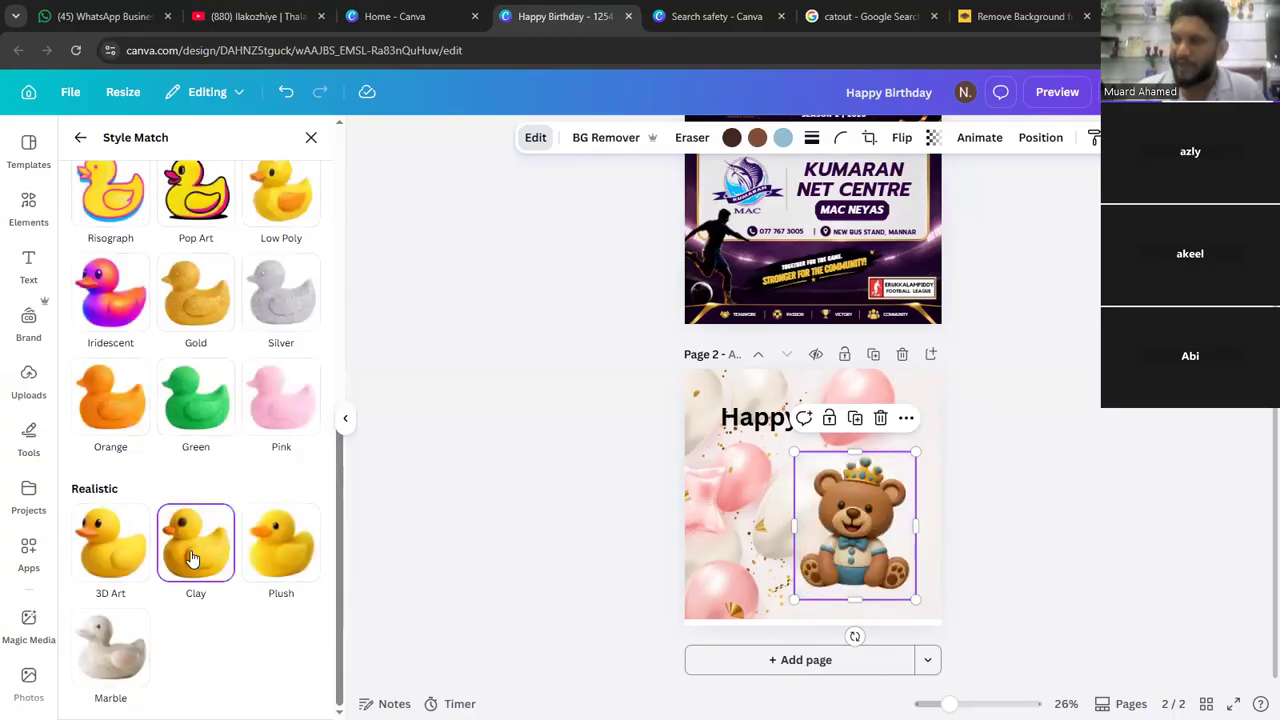
click(886, 523)
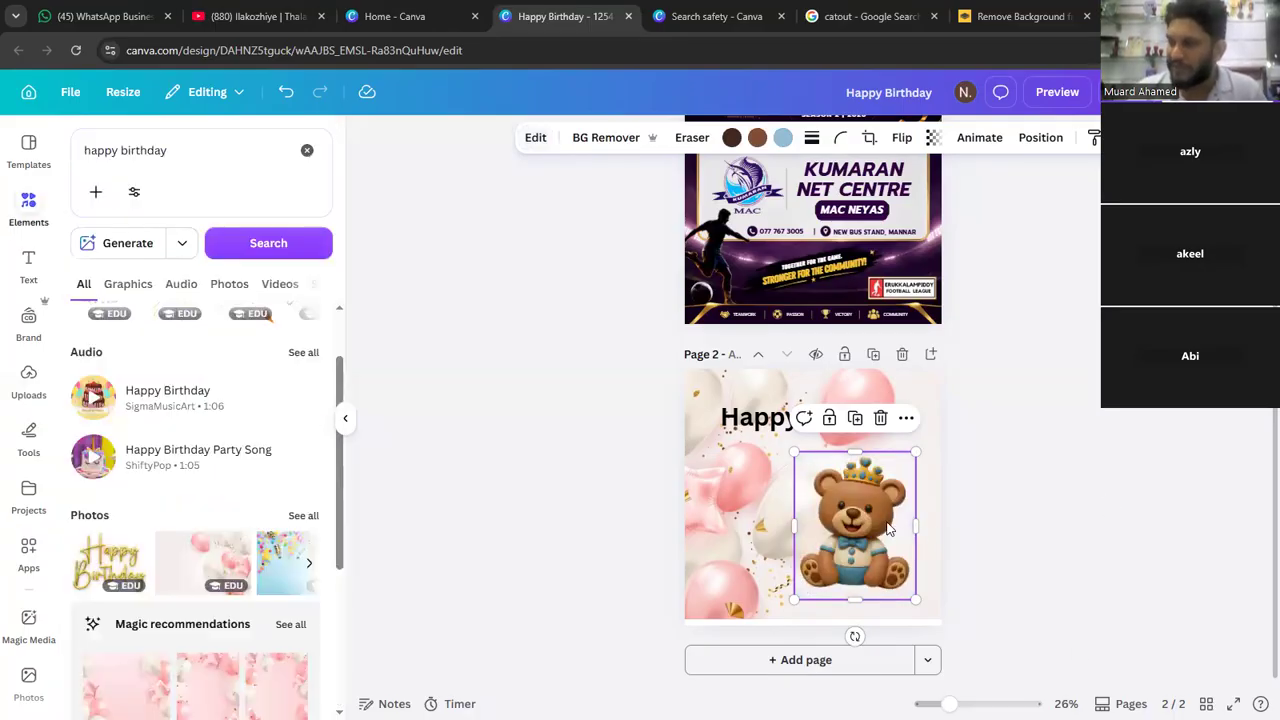
- Move the teddy bear slightly lower on page 2
click(1055, 470)
drag(858, 533, 863, 550)
click(1069, 514)
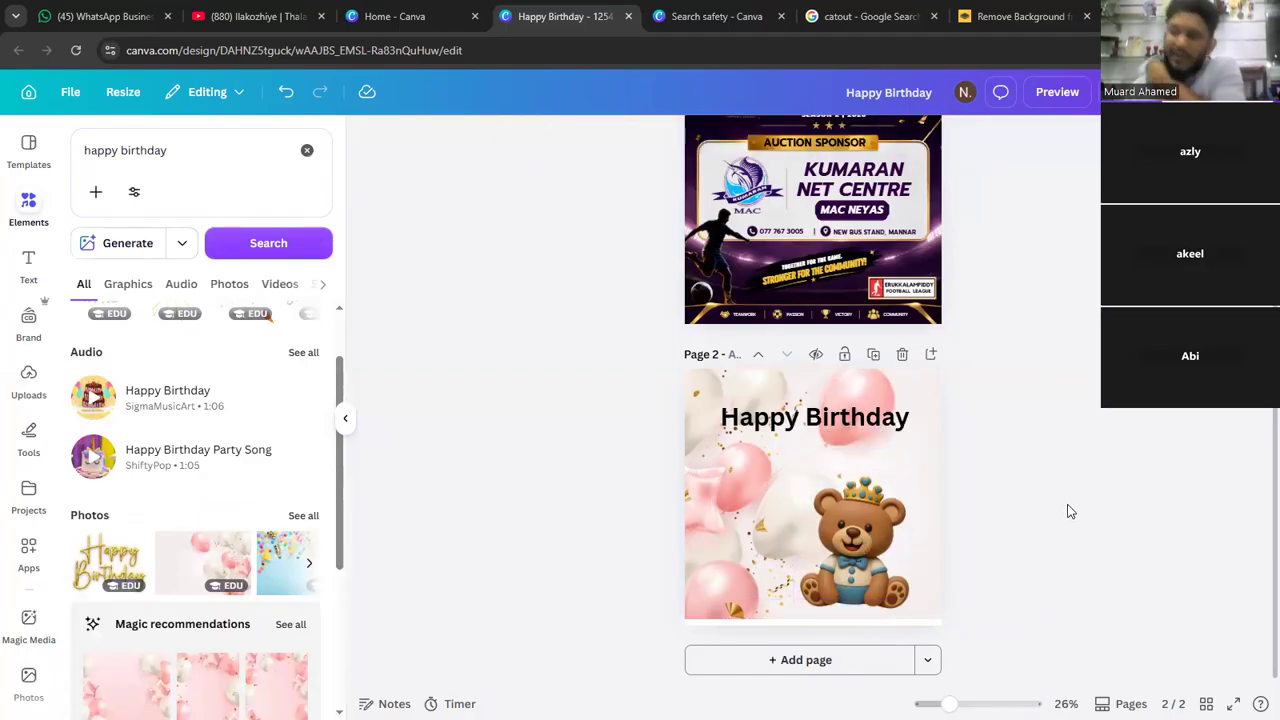
- Nudge the balloon photo down to the page's lower edge and extend its upper edge past the page top
click(928, 487)
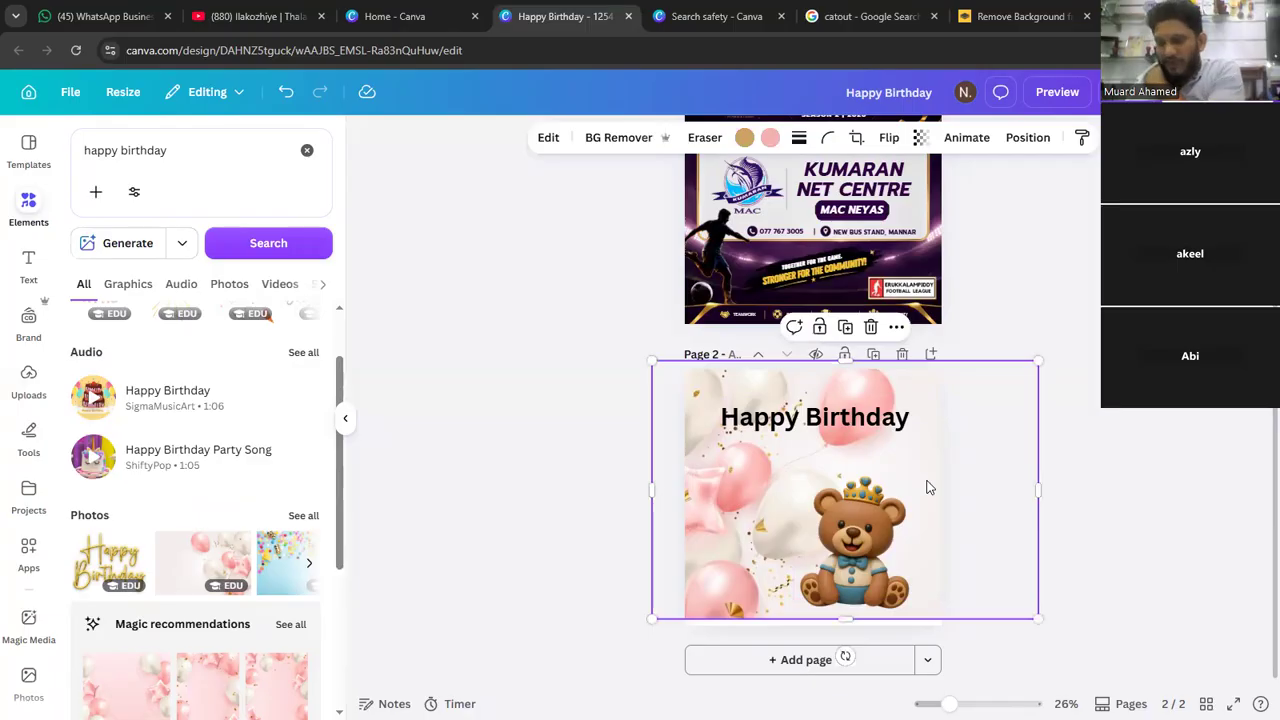
key(Down)
key(Down)
key(Down)
key(Down)
key(Down)
key(Down)
key(Down)
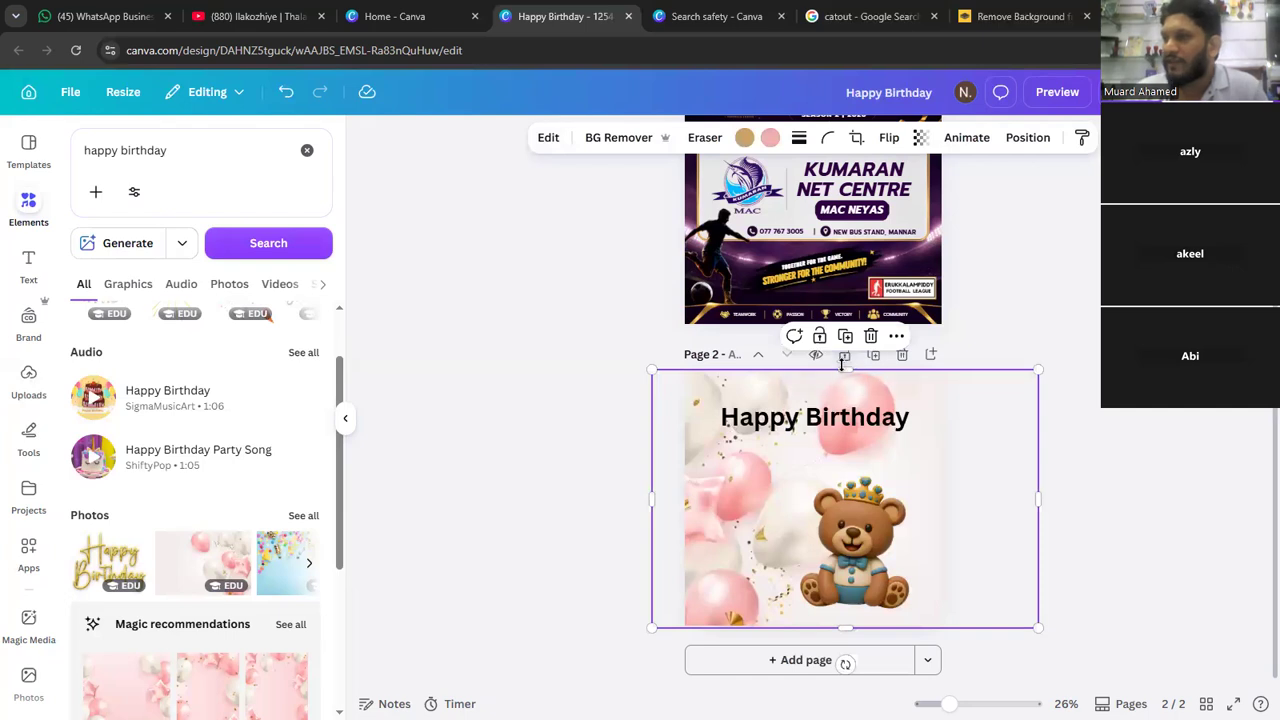
drag(845, 357, 845, 356)
click(846, 690)
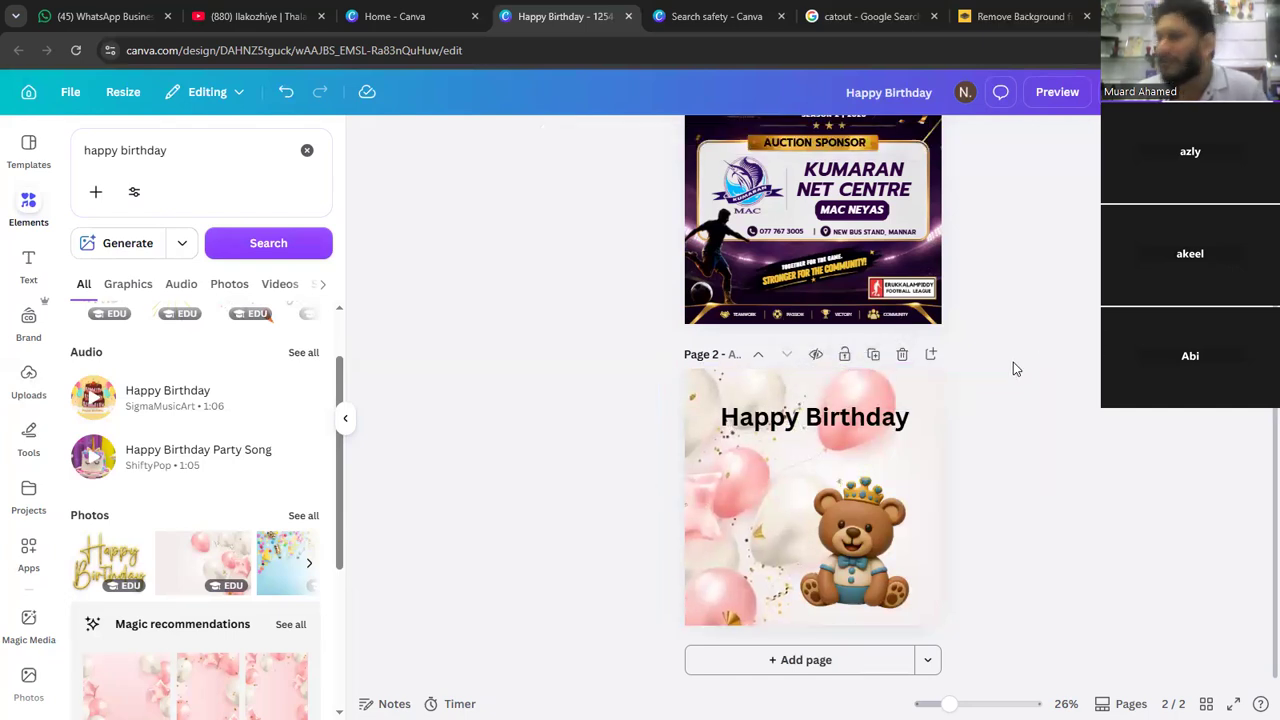
click(866, 533)
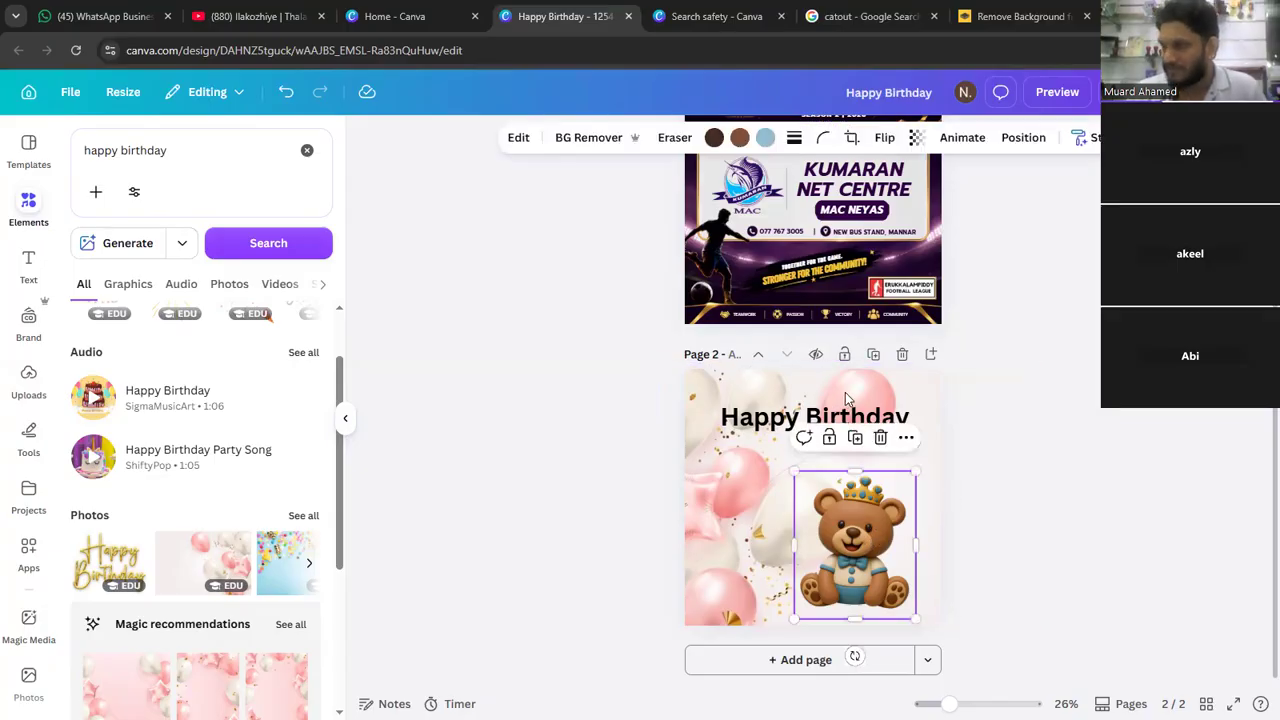
click(805, 419)
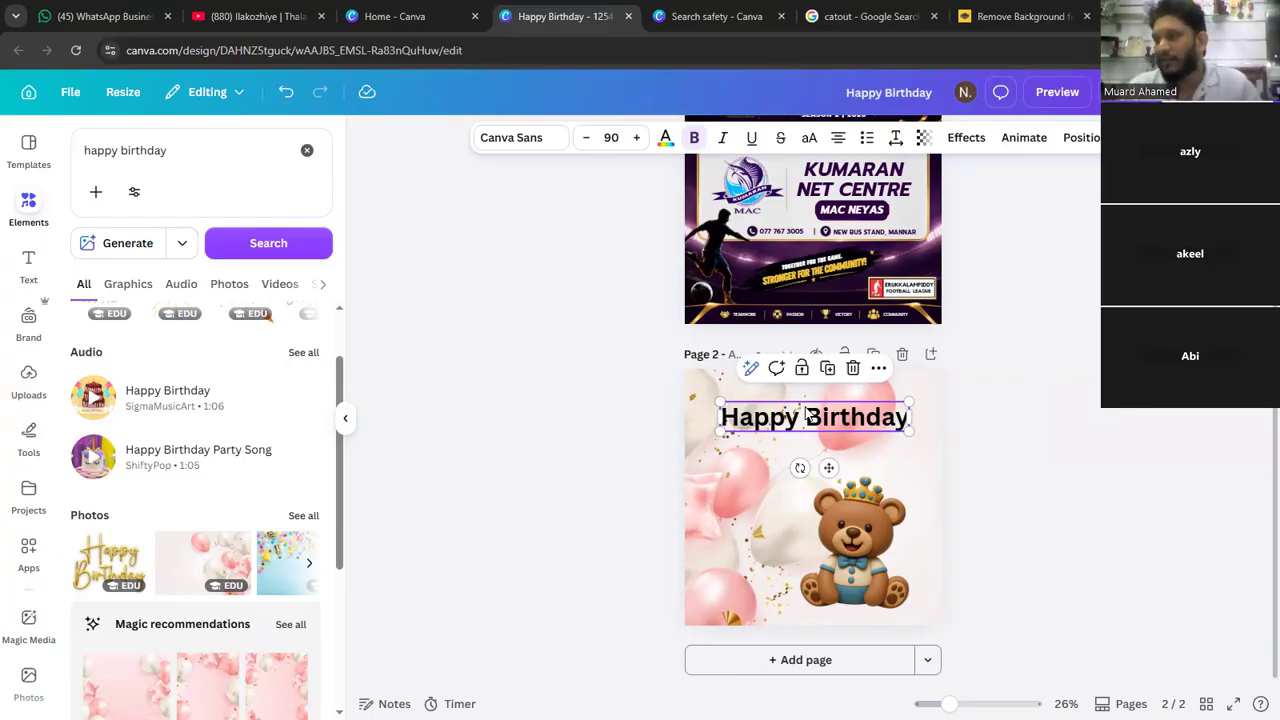
click(1077, 505)
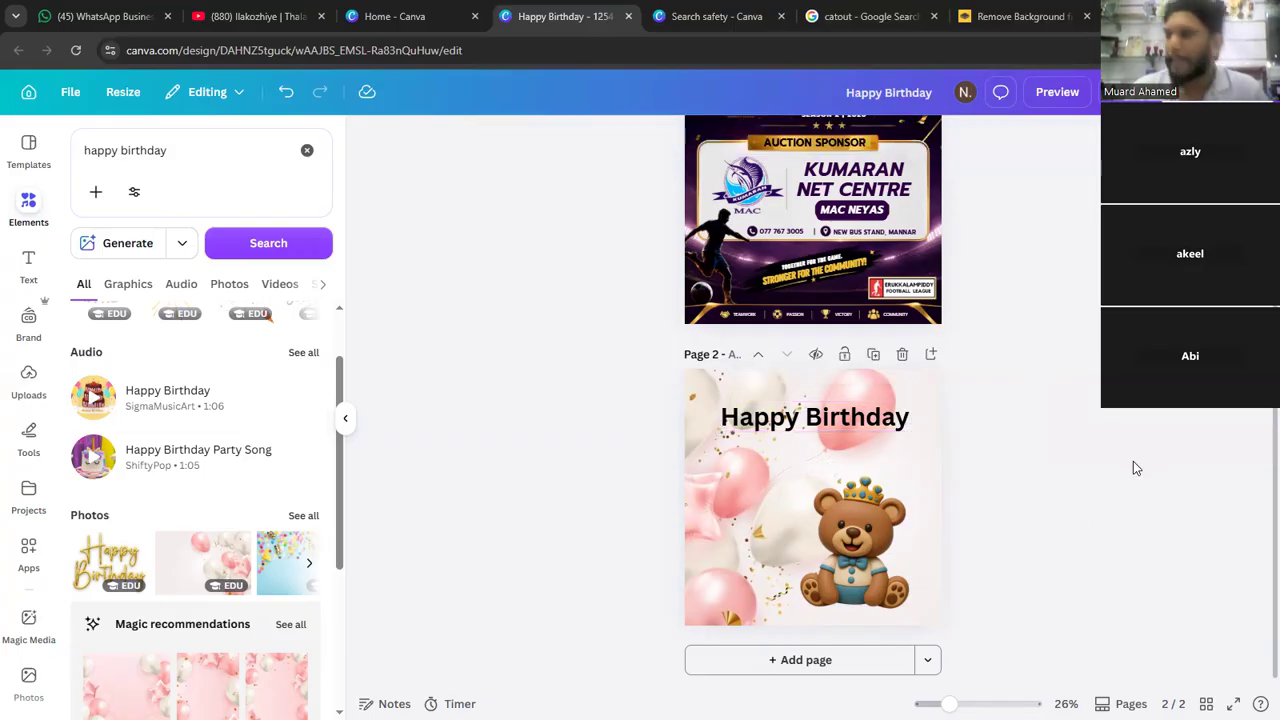
- Examine the full range of image filters available for the teddy bear, from Natural through Duotone
click(830, 584)
click(533, 147)
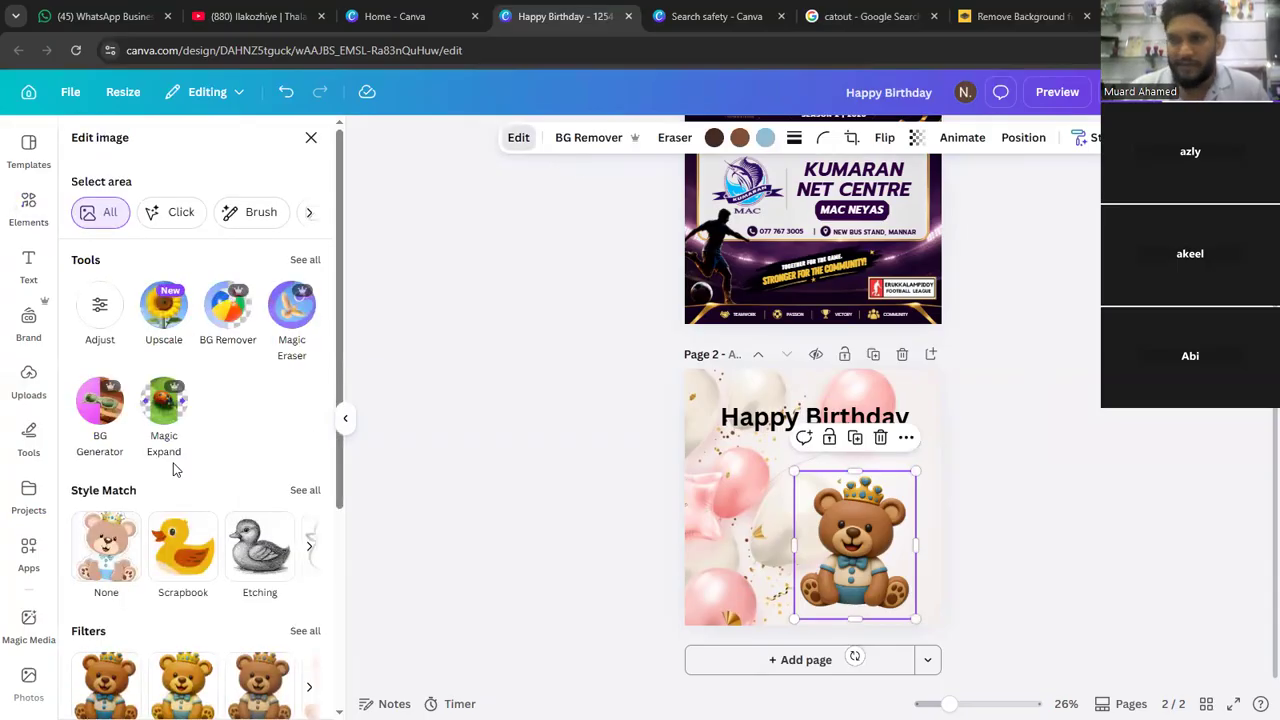
scroll(176, 498, down, 3)
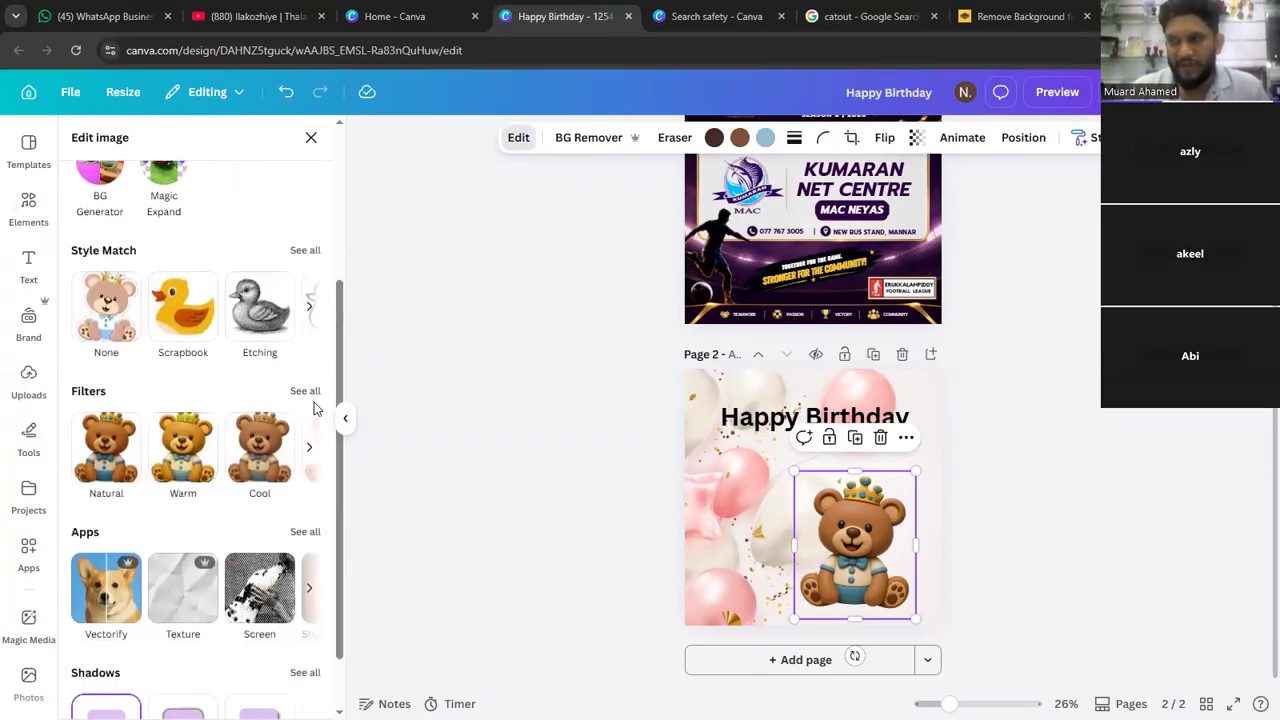
click(306, 392)
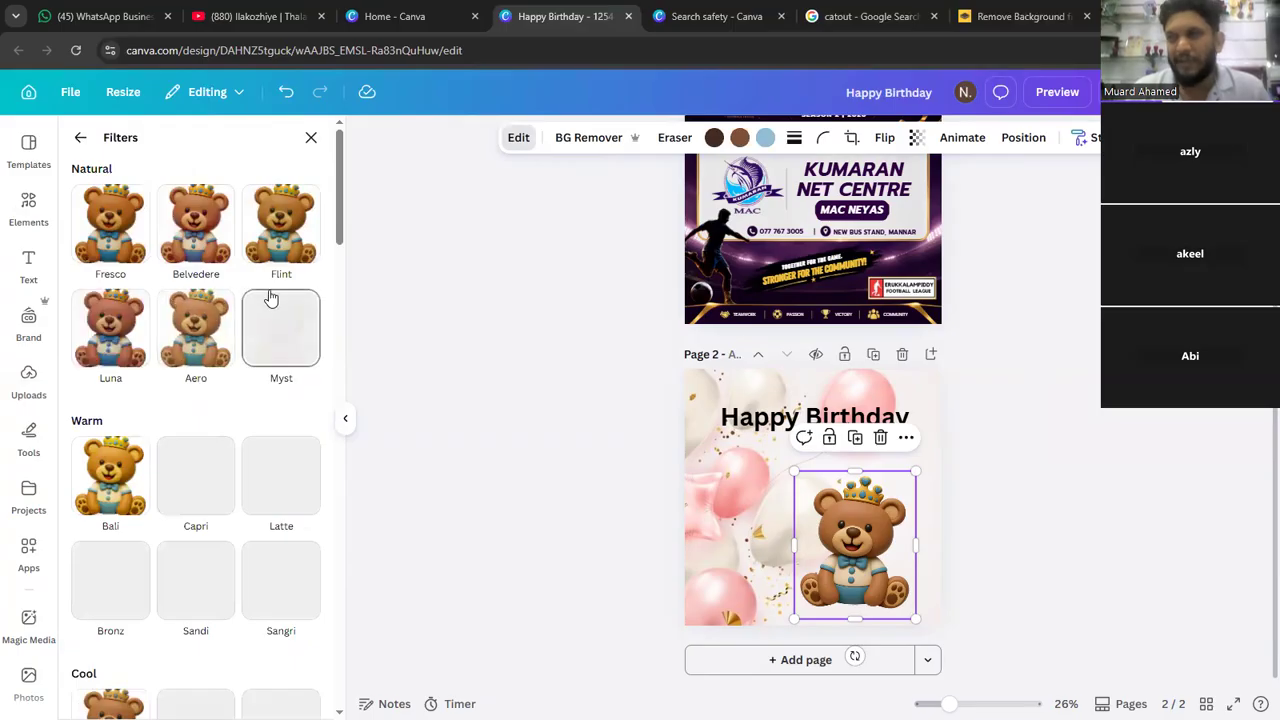
scroll(265, 333, down, 4)
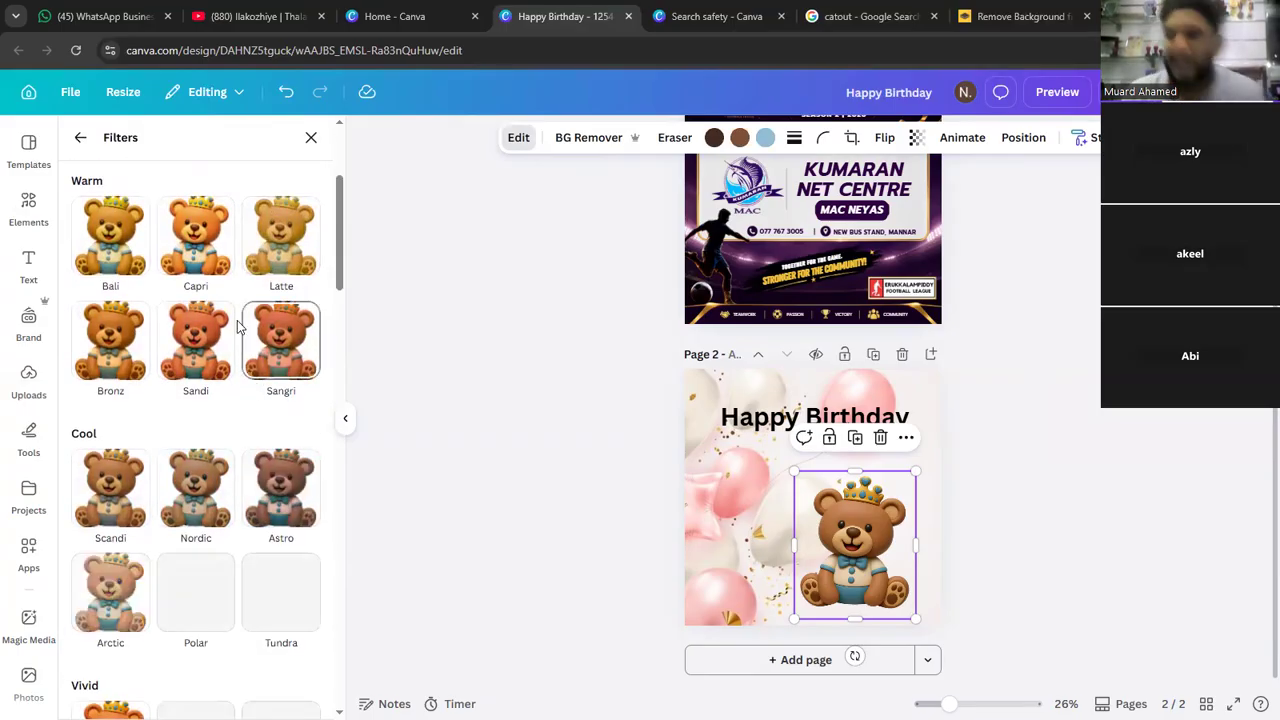
scroll(214, 337, down, 7)
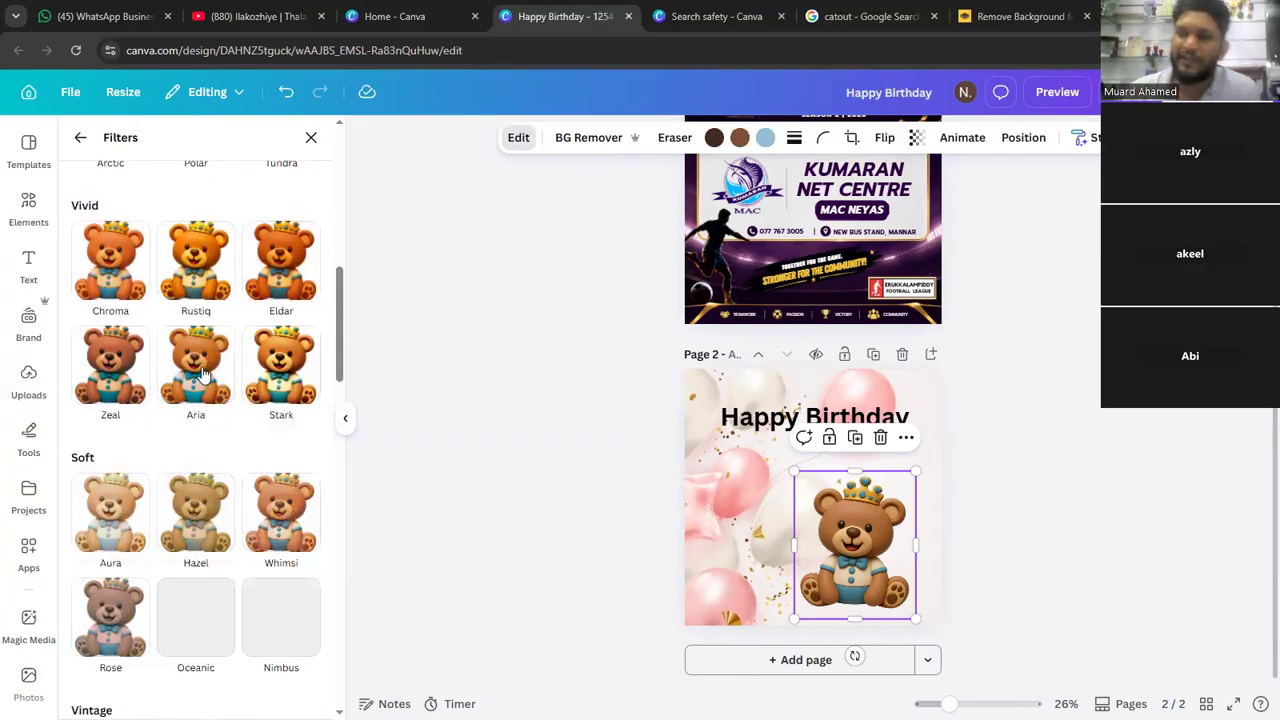
scroll(148, 500, down, 3)
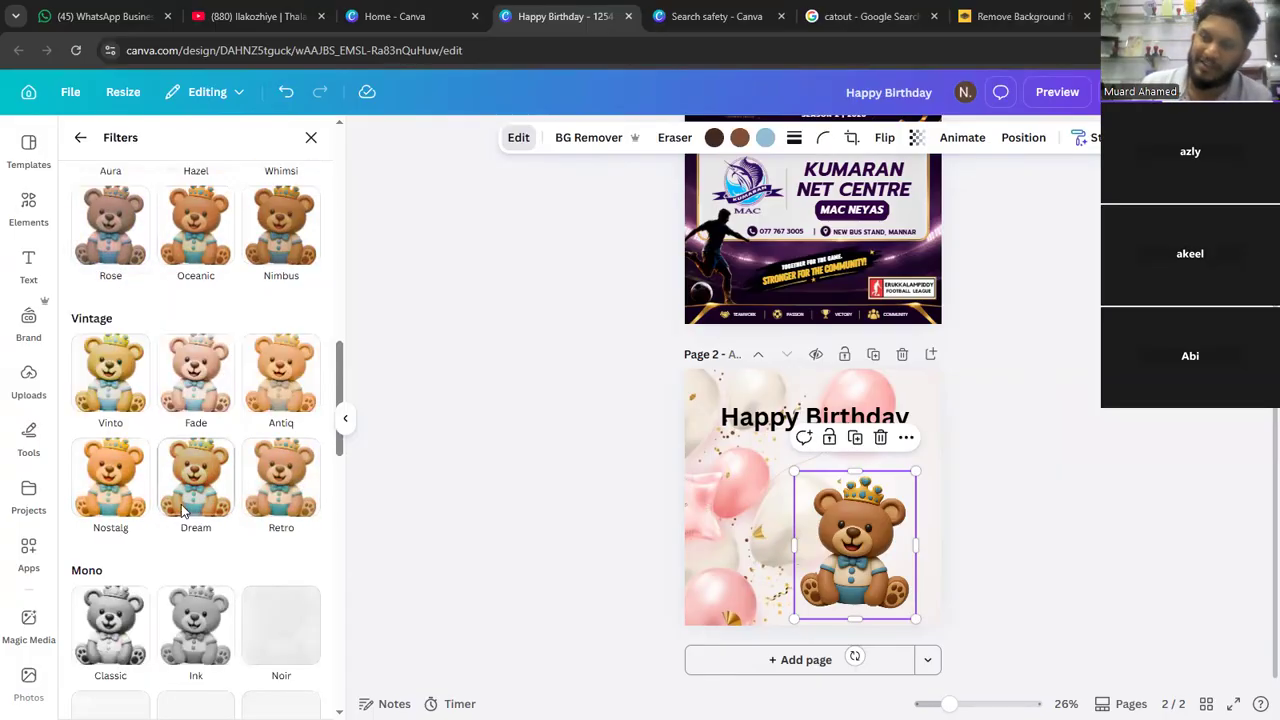
scroll(148, 480, down, 4)
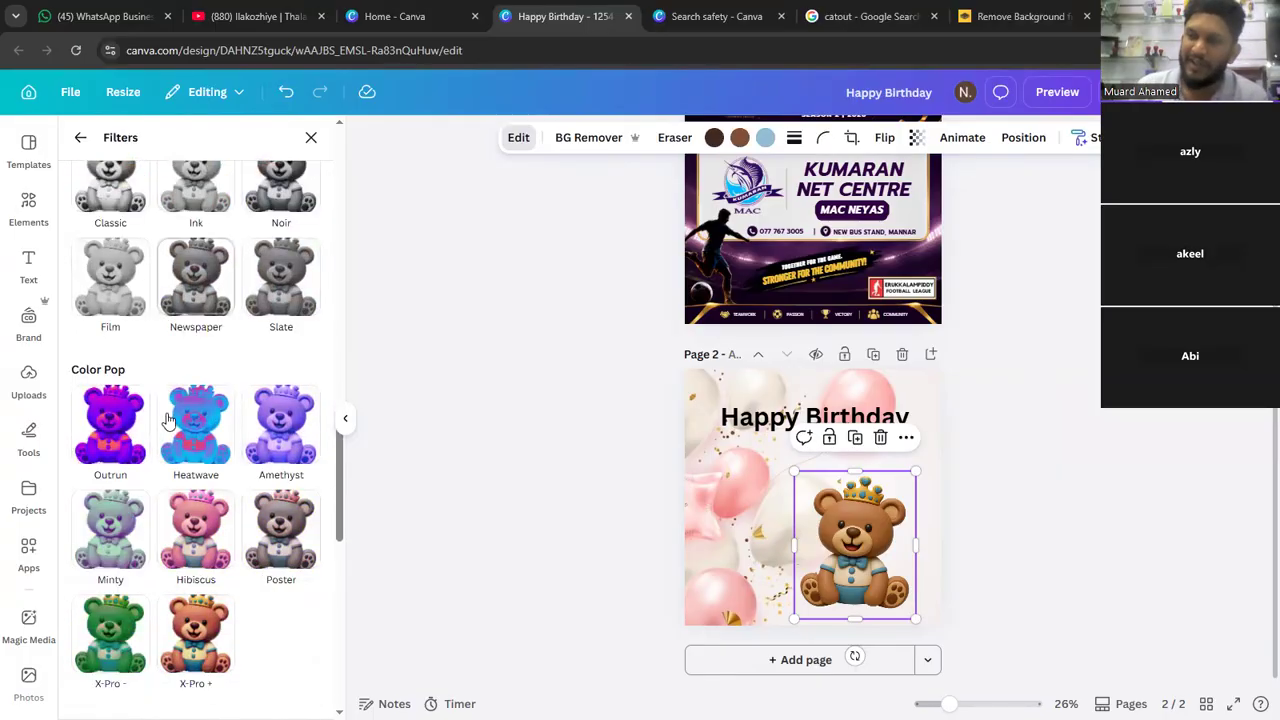
scroll(208, 430, down, 10)
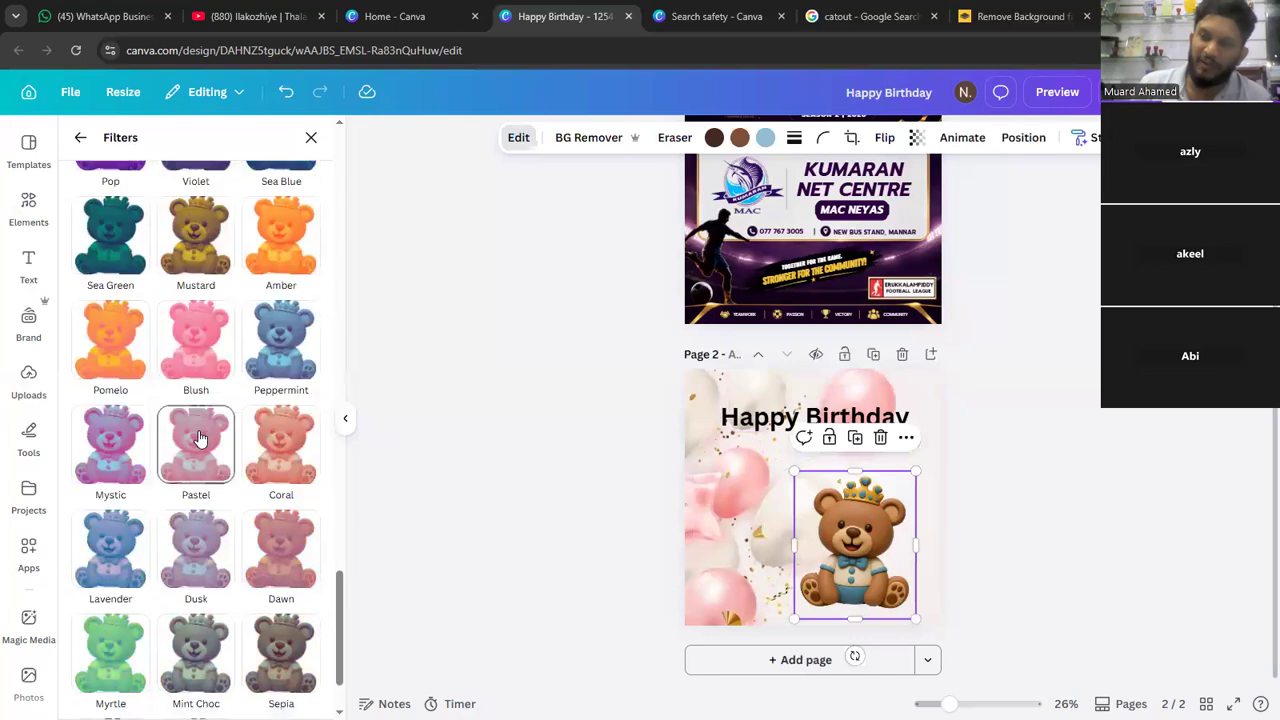
scroll(200, 437, up, 20)
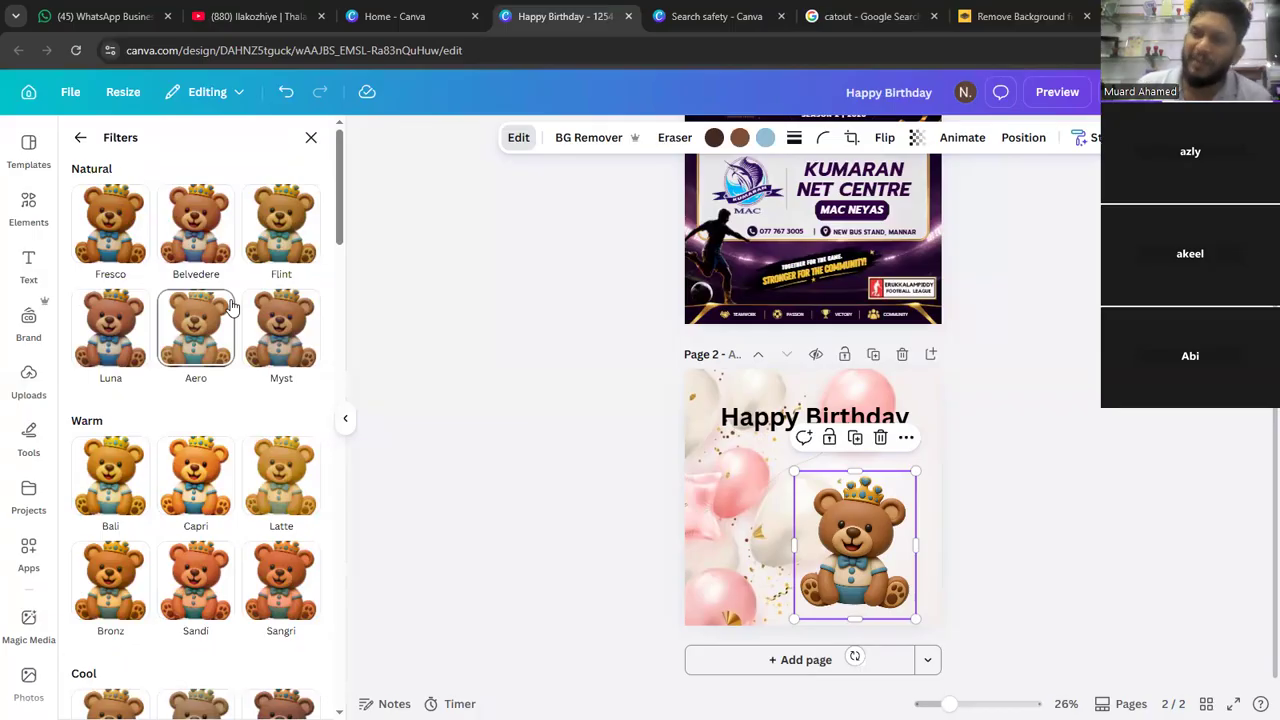
scroll(200, 430, down, 12)
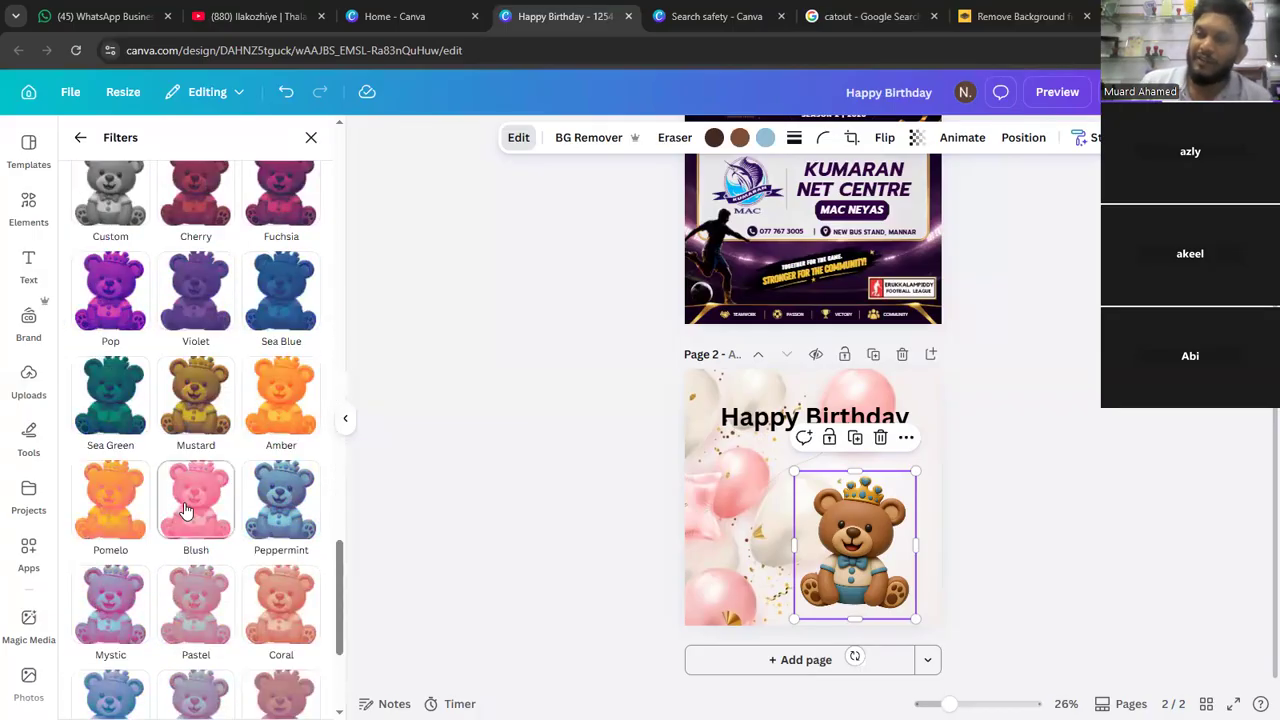
scroll(190, 505, down, 3)
scroll(180, 470, up, 15)
scroll(182, 352, up, 1)
scroll(178, 340, down, 10)
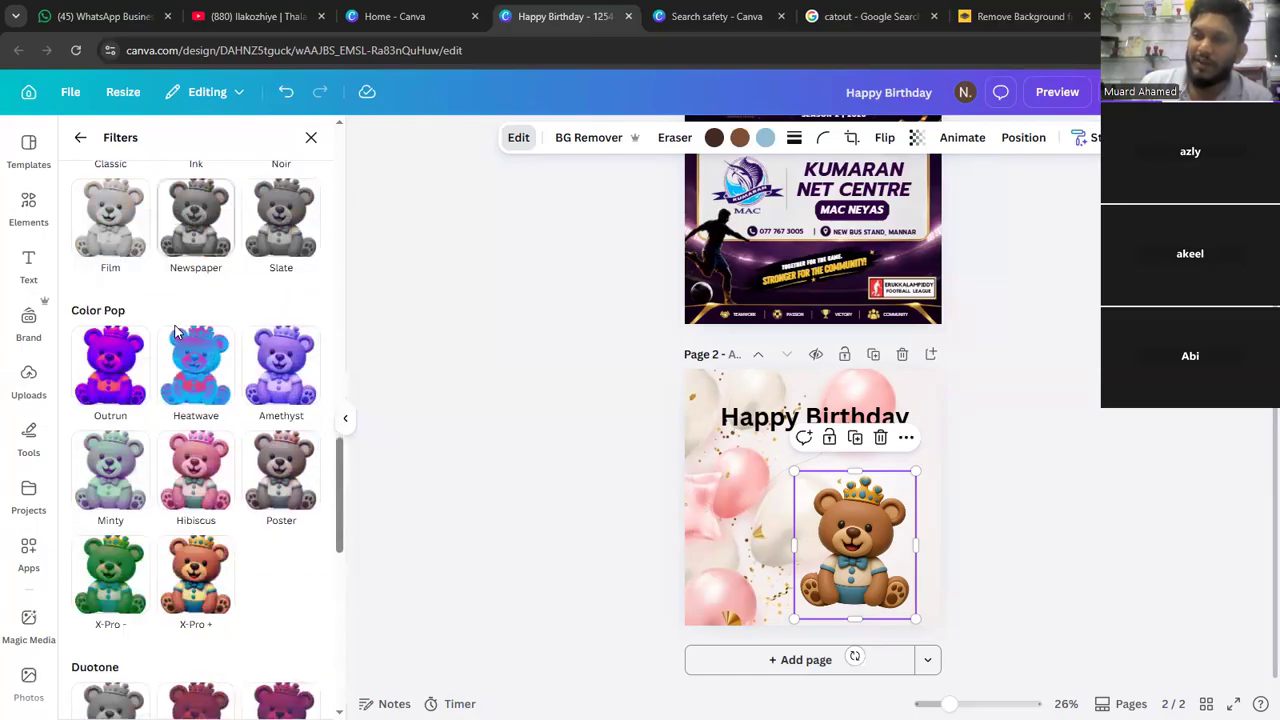
scroll(175, 332, down, 8)
scroll(172, 340, down, 2)
scroll(174, 341, up, 15)
scroll(173, 340, up, 7)
scroll(173, 340, up, 4)
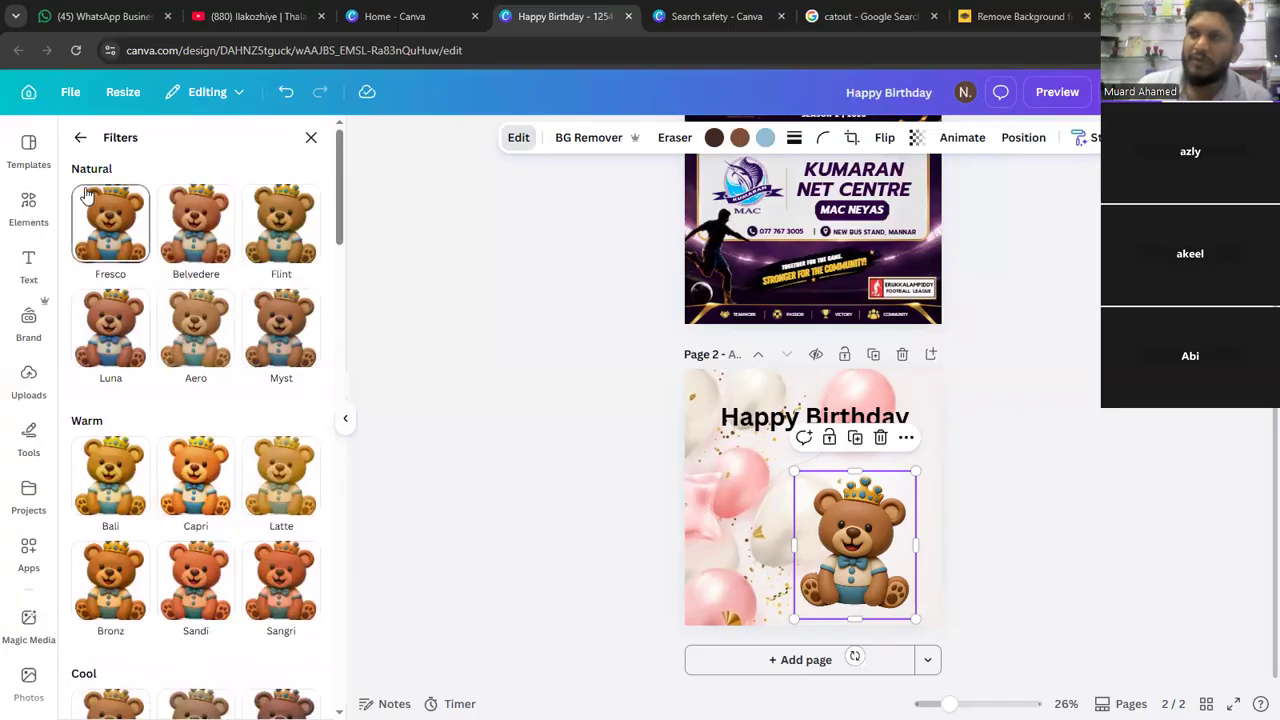
scroll(124, 422, down, 20)
- Apply the Lavender duotone filter to the teddy bear and set its shadows colour to green #117600
click(122, 425)
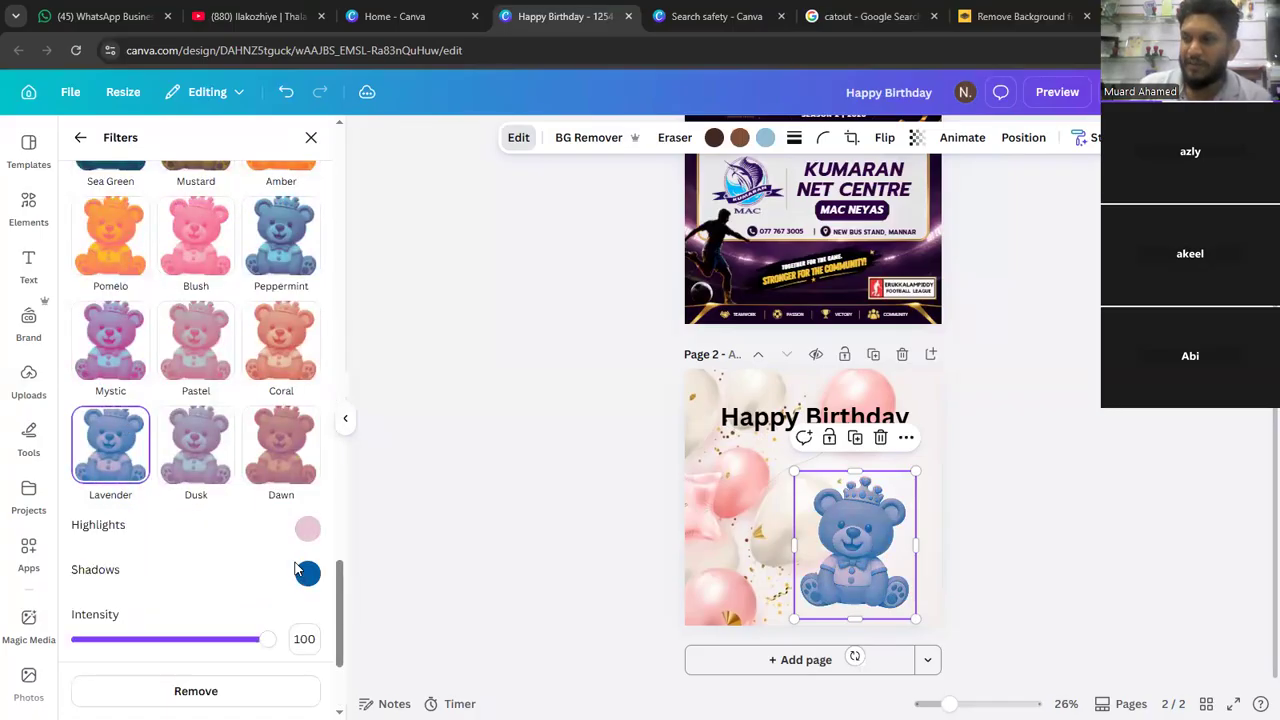
click(309, 575)
click(377, 494)
drag(508, 414, 544, 437)
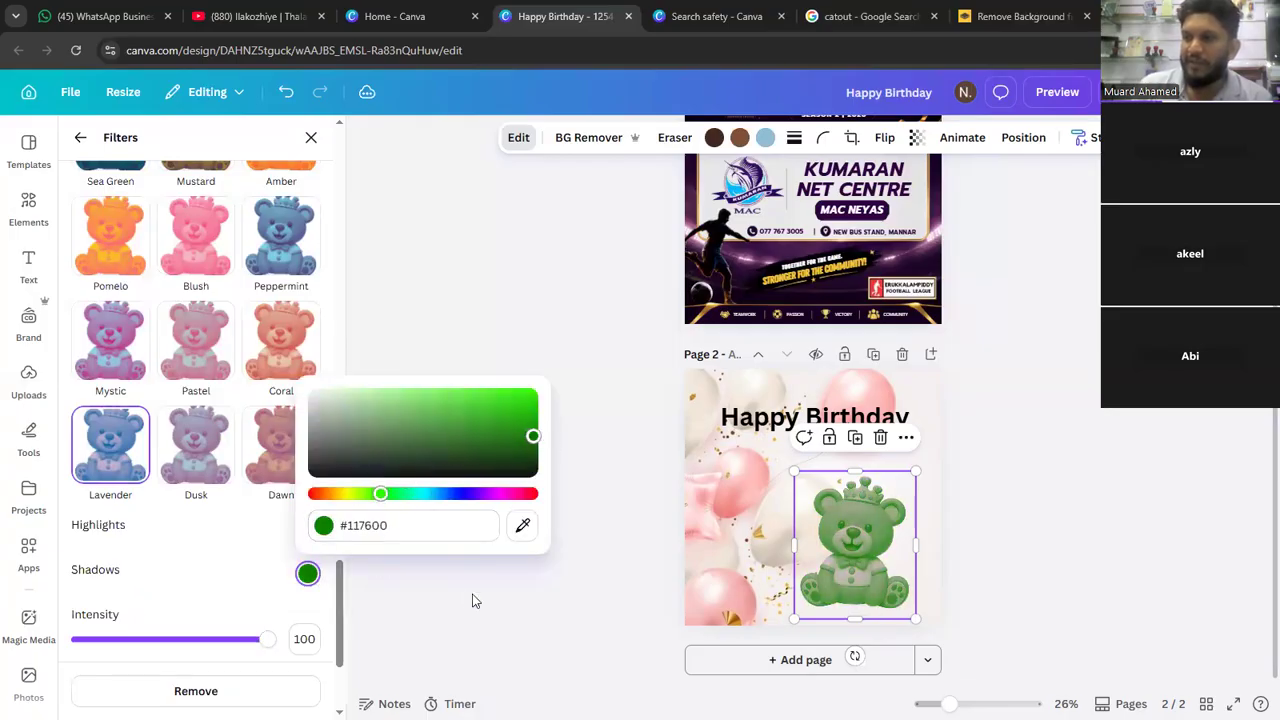
click(416, 575)
click(310, 520)
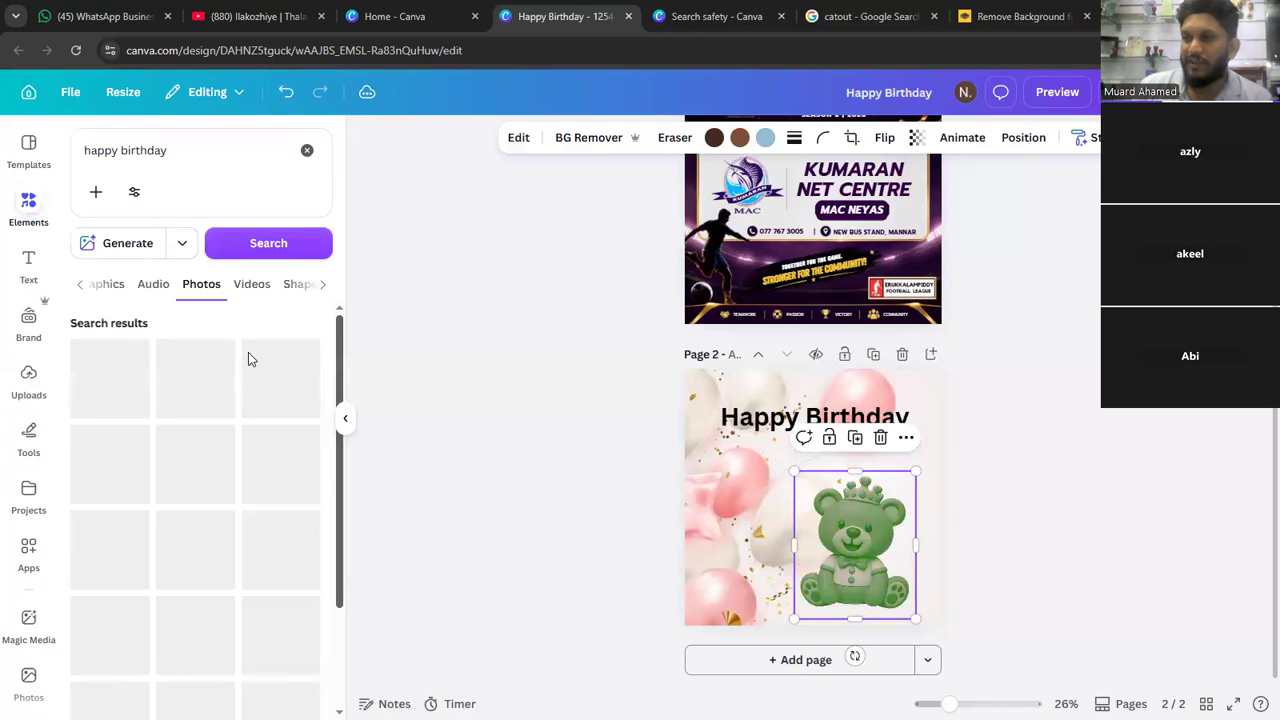
click(590, 481)
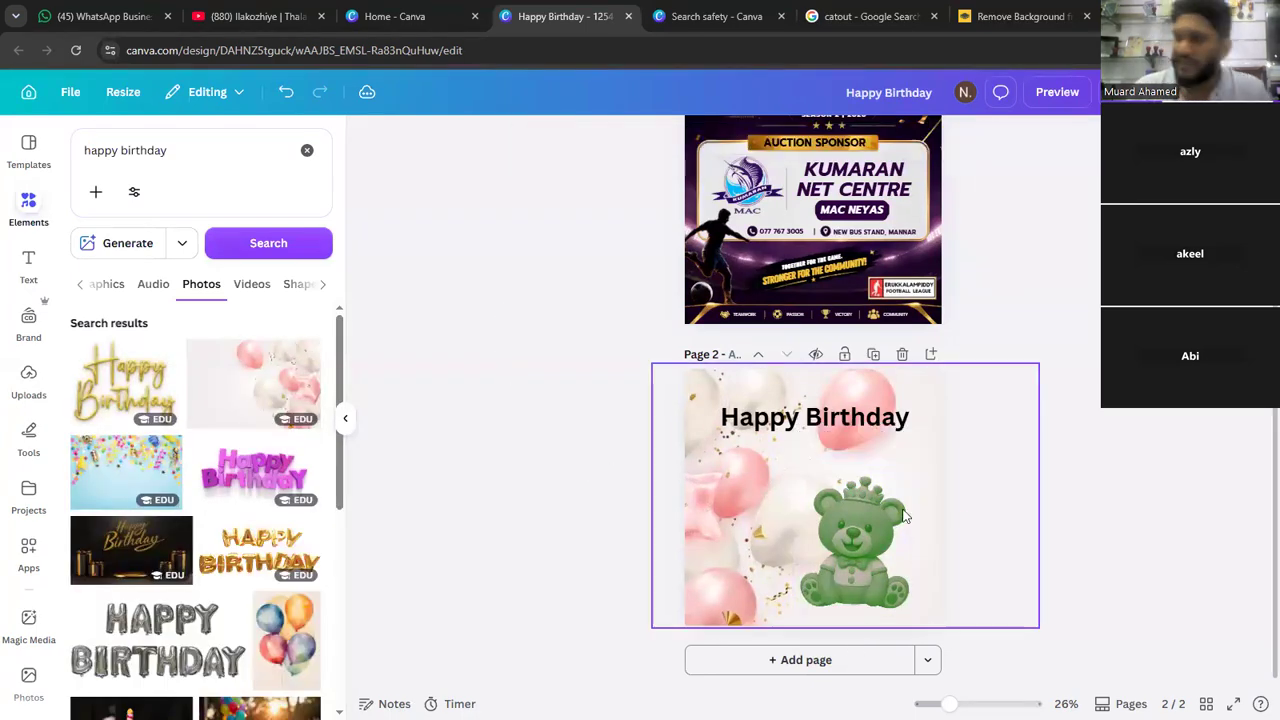
- Undo the shadow colour change and the Lavender filter on the teddy bear
click(888, 535)
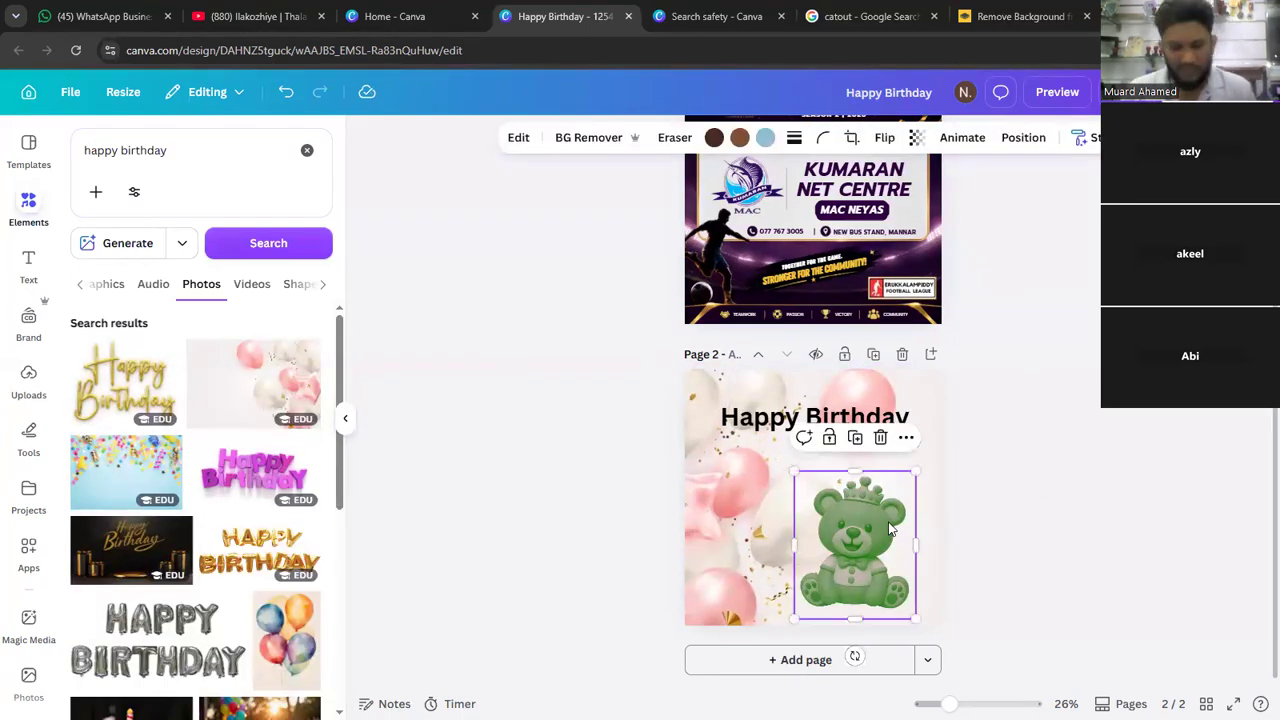
key(ctrl+z)
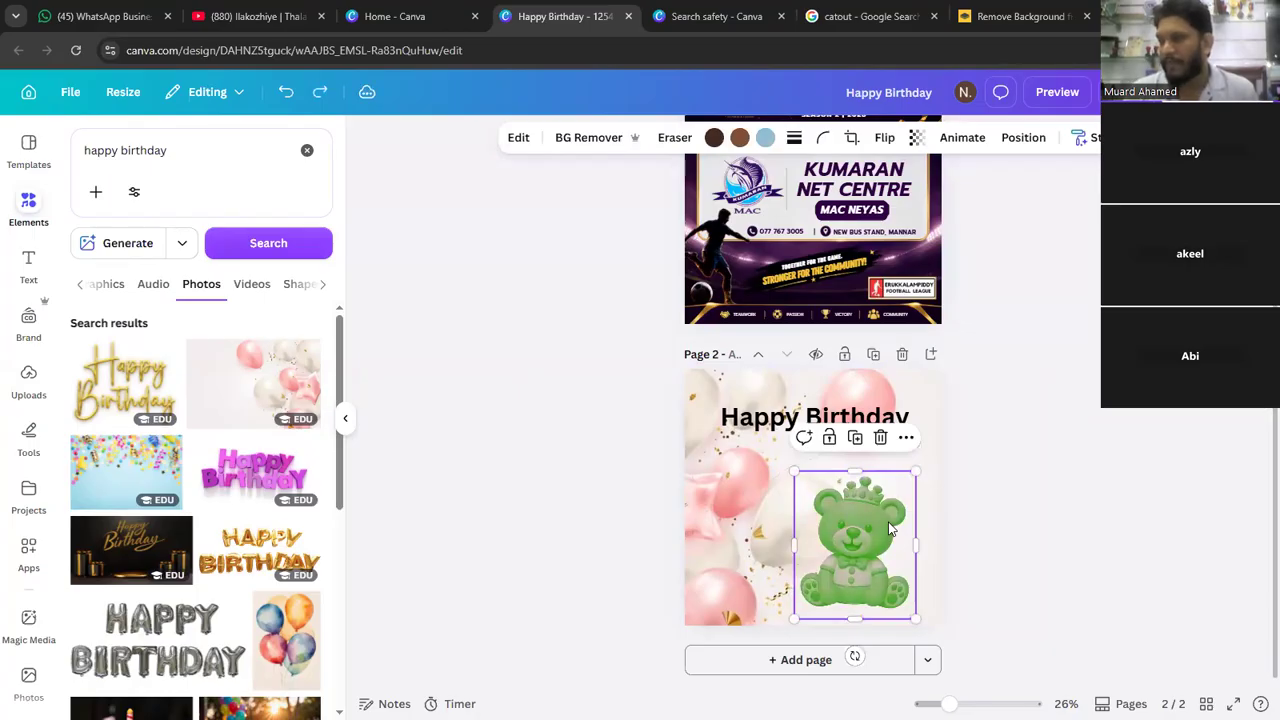
key(ctrl+z)
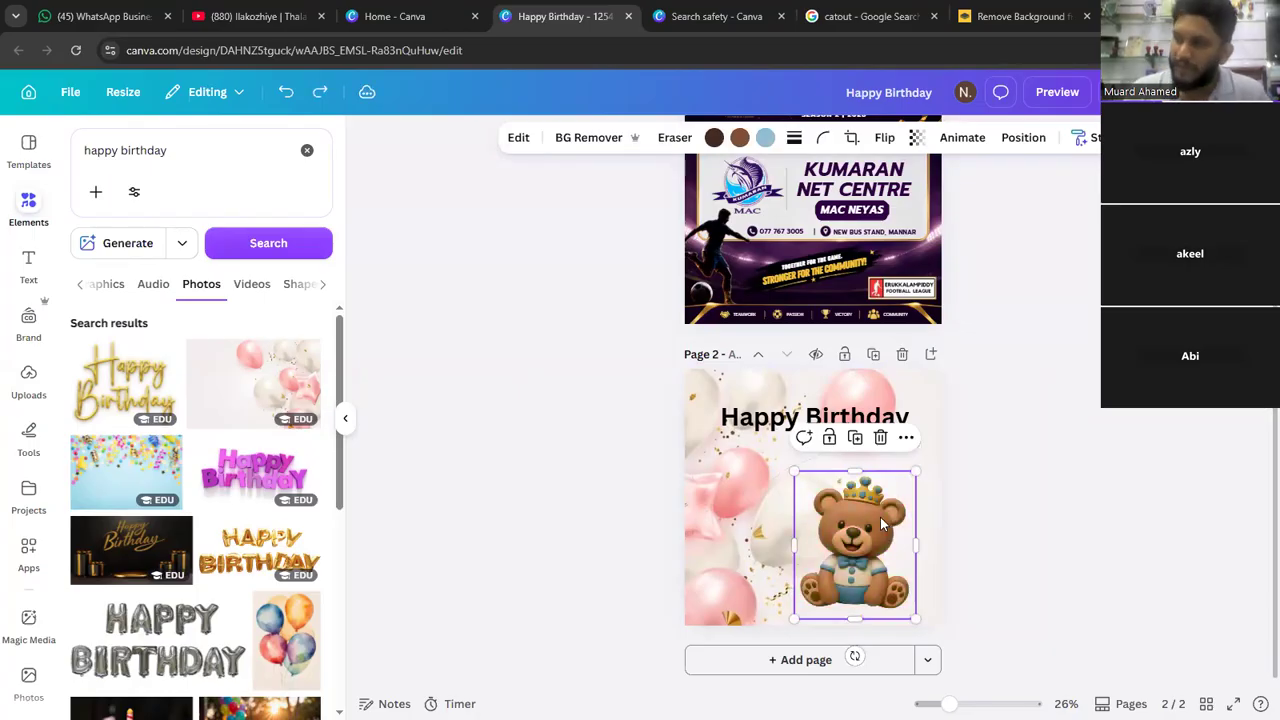
- Open the Fade tools of the Image Blender app for the teddy bear image
click(519, 139)
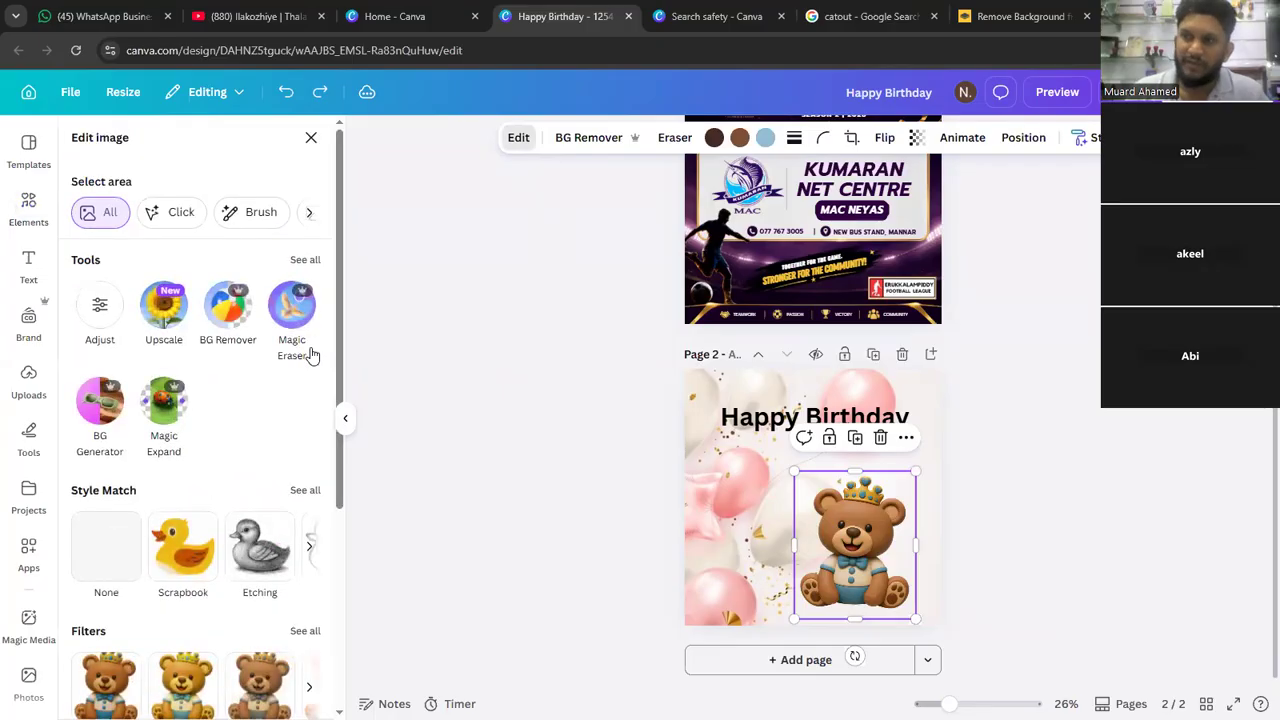
scroll(253, 418, down, 3)
scroll(205, 415, up, 1)
scroll(205, 410, down, 1)
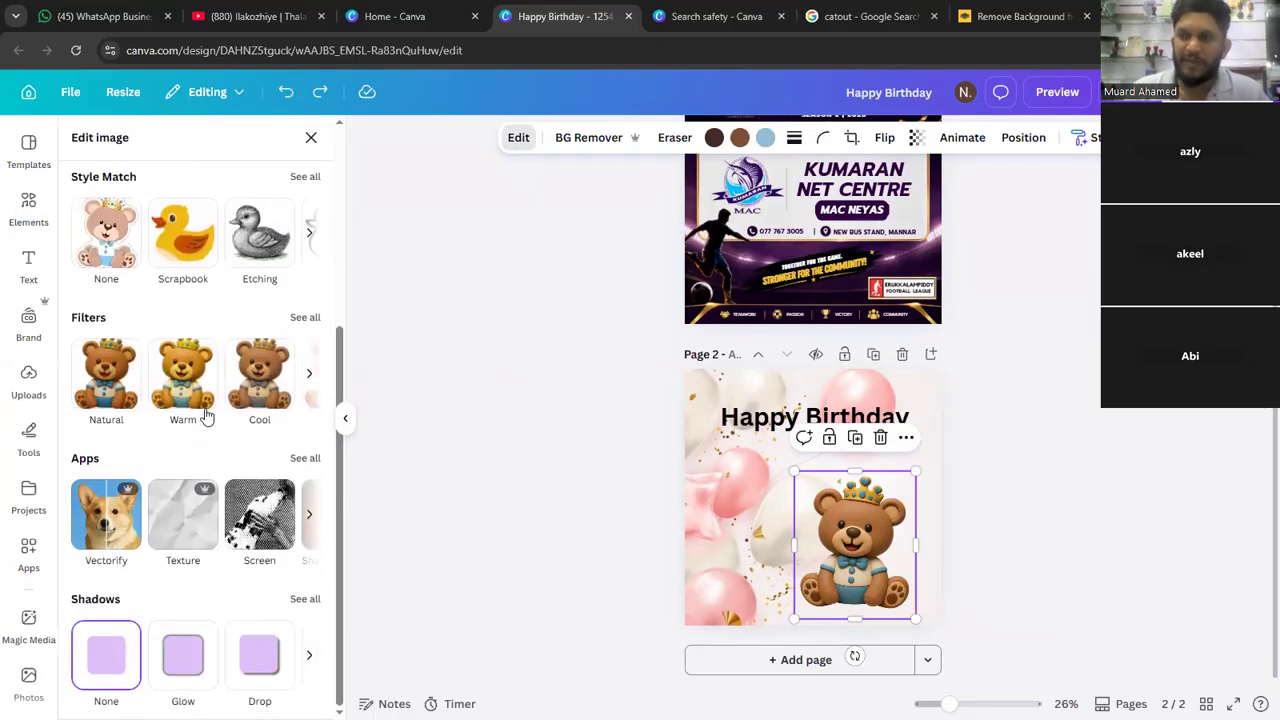
click(305, 459)
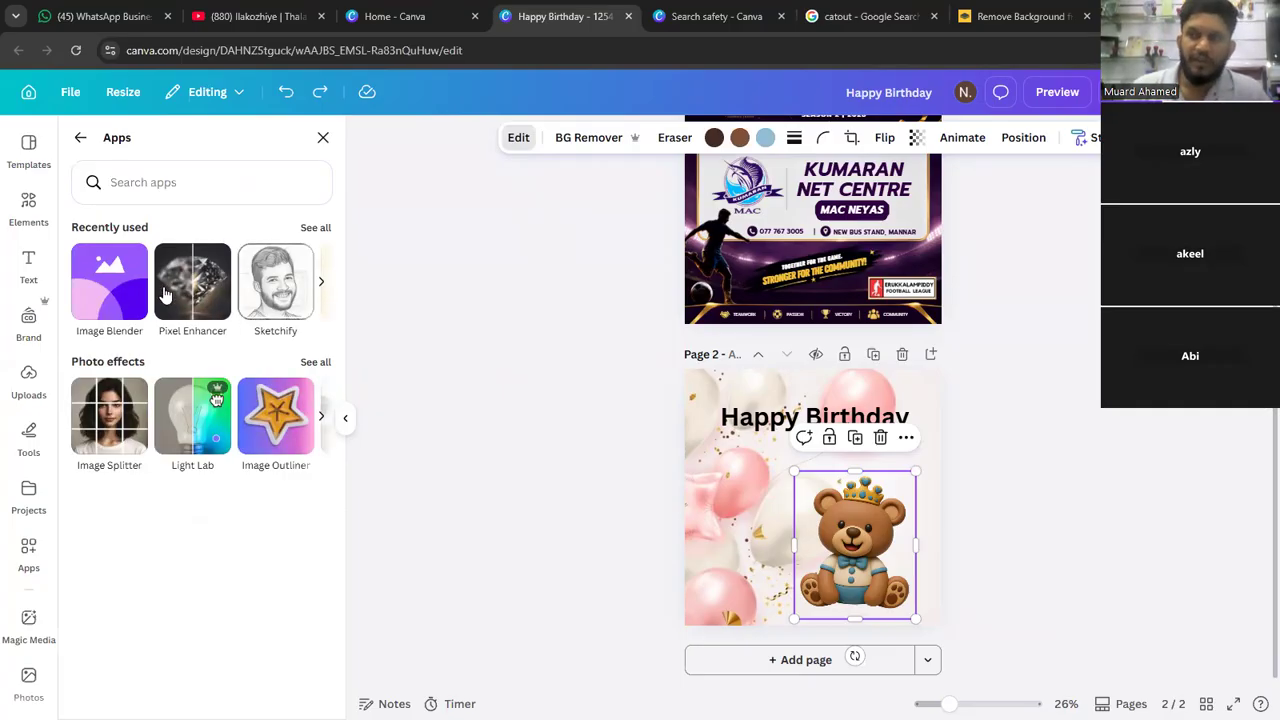
click(110, 300)
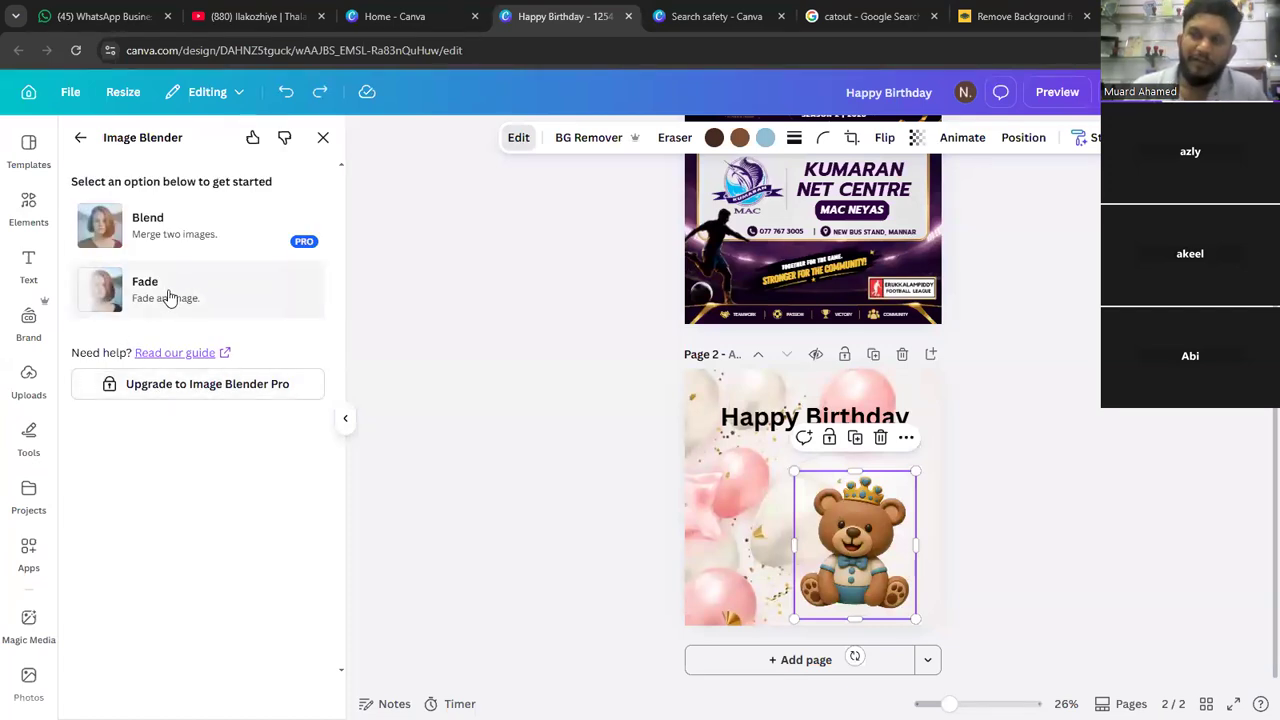
click(168, 296)
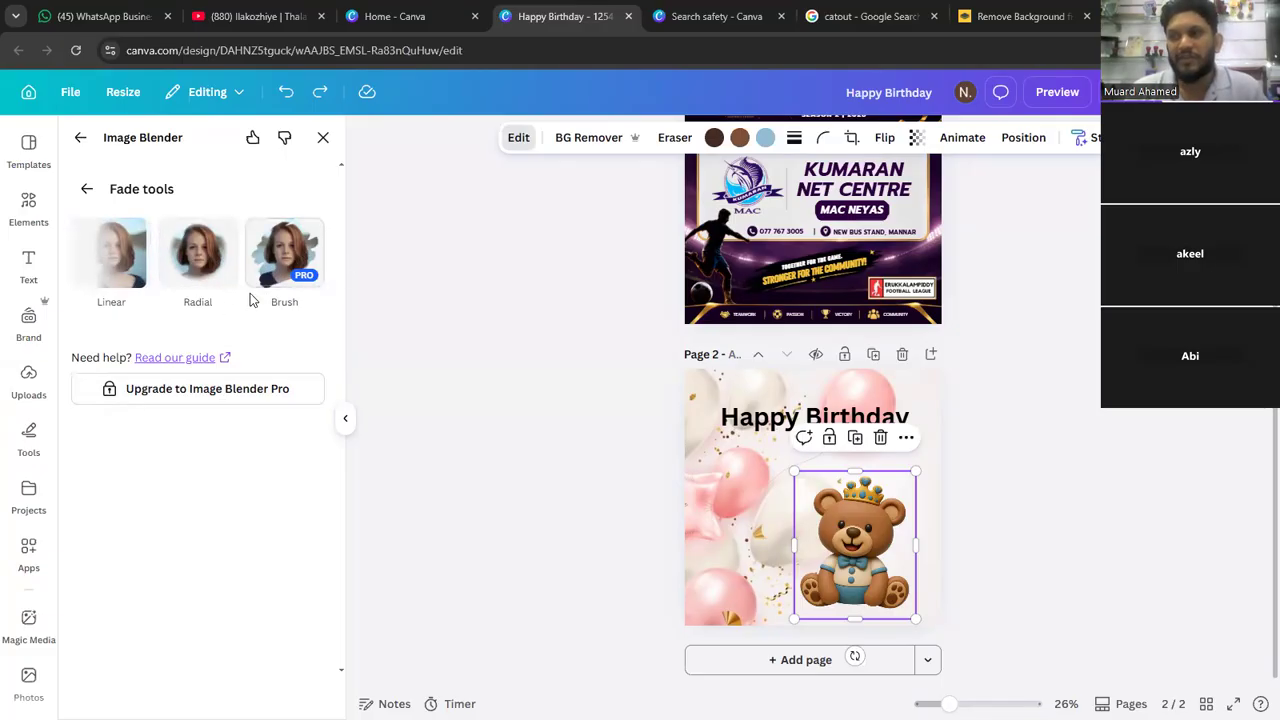
- Try a Linear fade at strength 50 on the teddy bear, angling it diagonally across the body, and leave it unsaved
click(111, 252)
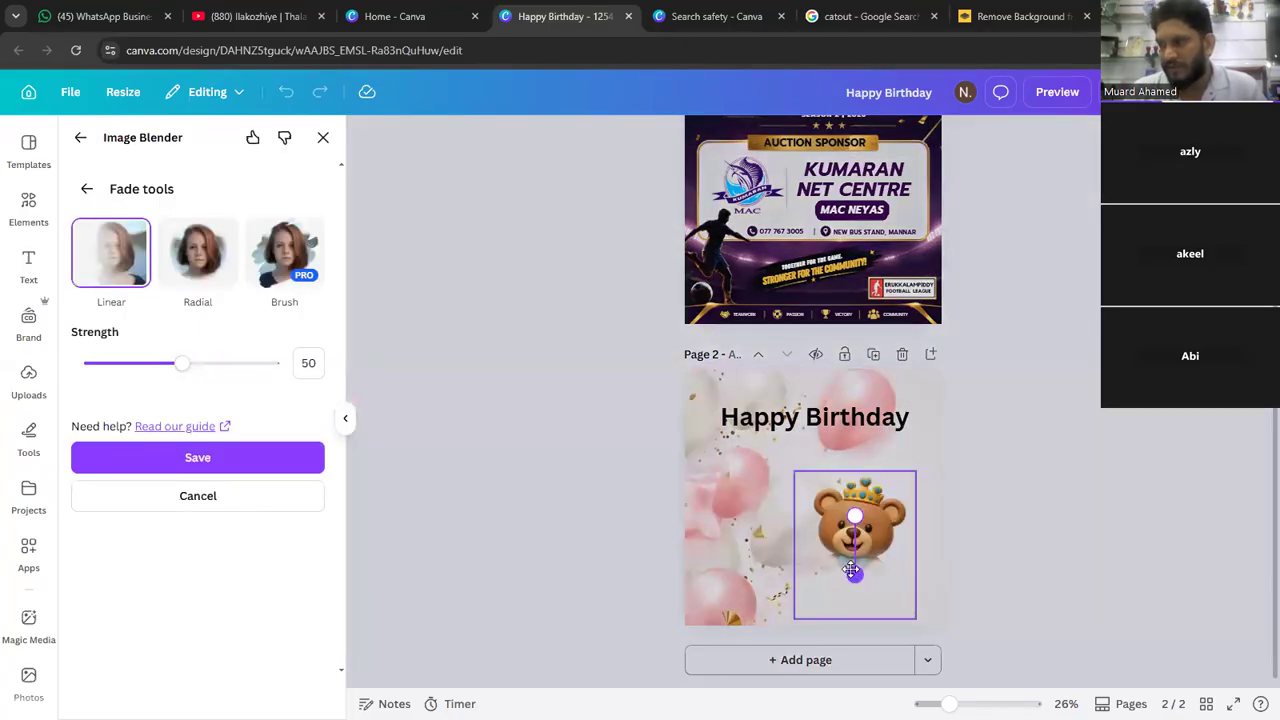
drag(851, 569, 860, 597)
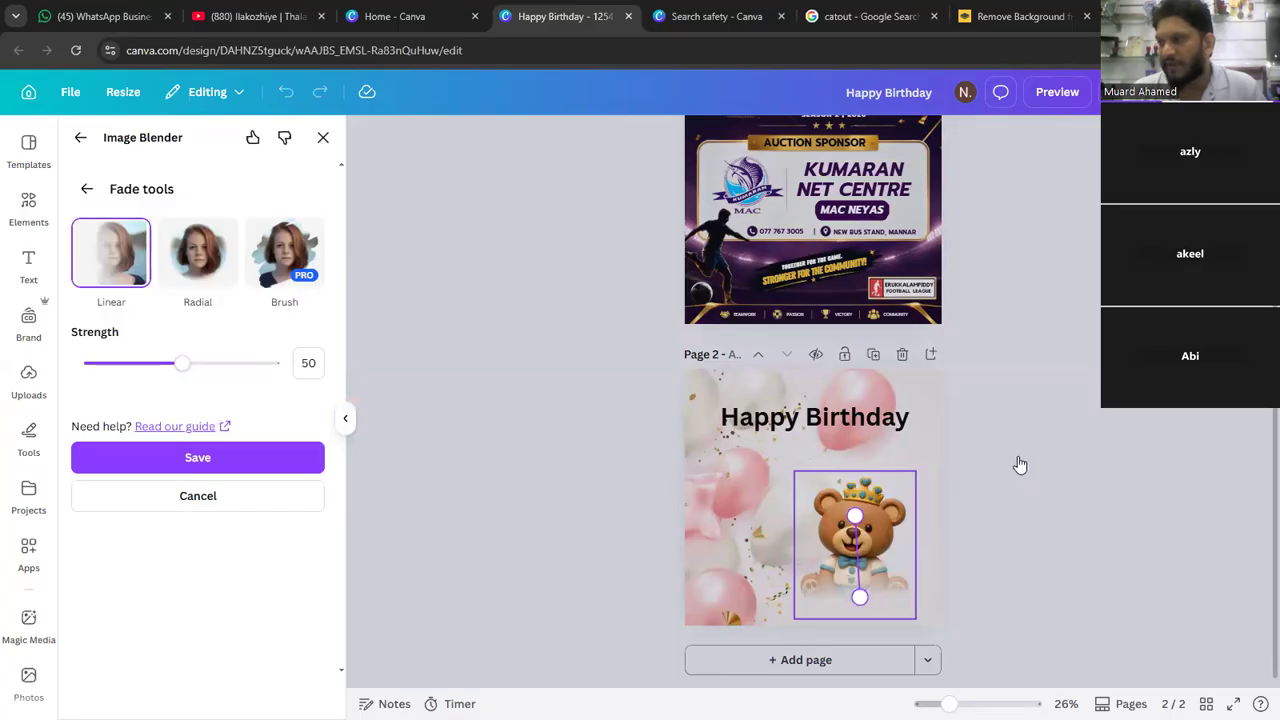
drag(854, 516, 968, 520)
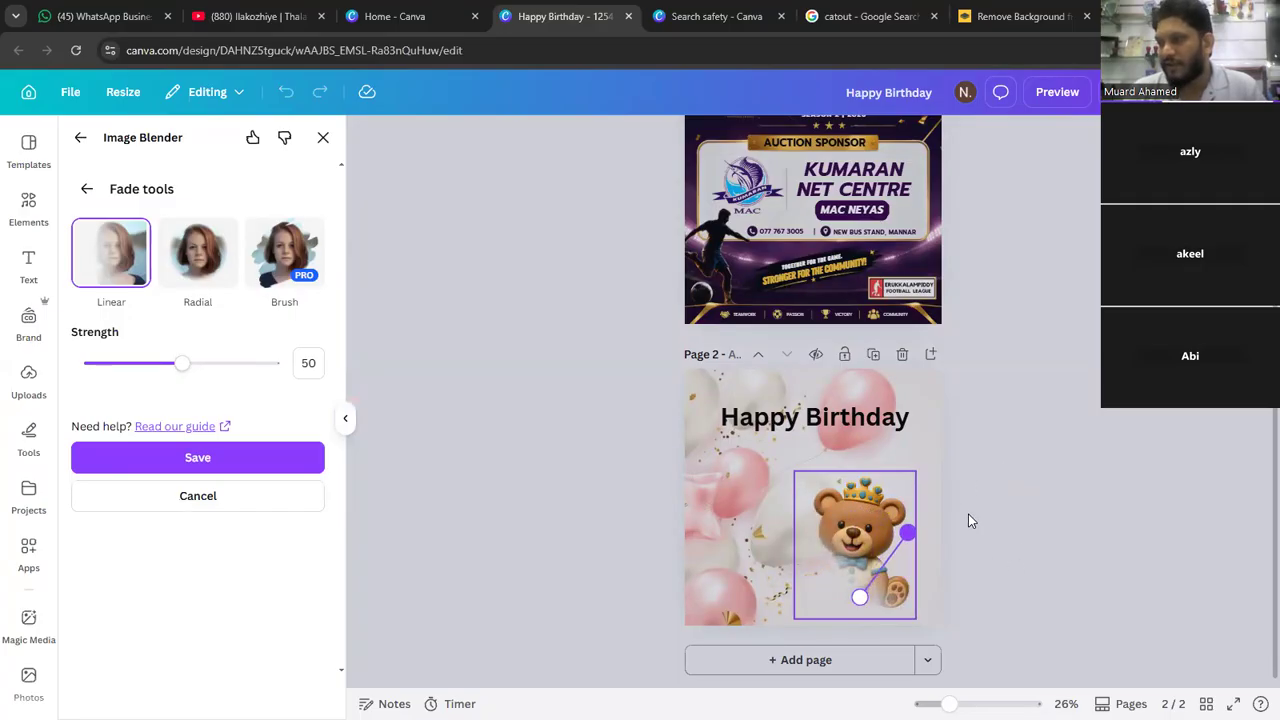
click(1018, 469)
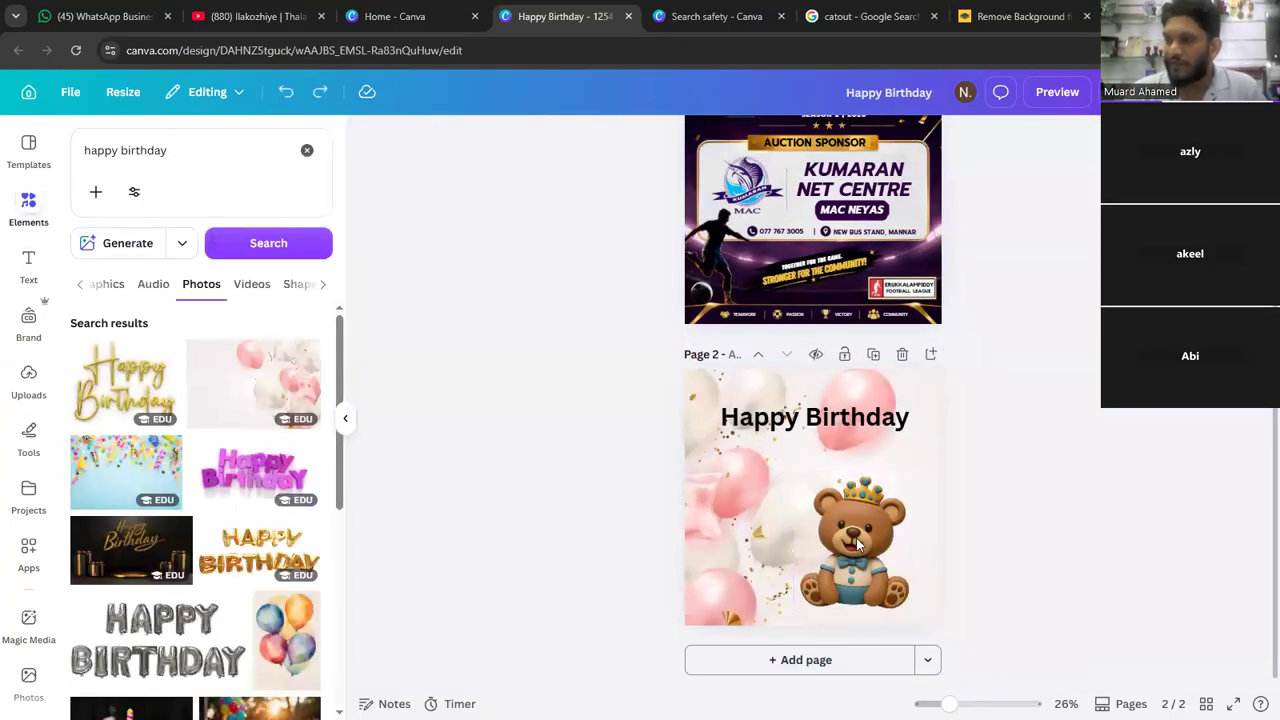
- Add the pink balloon photo and the blue confetti photo to page 2, with the confetti photo overlapping the balloons
click(857, 543)
click(243, 380)
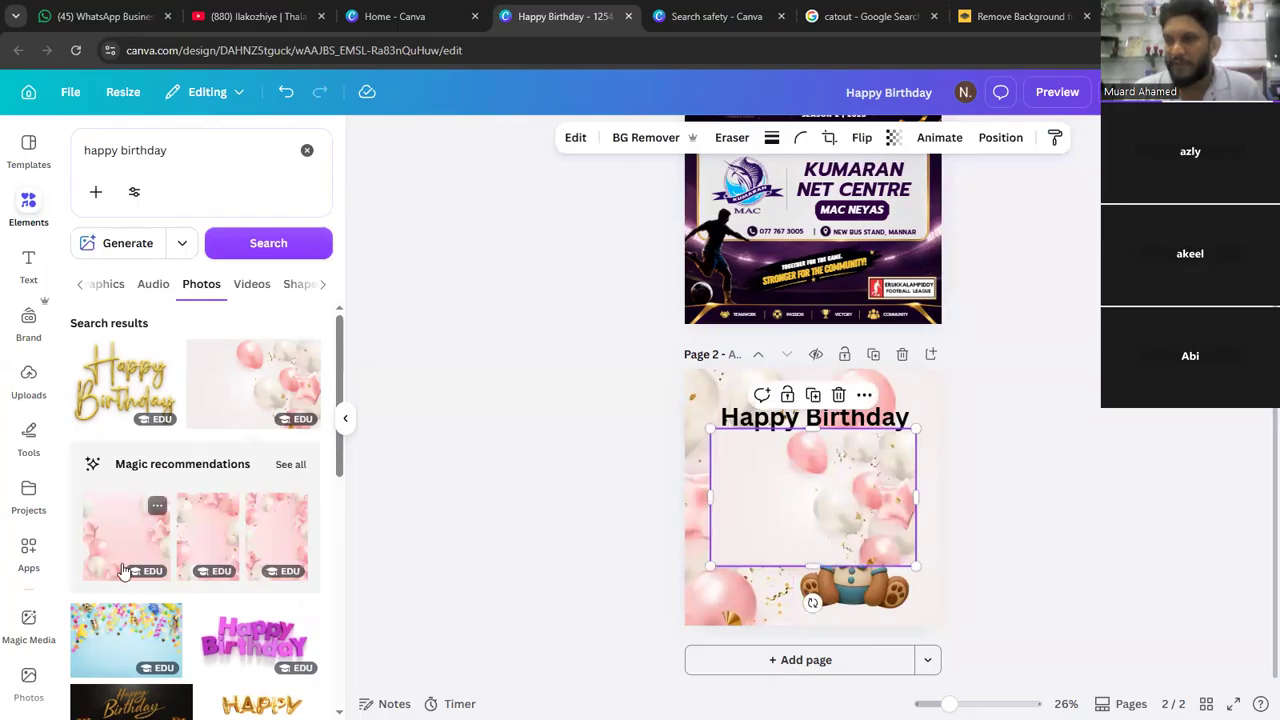
click(125, 632)
drag(773, 538, 826, 503)
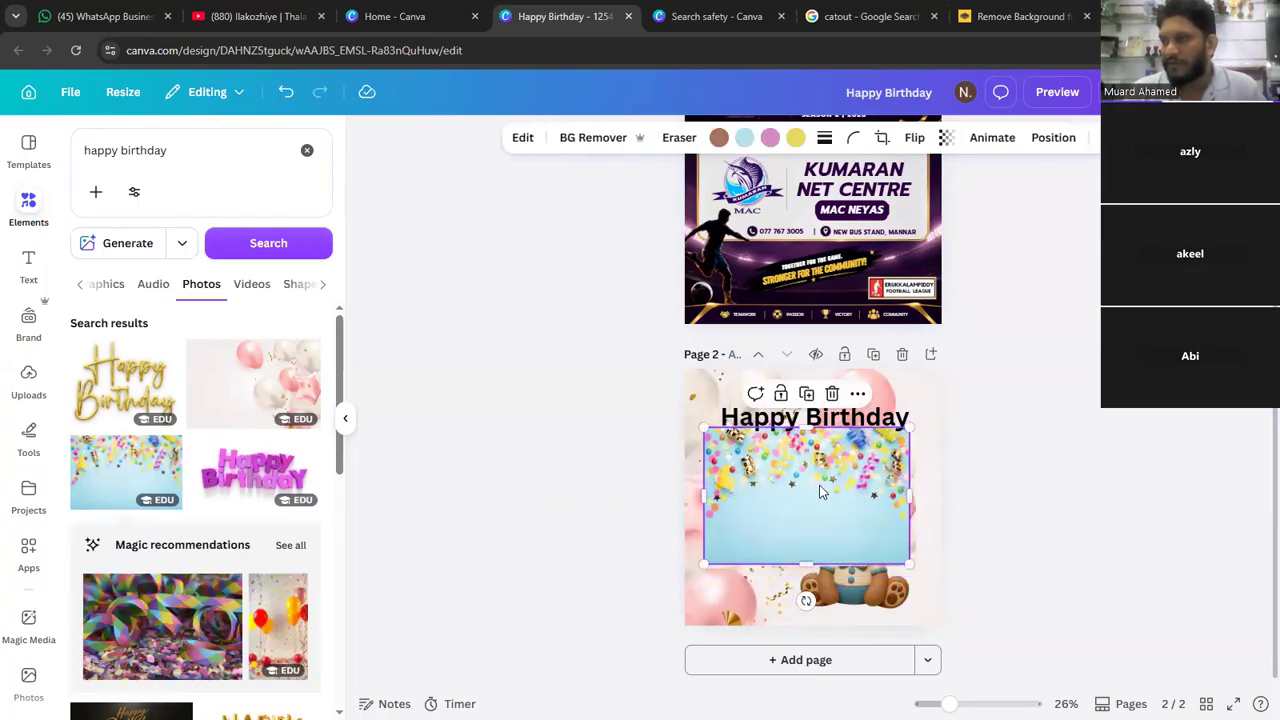
- Fade the right side of the blue confetti photo into the balloons using Image Blender's Linear fade at strength 50, and save it
click(522, 137)
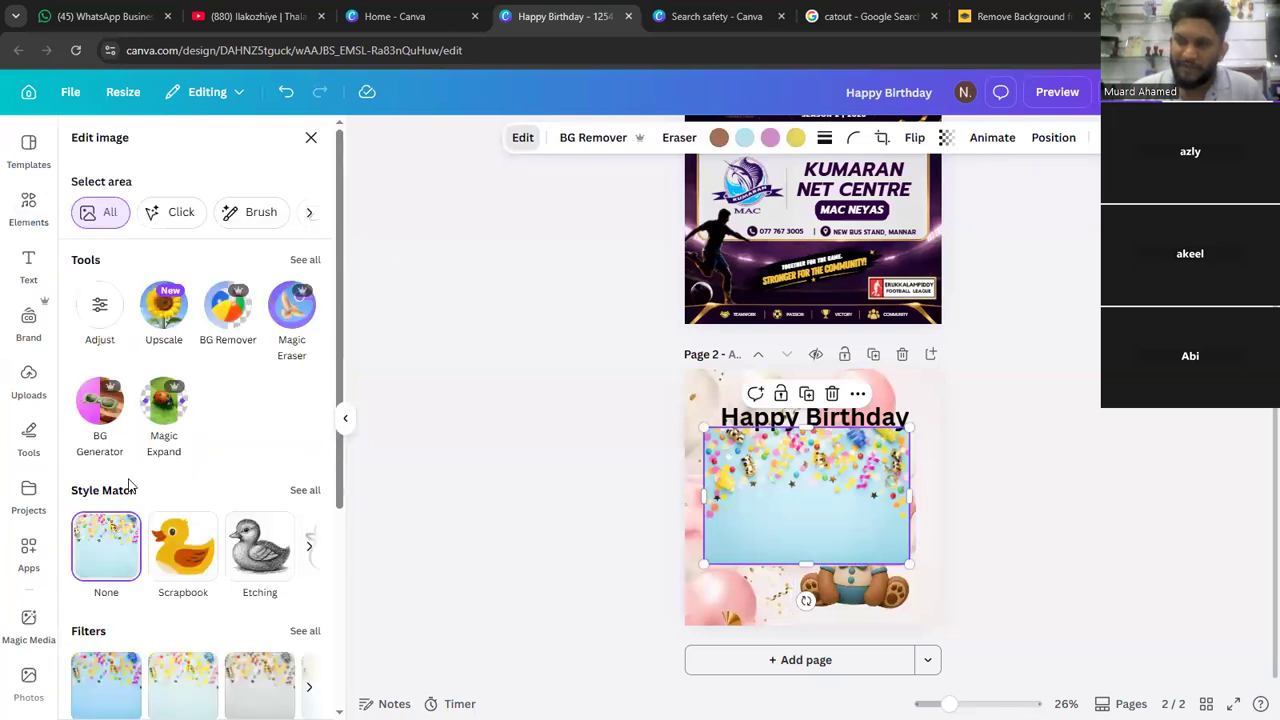
scroll(128, 500, down, 3)
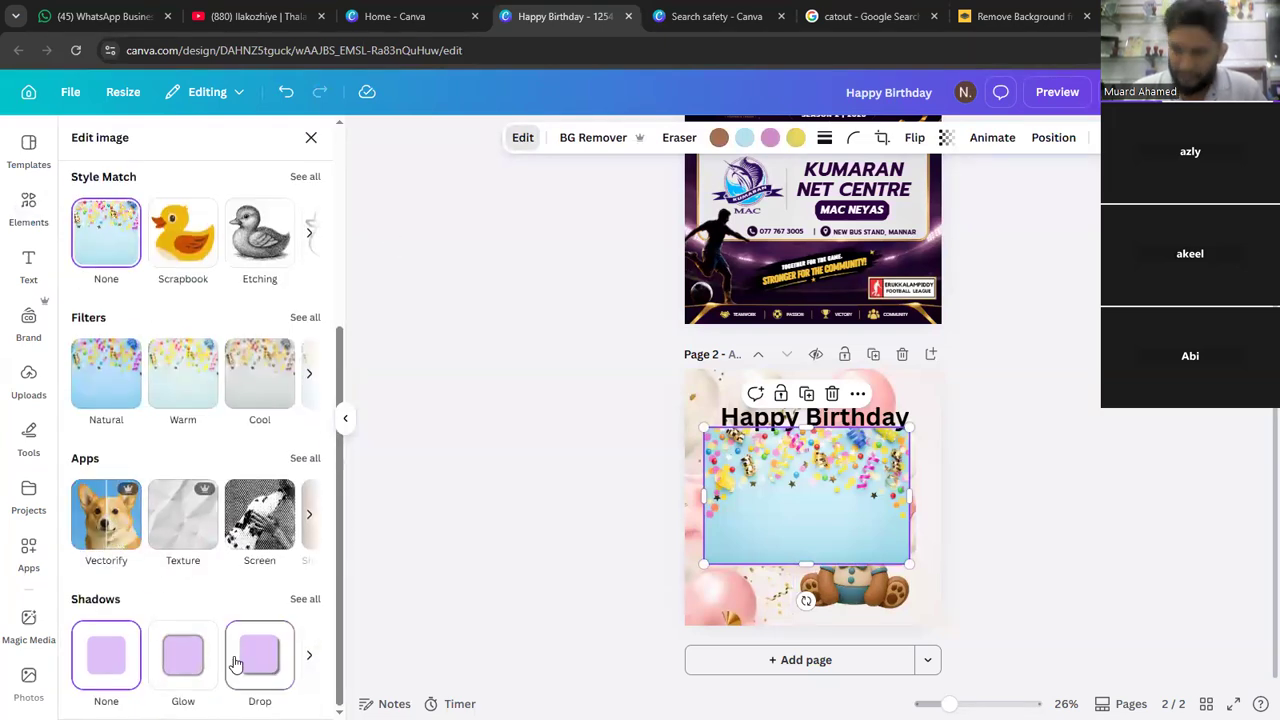
click(305, 459)
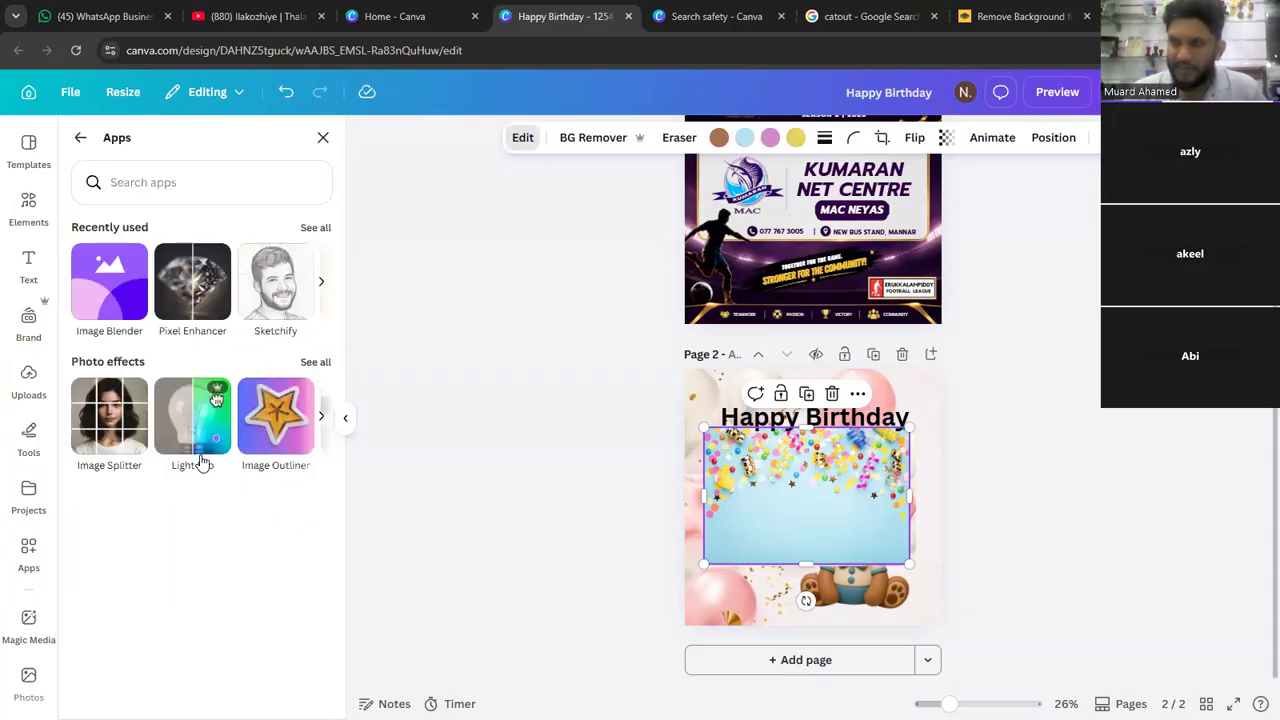
click(112, 285)
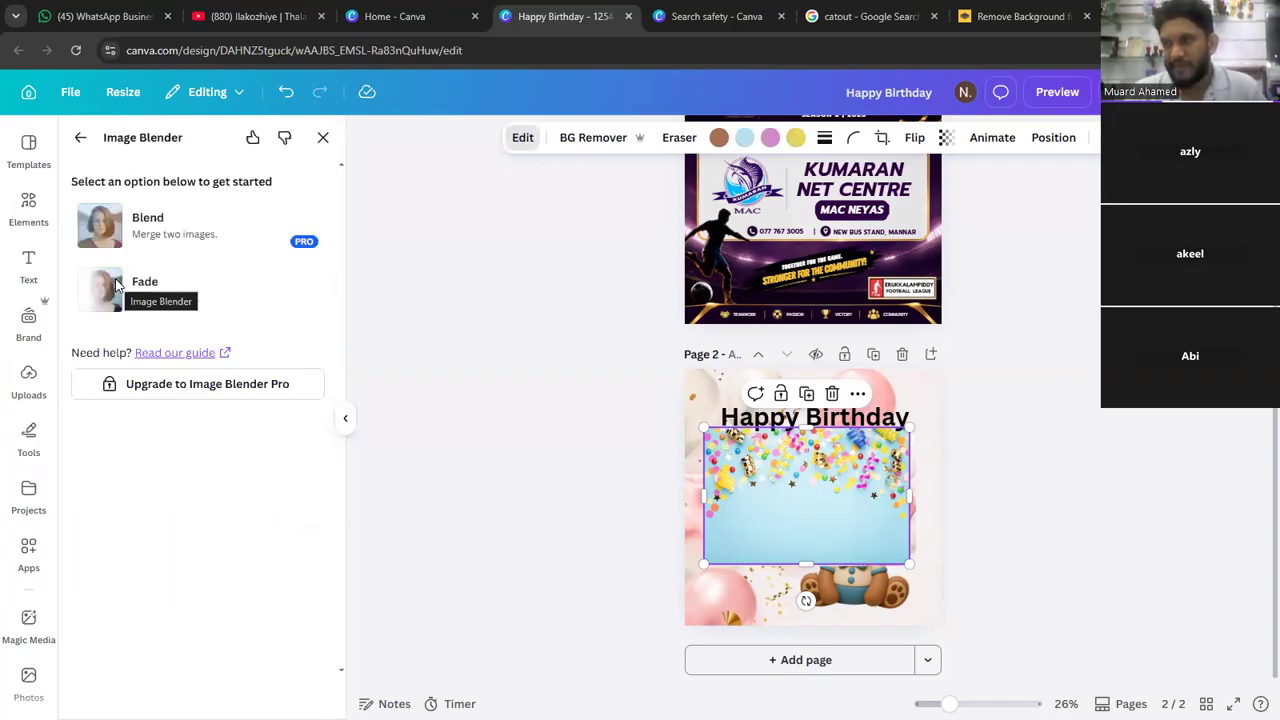
click(162, 292)
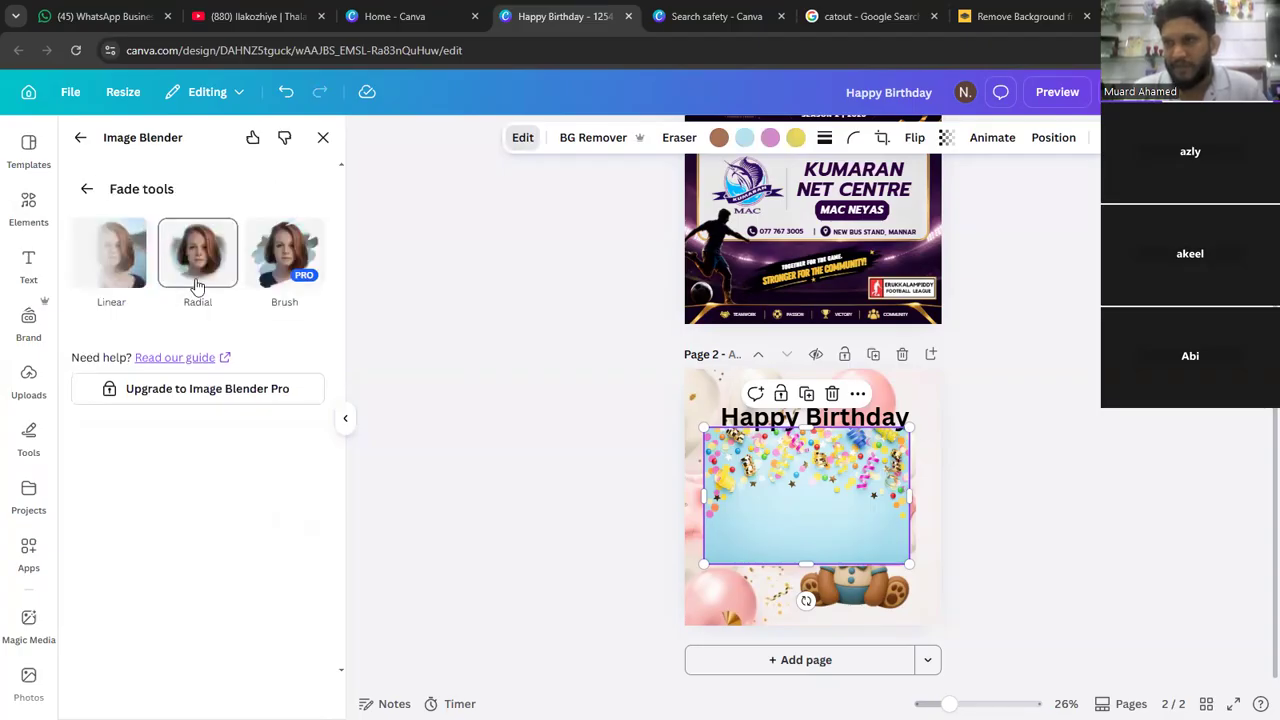
click(116, 252)
drag(804, 525, 763, 491)
drag(876, 471, 824, 478)
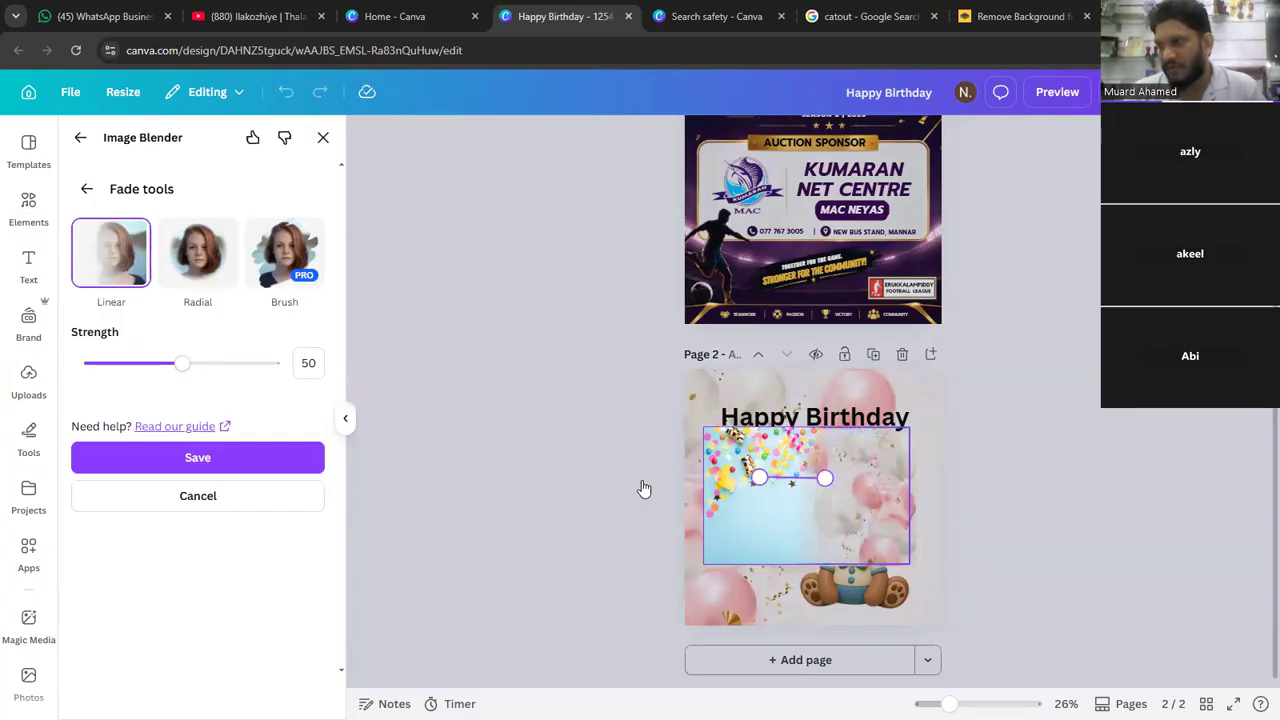
click(241, 455)
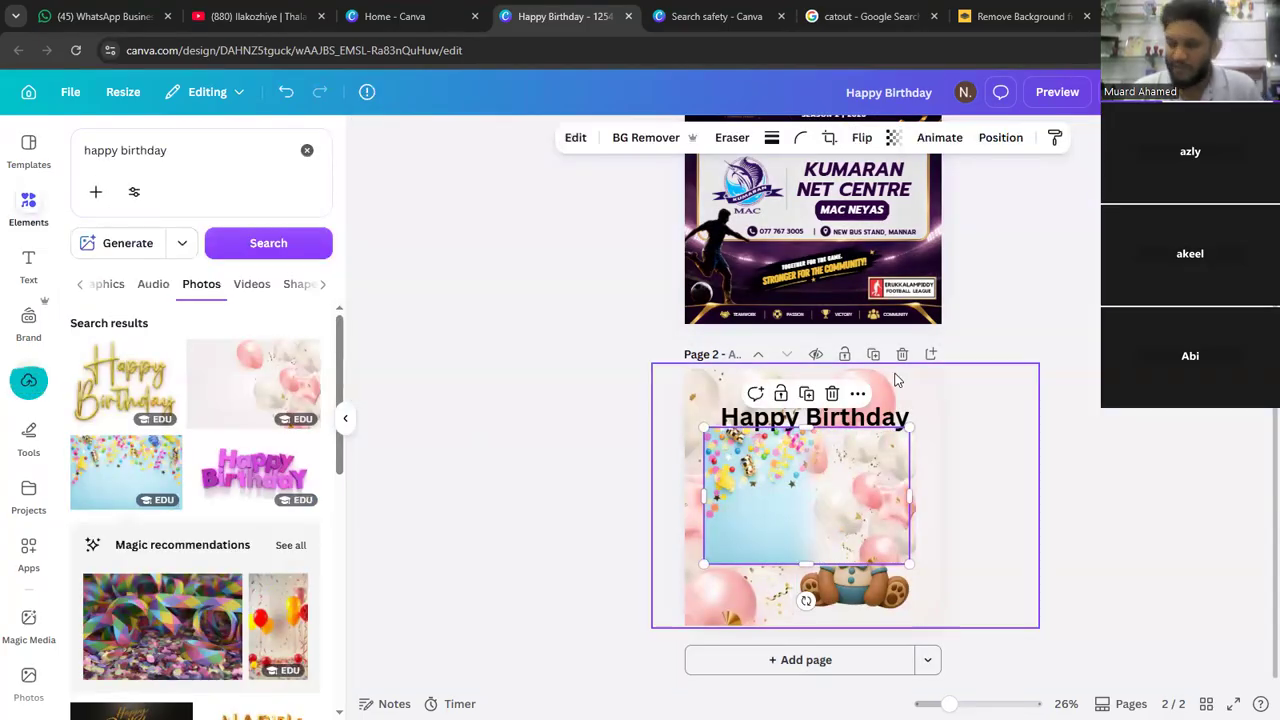
- Delete the full-page balloon background, the teddy bear and the Happy Birthday heading from page 2
click(897, 381)
key(Delete)
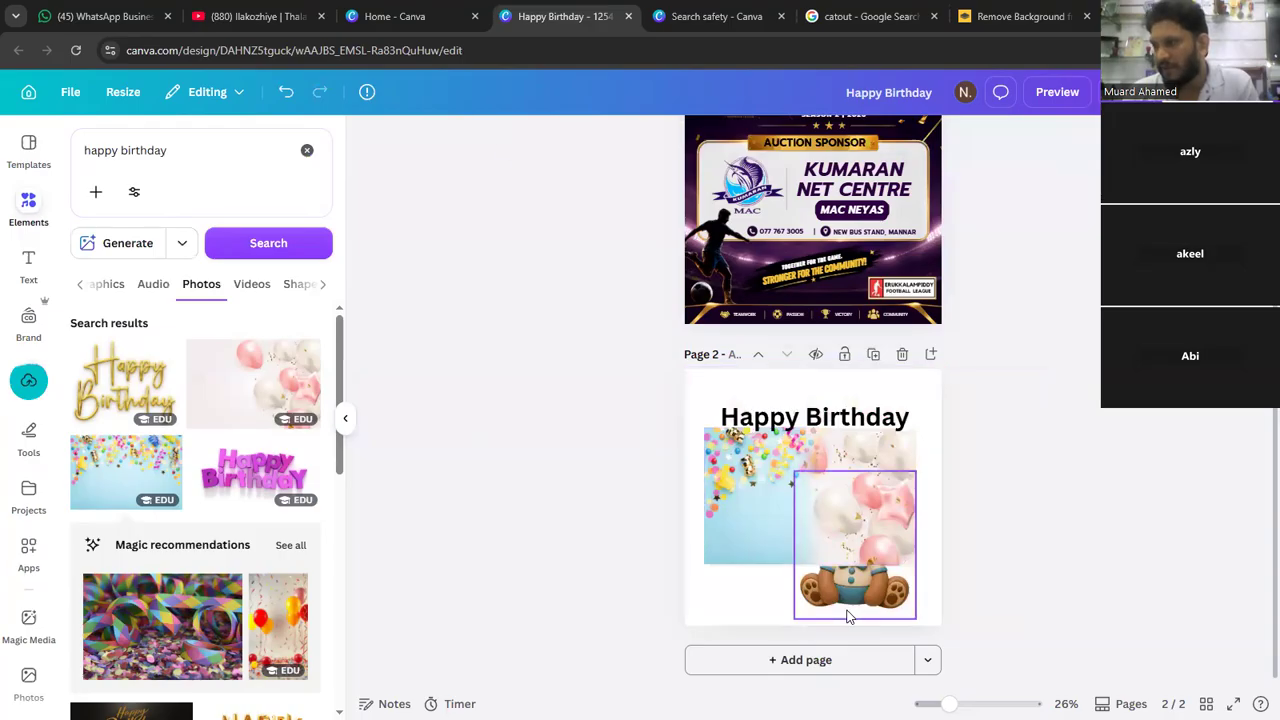
click(847, 610)
key(Delete)
click(802, 416)
key(Delete)
drag(1042, 409, 546, 540)
click(466, 427)
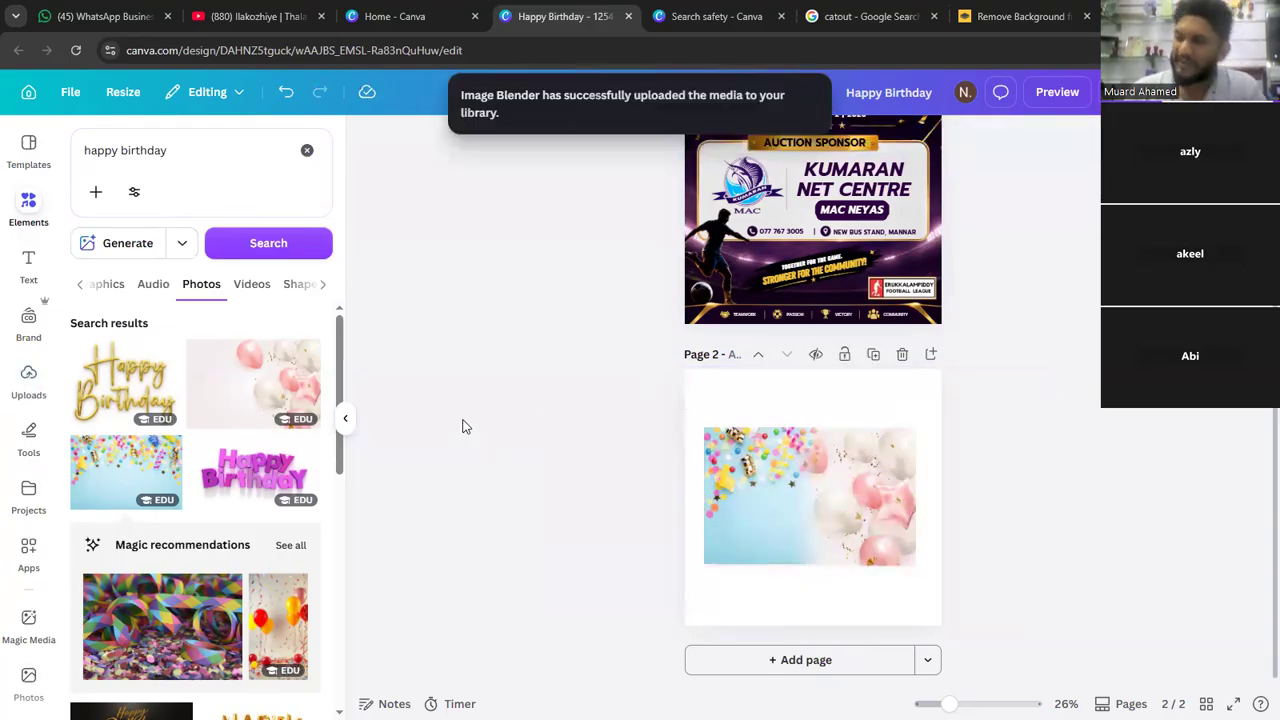
- Split the faded confetti photo into a grid of 3 rows and 3 columns with the Image Splitter app
click(752, 506)
click(578, 139)
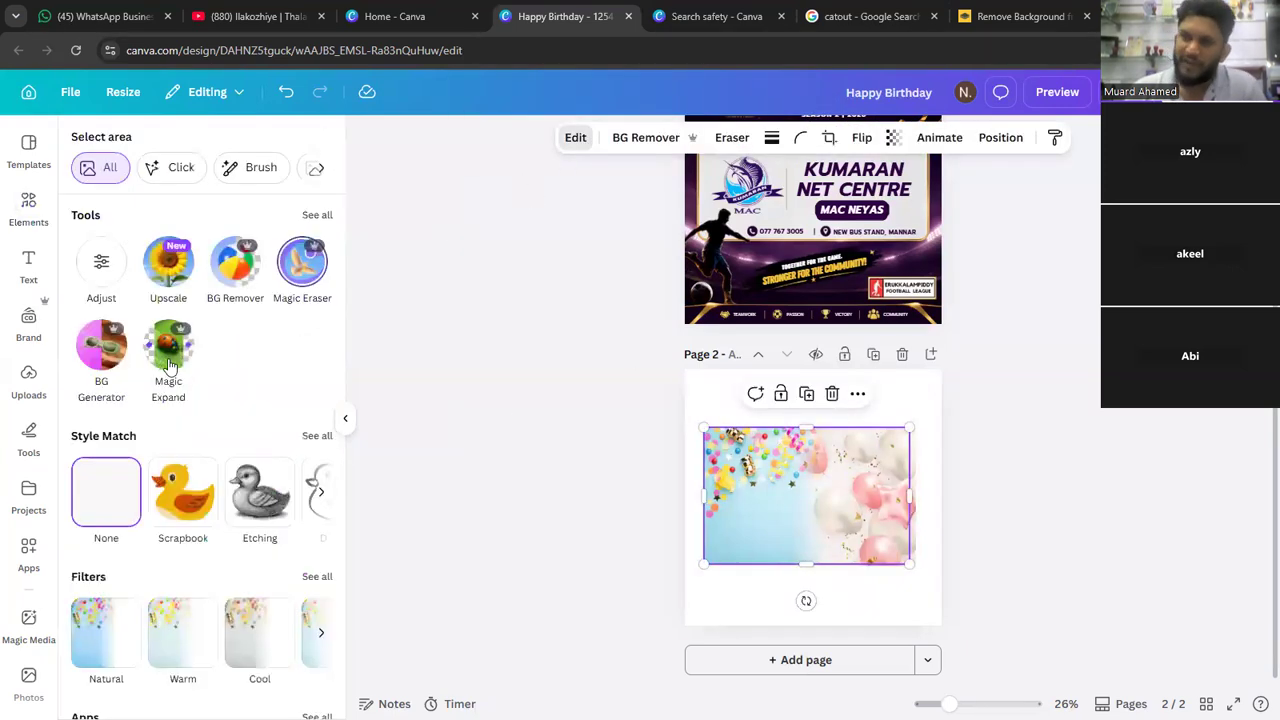
scroll(146, 522, down, 3)
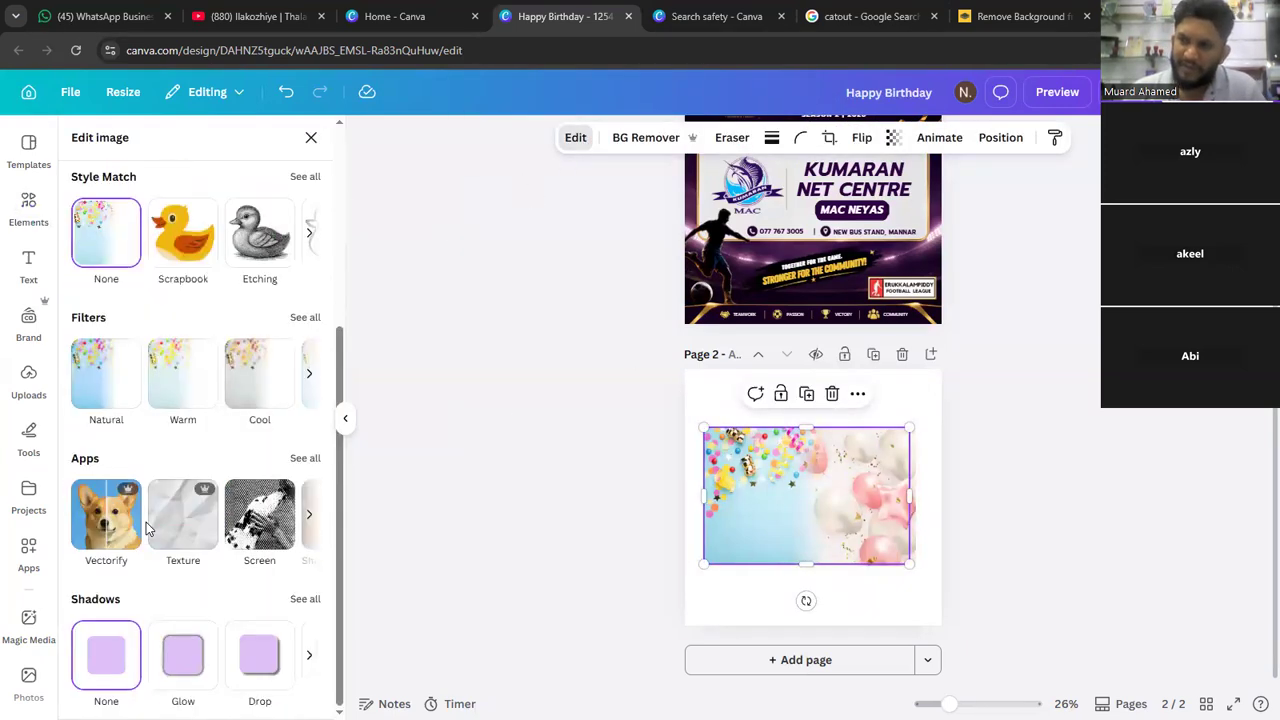
click(305, 459)
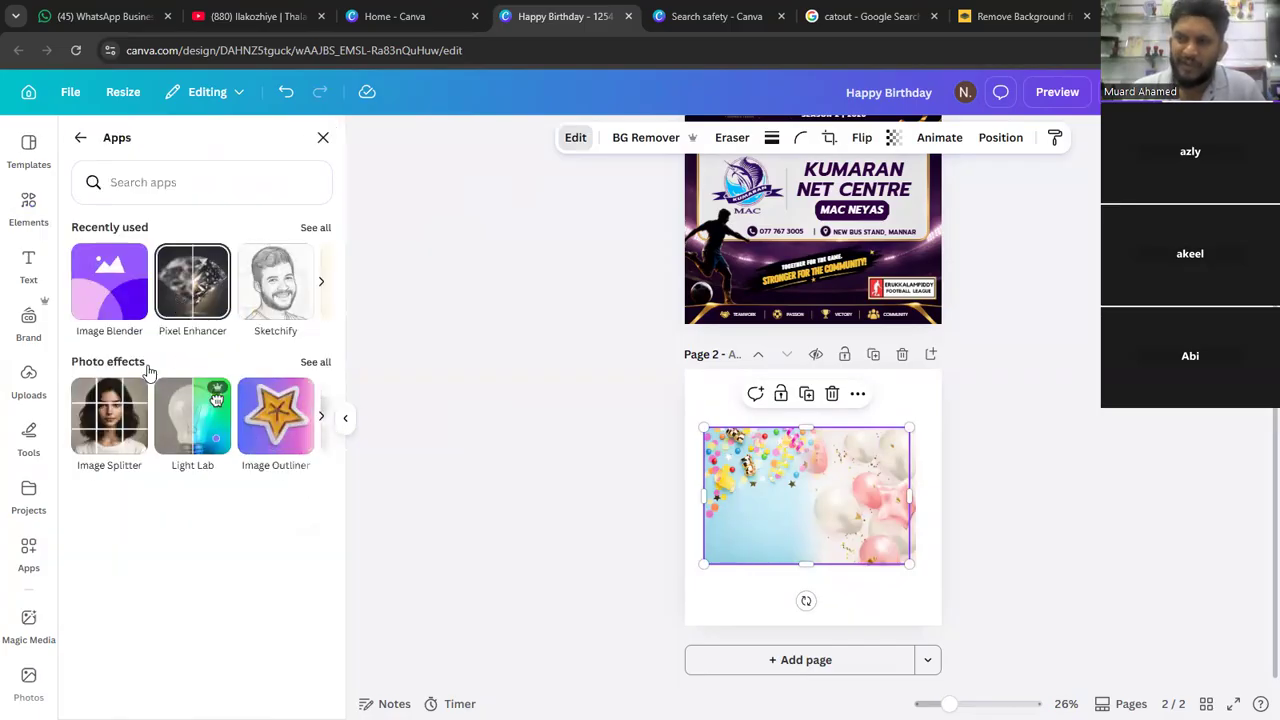
click(121, 432)
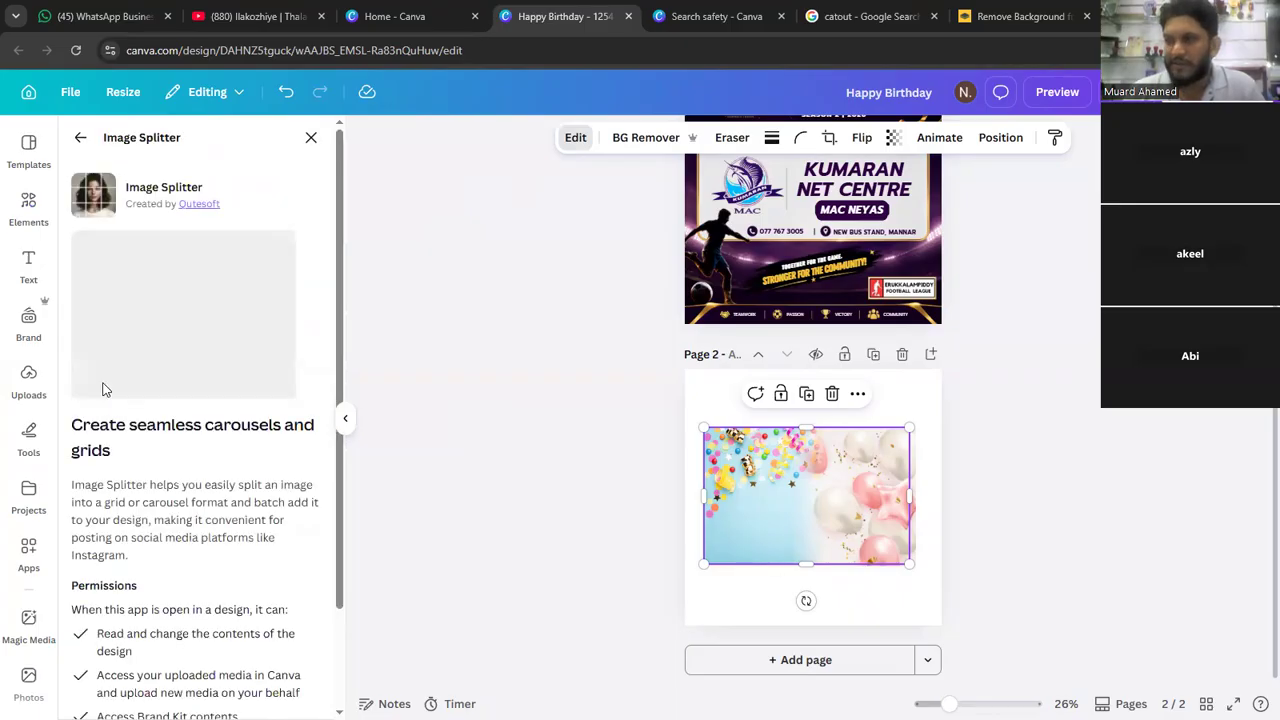
scroll(165, 429, down, 2)
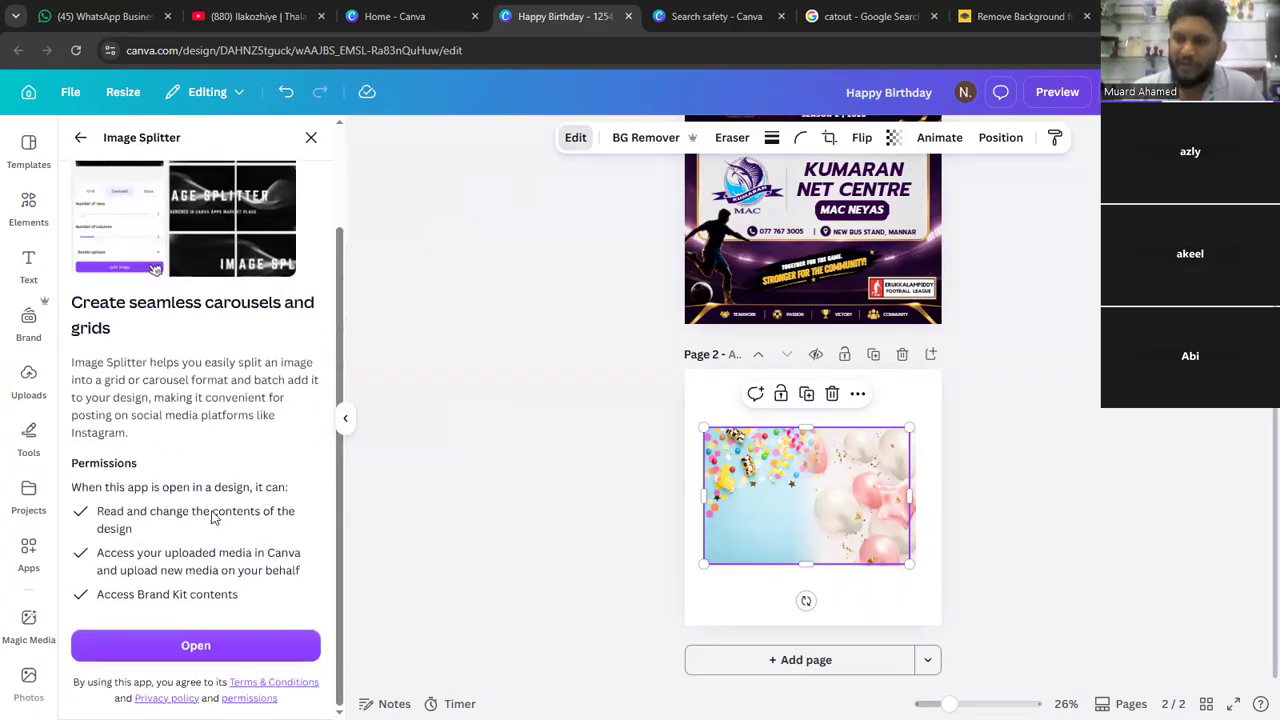
click(230, 650)
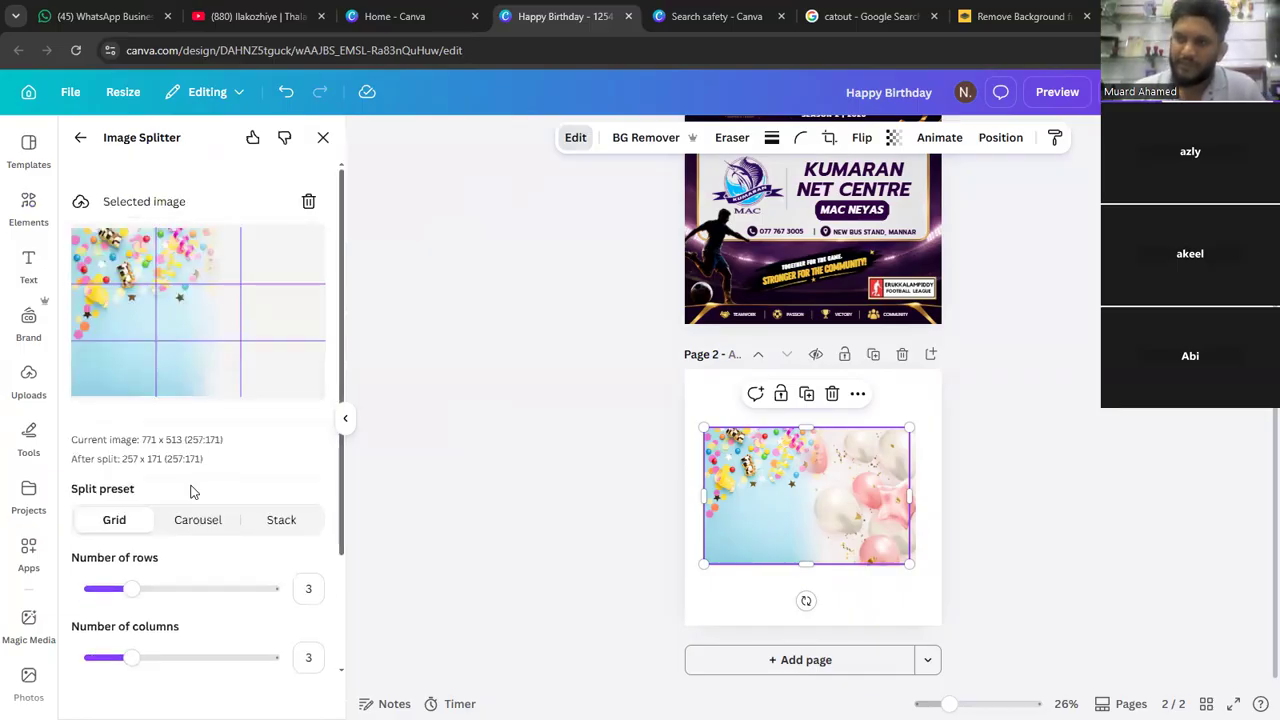
scroll(190, 535, down, 3)
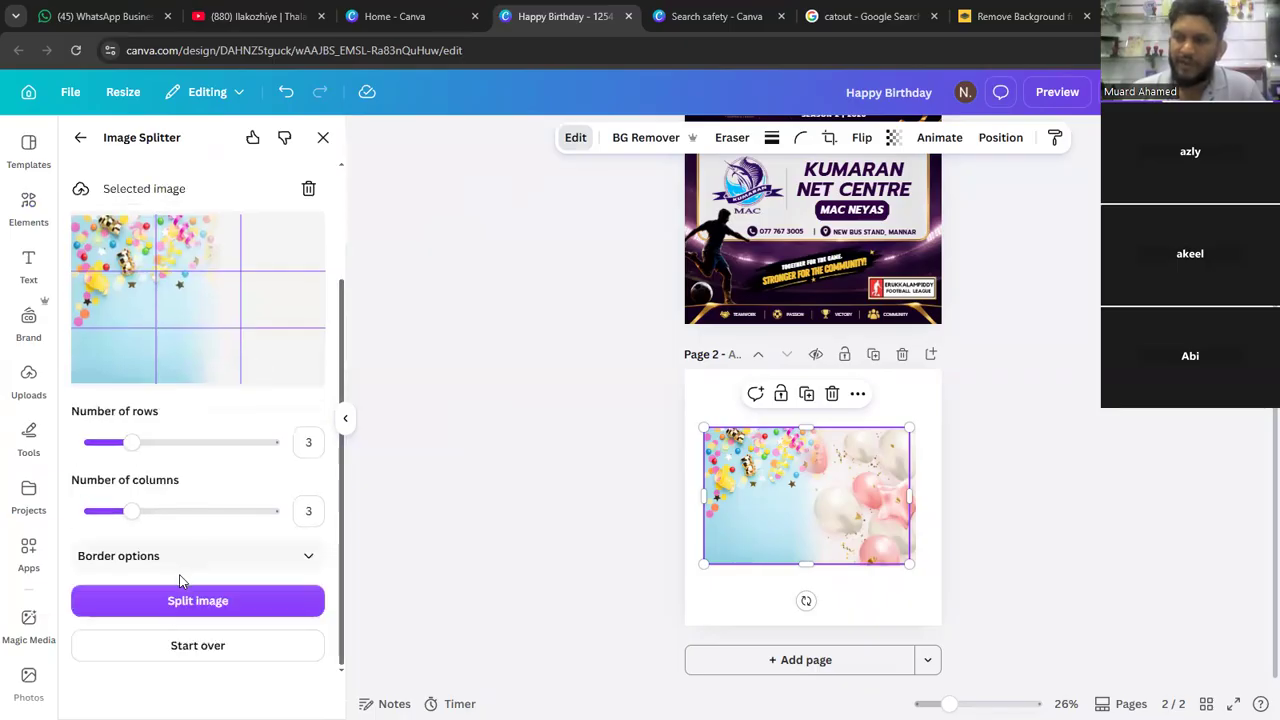
click(178, 604)
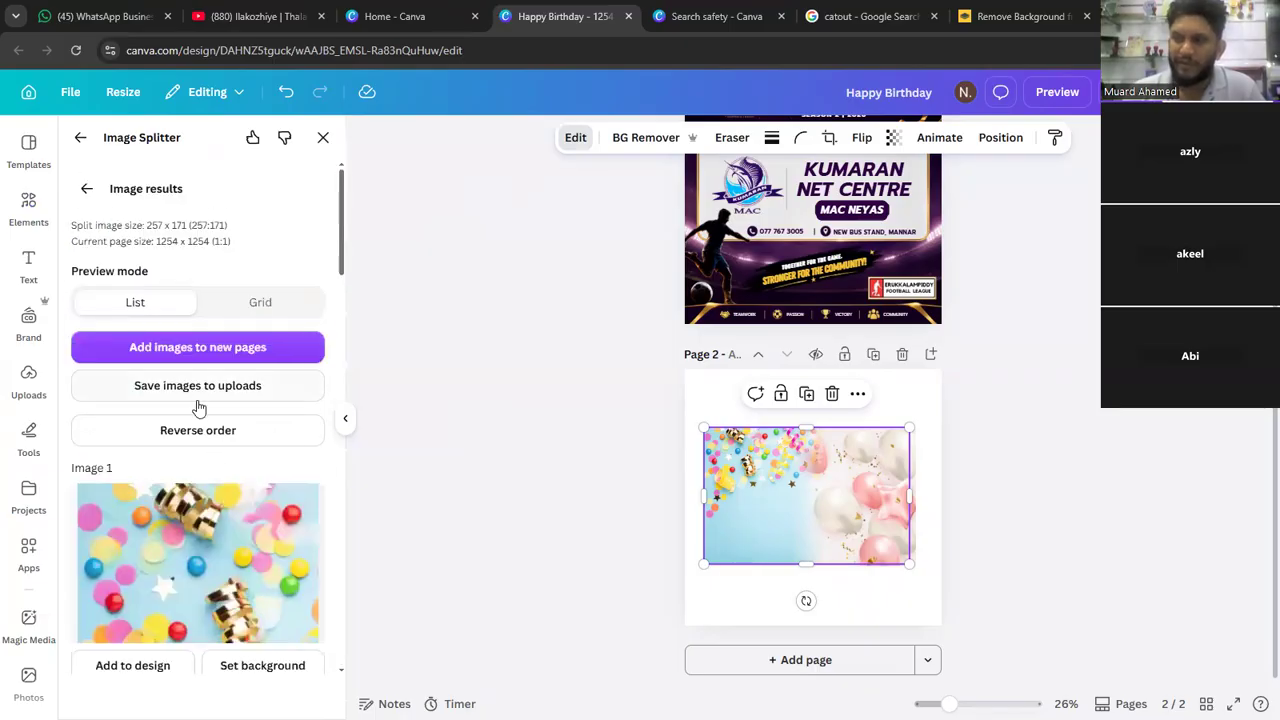
- Add split Image 1 to the design and place it over the upper-left part of the faded confetti photo
scroll(195, 392, down, 3)
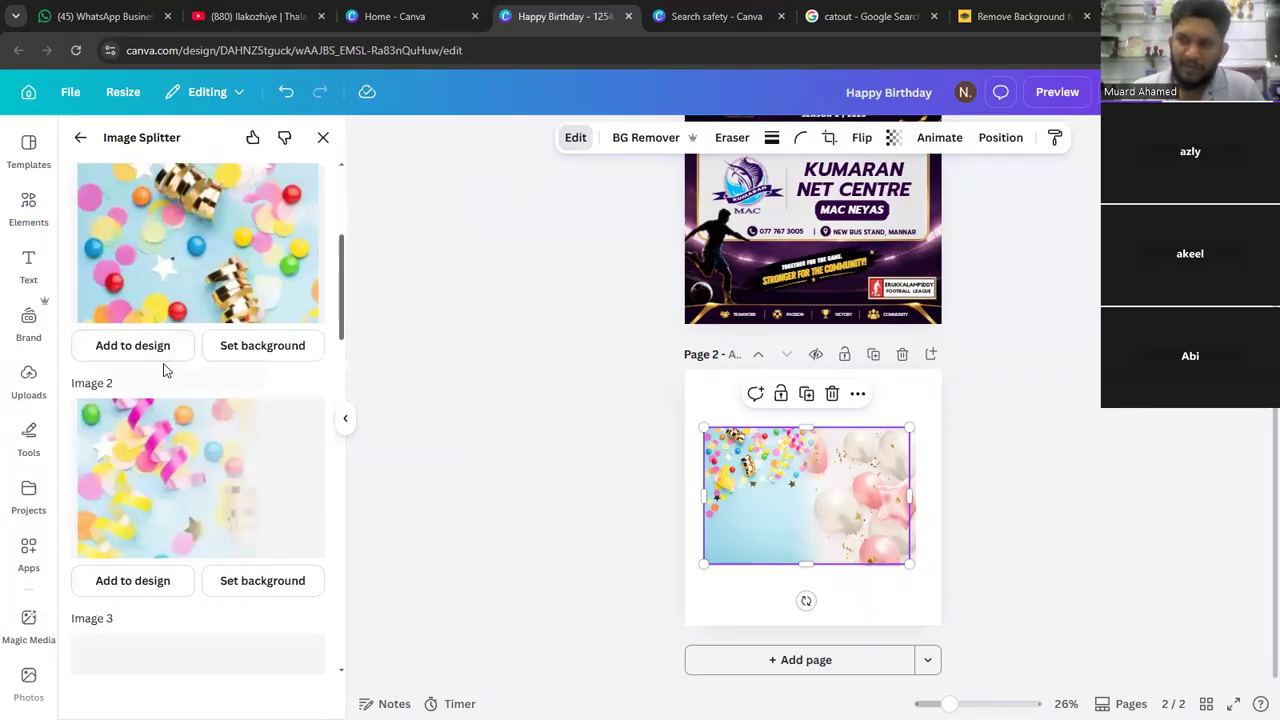
scroll(172, 420, up, 3)
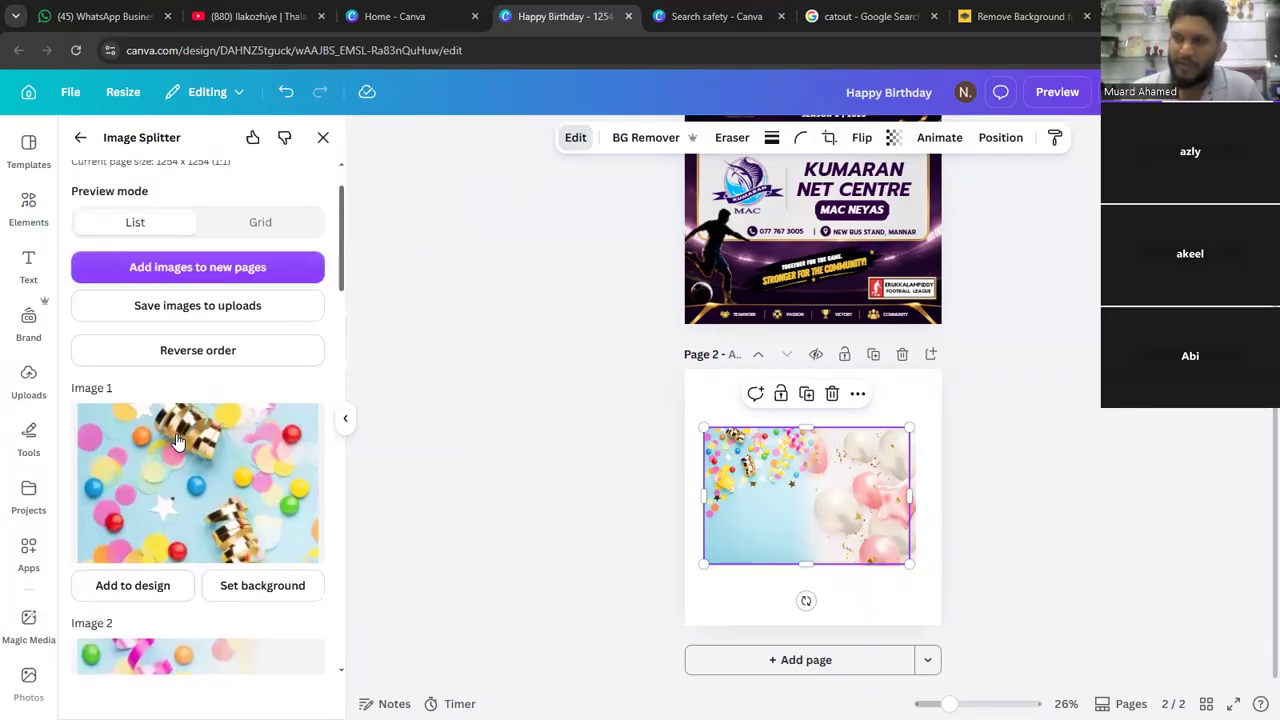
scroll(138, 487, down, 1)
click(129, 505)
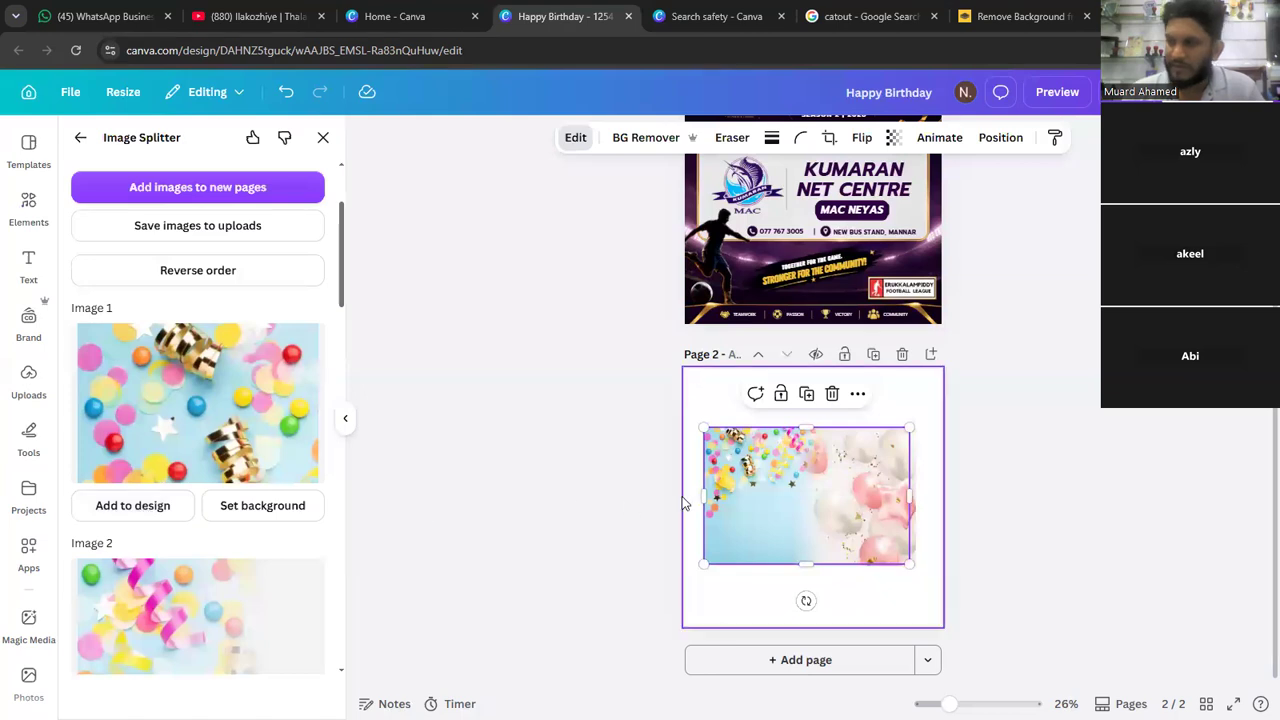
drag(797, 476, 745, 408)
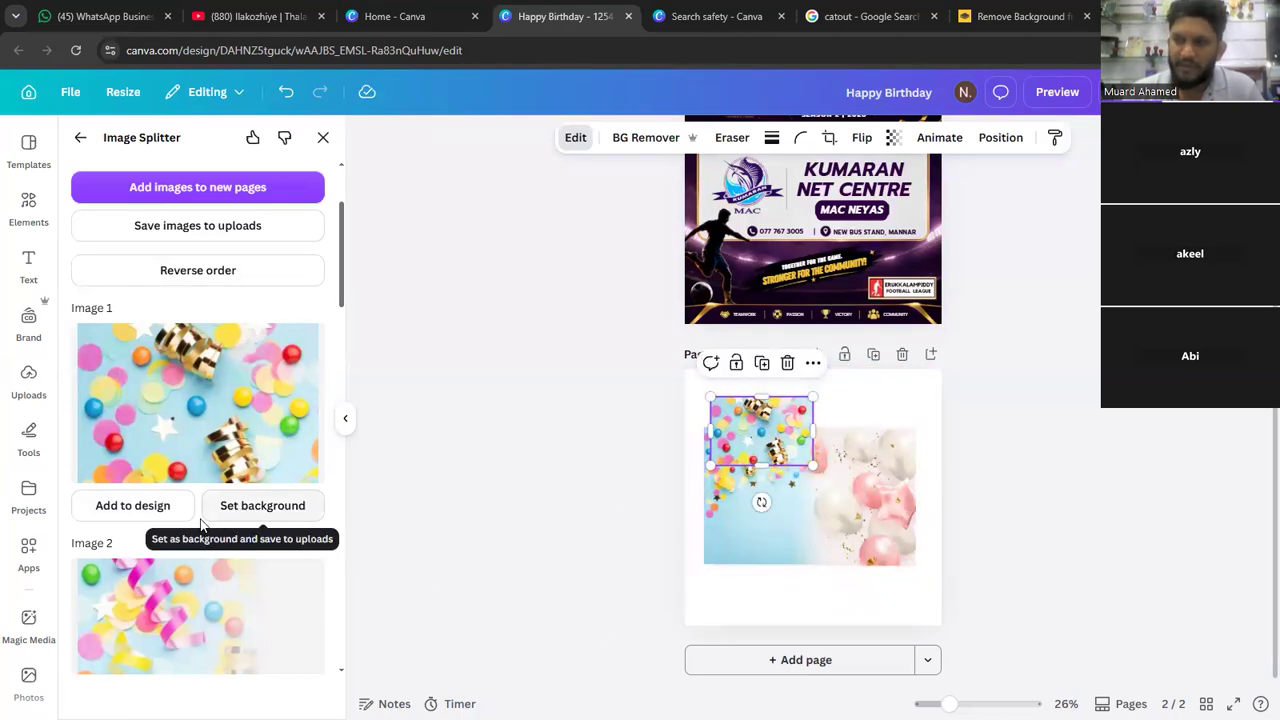
- Preview the split results as a grid and add a confetti tile from it to page 2
scroll(269, 314, up, 3)
click(266, 304)
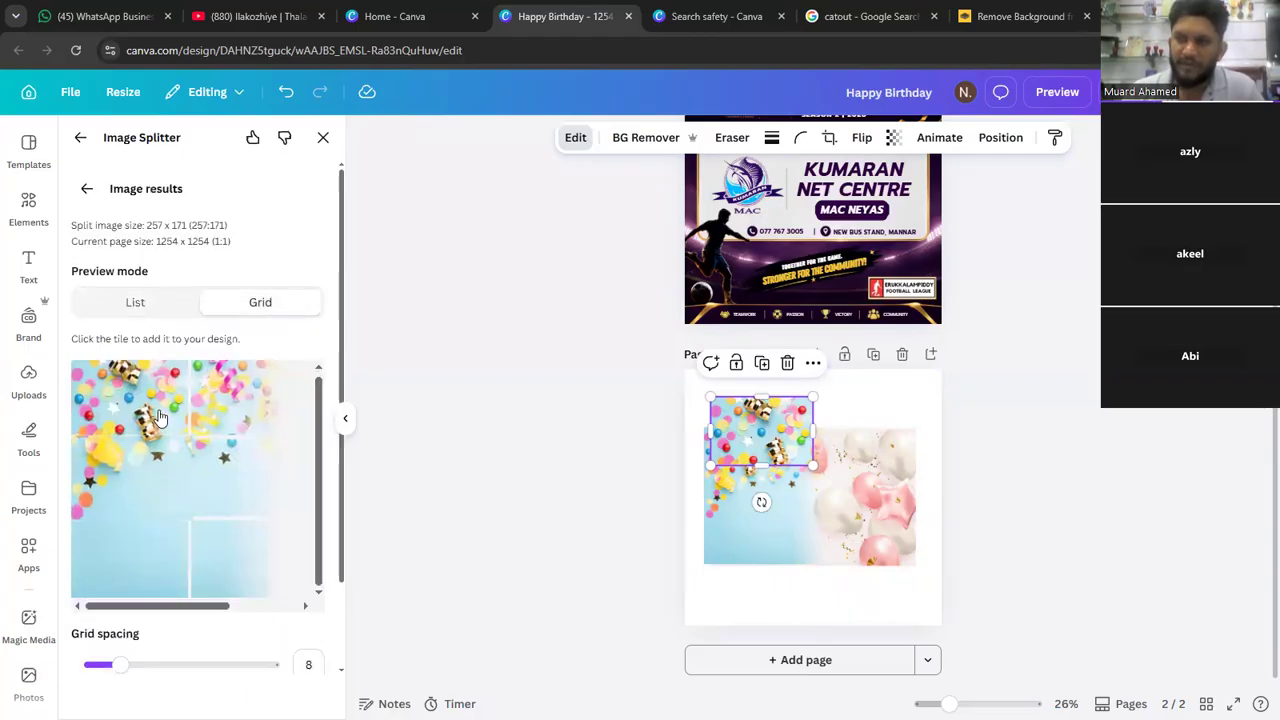
click(155, 492)
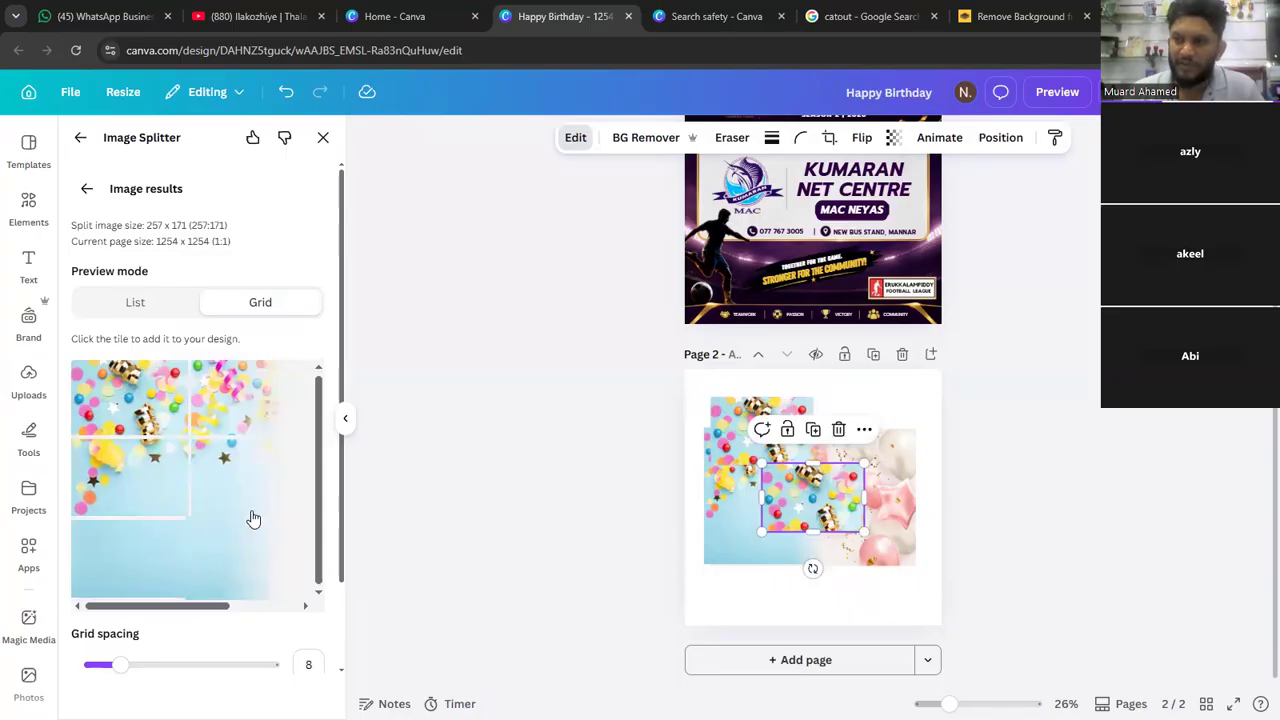
scroll(260, 405, down, 2)
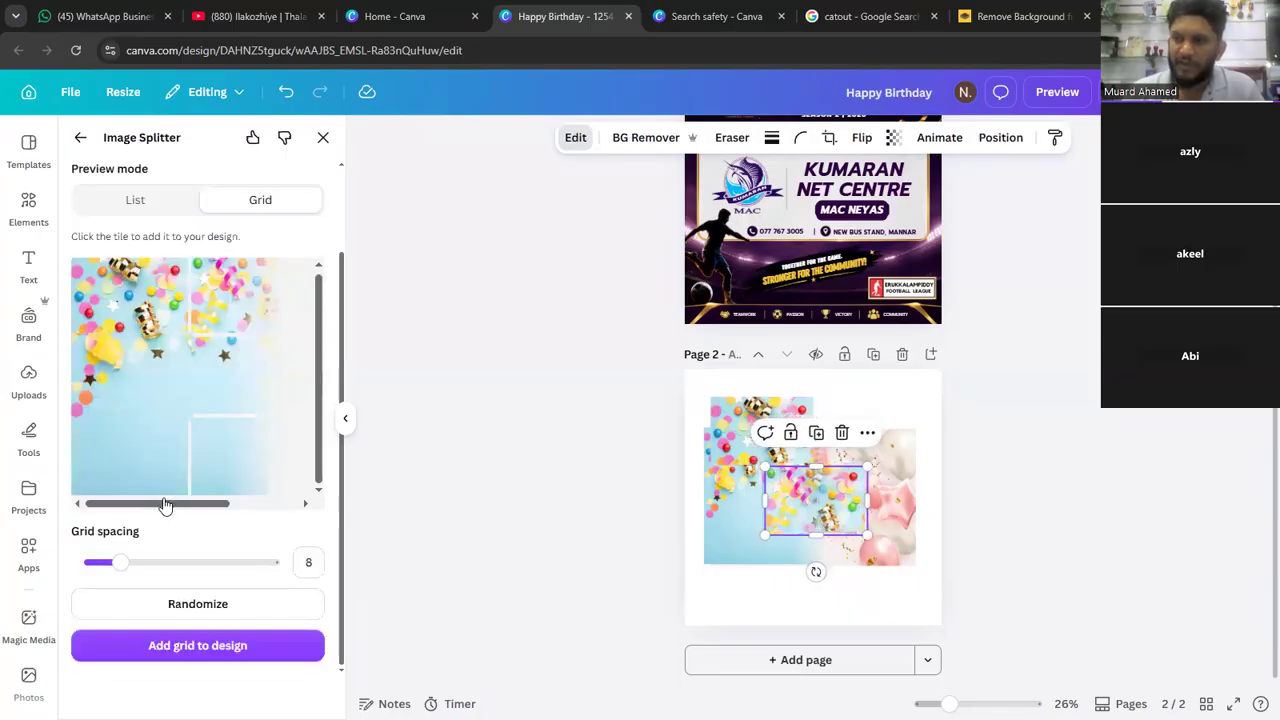
- Add the split confetti grid with wider spacing to page 2 and move it to the page's lower-left corner
drag(143, 559, 200, 561)
click(217, 646)
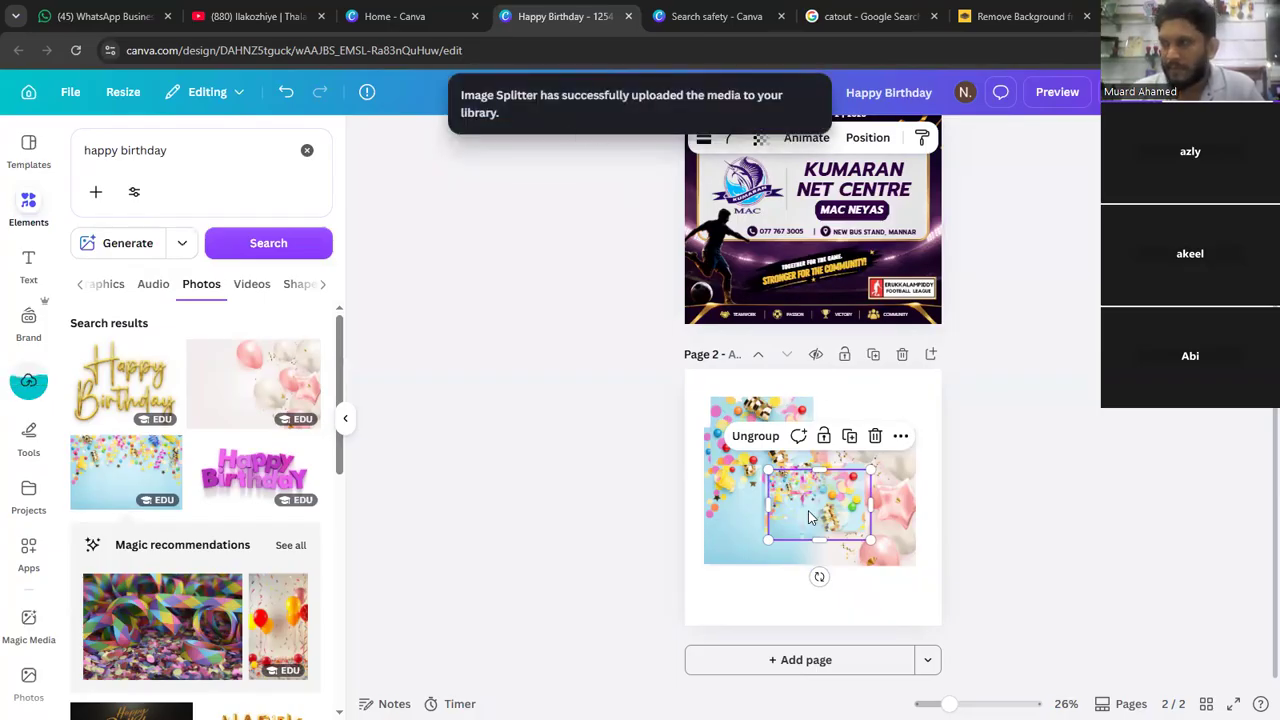
drag(810, 515, 726, 616)
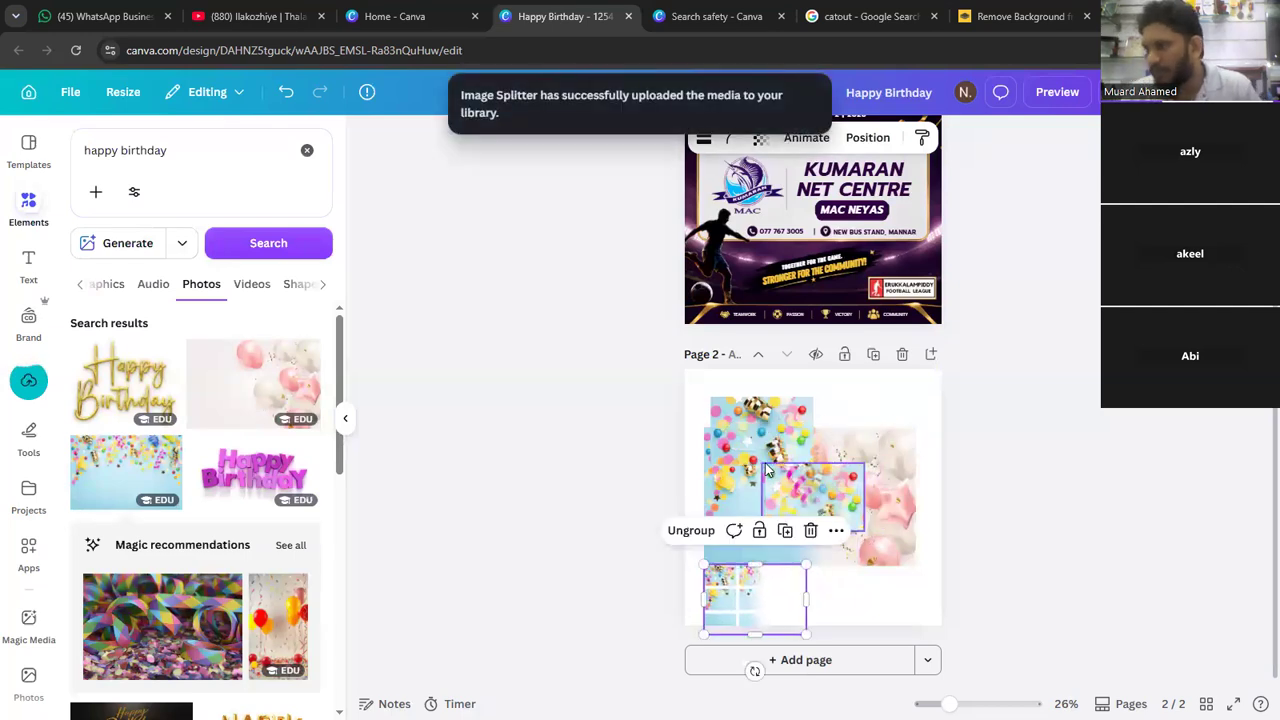
- Delete the confetti photo, the separate confetti tiles and the balloon photo above the split grid on page 2
click(748, 445)
drag(748, 445, 857, 525)
click(857, 525)
key(Delete)
- Move the split grid to the upper part of page 2 and enlarge it to nearly the page's width
drag(720, 608, 717, 431)
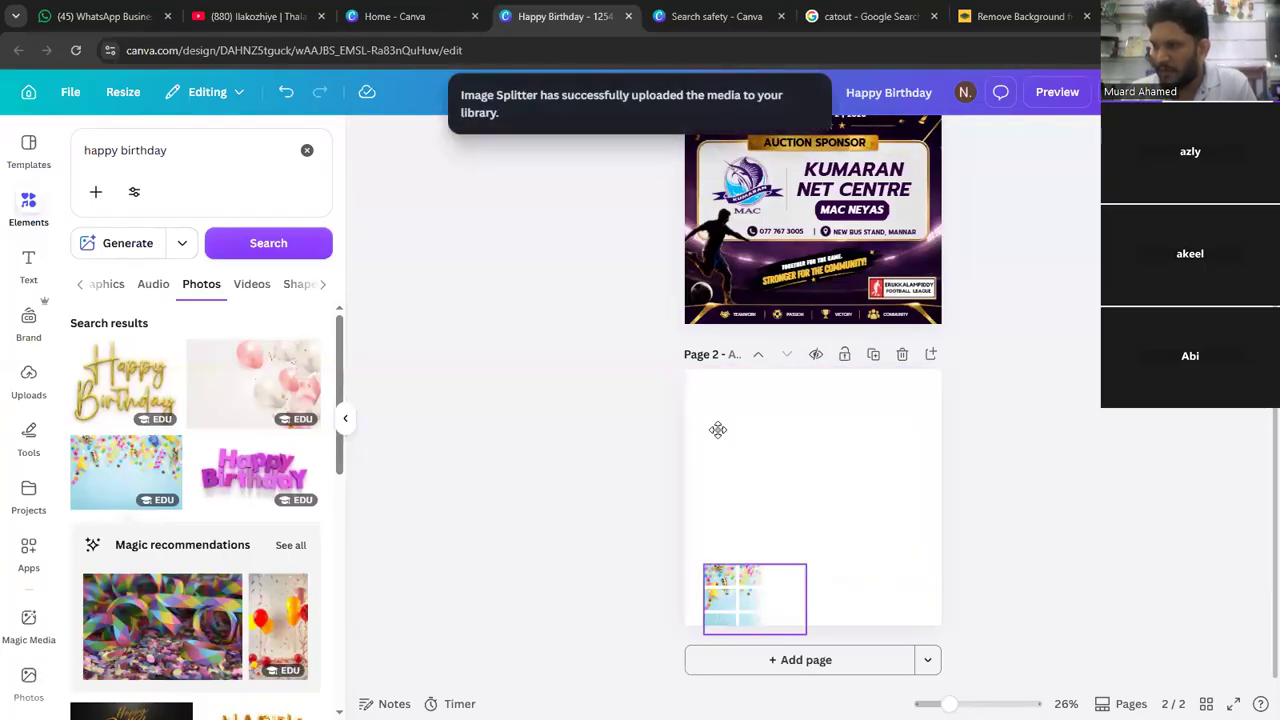
drag(800, 459, 935, 548)
click(1066, 397)
click(770, 460)
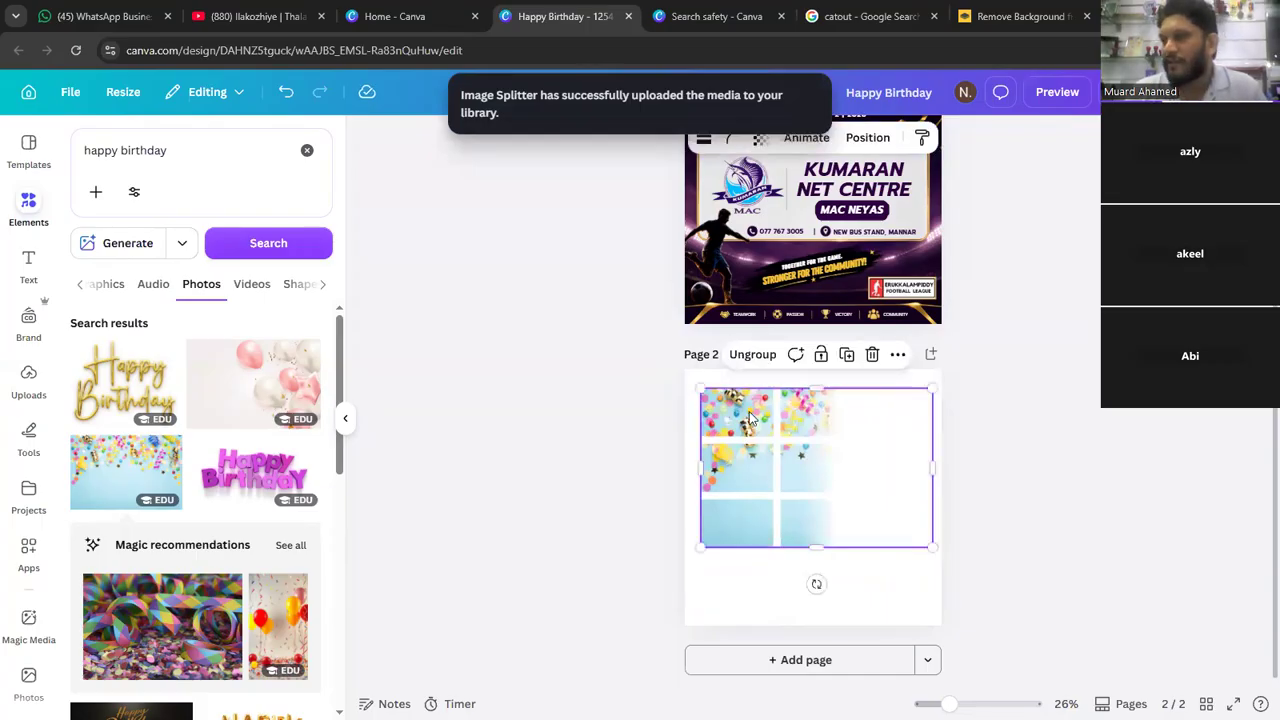
drag(755, 478, 760, 450)
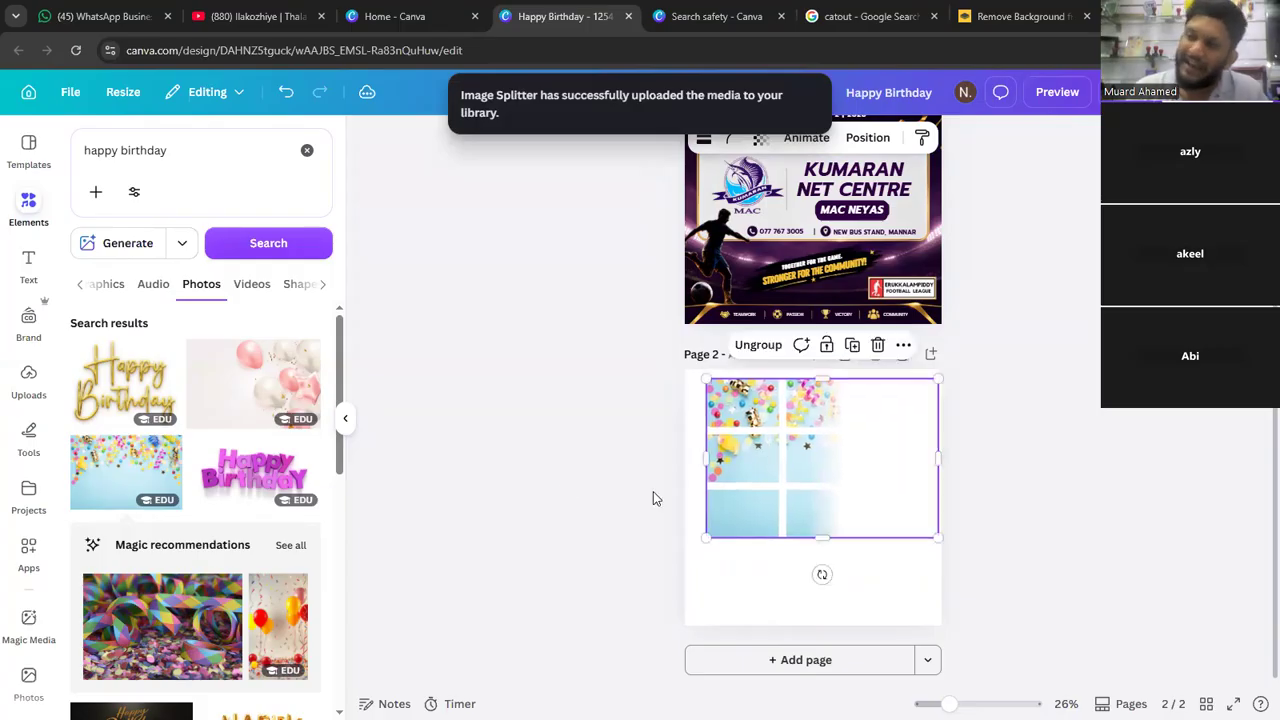
click(604, 404)
click(733, 485)
drag(723, 438, 726, 434)
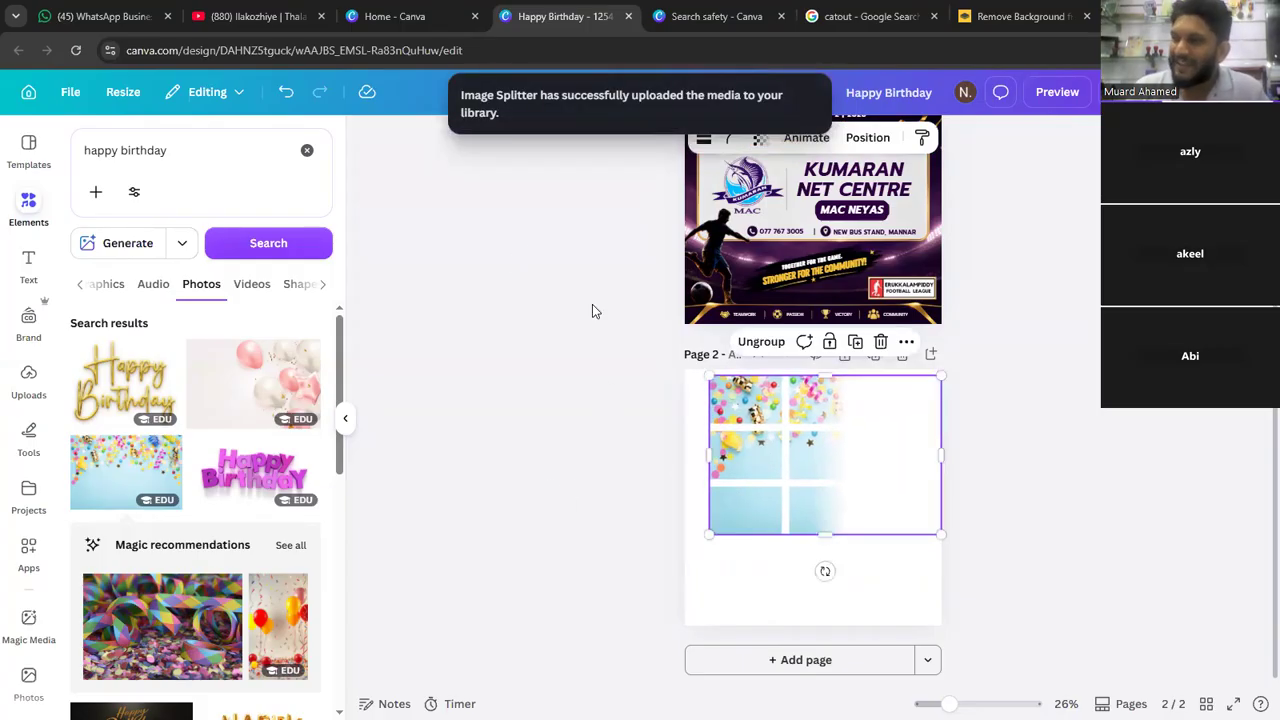
click(443, 22)
click(538, 28)
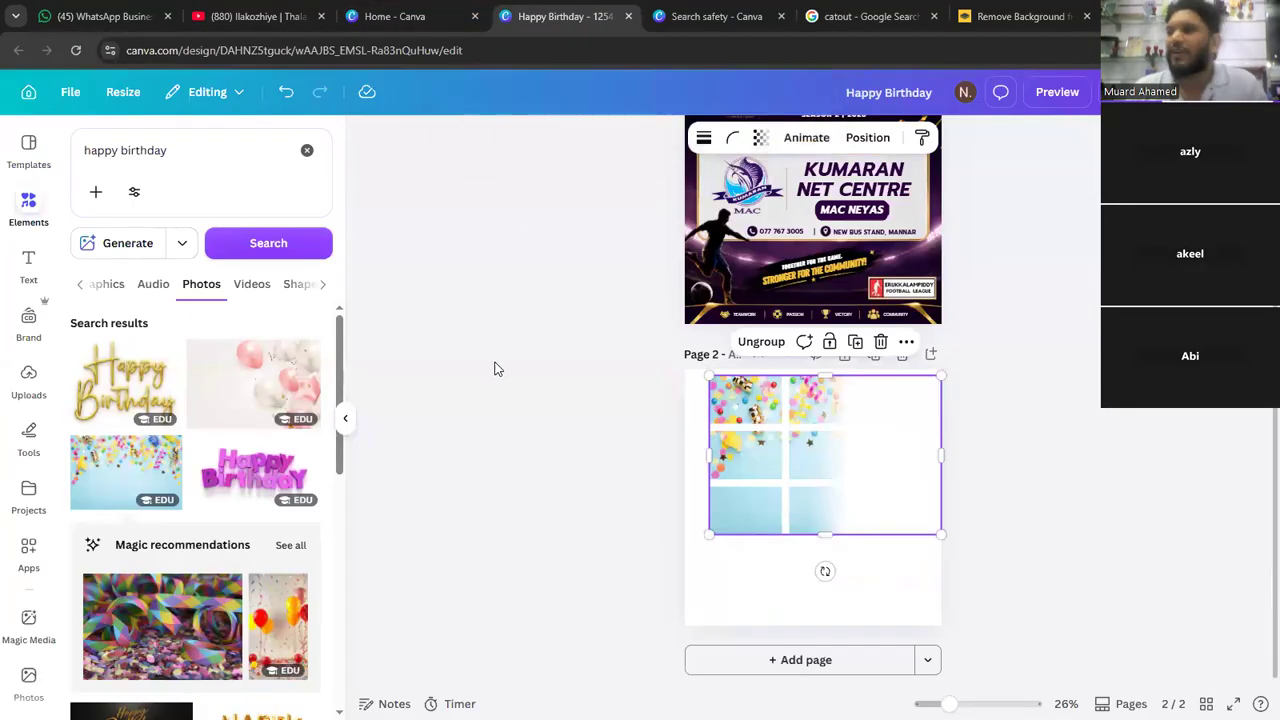
scroll(50, 478, down, 1)
scroll(50, 478, down, 1)
click(28, 390)
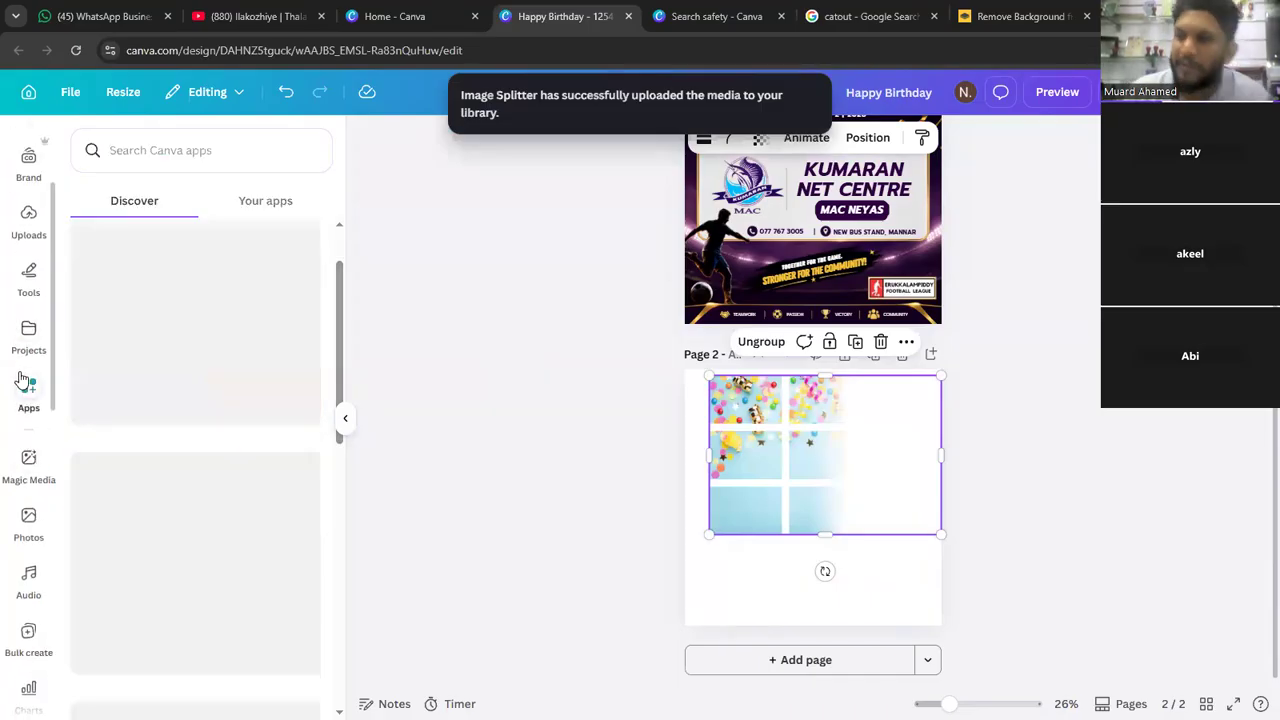
scroll(210, 300, up, 2)
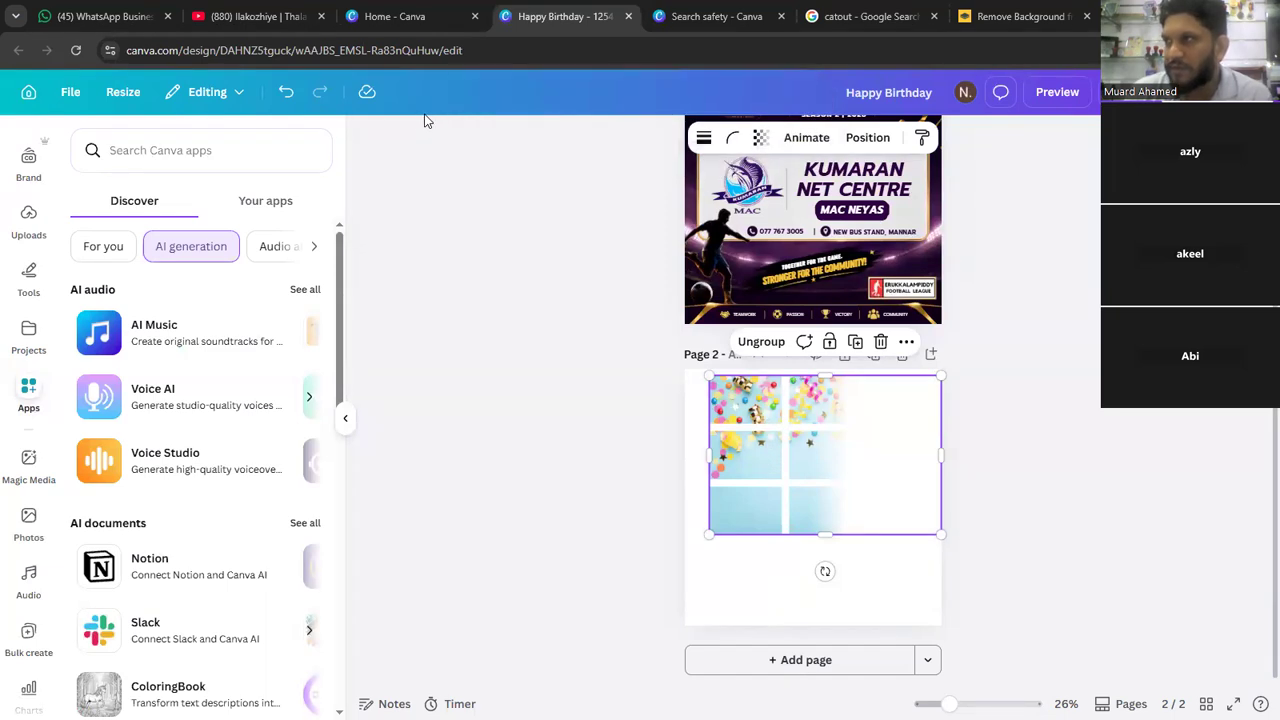
click(818, 465)
key(Delete)
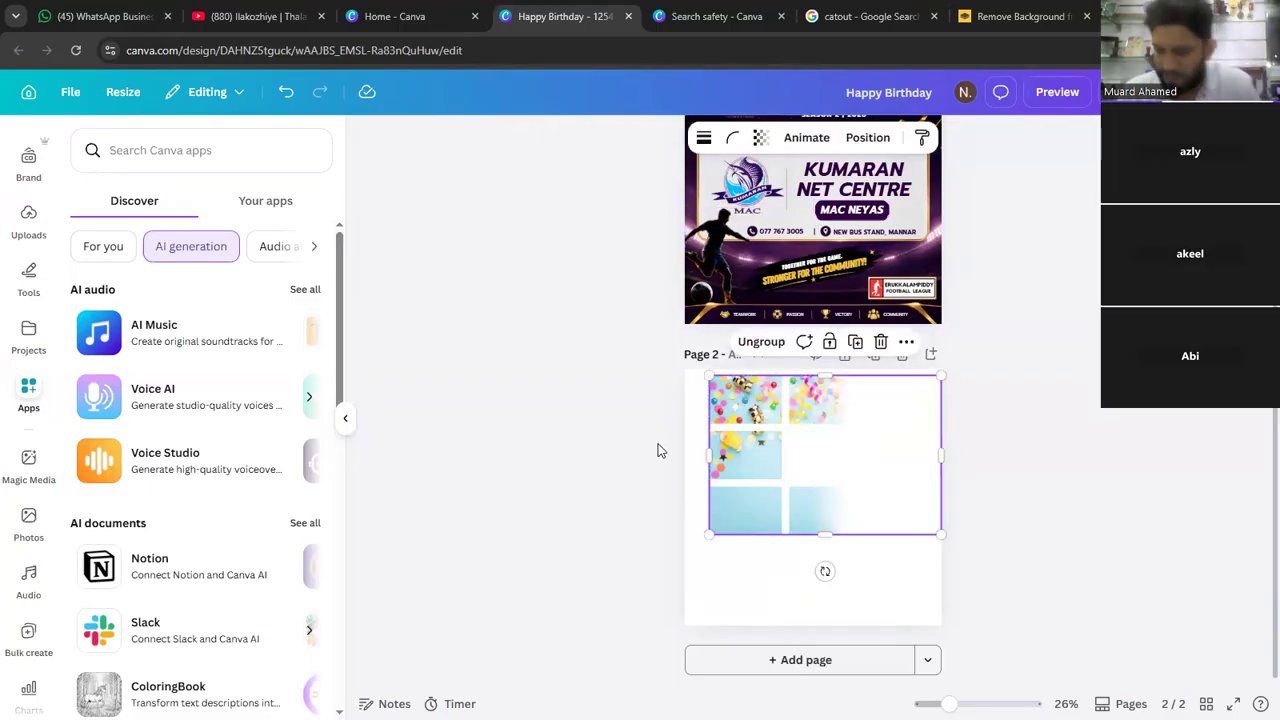
key(Delete)
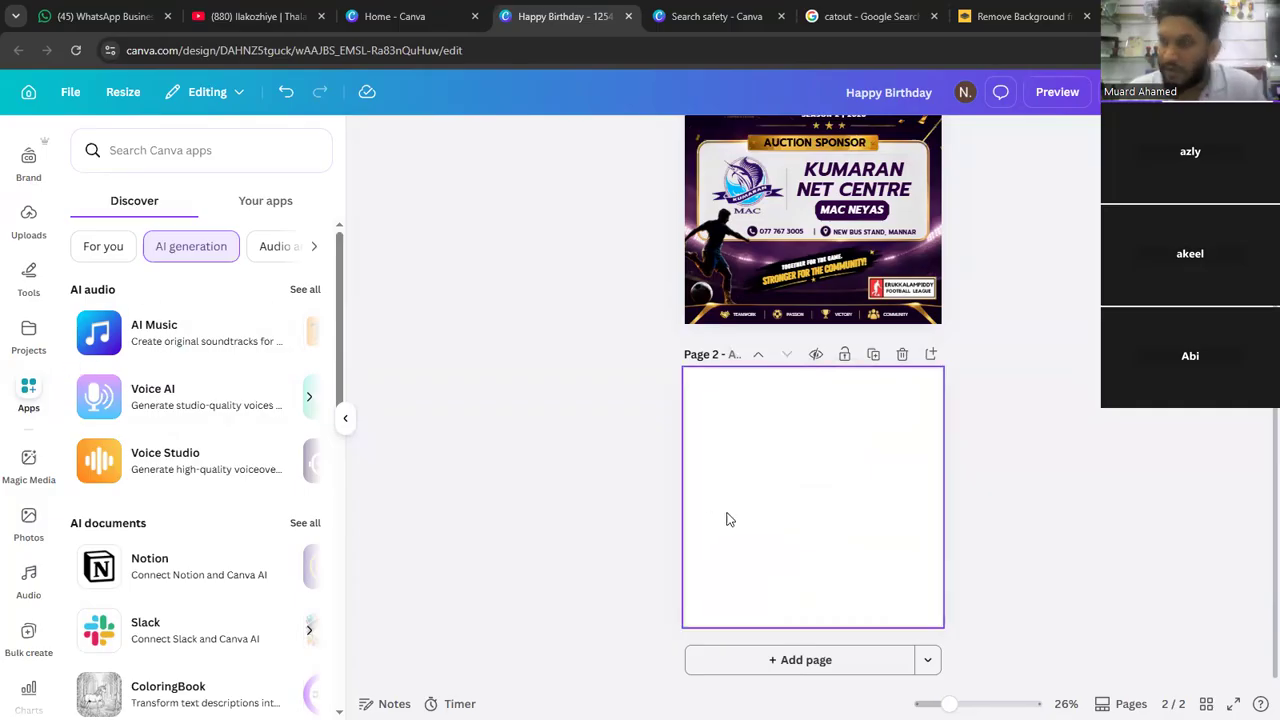
key(ctrl+z)
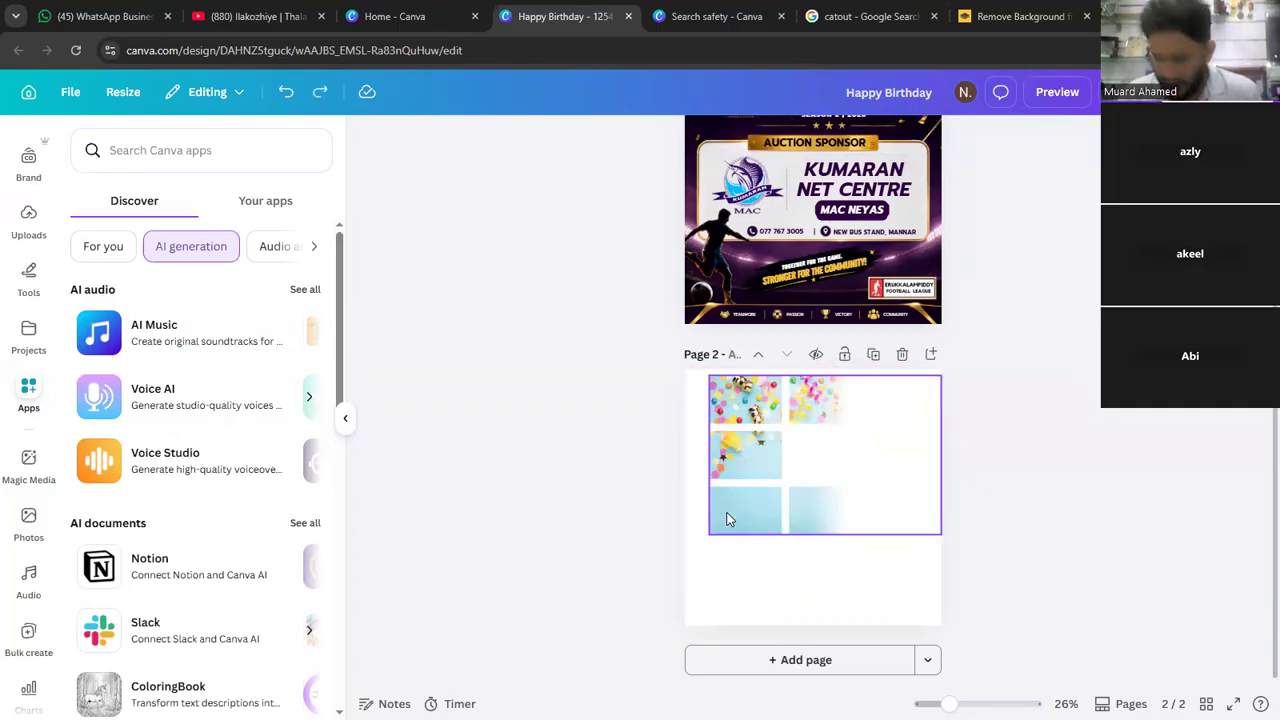
key(ctrl+z)
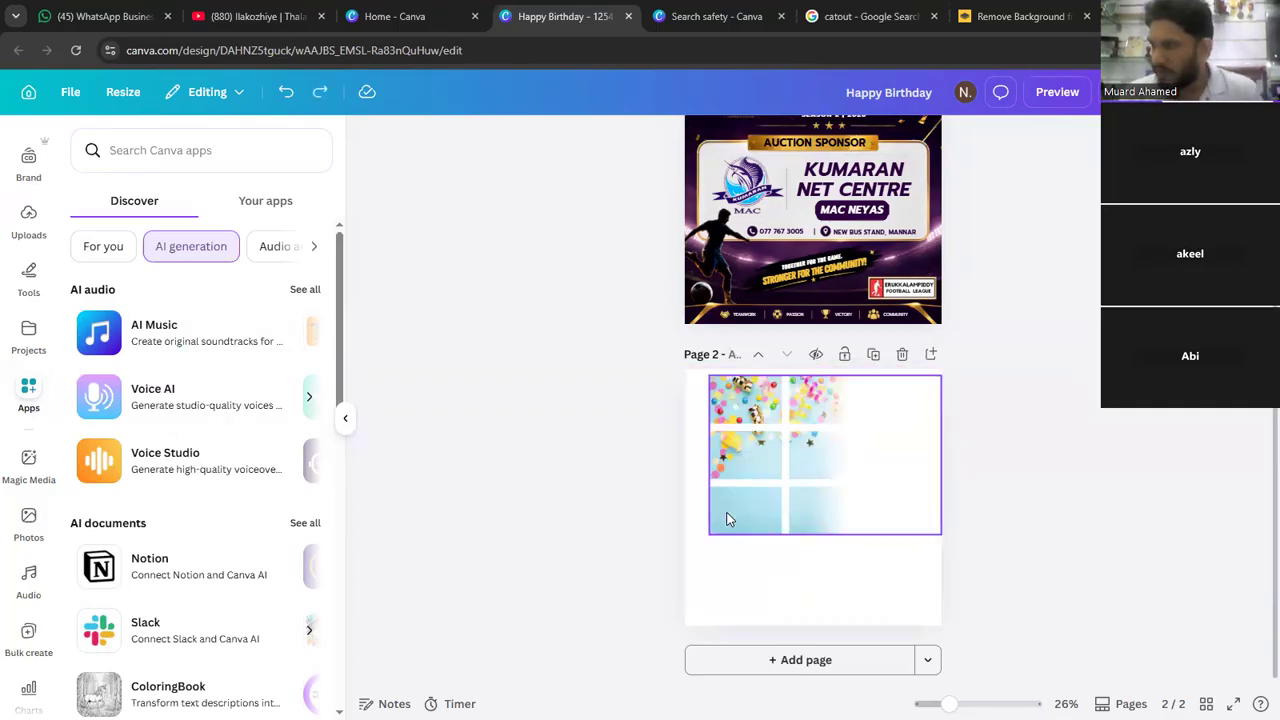
- Clear page 2 by deleting the split grid's centre, top-middle and bottom-left tiles individually and the remaining tiles together
click(813, 460)
click(817, 455)
key(Delete)
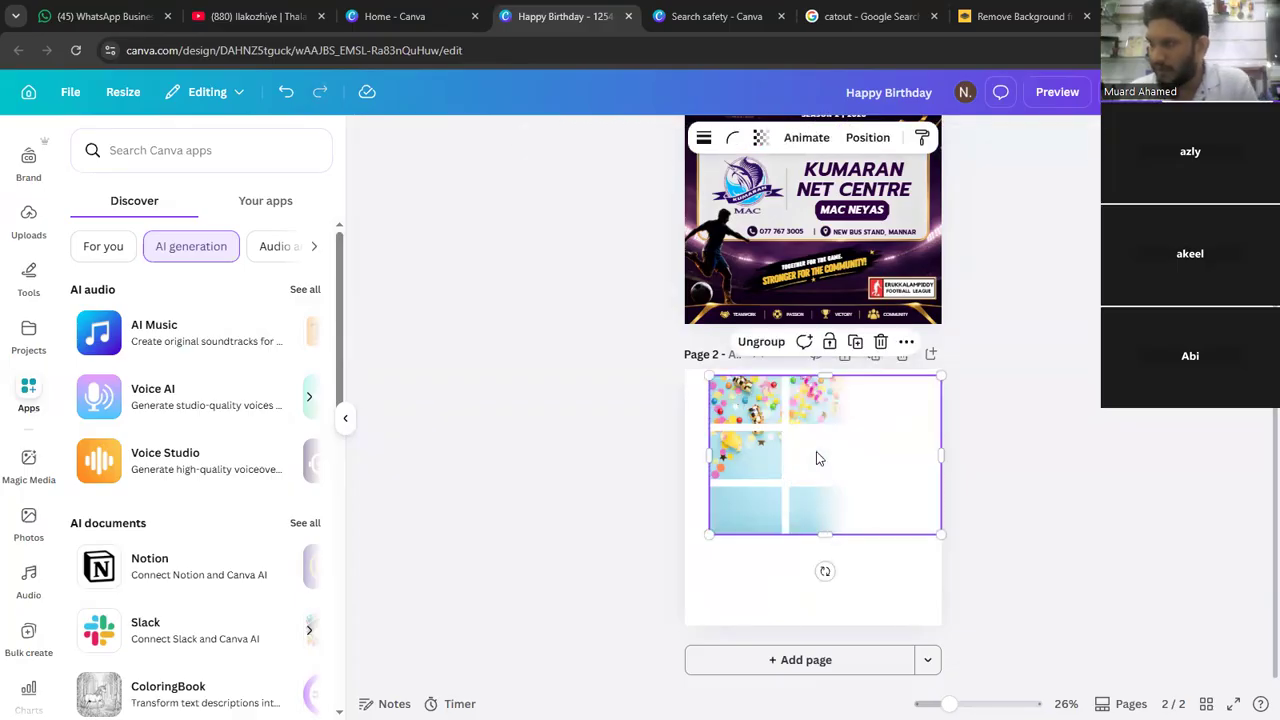
click(823, 397)
key(Delete)
click(738, 504)
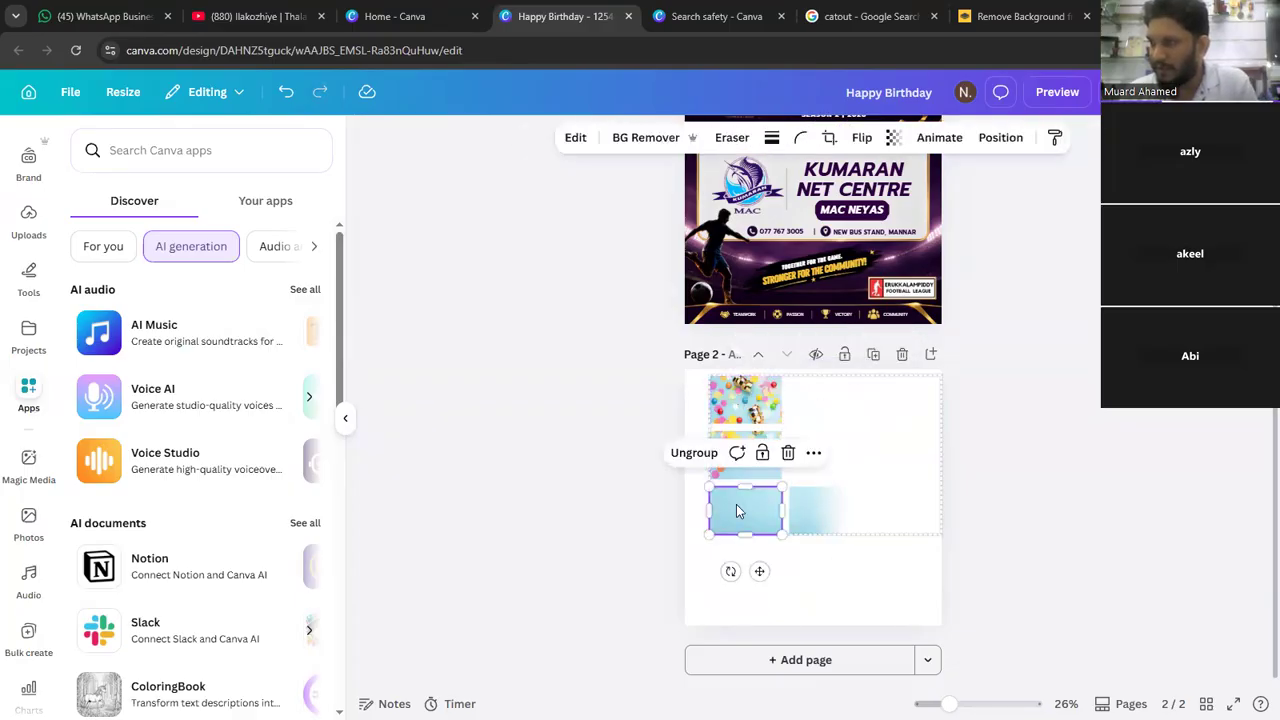
key(Delete)
key(Escape)
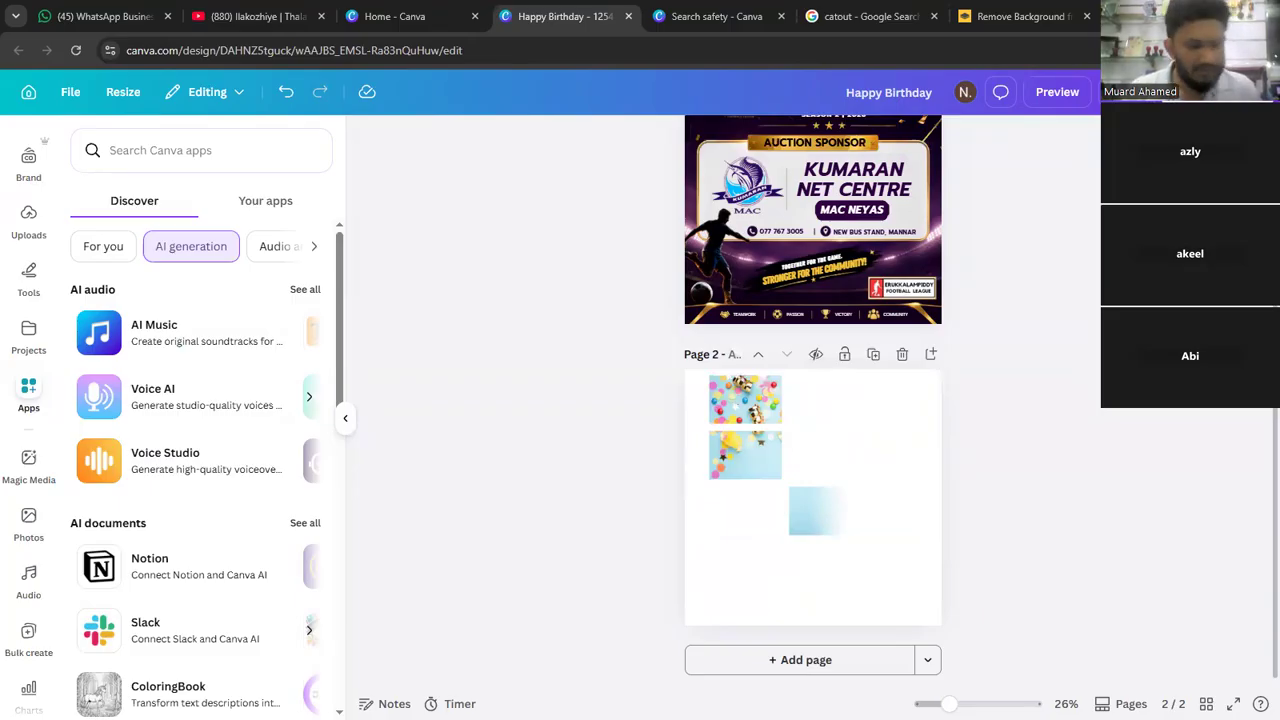
drag(1008, 396, 618, 571)
key(Delete)
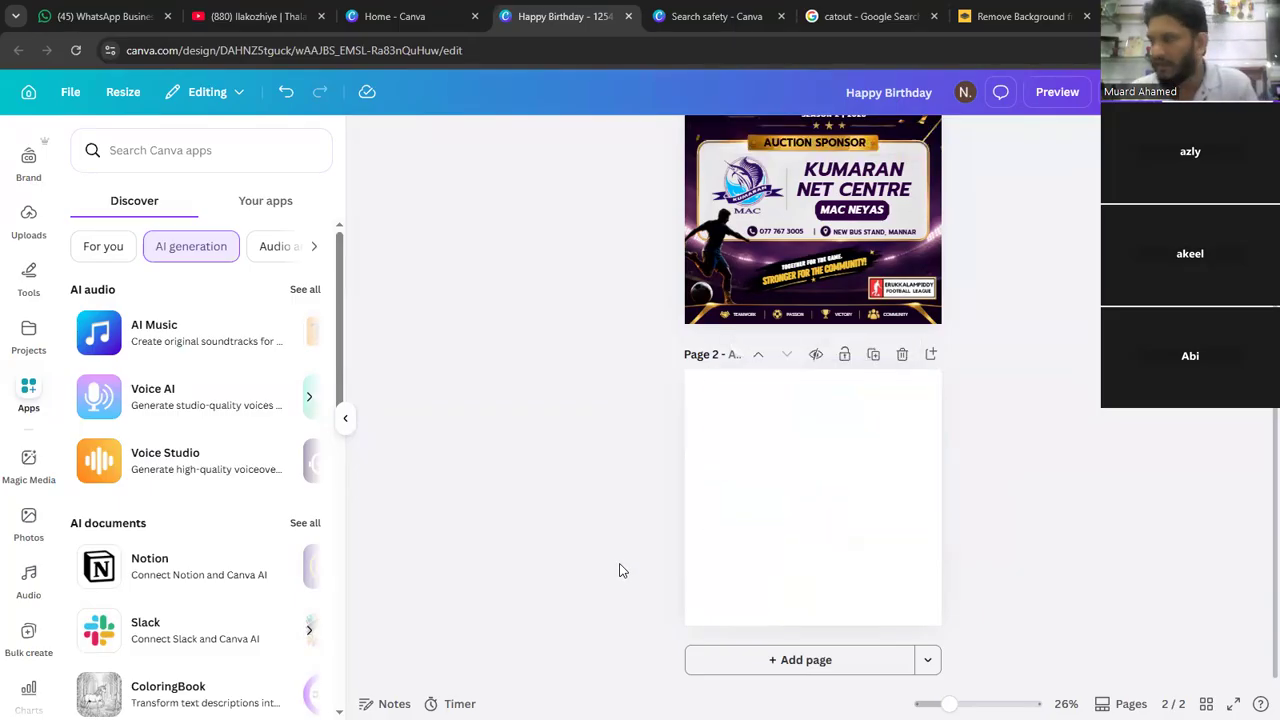
- Add the uploaded picture of two brown bears holding a red heart to the empty page 2
click(823, 497)
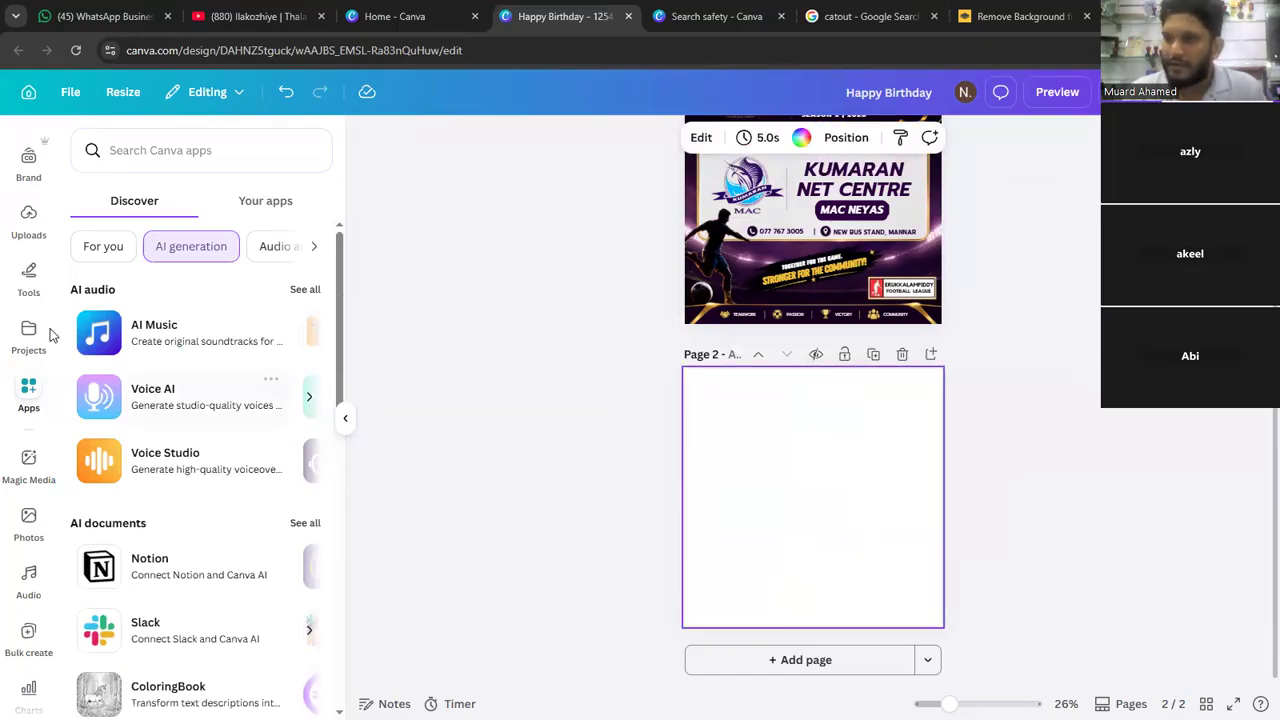
click(30, 214)
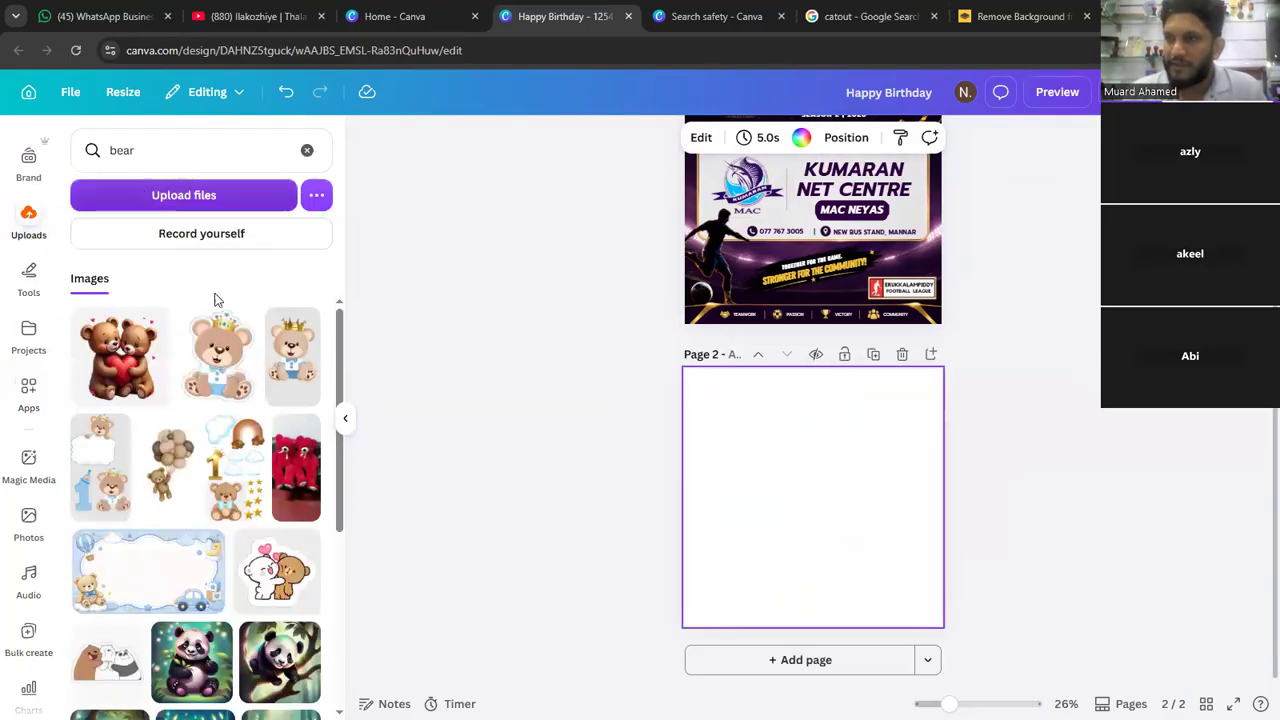
click(141, 392)
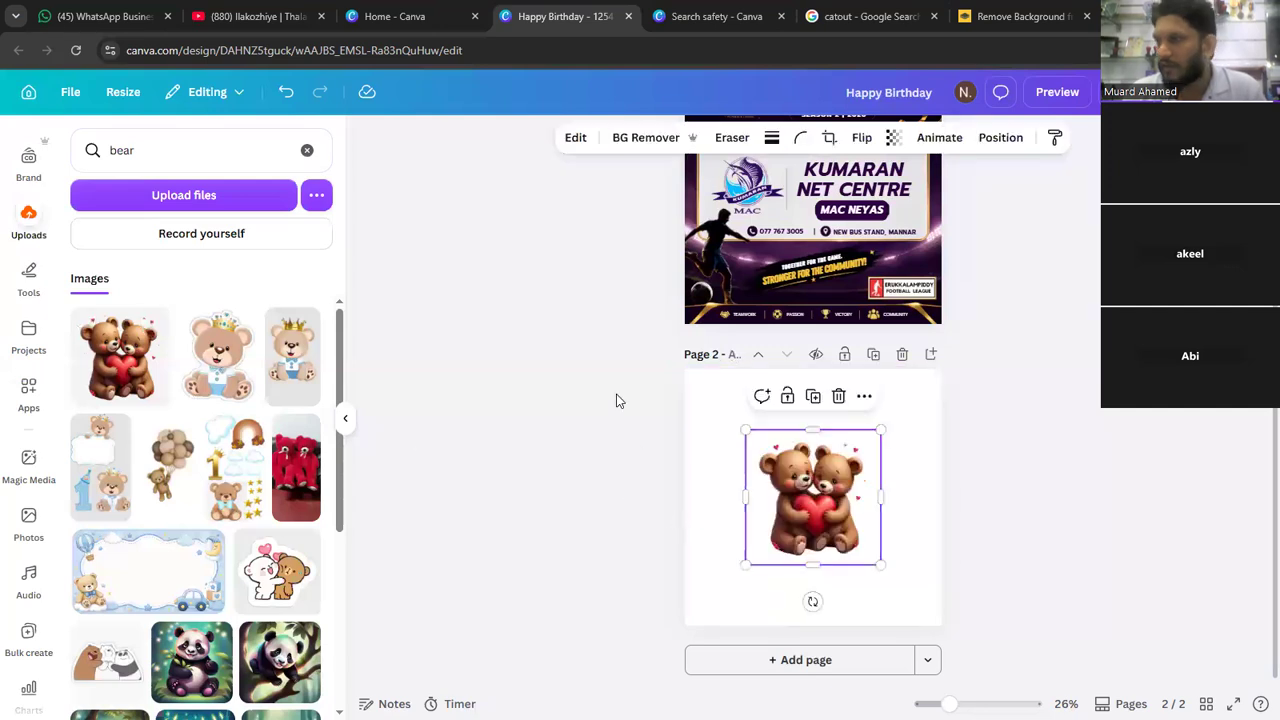
- Show all image-editing apps for the bear picture and look through the recently used ones
click(550, 138)
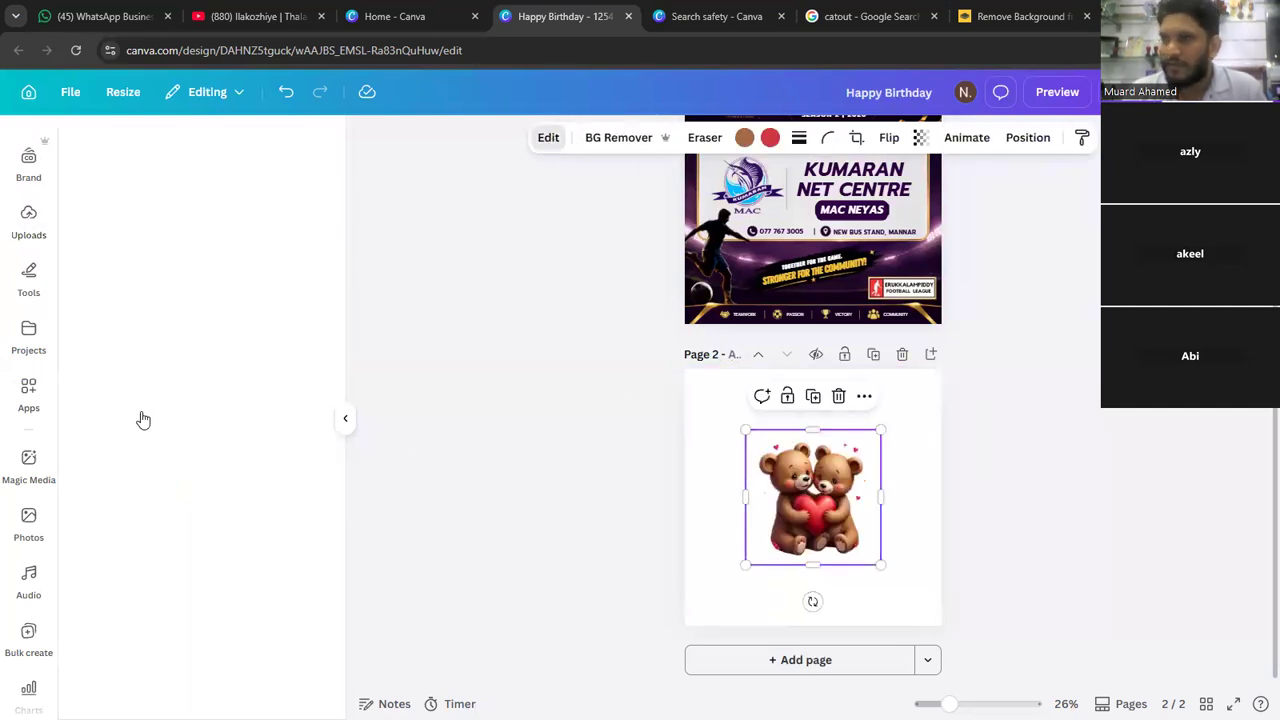
scroll(158, 498, down, 2)
scroll(156, 498, down, 2)
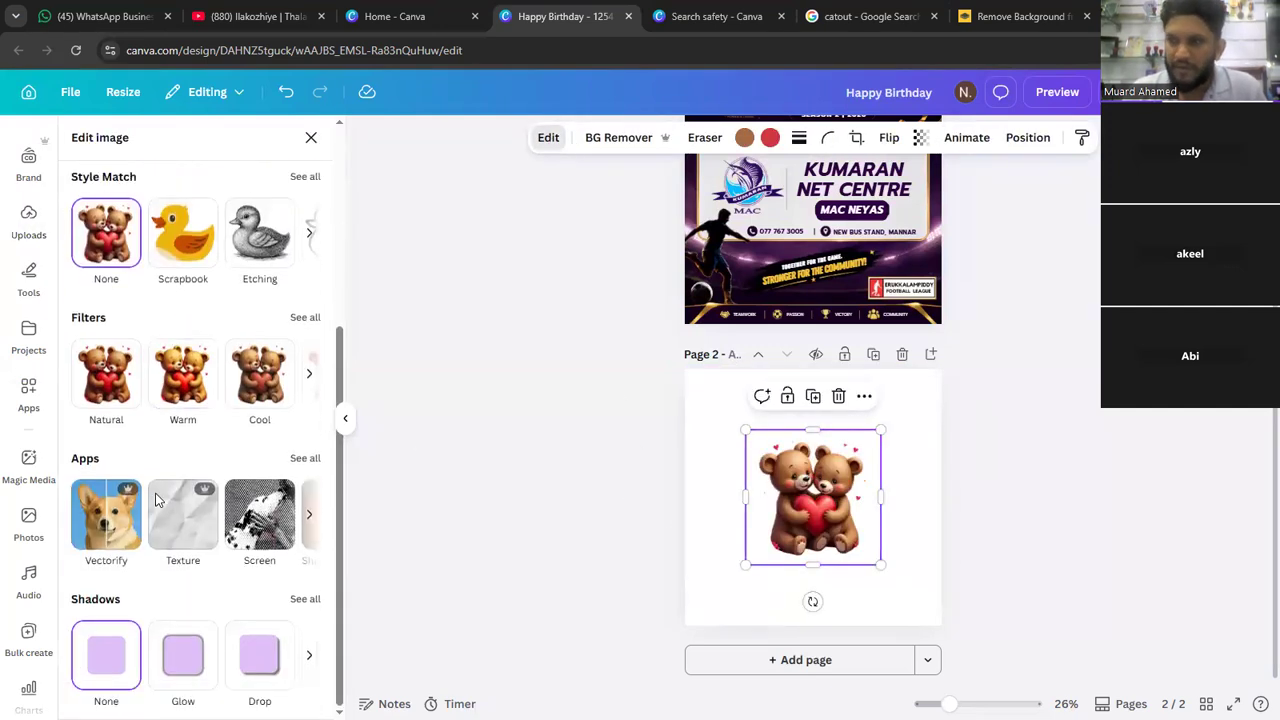
click(305, 457)
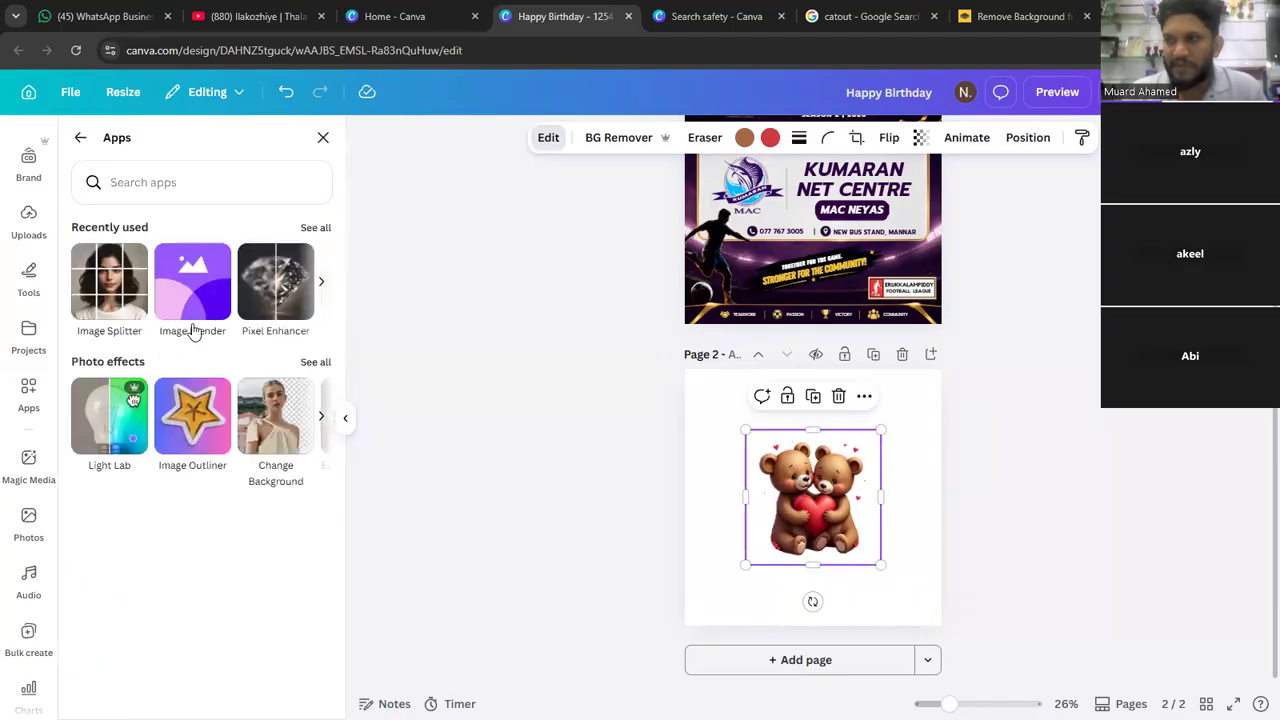
click(320, 281)
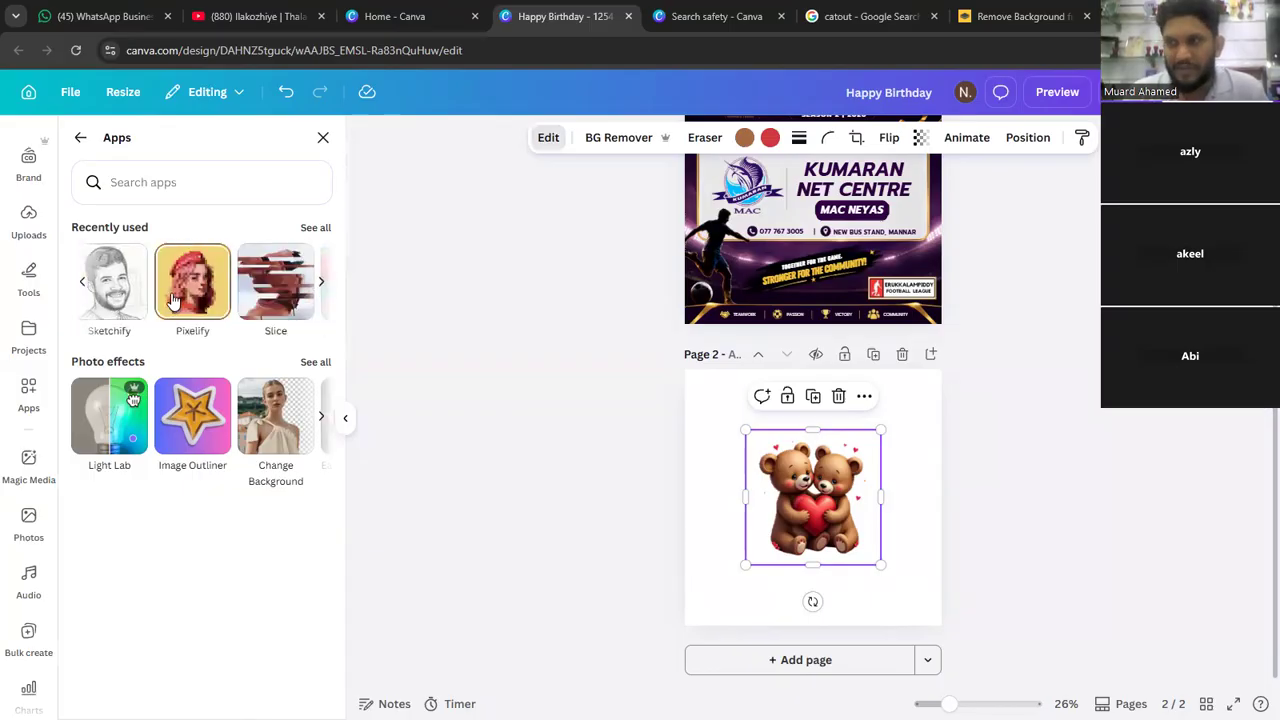
click(321, 283)
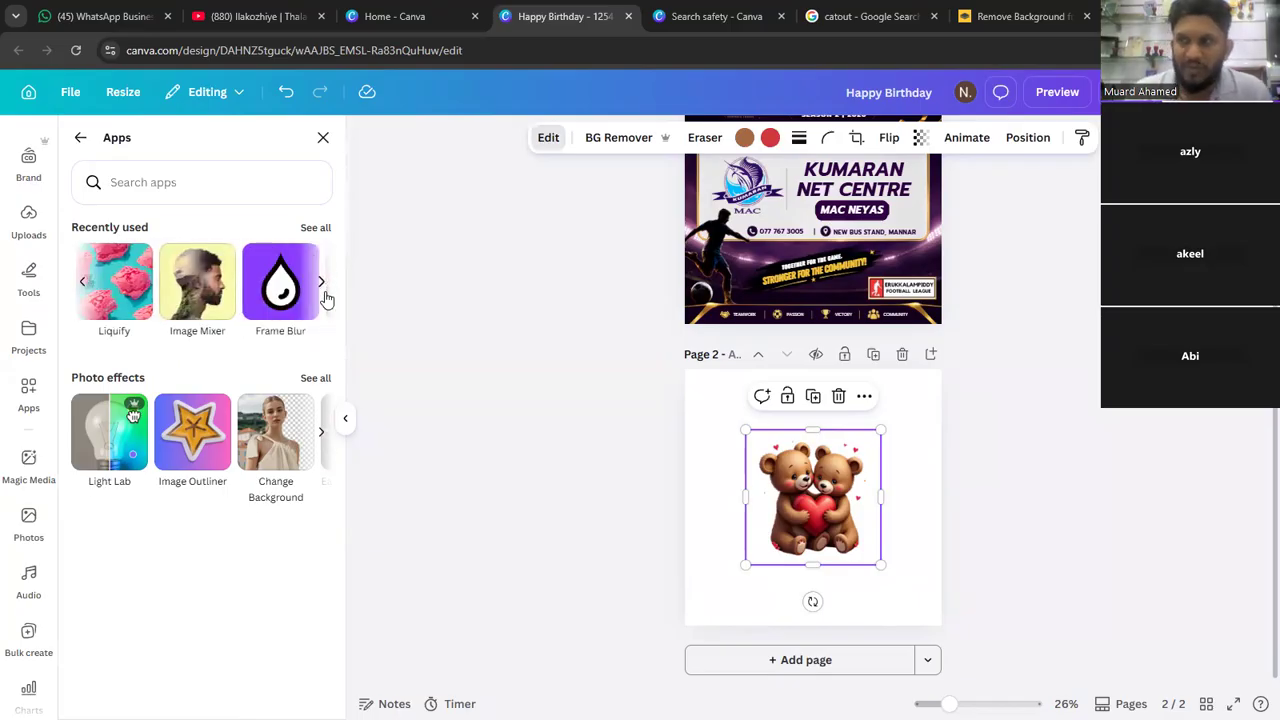
click(323, 286)
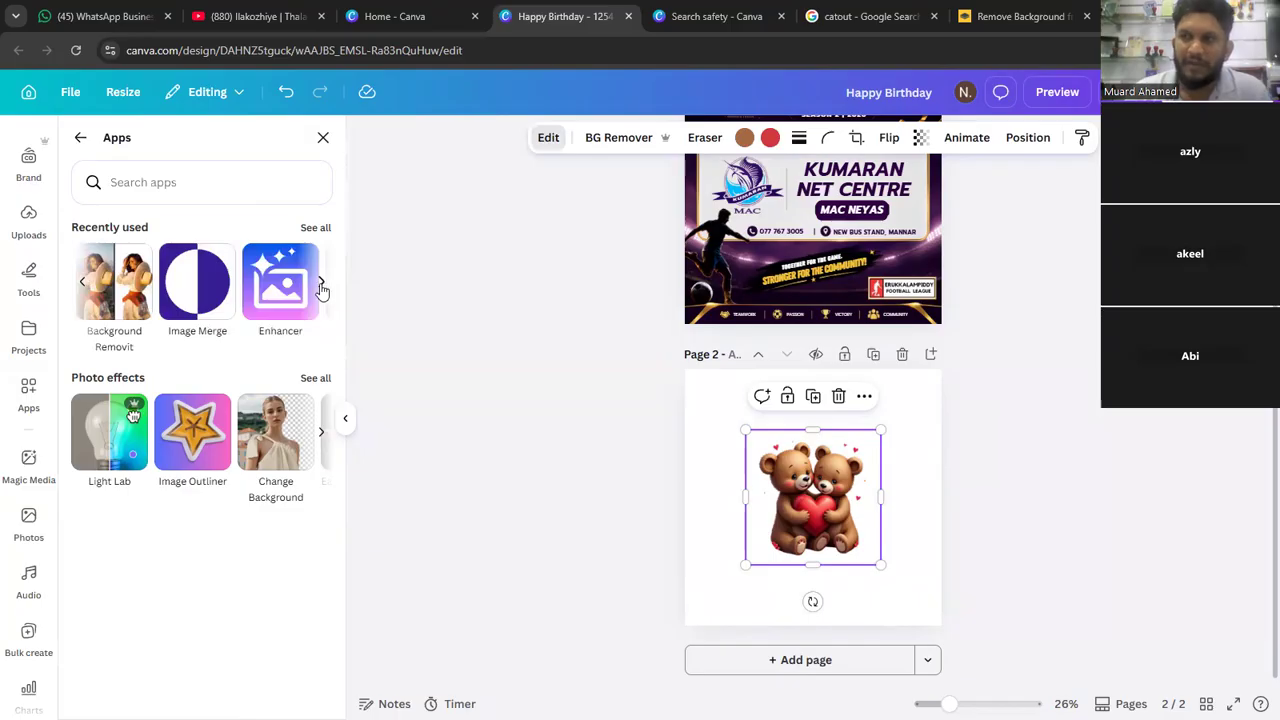
click(321, 285)
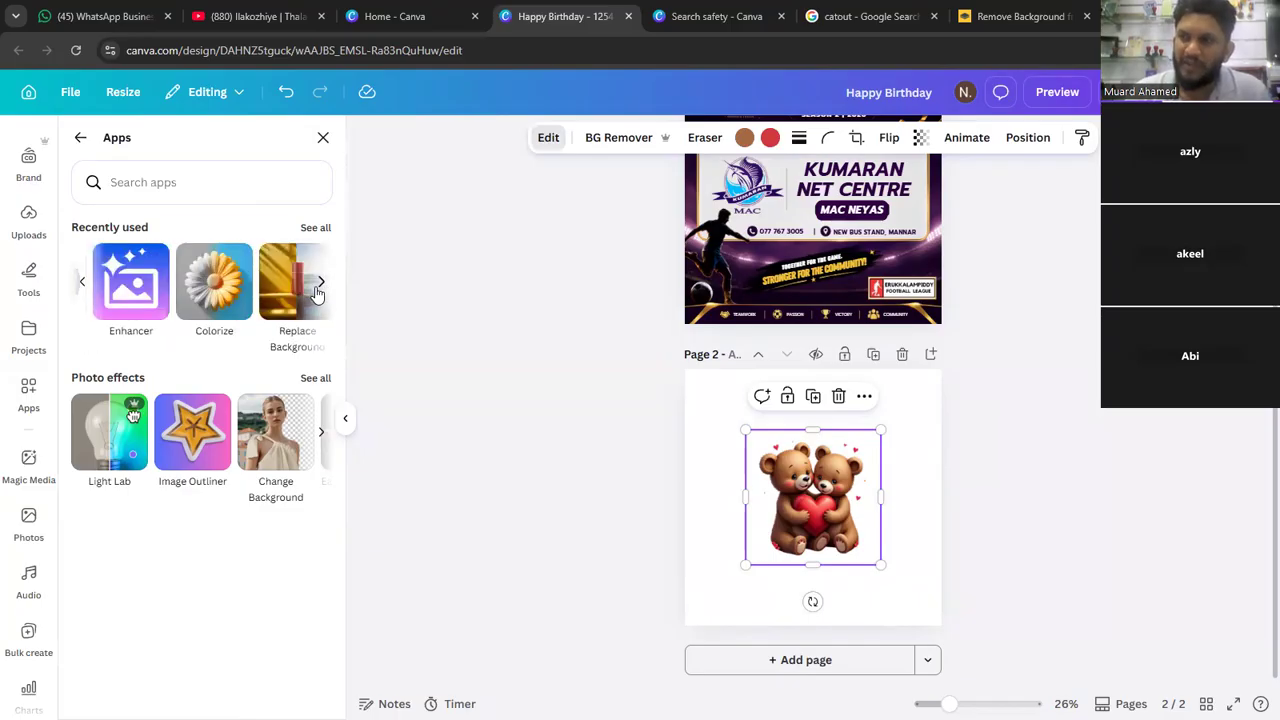
click(320, 287)
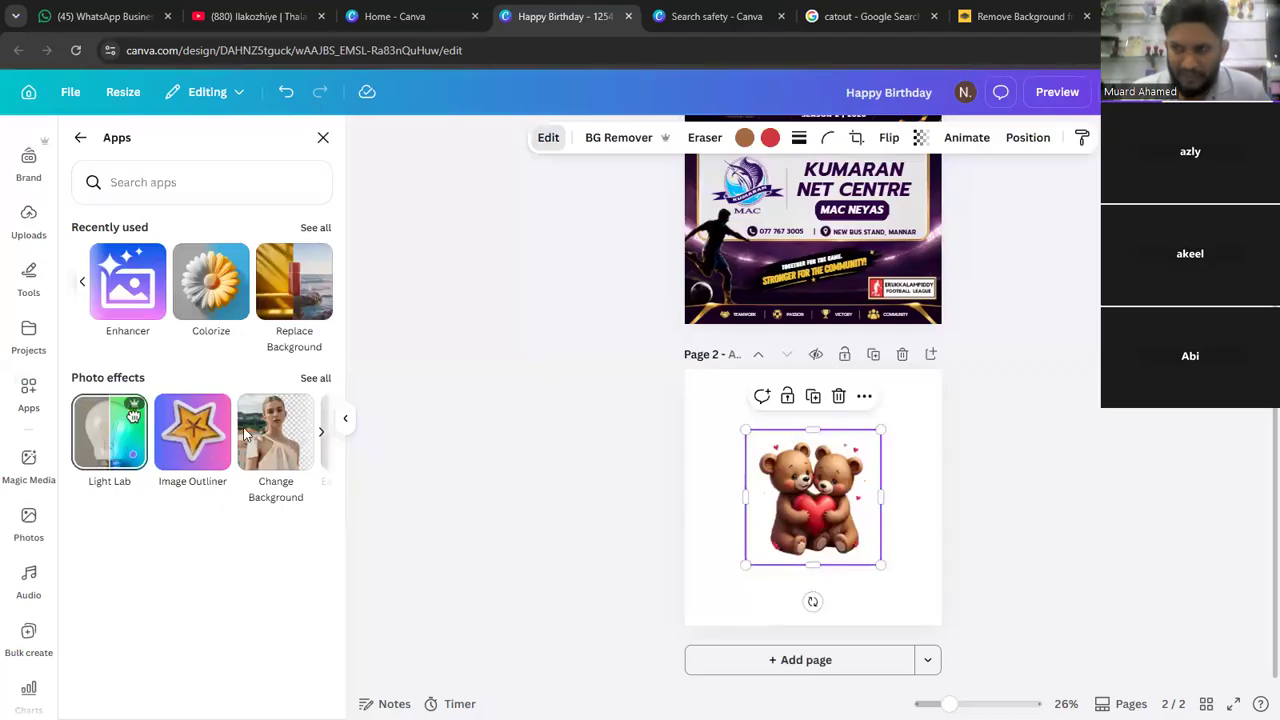
- Look through the photo effects apps available for the bear picture to find 3D Maker
click(324, 435)
click(324, 434)
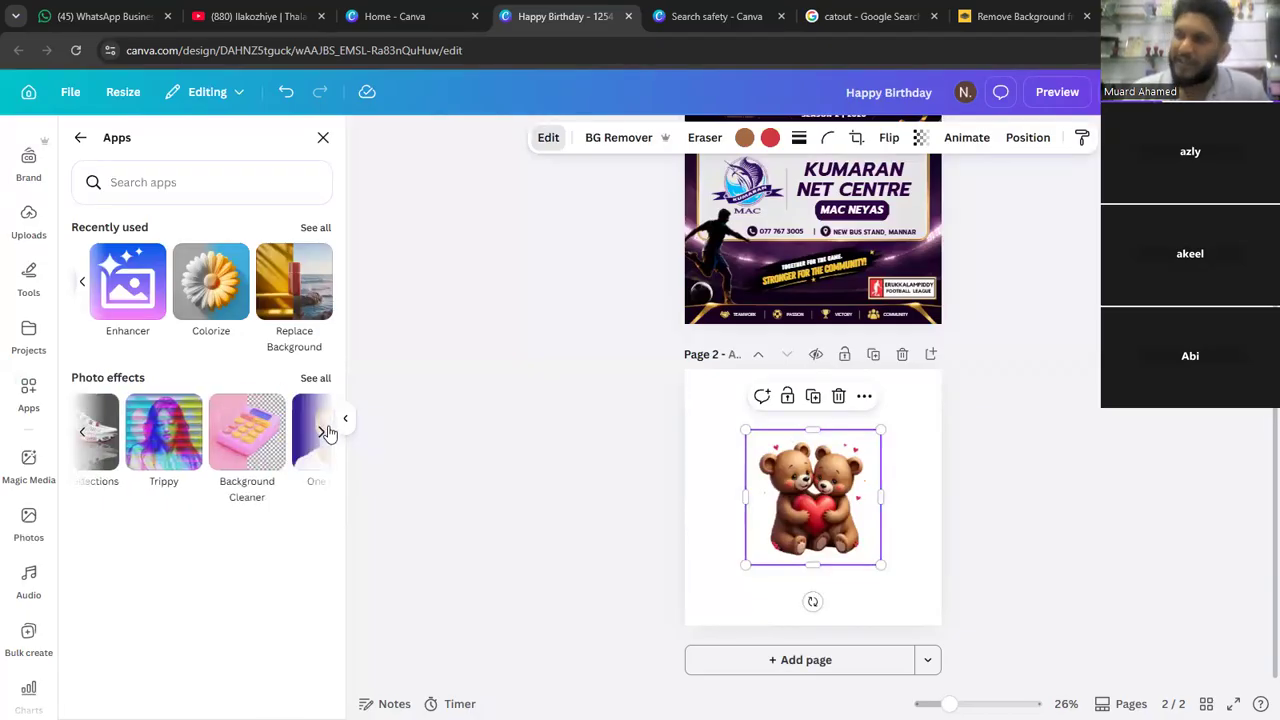
click(325, 432)
click(324, 432)
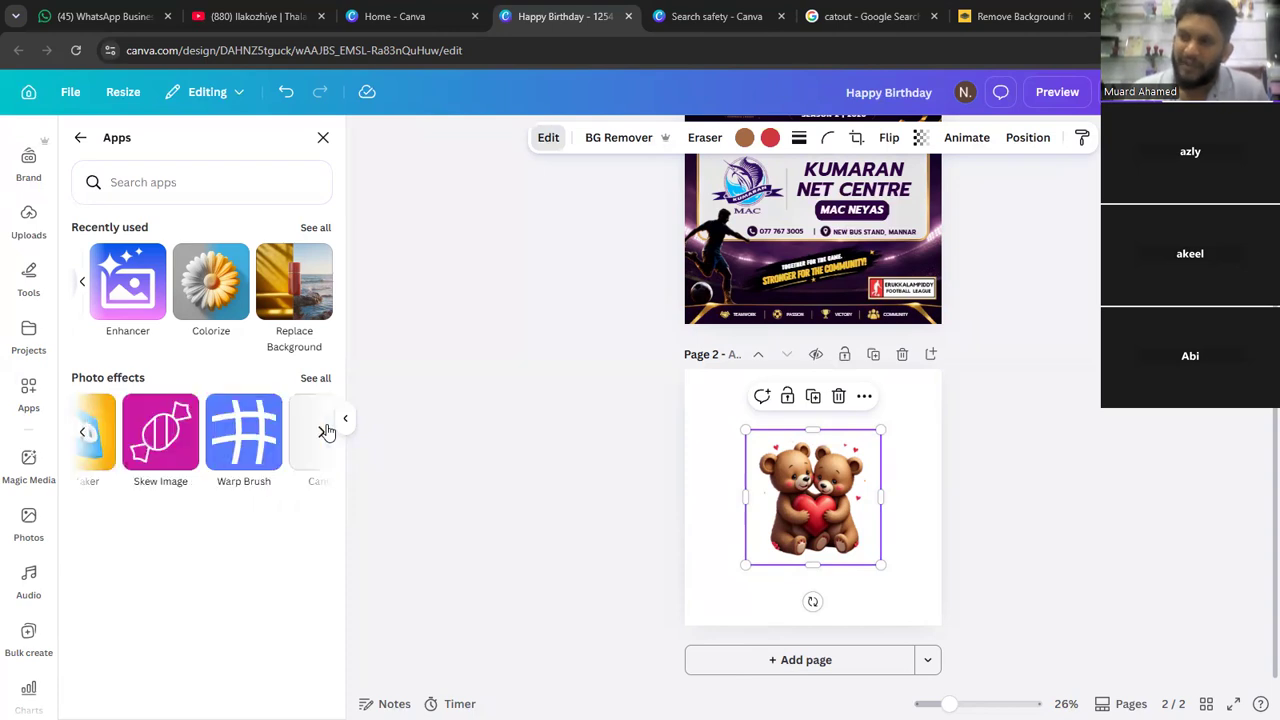
click(85, 431)
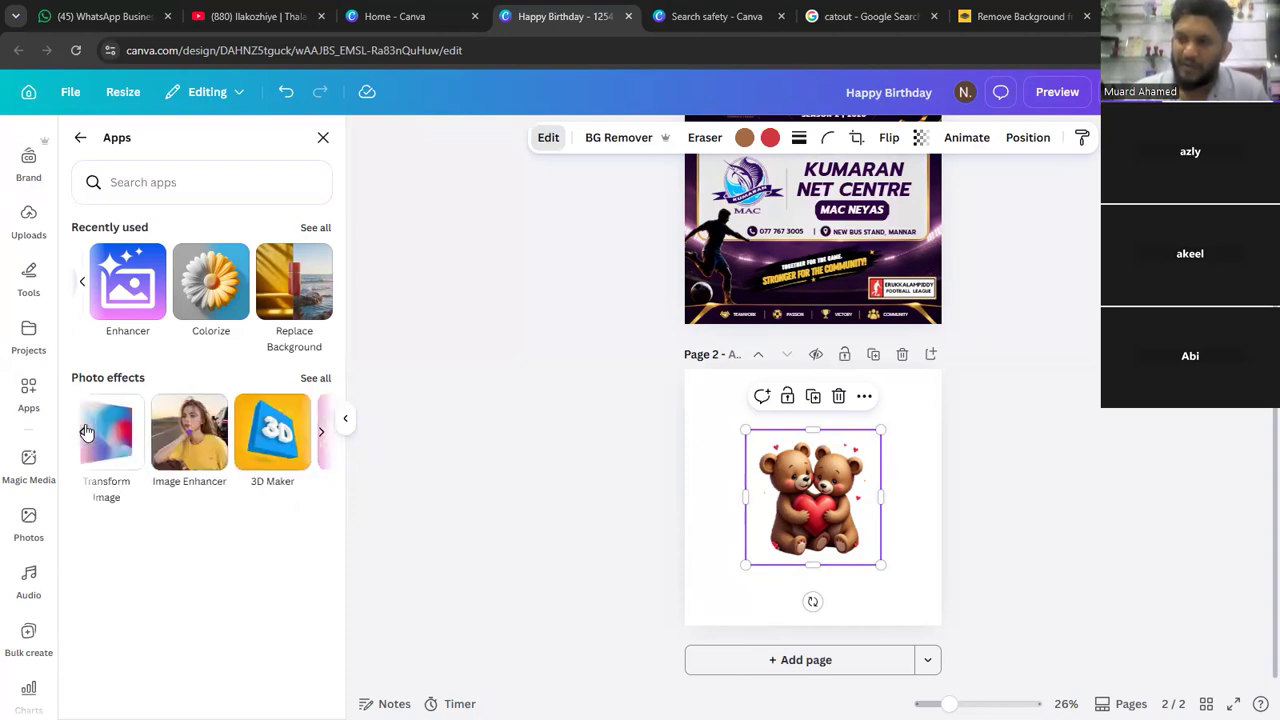
click(85, 431)
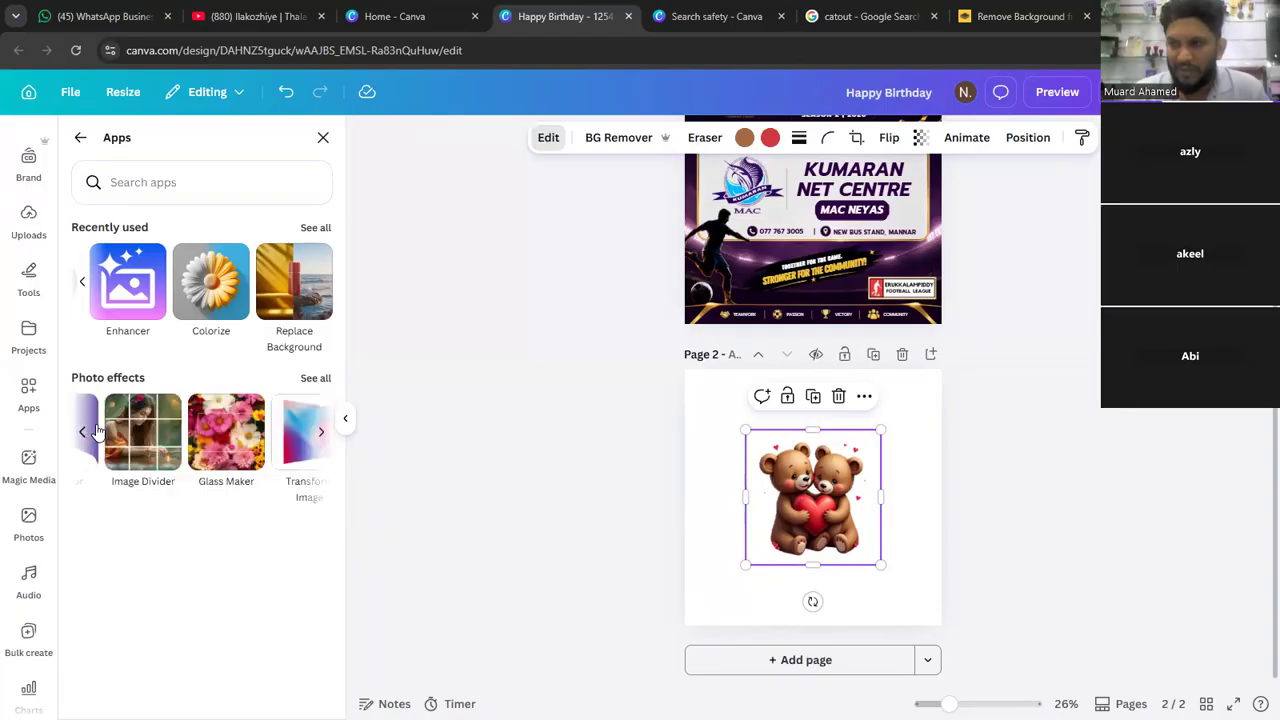
click(320, 433)
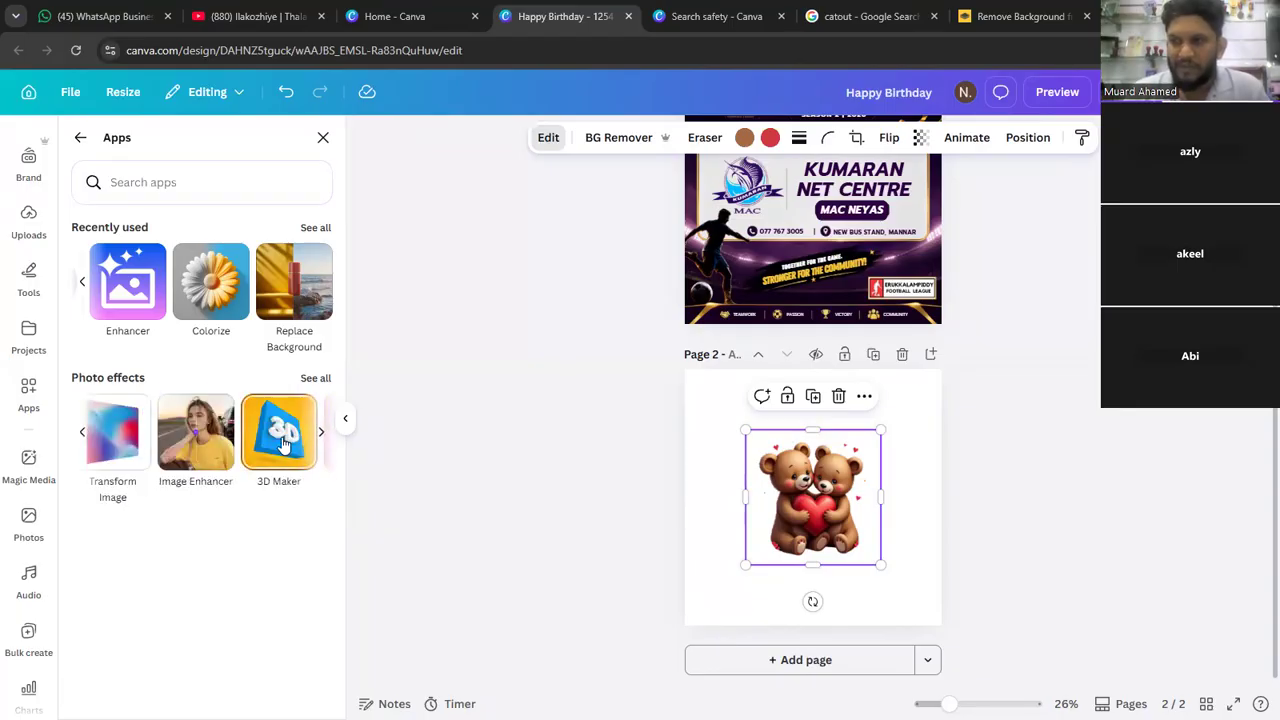
- Try 3D Maker's design-to-3D conversion with the export size set to 1.625, and return to the app list without exporting
click(276, 440)
click(195, 683)
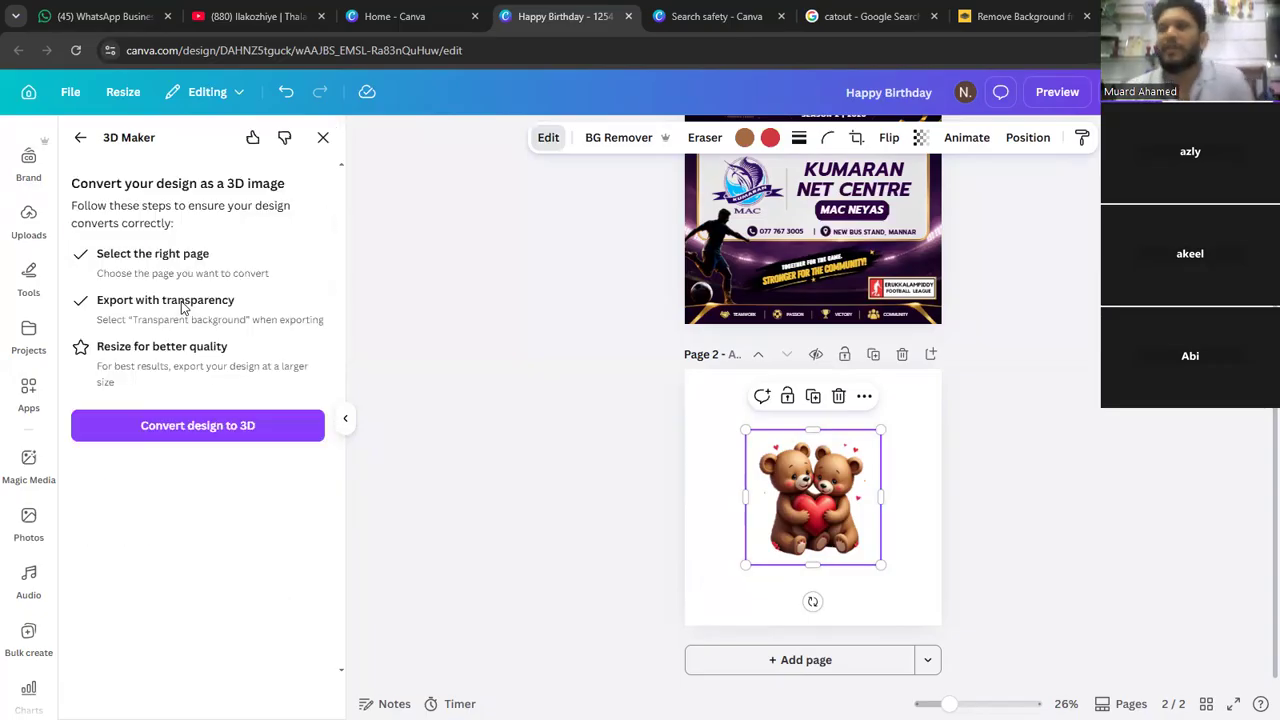
click(155, 428)
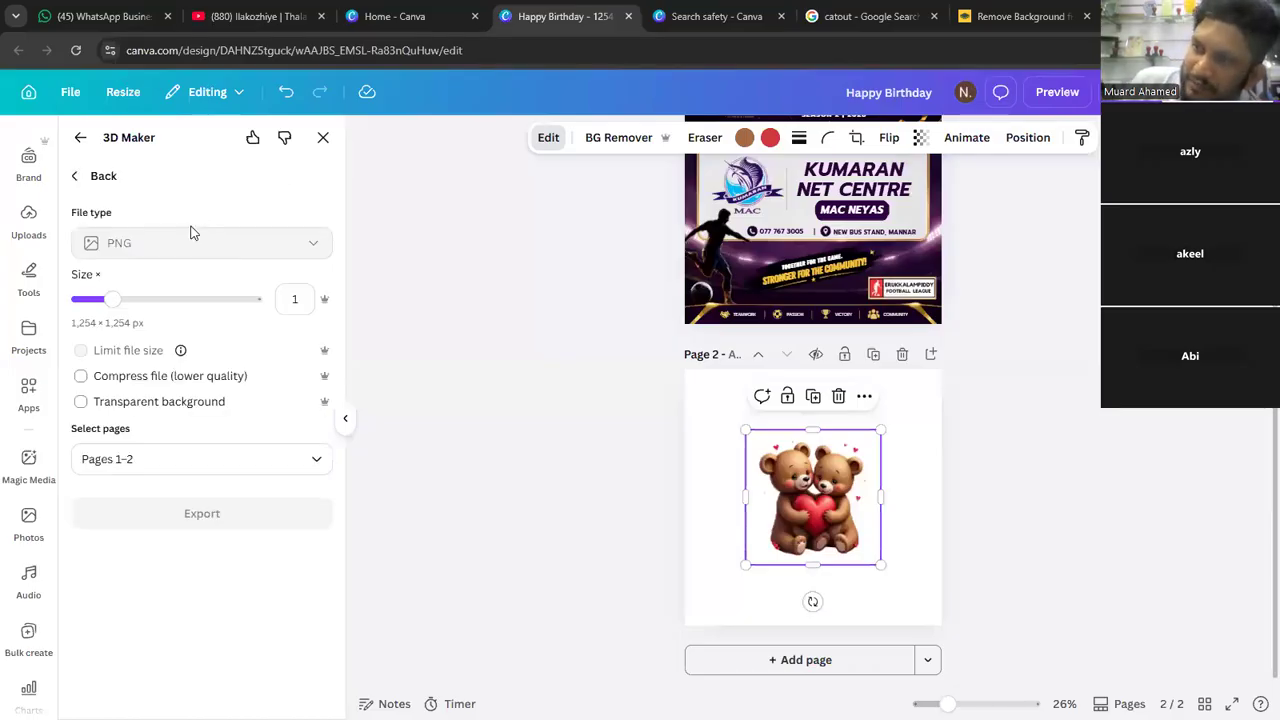
click(155, 298)
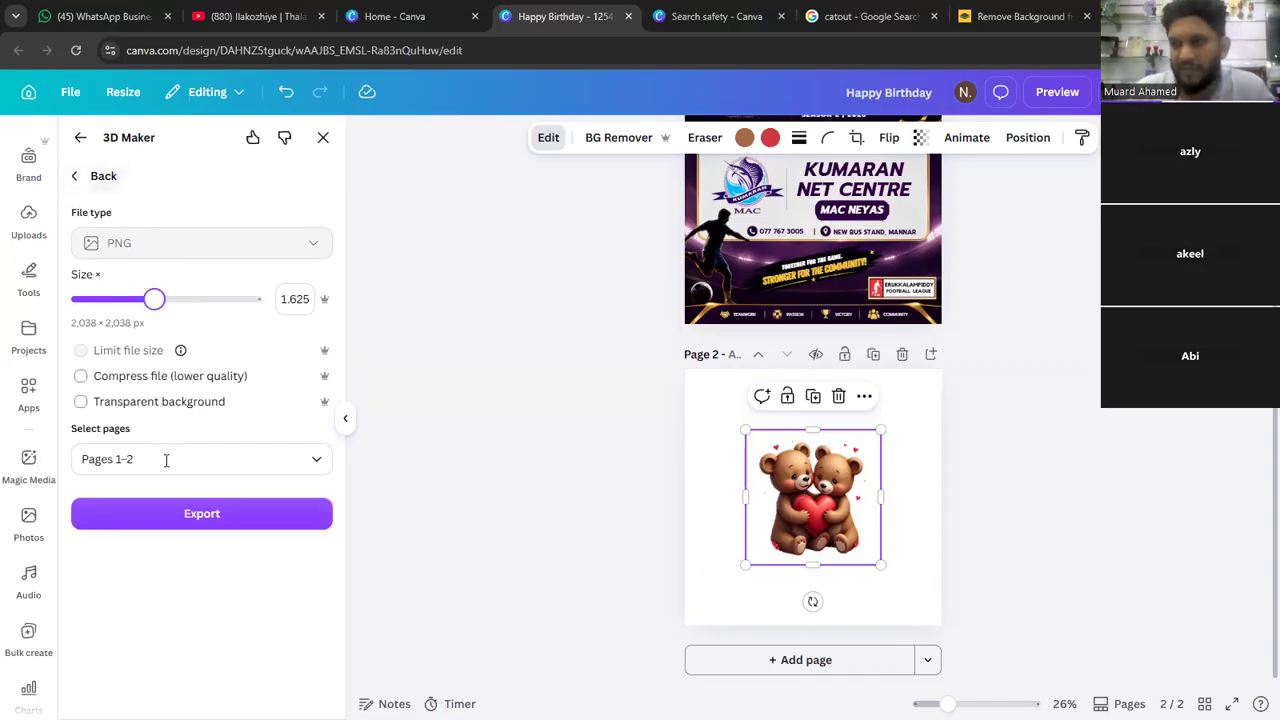
click(82, 178)
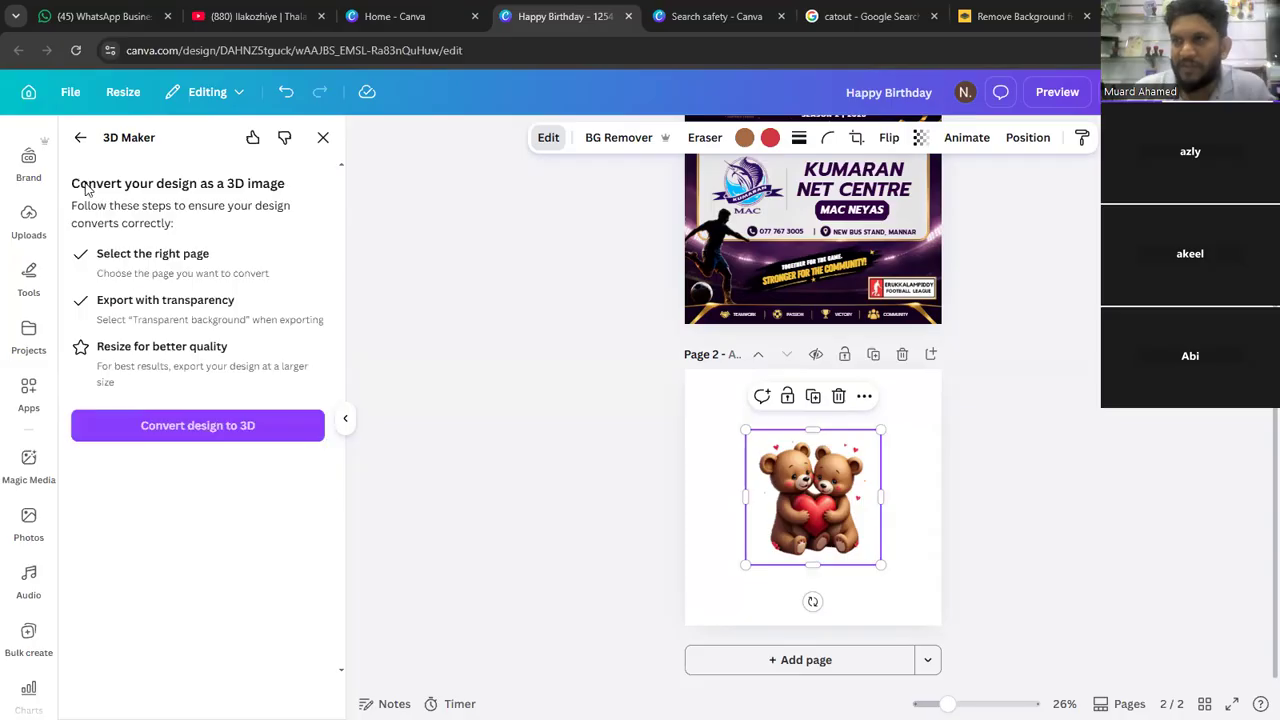
click(80, 137)
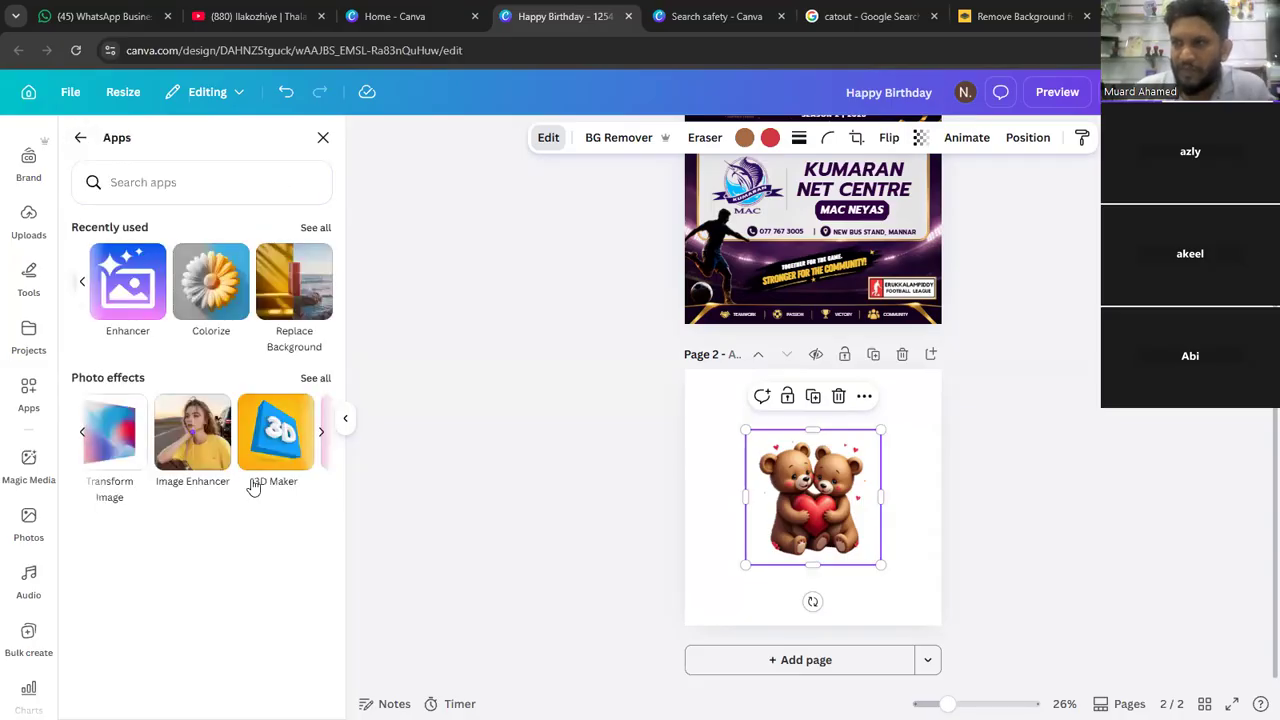
- Look through the photo effects apps that follow 3D Maker in the list
click(321, 431)
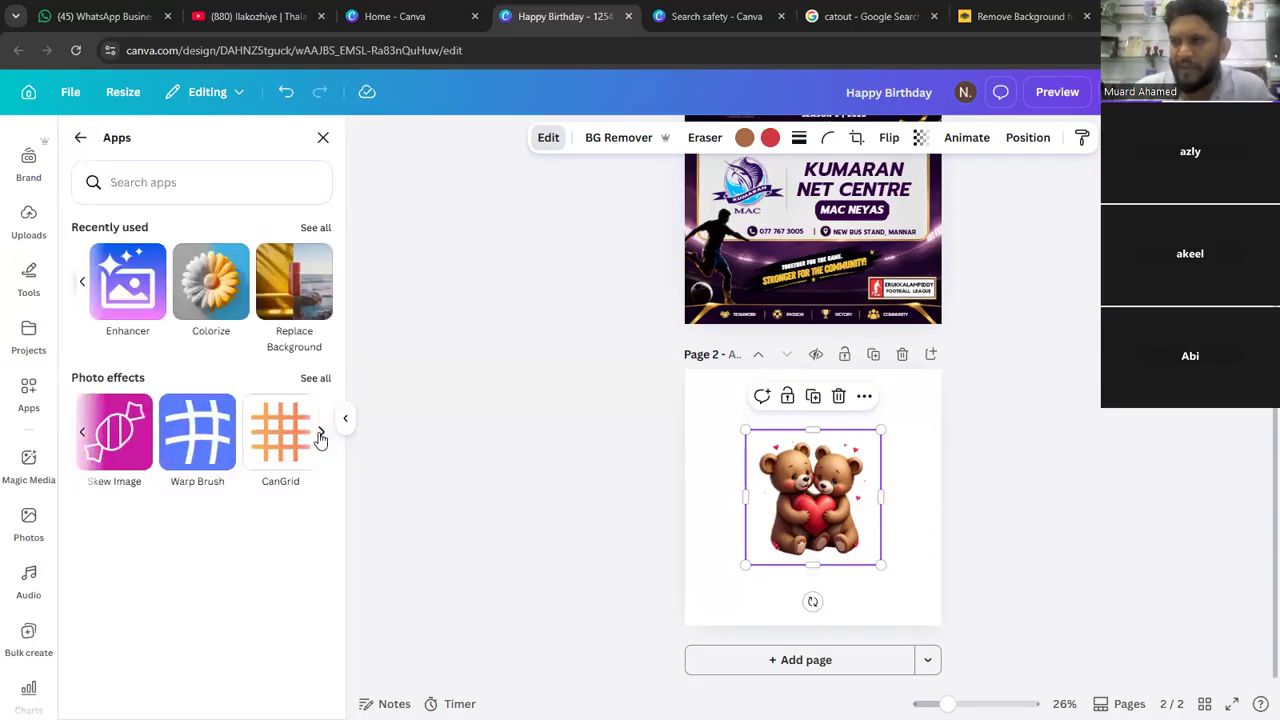
click(321, 434)
click(320, 434)
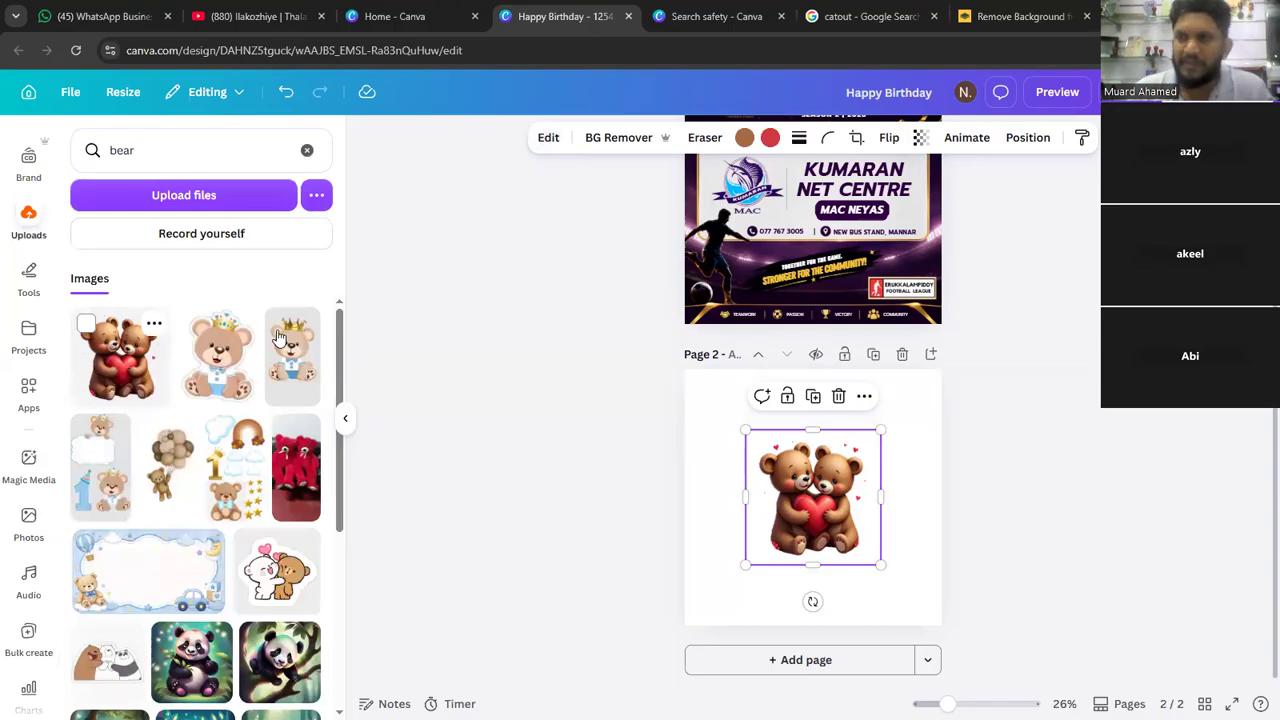
- Show the bear picture's image-editing options again and examine the style matches, filters and apps
click(547, 140)
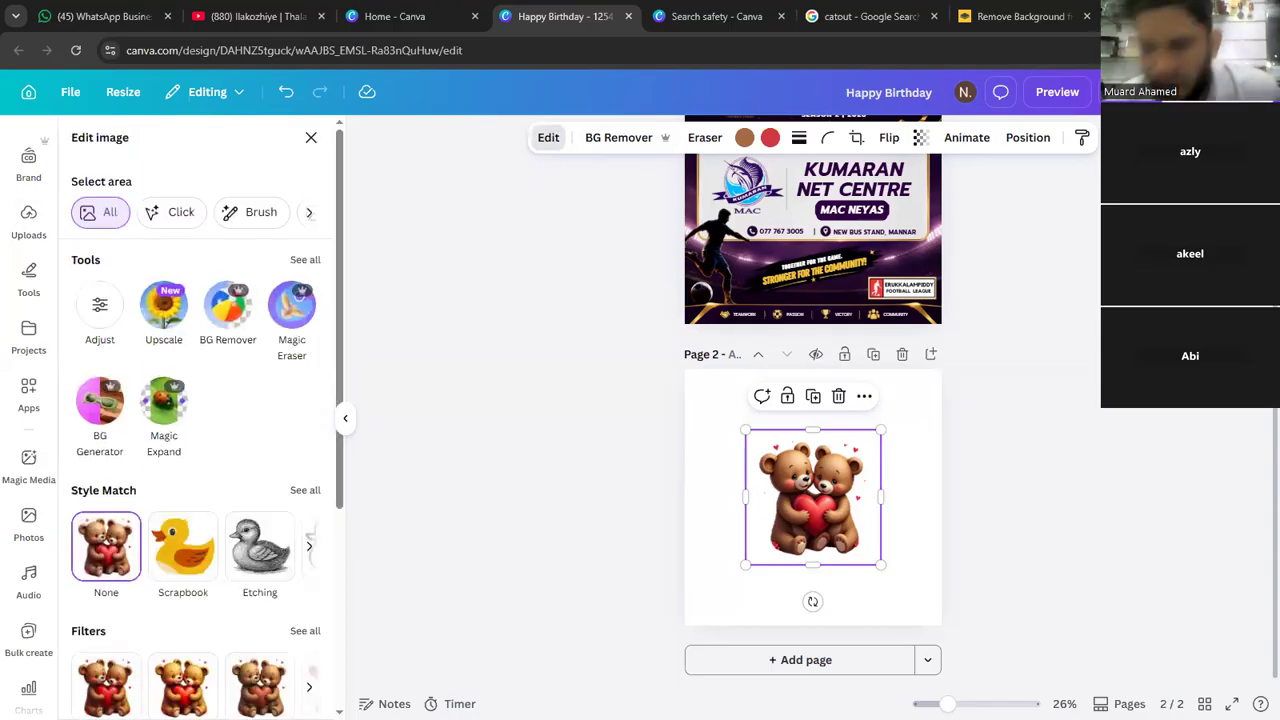
scroll(208, 452, down, 3)
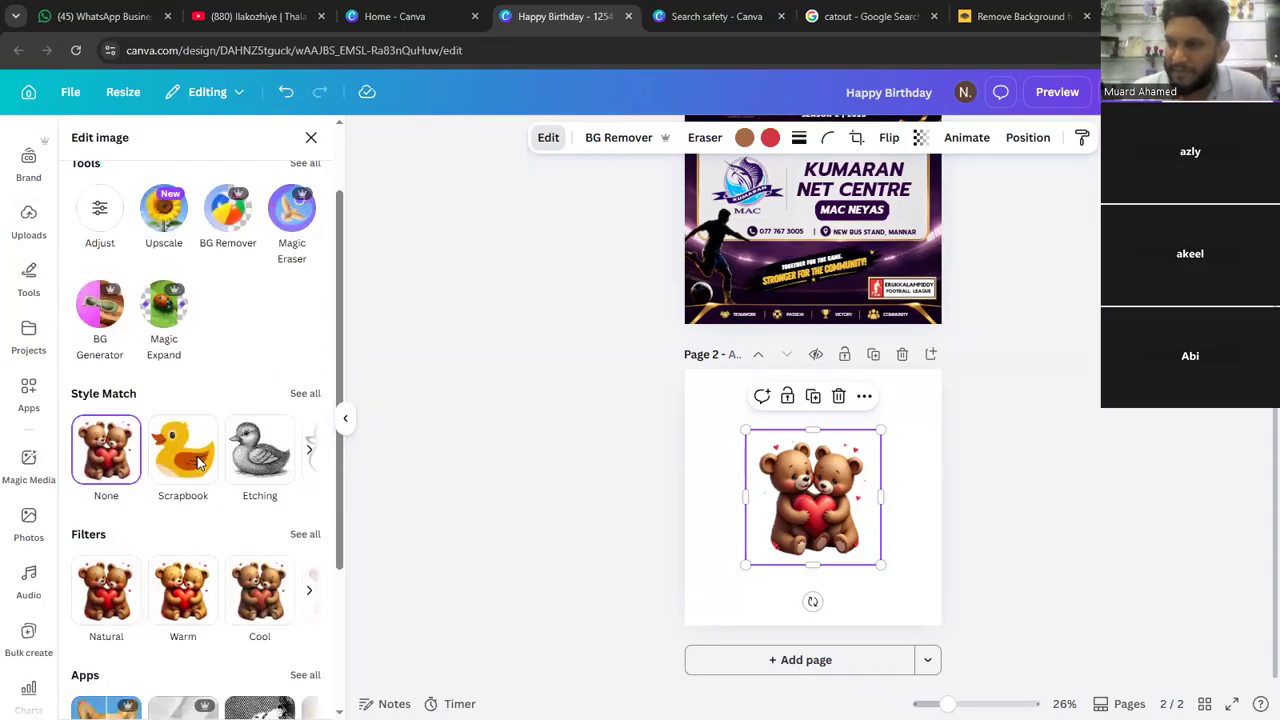